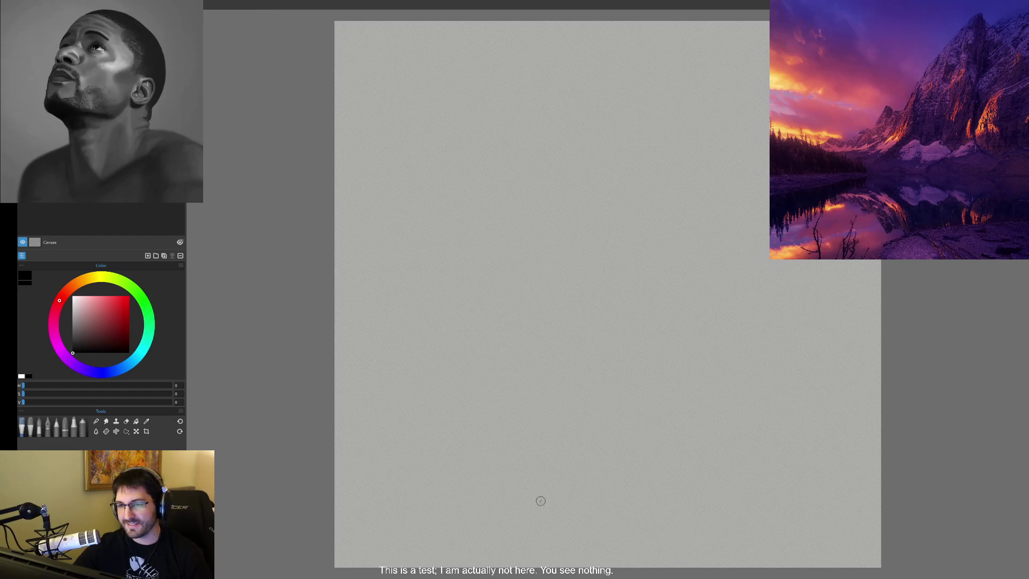
- Move the blank canvas clear of the reference photo and set the paint colour to a very dark blue with hue 239
left_click_drag(658, 119, 547, 111)
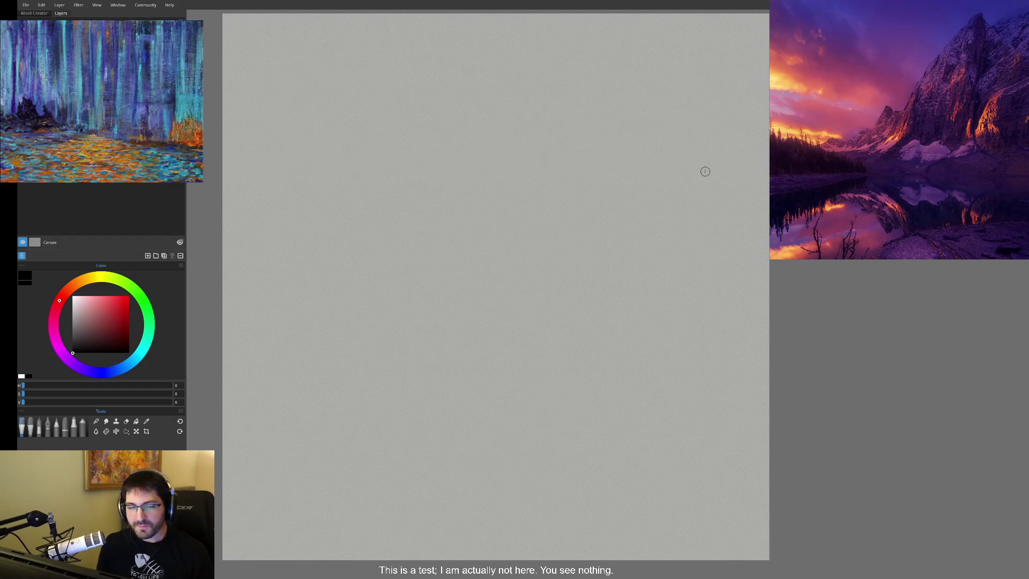
left_click_drag(95, 341, 85, 346)
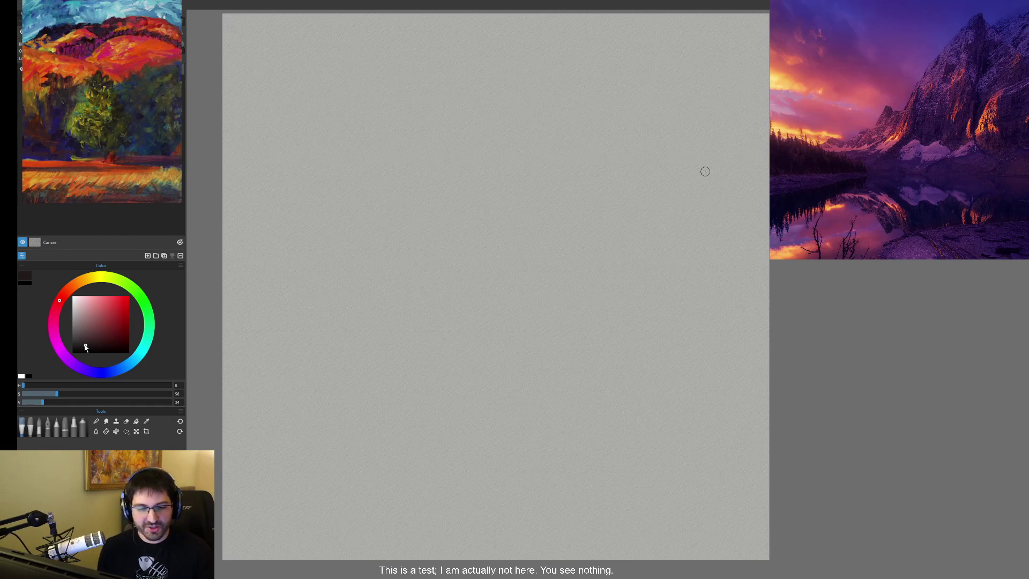
left_click_drag(85, 347, 85, 349)
left_click(102, 372)
left_click(100, 348)
left_click(93, 349)
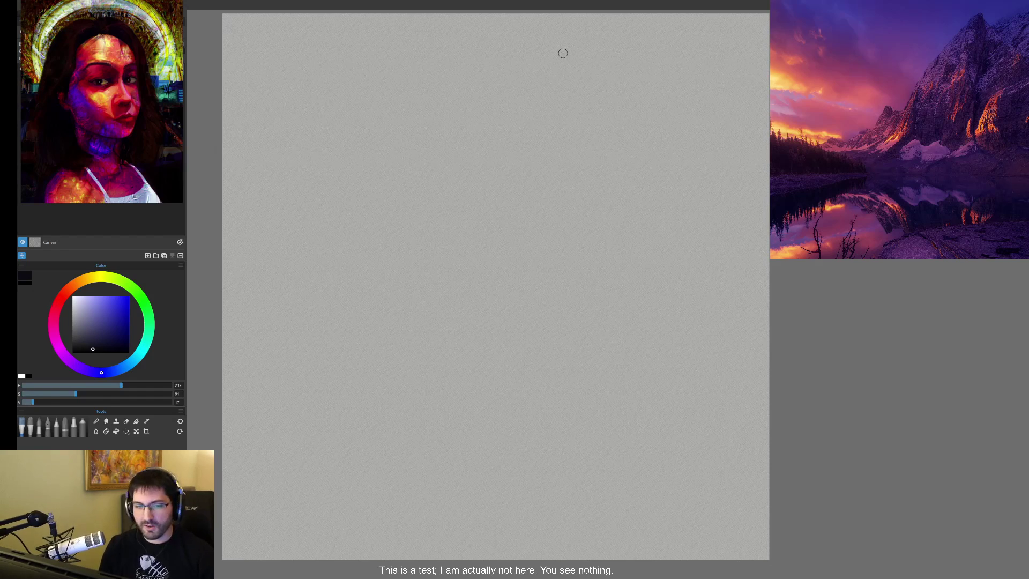
left_click_drag(89, 351, 91, 348)
left_click(87, 348)
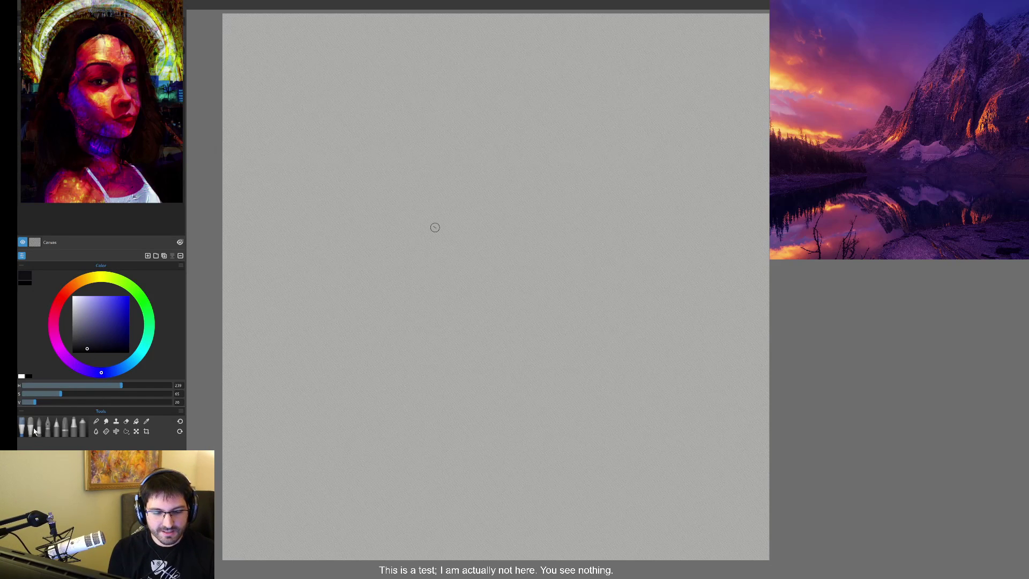
- Select the third brush and lighten the paint colour to a muted navy with saturation 103 and value 61
left_click(39, 428)
left_click(94, 341)
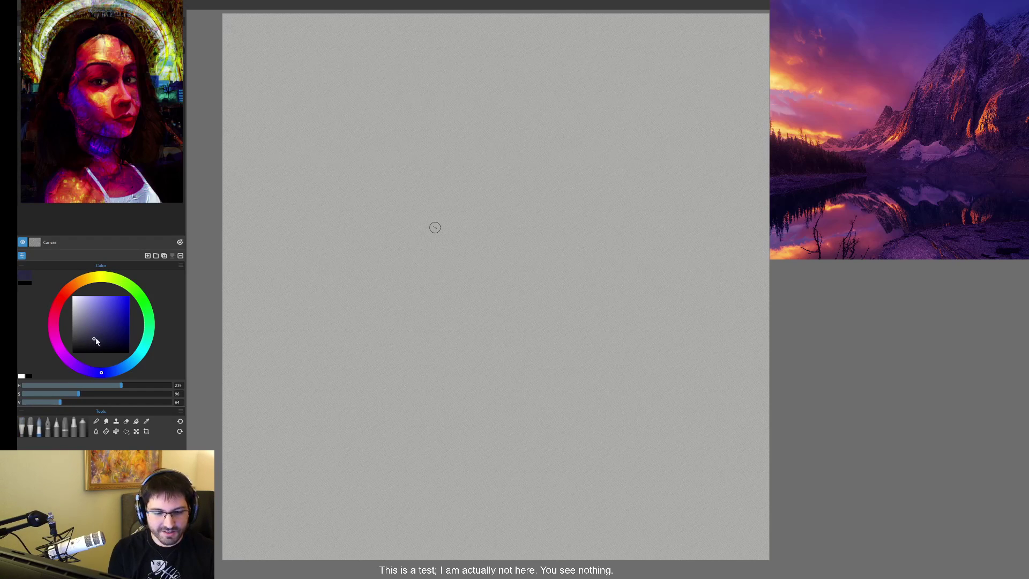
left_click_drag(98, 327, 96, 340)
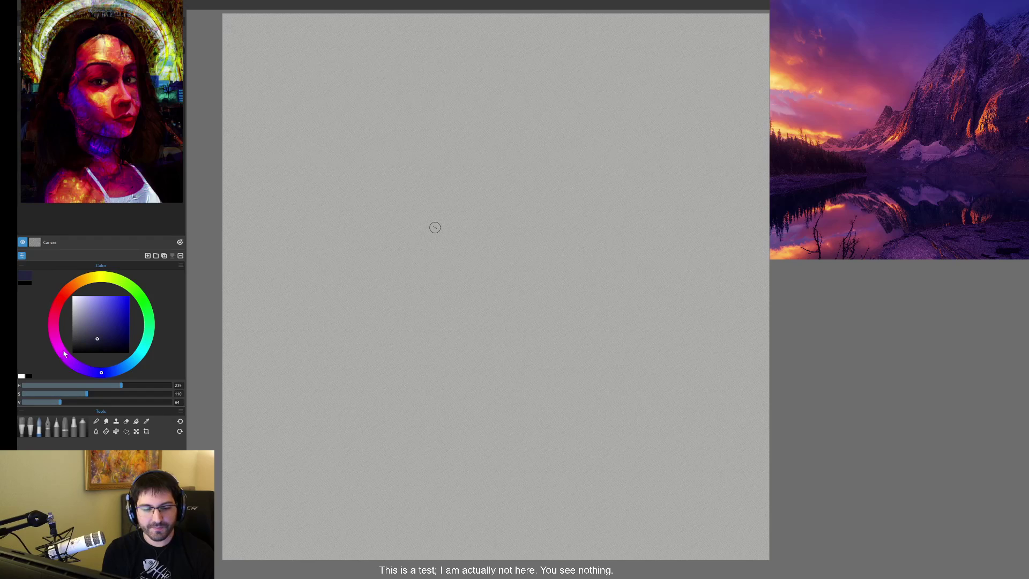
left_click(96, 341)
left_click(95, 339)
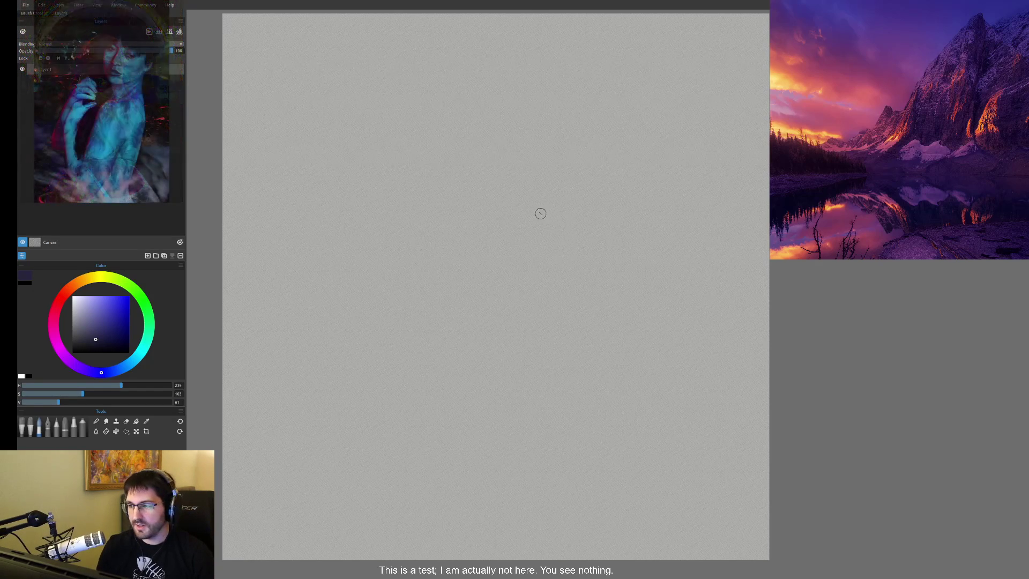
- Sketch the jagged mountain ridge from the upper-right canvas corner down to the sloping treeline on the left
mouse_move(523, 241)
left_mouse_down()
mouse_move(599, 72)
mouse_move(652, 105)
mouse_move(764, 19)
left_mouse_up()
left_click_drag(638, 163, 597, 190)
left_click_drag(534, 234, 553, 251)
mouse_move(540, 197)
left_mouse_down()
mouse_move(526, 224)
mouse_move(485, 214)
mouse_move(459, 278)
mouse_move(420, 285)
mouse_move(403, 318)
mouse_move(360, 288)
mouse_move(359, 309)
mouse_move(310, 331)
left_mouse_up()
left_click_drag(247, 314, 364, 366)
mouse_move(237, 308)
left_mouse_down()
mouse_move(435, 370)
mouse_move(449, 396)
left_mouse_up()
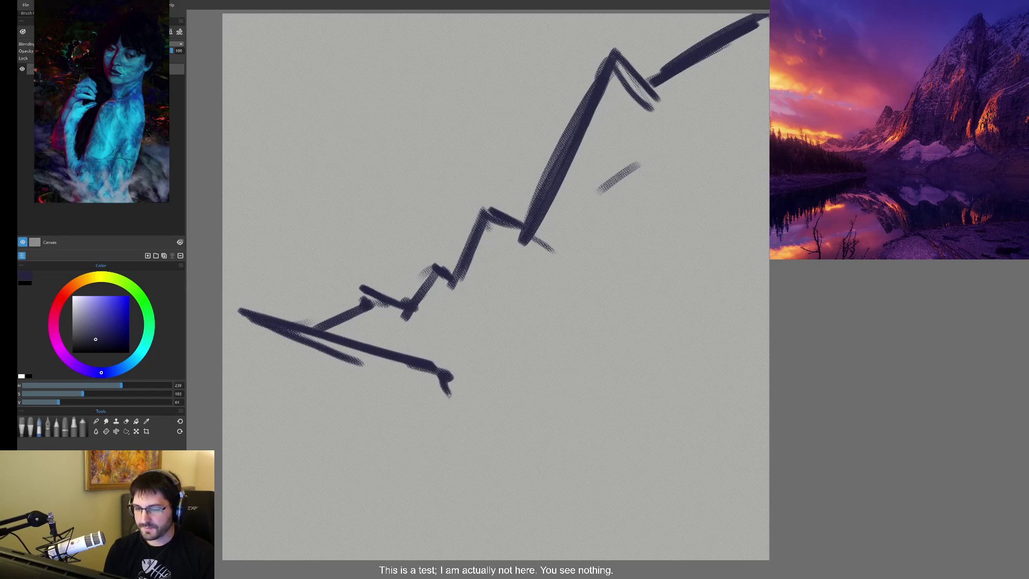
- Sketch the lower lake shoreline and scribble in the navy treeline reflection beneath it
mouse_move(345, 416)
left_mouse_down()
mouse_move(449, 394)
mouse_move(225, 431)
left_mouse_up()
left_click_drag(324, 434, 407, 416)
mouse_move(395, 426)
left_mouse_down()
mouse_move(422, 410)
mouse_move(468, 412)
mouse_move(455, 432)
mouse_move(225, 494)
left_mouse_up()
left_click_drag(462, 428, 317, 482)
mouse_move(252, 498)
left_mouse_down()
mouse_move(234, 552)
mouse_move(246, 498)
mouse_move(255, 527)
mouse_move(294, 501)
mouse_move(328, 512)
mouse_move(354, 479)
mouse_move(382, 471)
left_mouse_up()
mouse_move(460, 424)
left_mouse_down()
mouse_move(282, 487)
mouse_move(240, 487)
left_mouse_up()
mouse_move(439, 417)
left_mouse_down()
mouse_move(236, 466)
mouse_move(276, 469)
mouse_move(414, 424)
left_mouse_up()
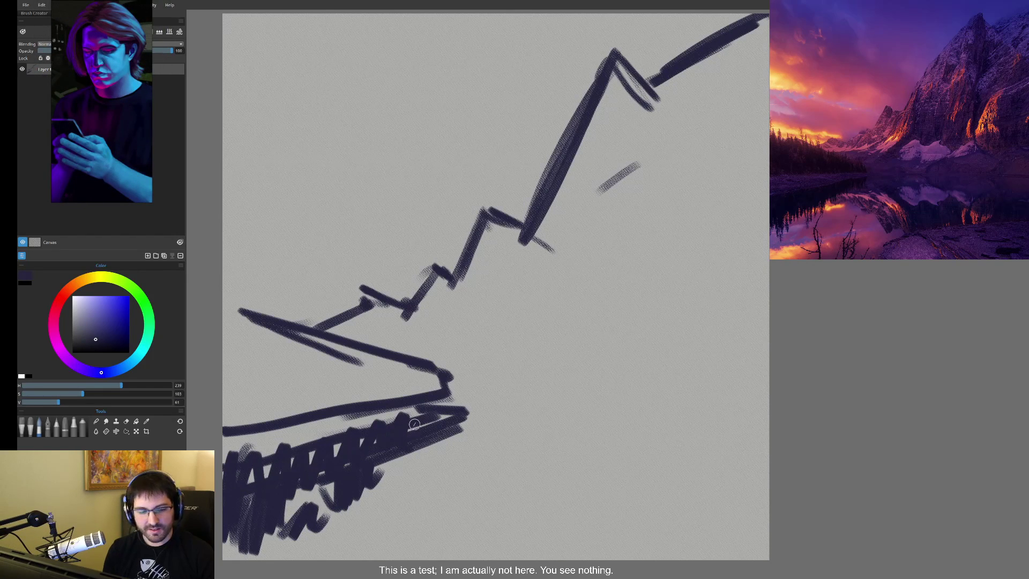
- Fill the treeline reflection and the treeline wedge above the water with solid navy
left_click_drag(344, 523, 231, 530)
mouse_move(327, 485)
left_mouse_down()
mouse_move(442, 429)
mouse_move(418, 457)
mouse_move(462, 411)
mouse_move(359, 457)
left_mouse_up()
mouse_move(222, 527)
left_mouse_down()
mouse_move(245, 546)
mouse_move(282, 500)
mouse_move(288, 507)
mouse_move(332, 482)
mouse_move(339, 492)
mouse_move(349, 470)
mouse_move(354, 481)
mouse_move(464, 398)
mouse_move(452, 383)
mouse_move(411, 419)
mouse_move(402, 402)
mouse_move(386, 427)
mouse_move(376, 407)
mouse_move(359, 437)
mouse_move(333, 428)
mouse_move(316, 447)
mouse_move(305, 425)
mouse_move(288, 457)
mouse_move(273, 431)
mouse_move(234, 490)
mouse_move(219, 453)
left_mouse_up()
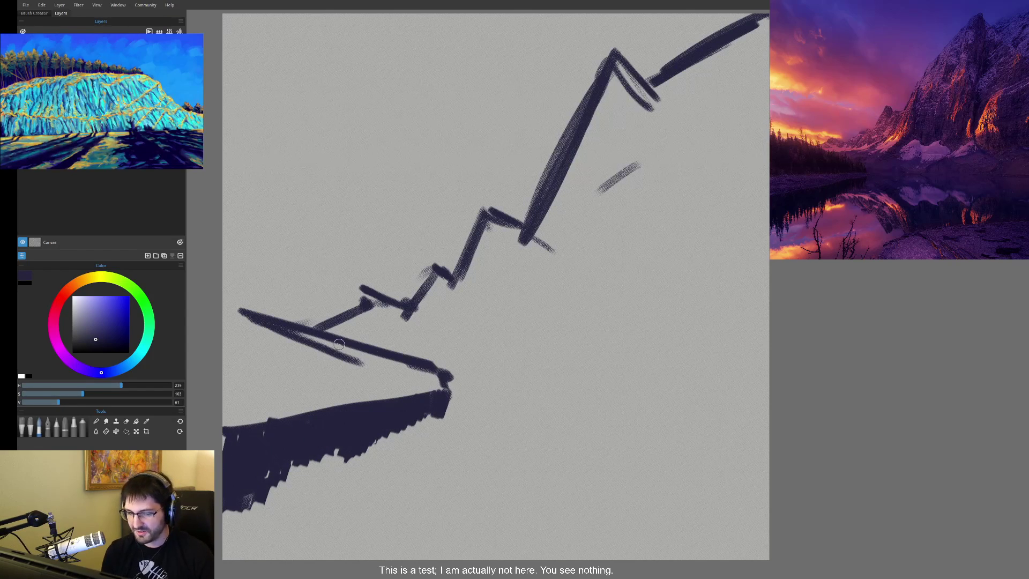
mouse_move(238, 348)
left_mouse_down()
mouse_move(225, 300)
mouse_move(249, 370)
mouse_move(277, 388)
left_mouse_up()
mouse_move(428, 377)
left_mouse_down()
mouse_move(251, 377)
mouse_move(273, 336)
mouse_move(282, 382)
mouse_move(303, 335)
mouse_move(355, 372)
mouse_move(374, 357)
mouse_move(389, 375)
mouse_move(413, 376)
left_mouse_up()
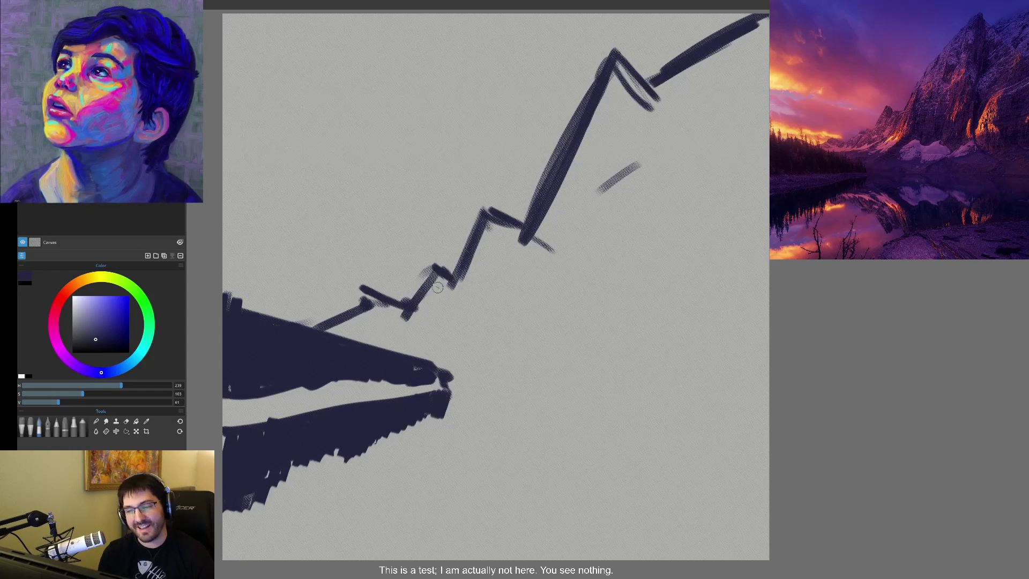
- Redraw the low foothill ridge between the treeline and the small peak, undoing unwanted strokes
mouse_move(326, 325)
left_mouse_down()
mouse_move(402, 307)
mouse_move(365, 289)
mouse_move(398, 305)
left_mouse_up()
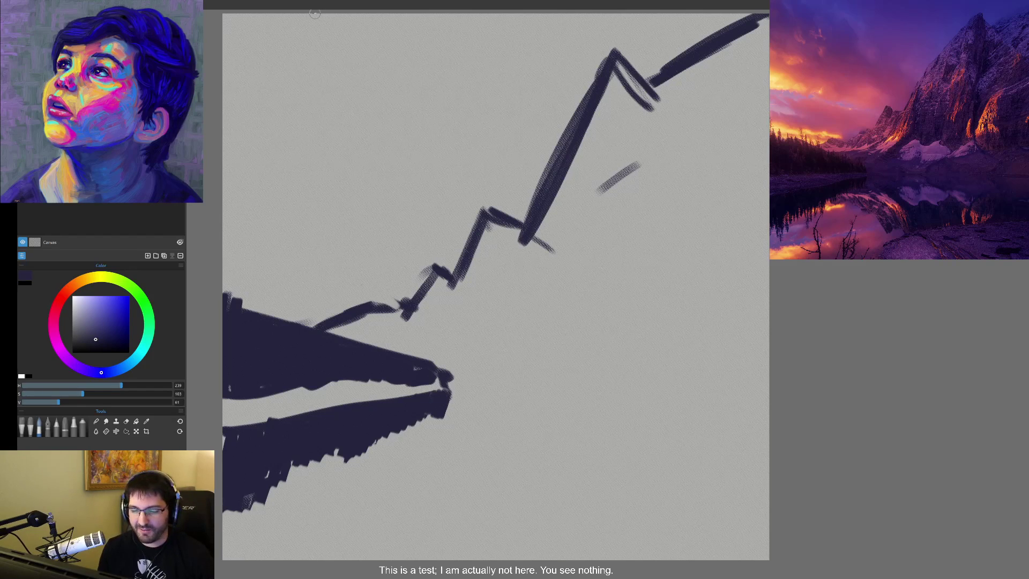
key("ctrl+z")
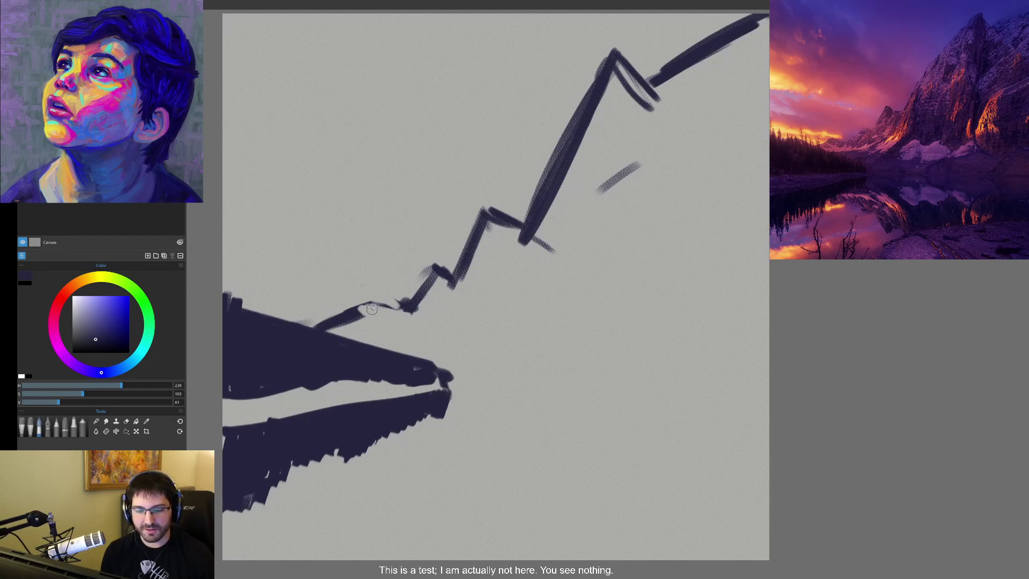
key("ctrl+z")
key("ctrl+z")
key("ctrl+z")
key("ctrl+z")
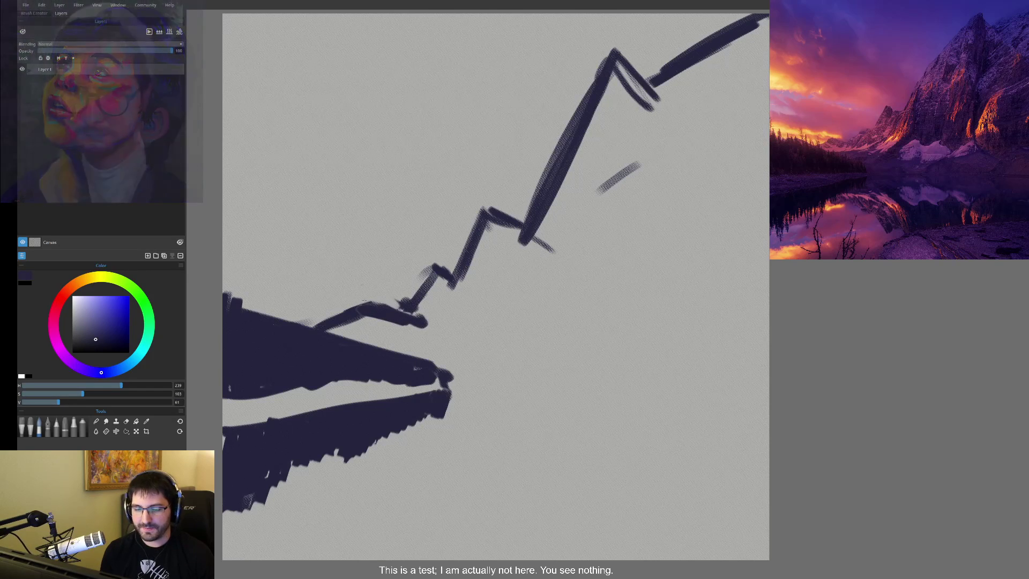
mouse_move(405, 307)
left_mouse_down()
mouse_move(427, 272)
mouse_move(460, 275)
left_mouse_up()
mouse_move(408, 320)
left_mouse_down()
mouse_move(449, 281)
mouse_move(423, 312)
mouse_move(466, 285)
mouse_move(504, 221)
mouse_move(463, 286)
left_mouse_up()
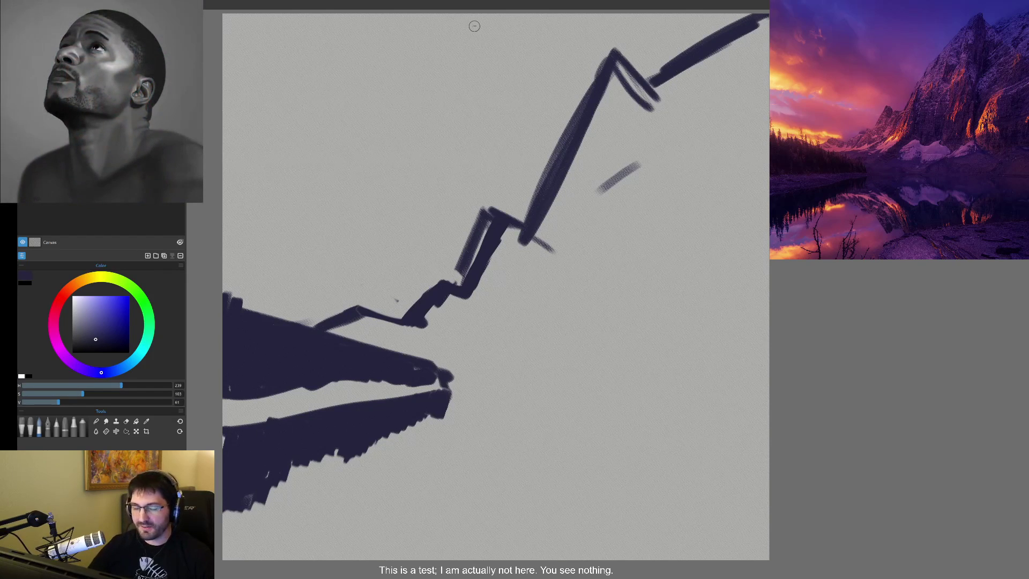
- Erase the stray outline beside the small peak and reshape its top and the notch next to it
left_click_drag(485, 206, 456, 263)
key("e")
left_click_drag(477, 229, 457, 269)
left_click_drag(490, 213, 465, 245)
left_click_drag(485, 207, 455, 263)
mouse_move(491, 213)
left_mouse_down()
mouse_move(463, 273)
mouse_move(489, 217)
mouse_move(521, 240)
left_mouse_up()
mouse_move(497, 228)
left_mouse_down()
mouse_move(523, 244)
mouse_move(523, 230)
left_mouse_up()
- Clean up the main peak's left slope, block in its summit and thicken the ridge to the canvas edge
left_click_drag(577, 119, 523, 232)
left_click_drag(567, 129, 534, 189)
left_click_drag(581, 81, 616, 47)
mouse_move(570, 109)
left_mouse_down()
mouse_move(624, 48)
mouse_move(600, 102)
mouse_move(640, 55)
left_mouse_up()
mouse_move(641, 60)
left_mouse_down()
mouse_move(666, 75)
mouse_move(668, 86)
mouse_move(742, 37)
left_mouse_up()
left_click_drag(670, 85, 765, 15)
- Paint navy shadow crevices running down the cliff below the main summit
left_click_drag(632, 78, 593, 123)
left_click_drag(637, 86, 578, 160)
left_click_drag(632, 107, 606, 150)
mouse_move(632, 110)
left_mouse_down()
mouse_move(608, 166)
mouse_move(605, 256)
left_mouse_up()
mouse_move(631, 112)
left_mouse_down()
mouse_move(632, 225)
mouse_move(600, 294)
left_mouse_up()
- Sketch the right-hand cliff with its upper ledge, vertical edge and horizontal shadow strokes in navy
mouse_move(672, 219)
left_mouse_down()
mouse_move(732, 204)
mouse_move(769, 172)
left_mouse_up()
left_click_drag(718, 215, 683, 322)
mouse_move(700, 246)
left_mouse_down()
mouse_move(672, 337)
mouse_move(756, 332)
left_mouse_up()
left_click_drag(685, 340, 769, 349)
left_click_drag(691, 353, 769, 358)
left_click_drag(678, 341, 758, 324)
mouse_move(688, 316)
left_mouse_down()
mouse_move(746, 301)
mouse_move(739, 286)
left_mouse_up()
mouse_move(705, 289)
left_mouse_down()
mouse_move(728, 242)
mouse_move(719, 282)
left_mouse_up()
left_click_drag(729, 225, 726, 266)
- Sketch the navy buttress between the right-hand cliff and the main mountain face
left_click_drag(691, 370, 640, 257)
mouse_move(648, 225)
left_mouse_down()
mouse_move(645, 343)
mouse_move(600, 365)
left_mouse_up()
mouse_move(643, 263)
left_mouse_down()
mouse_move(622, 322)
mouse_move(600, 346)
left_mouse_up()
left_click_drag(608, 332, 561, 371)
- Sketch the diagonal navy shadows and ridges across the lower left part of the main mountain face
mouse_move(555, 247)
left_mouse_down()
mouse_move(584, 349)
mouse_move(580, 331)
left_mouse_up()
left_click_drag(562, 272, 548, 349)
left_click_drag(540, 289, 524, 360)
left_click_drag(530, 292, 481, 367)
left_click_drag(506, 333, 480, 366)
left_click_drag(542, 275, 473, 372)
left_click_drag(557, 219, 513, 306)
mouse_move(567, 203)
left_mouse_down()
mouse_move(542, 283)
mouse_move(558, 257)
left_mouse_up()
mouse_move(524, 251)
left_mouse_down()
mouse_move(485, 232)
mouse_move(571, 241)
left_mouse_up()
- Paint navy shading strokes on the foothills between the small peak and the treeline
left_click_drag(503, 325, 491, 324)
mouse_move(491, 315)
left_mouse_down()
mouse_move(458, 332)
mouse_move(458, 319)
mouse_move(442, 343)
left_mouse_up()
mouse_move(515, 279)
left_mouse_down()
mouse_move(453, 327)
mouse_move(429, 325)
left_mouse_up()
left_click_drag(506, 267, 499, 305)
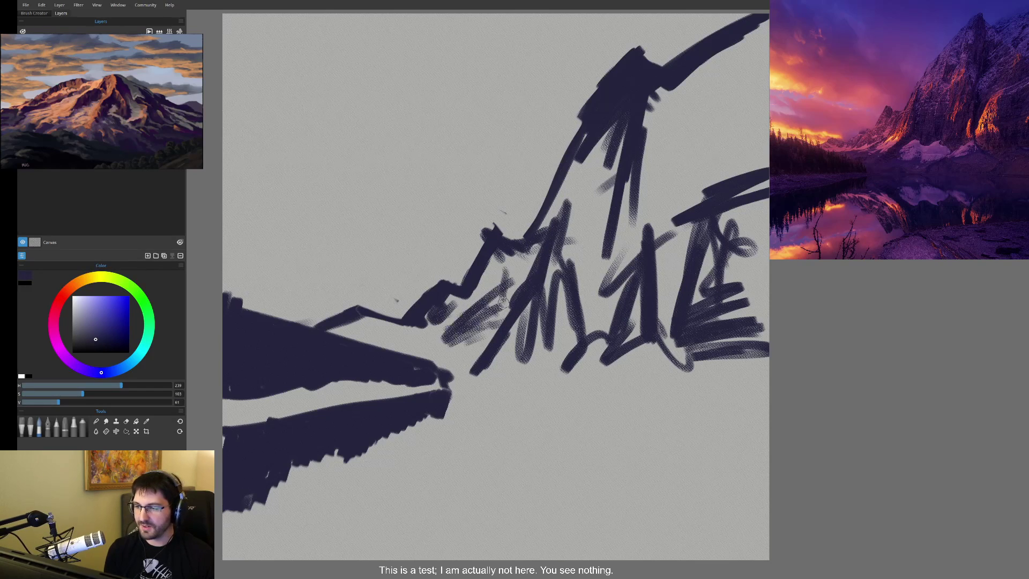
left_click_drag(375, 342, 428, 348)
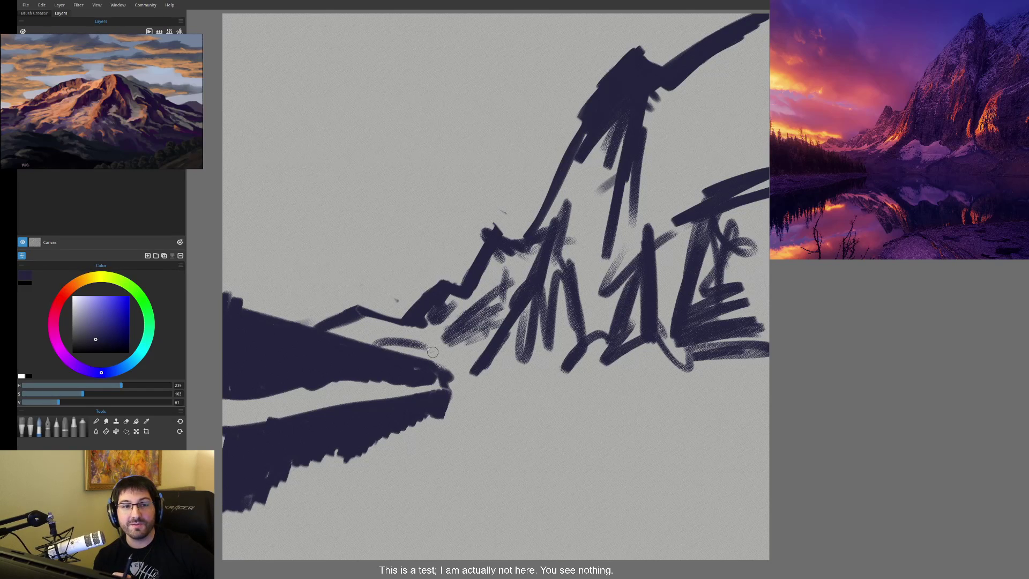
mouse_move(432, 351)
left_mouse_down()
mouse_move(409, 345)
mouse_move(482, 349)
mouse_move(474, 360)
mouse_move(521, 345)
left_mouse_up()
- Paint the far shoreline along the mountain's foot and begin its navy reflection in the water
left_click(524, 384)
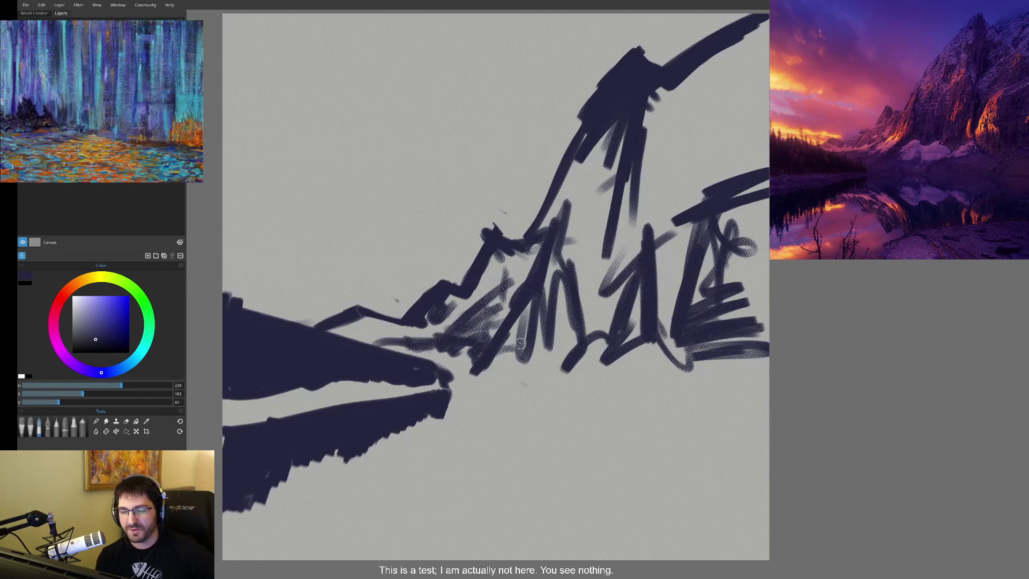
mouse_move(523, 384)
left_mouse_down()
mouse_move(557, 391)
mouse_move(576, 377)
mouse_move(536, 372)
mouse_move(587, 386)
mouse_move(600, 375)
mouse_move(582, 389)
mouse_move(643, 375)
mouse_move(691, 385)
mouse_move(616, 372)
mouse_move(750, 359)
mouse_move(690, 361)
left_mouse_up()
left_click_drag(750, 399, 761, 369)
mouse_move(760, 369)
left_mouse_down()
mouse_move(775, 415)
mouse_move(508, 395)
mouse_move(473, 383)
mouse_move(506, 398)
mouse_move(438, 377)
mouse_move(459, 395)
mouse_move(444, 437)
mouse_move(491, 455)
left_mouse_up()
left_click_drag(504, 461, 519, 475)
- Sketch the curved foreground bank along the lower right of the canvas in navy
mouse_move(450, 560)
left_mouse_down()
mouse_move(752, 490)
mouse_move(762, 497)
mouse_move(428, 553)
left_mouse_up()
mouse_move(473, 525)
left_mouse_down()
mouse_move(410, 557)
mouse_move(520, 509)
mouse_move(474, 536)
mouse_move(559, 504)
mouse_move(603, 509)
left_mouse_up()
left_click_drag(600, 523, 684, 505)
left_click_drag(570, 542, 710, 528)
- Scribble the mountain's navy reflection into the water between the far shoreline and the foreground bank
left_click_drag(505, 473, 516, 499)
left_click_drag(504, 464, 515, 494)
mouse_move(491, 450)
left_mouse_down()
mouse_move(512, 497)
mouse_move(495, 466)
left_mouse_up()
mouse_move(509, 408)
left_mouse_down()
mouse_move(511, 466)
mouse_move(523, 477)
left_mouse_up()
left_click_drag(549, 413, 703, 455)
mouse_move(749, 444)
left_mouse_down()
mouse_move(584, 445)
mouse_move(659, 456)
left_mouse_up()
left_click_drag(694, 457, 753, 461)
left_click_drag(638, 466, 673, 429)
mouse_move(664, 430)
left_mouse_down()
mouse_move(694, 479)
mouse_move(751, 456)
mouse_move(565, 469)
left_mouse_up()
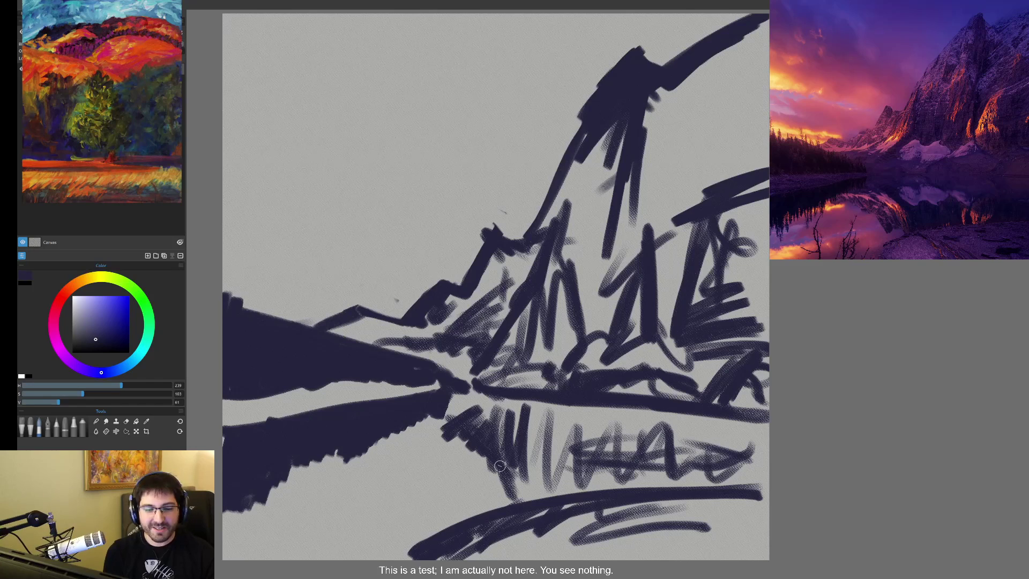
- Pick a muted rose pink and paint a broad cloud band from the main peak to the upper-left canvas corner
left_click(56, 309)
left_click(94, 308)
left_click_drag(101, 306, 97, 321)
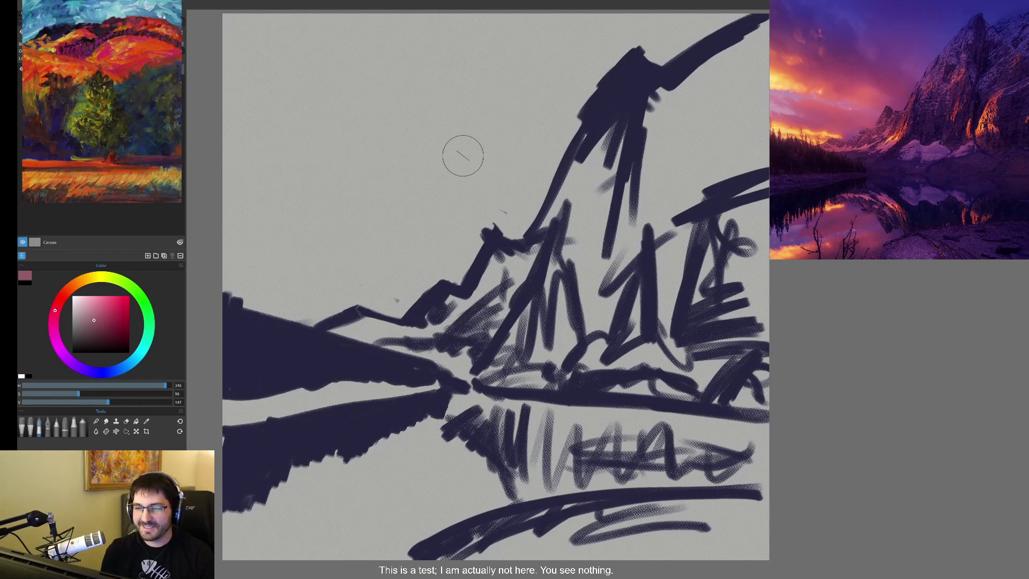
left_click_drag(539, 97, 495, 182)
mouse_move(552, 101)
left_mouse_down()
mouse_move(514, 179)
mouse_move(523, 174)
left_mouse_up()
left_click_drag(571, 99, 544, 158)
left_click_drag(507, 88, 474, 139)
left_click_drag(467, 75, 436, 133)
mouse_move(424, 59)
left_mouse_down()
mouse_move(407, 83)
mouse_move(241, 24)
left_mouse_up()
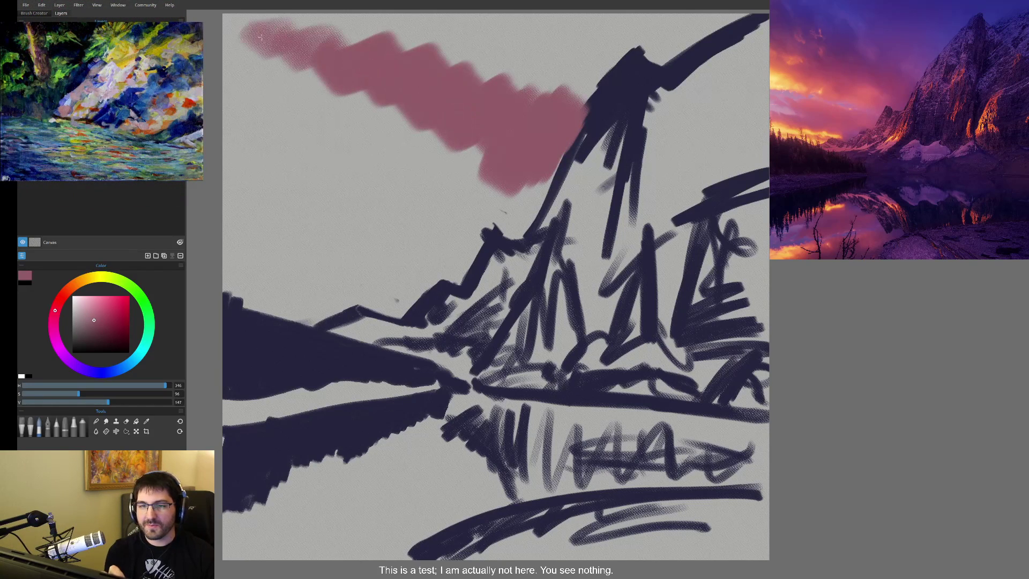
left_click_drag(370, 99, 225, 21)
mouse_move(300, 97)
left_mouse_down()
mouse_move(460, 165)
mouse_move(356, 142)
mouse_move(300, 107)
left_mouse_up()
- Shift the colour to salmon, paint a cloud band beneath the rose one and try a dab at the mountain's base
left_click_drag(63, 301, 63, 293)
left_click(98, 310)
mouse_move(501, 206)
left_mouse_down()
mouse_move(455, 183)
mouse_move(231, 126)
mouse_move(284, 96)
left_mouse_up()
left_click_drag(228, 63, 311, 121)
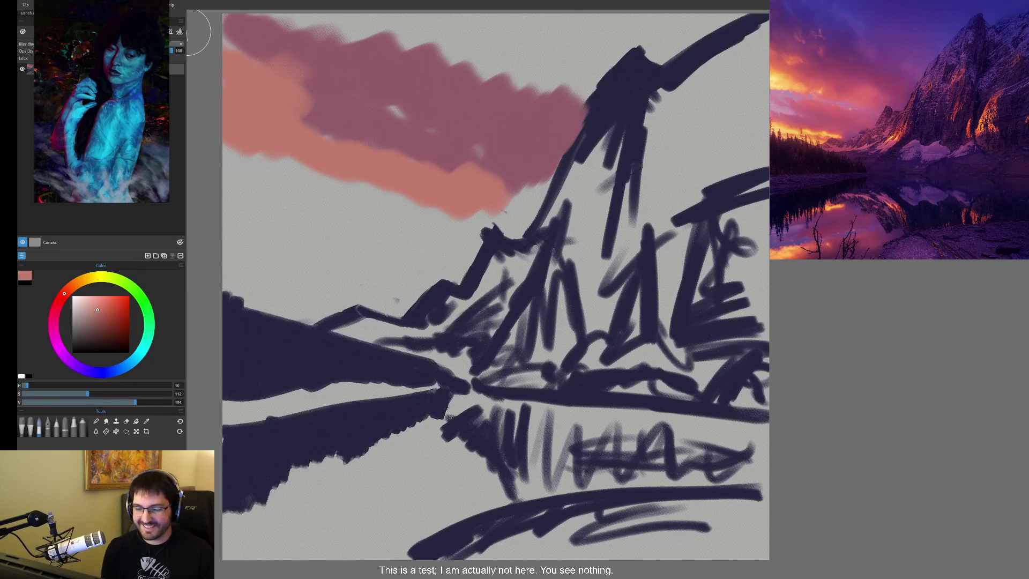
left_click_drag(486, 324, 493, 353)
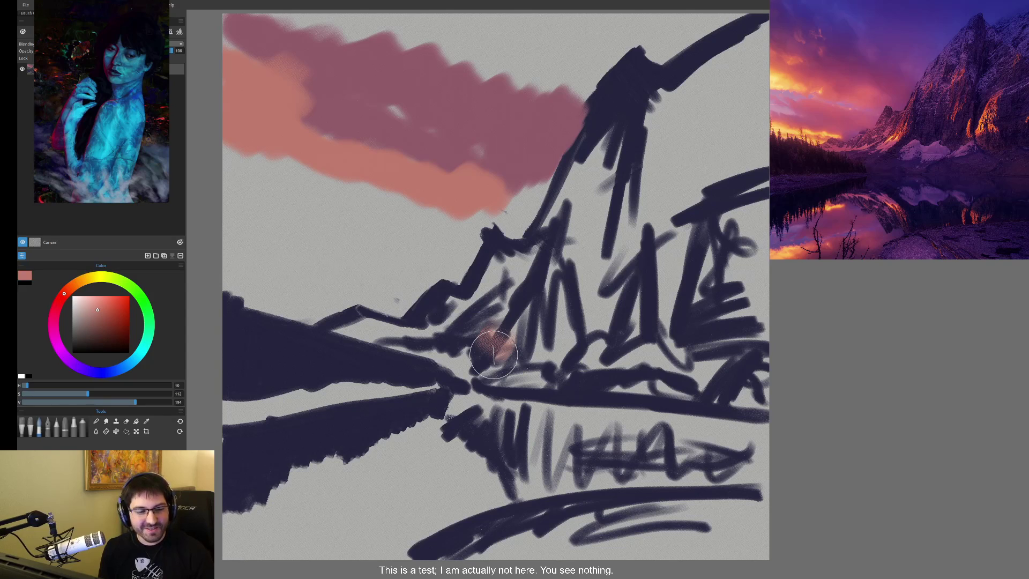
key("ctrl+z")
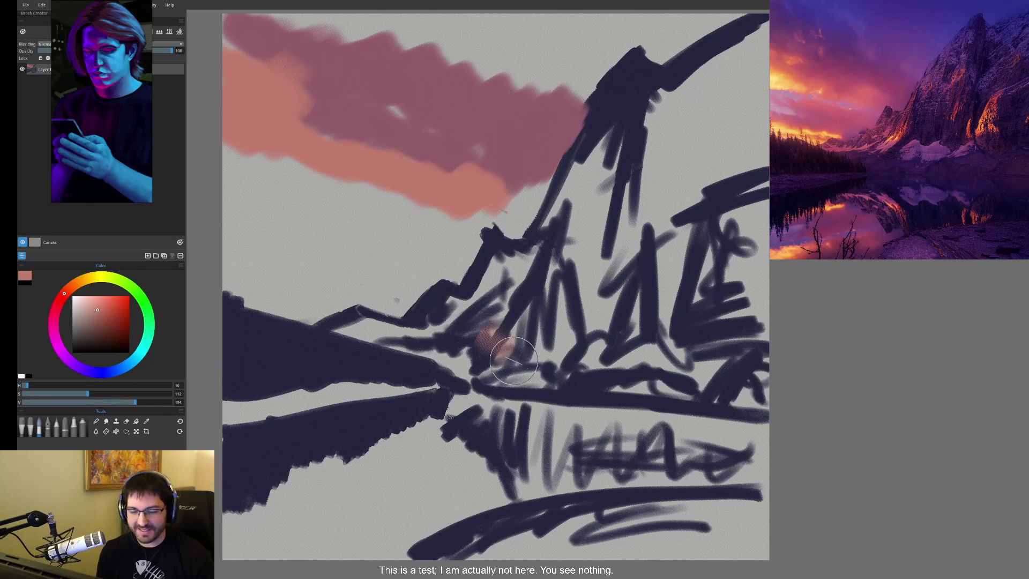
- Pick a muted purple with saturation 91 and value 88 and block in the main mountain's left face
left_click(91, 330)
left_click(76, 368)
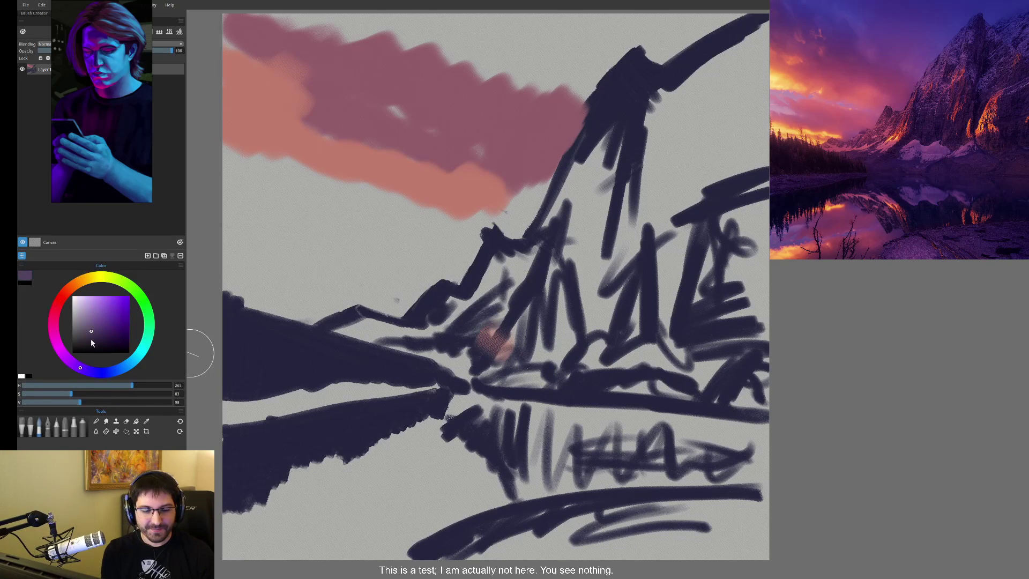
left_click(92, 333)
mouse_move(549, 314)
left_mouse_down()
mouse_move(519, 360)
mouse_move(501, 364)
mouse_move(593, 174)
mouse_move(585, 297)
mouse_move(602, 281)
left_mouse_up()
left_click_drag(625, 214, 606, 316)
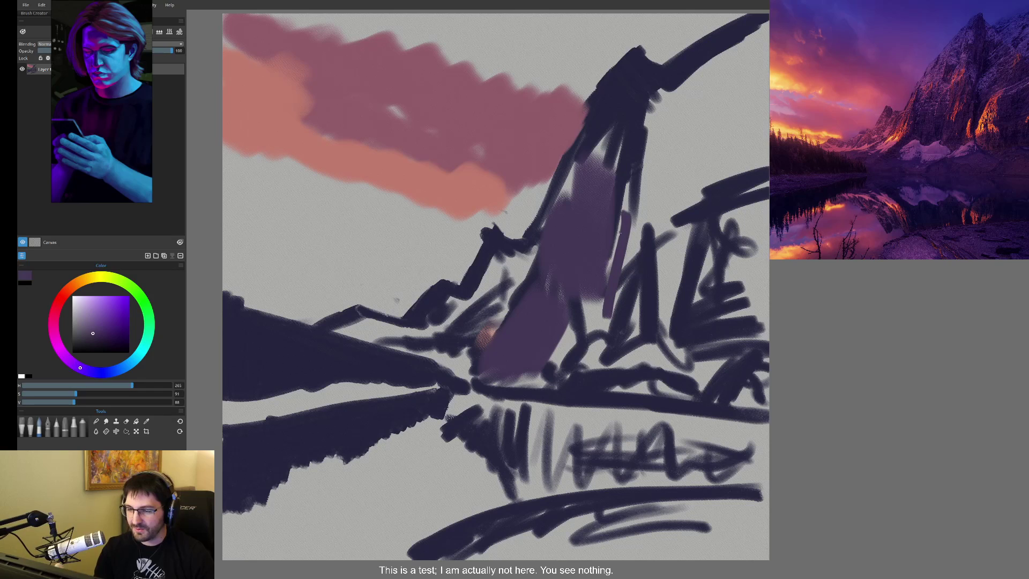
- Add muted purple strokes to the central cliffs, the right-hand ledge and the base of the main mountain
left_click_drag(627, 169, 611, 284)
left_click_drag(642, 236, 631, 283)
mouse_move(668, 97)
left_mouse_down()
mouse_move(651, 286)
mouse_move(661, 332)
left_mouse_up()
mouse_move(694, 212)
left_mouse_down()
mouse_move(761, 185)
mouse_move(742, 230)
left_mouse_up()
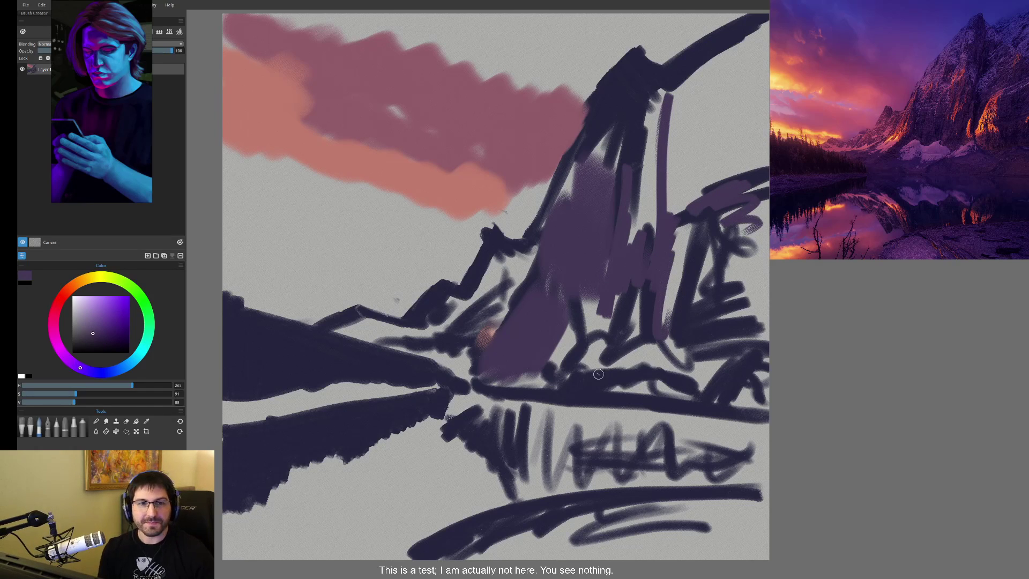
mouse_move(569, 330)
left_mouse_down()
mouse_move(560, 349)
mouse_move(621, 364)
mouse_move(573, 305)
left_mouse_up()
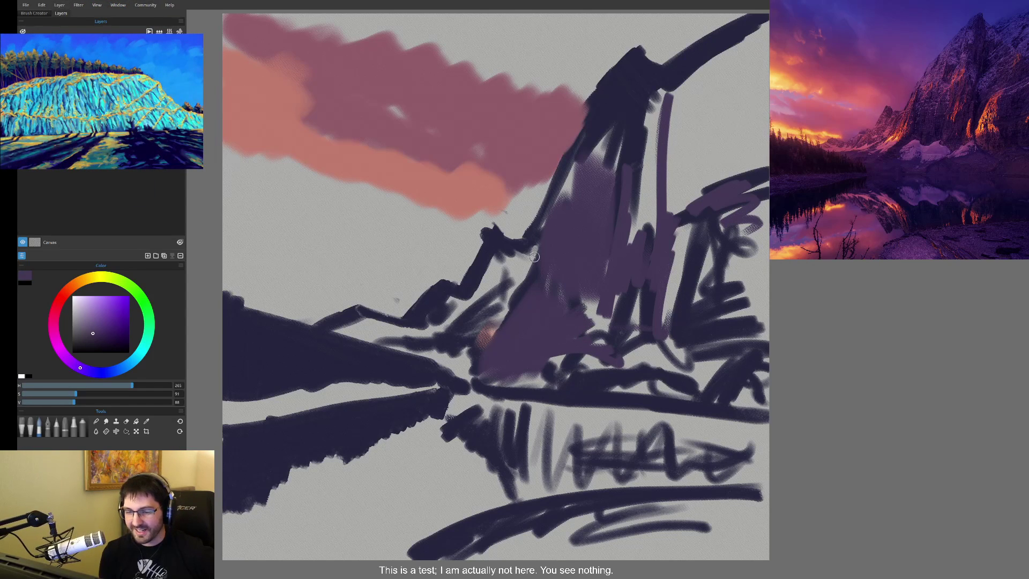
- Fill the small peak and the foothills beside the treeline with muted purple
left_click_drag(533, 260, 485, 335)
left_click_drag(484, 288, 465, 317)
left_click_drag(496, 269, 483, 291)
mouse_move(490, 251)
left_mouse_down()
mouse_move(482, 286)
mouse_move(457, 316)
mouse_move(436, 296)
mouse_move(440, 286)
mouse_move(423, 314)
mouse_move(435, 320)
mouse_move(429, 339)
mouse_move(456, 343)
left_mouse_up()
left_click_drag(486, 290, 503, 260)
mouse_move(504, 259)
left_mouse_down()
mouse_move(482, 308)
mouse_move(494, 305)
left_mouse_up()
mouse_move(446, 326)
left_mouse_down()
mouse_move(324, 324)
mouse_move(399, 333)
left_mouse_up()
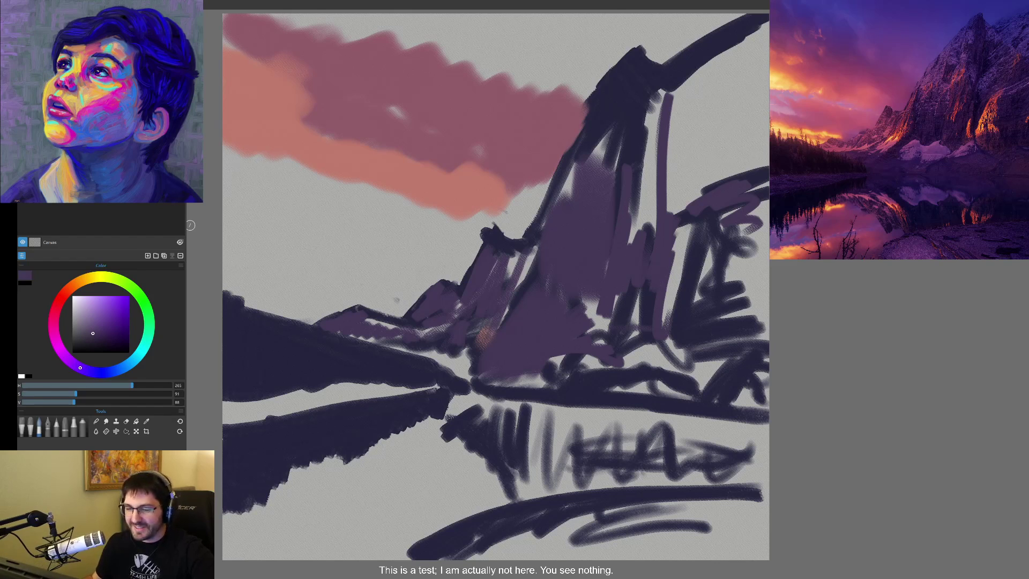
- Sample the salmon cloud colour, extend the cloud down beside the small peak and add a loose streak below it
left_click(482, 210, "alt")
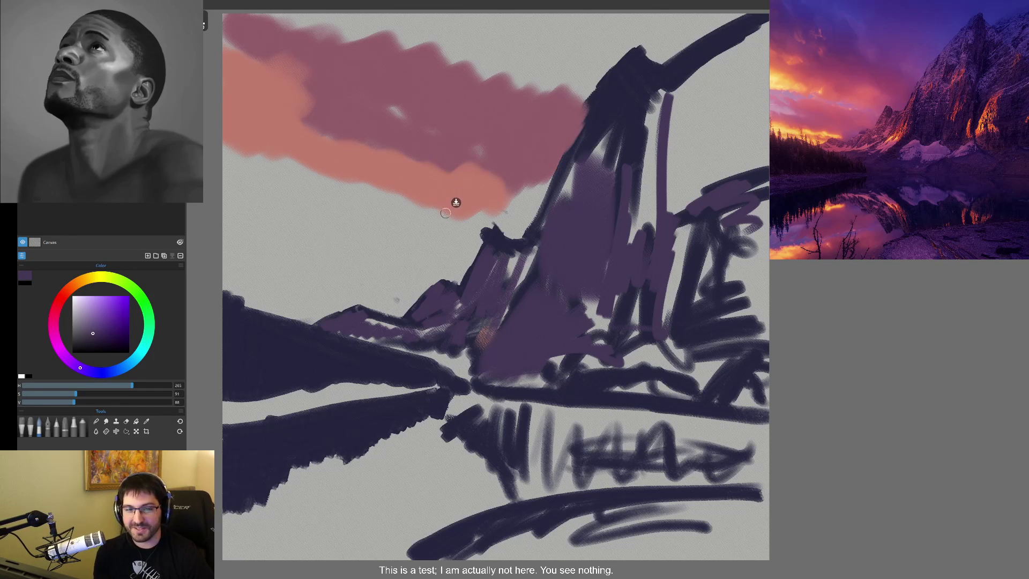
left_click(483, 193, "alt")
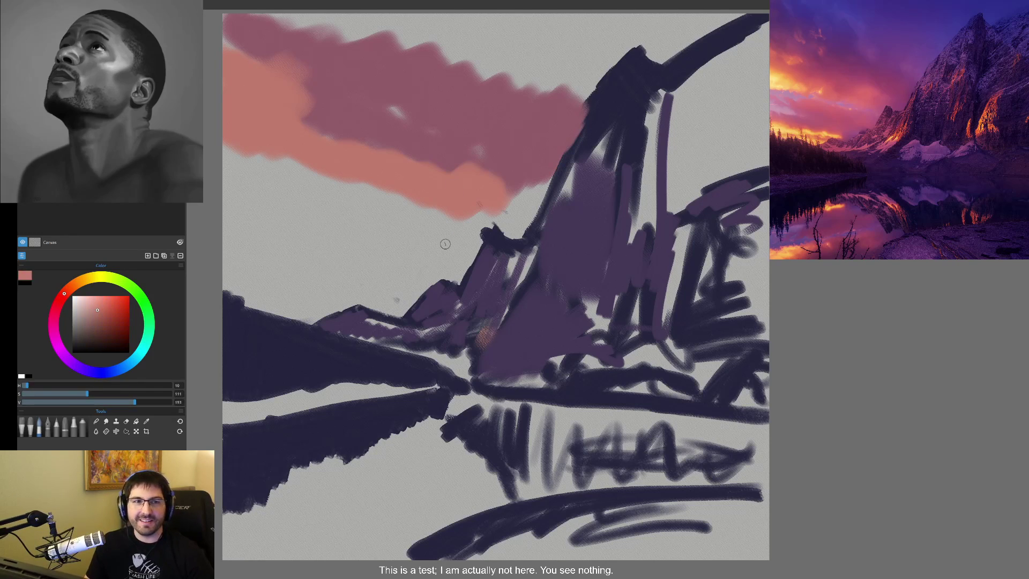
left_click_drag(493, 201, 514, 217)
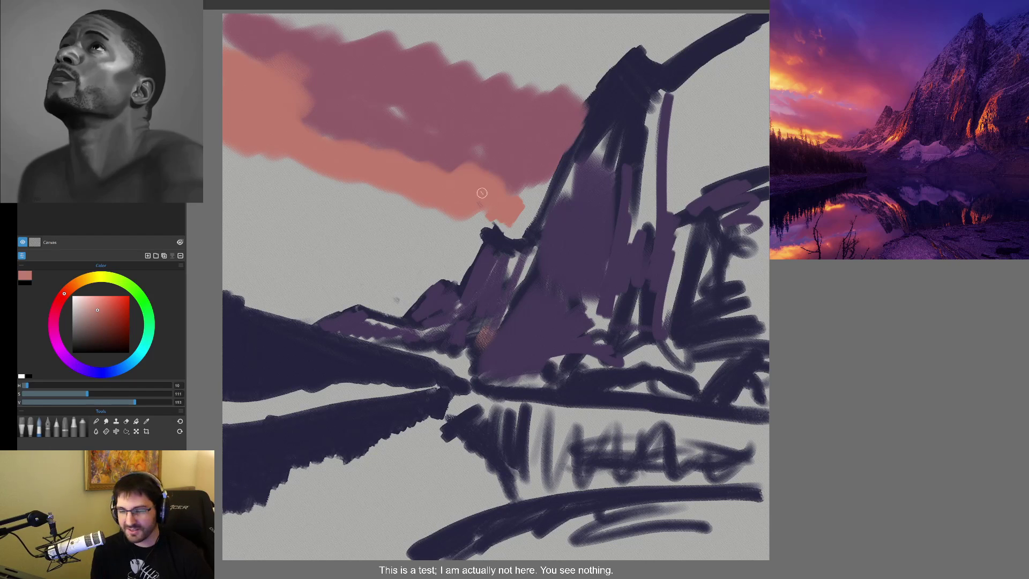
left_click(464, 191, "alt")
left_click_drag(106, 309, 97, 310)
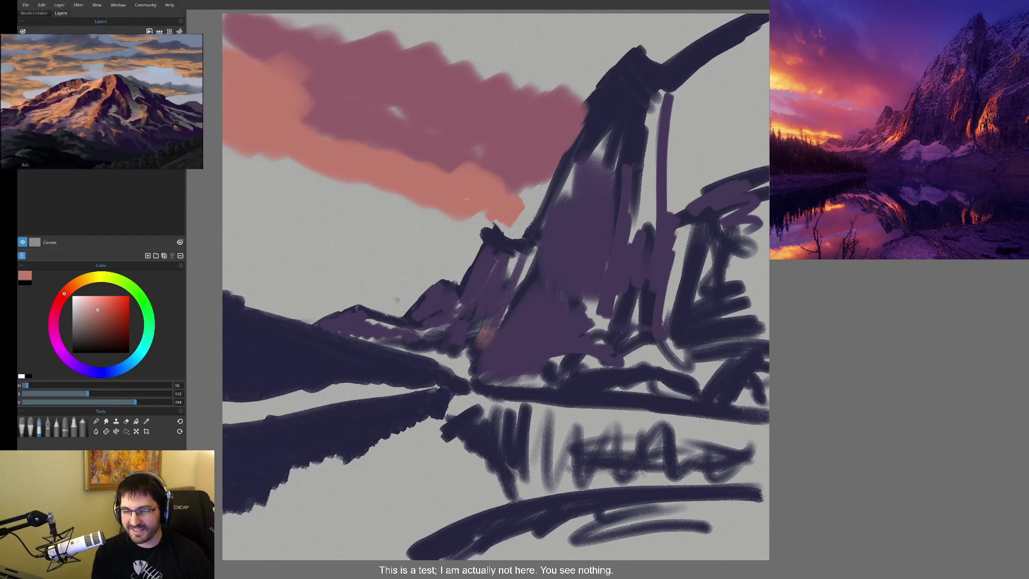
left_click_drag(467, 232, 373, 245)
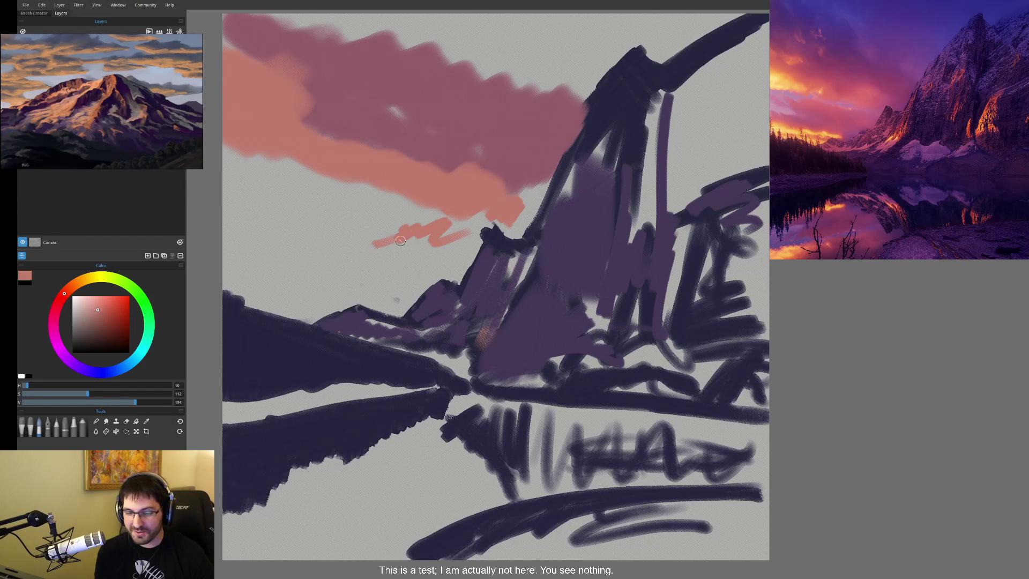
- Pick a light orange with hue 21, paint it along the cloud's lower edge and add a low streak above the treeline
left_click(102, 302)
left_click(70, 287)
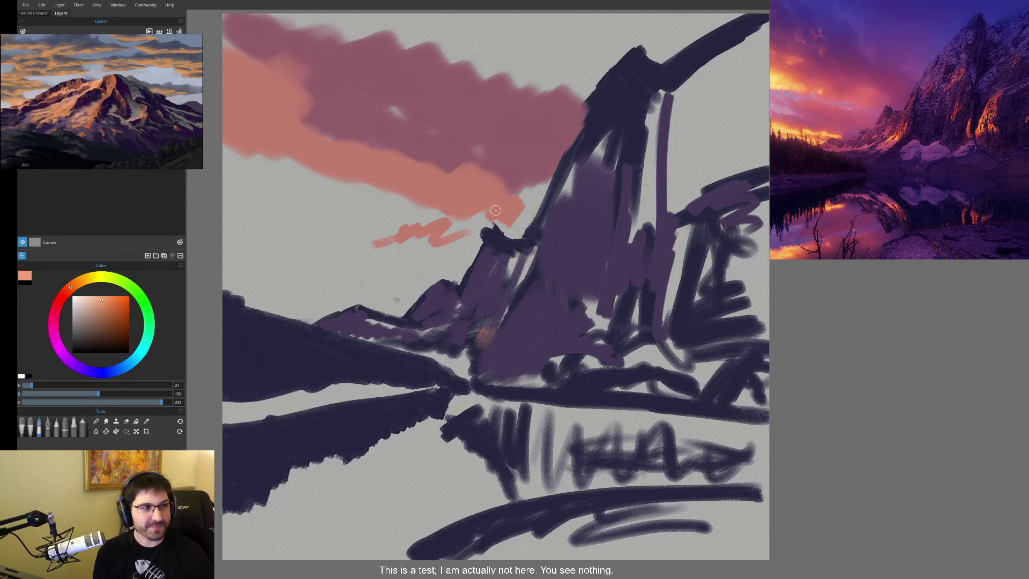
mouse_move(465, 216)
left_mouse_down()
mouse_move(437, 207)
mouse_move(464, 194)
mouse_move(490, 203)
left_mouse_up()
mouse_move(362, 185)
left_mouse_down()
mouse_move(236, 153)
mouse_move(230, 129)
mouse_move(268, 150)
mouse_move(412, 190)
mouse_move(310, 143)
mouse_move(217, 136)
left_mouse_up()
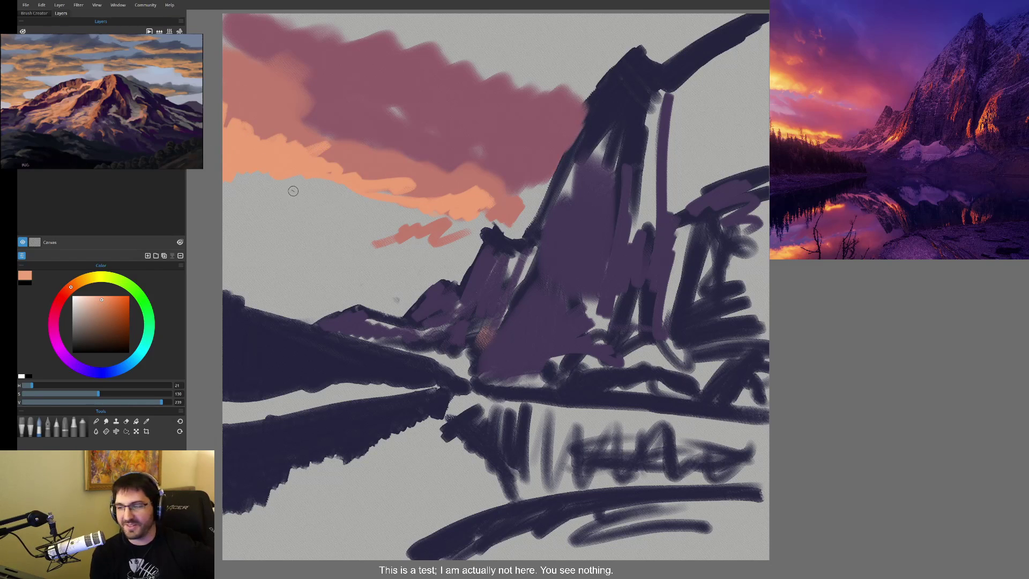
mouse_move(241, 288)
left_mouse_down()
mouse_move(257, 302)
mouse_move(240, 301)
mouse_move(264, 287)
mouse_move(286, 302)
mouse_move(315, 291)
left_mouse_up()
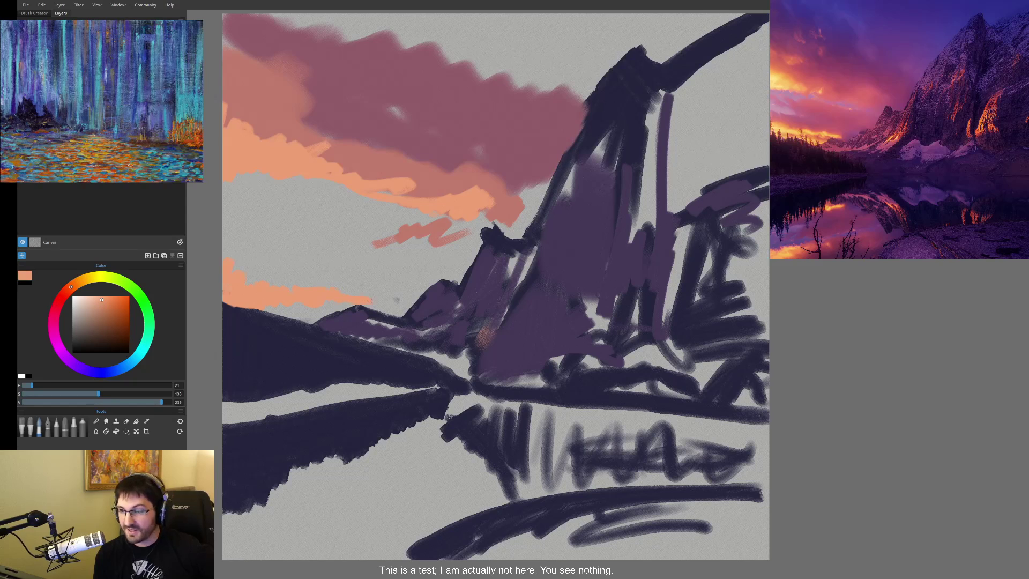
left_click_drag(378, 298, 391, 301)
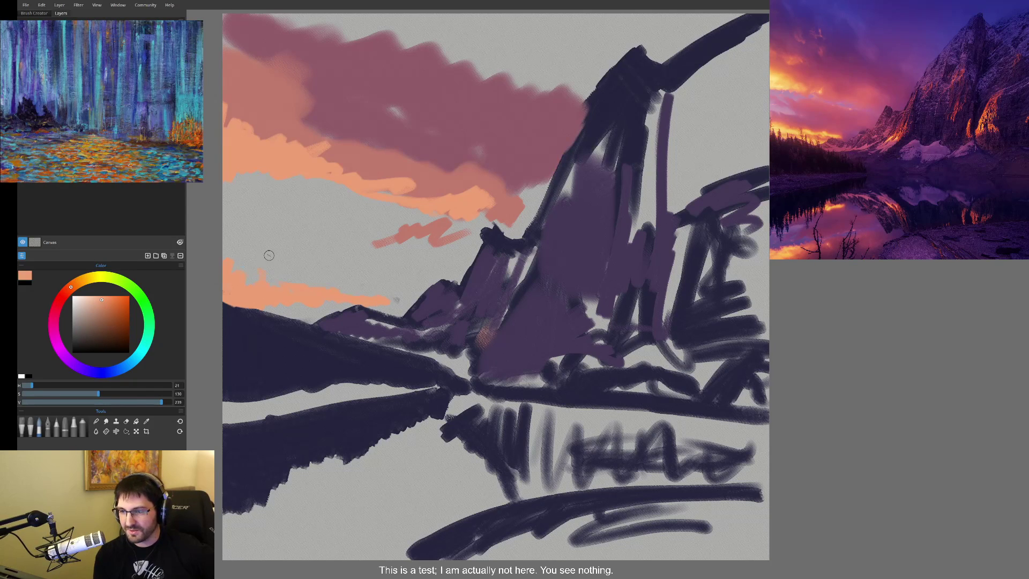
- Pick a periwinkle blue with hue 232 and saturation 82 and paint sky streaks beneath the light orange cloud edge
left_click(107, 370)
left_click(87, 307)
left_click_drag(87, 307, 91, 304)
mouse_move(262, 226)
left_mouse_down()
mouse_move(236, 228)
mouse_move(238, 190)
mouse_move(229, 203)
mouse_move(290, 188)
mouse_move(426, 222)
mouse_move(296, 192)
left_mouse_up()
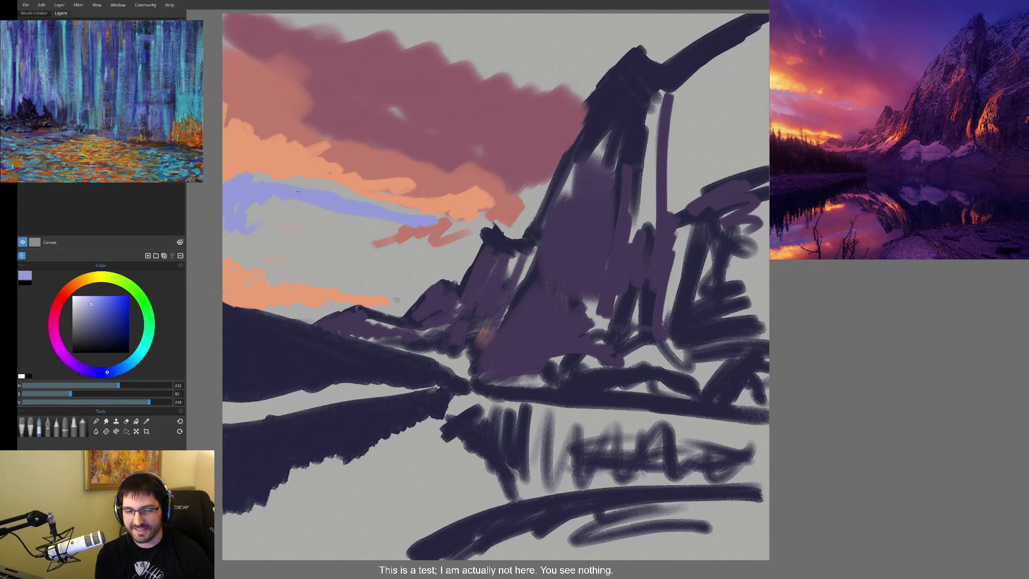
mouse_move(254, 235)
left_mouse_down()
mouse_move(284, 246)
mouse_move(219, 239)
left_mouse_up()
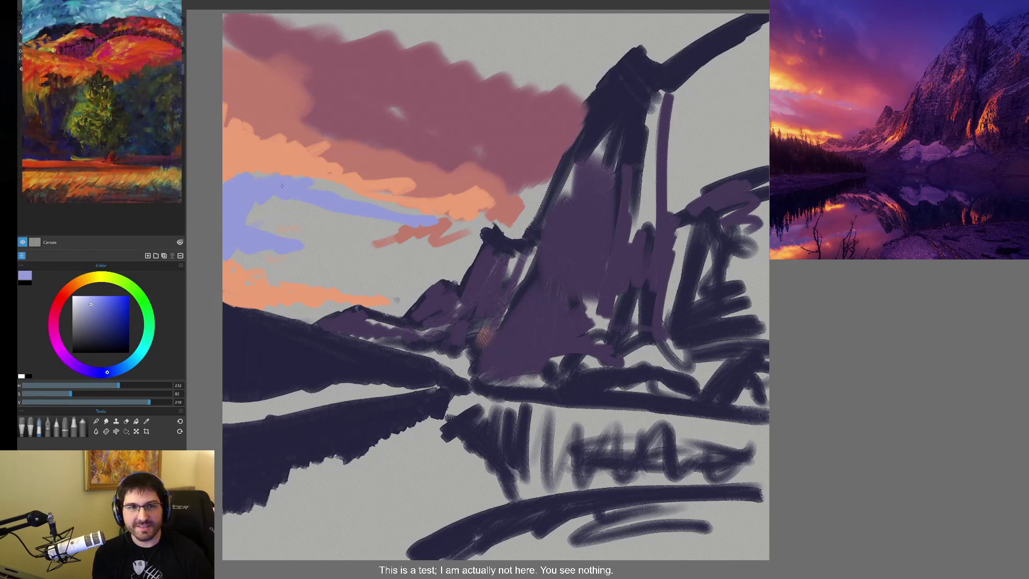
left_click_drag(316, 184, 460, 215)
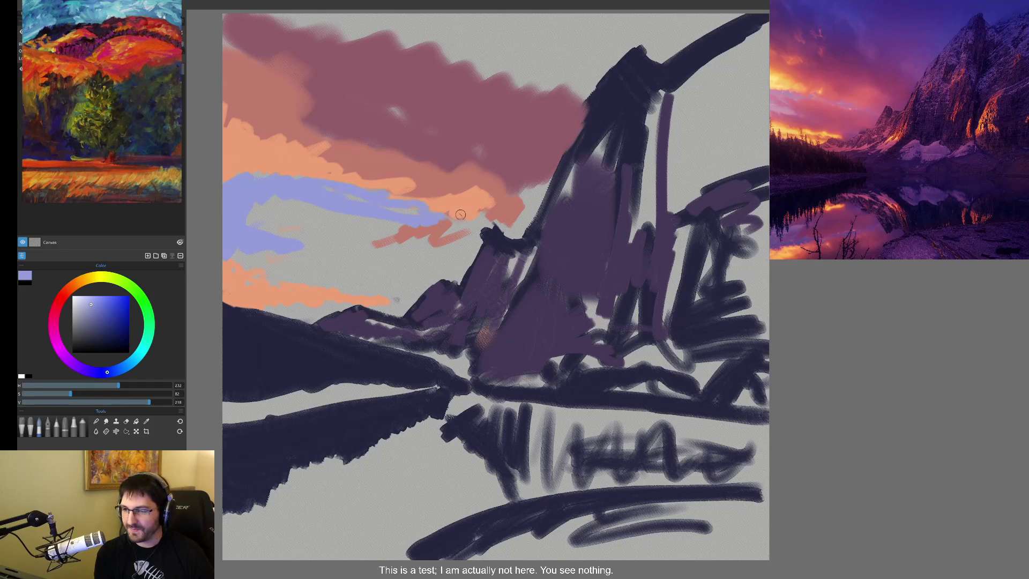
- Pick a deep violet with hue 252, saturation 141 and value 119 and fill the upper sky above the cloud and summit
left_click(90, 327)
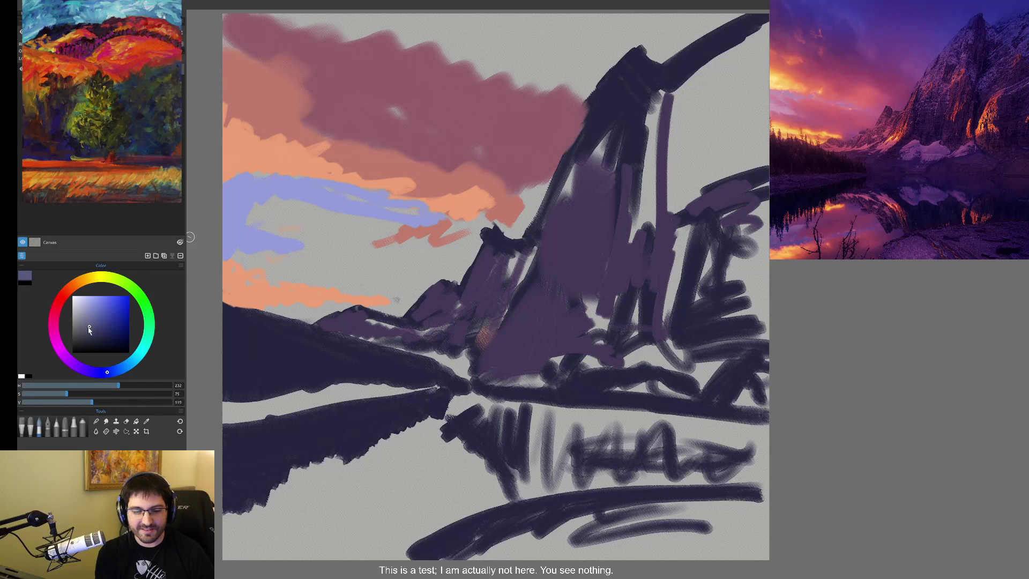
left_click(80, 368)
left_click_drag(614, 47, 578, 83)
left_click(103, 326)
left_click(90, 371)
mouse_move(641, 33)
left_mouse_down()
mouse_move(575, 80)
mouse_move(621, 53)
mouse_move(577, 96)
mouse_move(647, 37)
mouse_move(660, 51)
mouse_move(740, 16)
mouse_move(645, 41)
mouse_move(605, 37)
mouse_move(558, 75)
mouse_move(547, 59)
mouse_move(554, 31)
mouse_move(436, 20)
mouse_move(427, 32)
mouse_move(369, 11)
mouse_move(460, 38)
left_mouse_up()
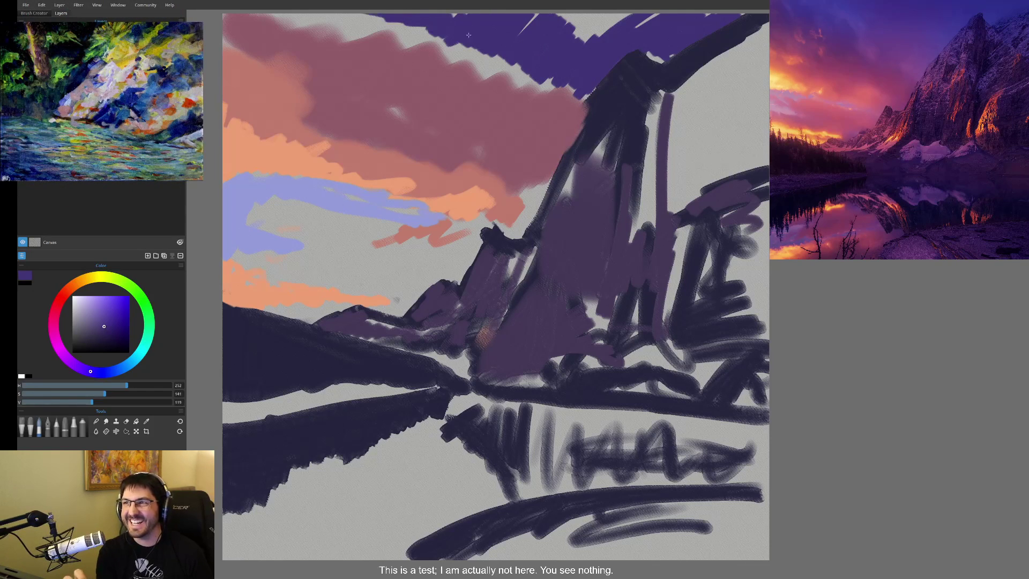
left_click_drag(536, 17, 595, 35)
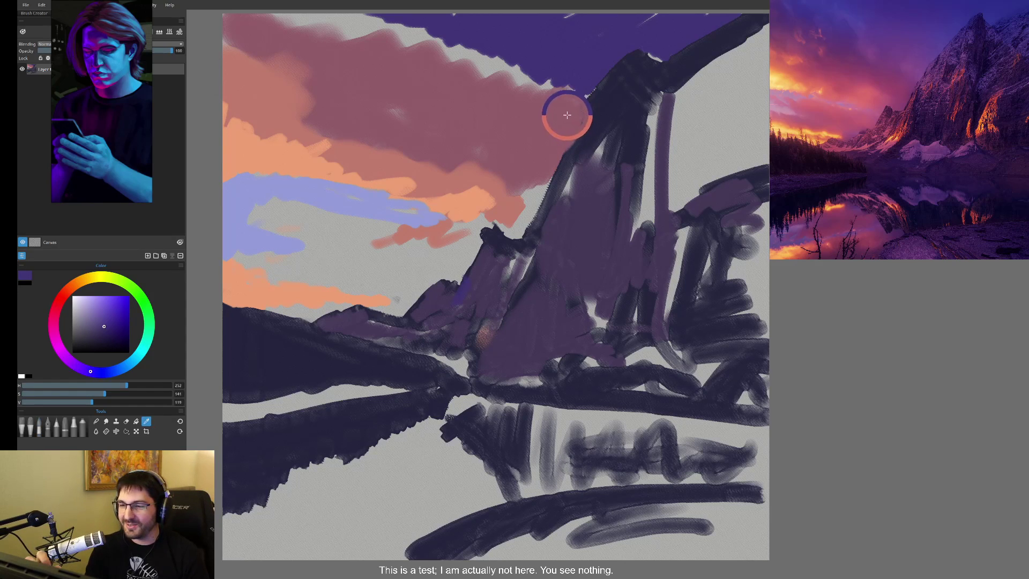
- Sample the mauve cloud colour and extend the cloud's upper edge into the violet sky and toward the summit
left_click(578, 99, "alt")
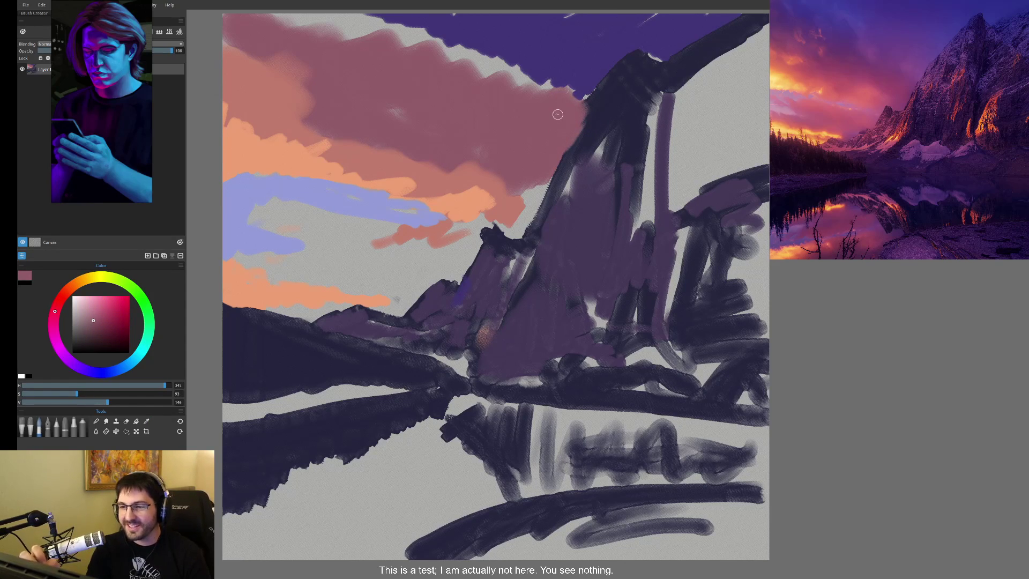
left_click_drag(573, 102, 589, 85)
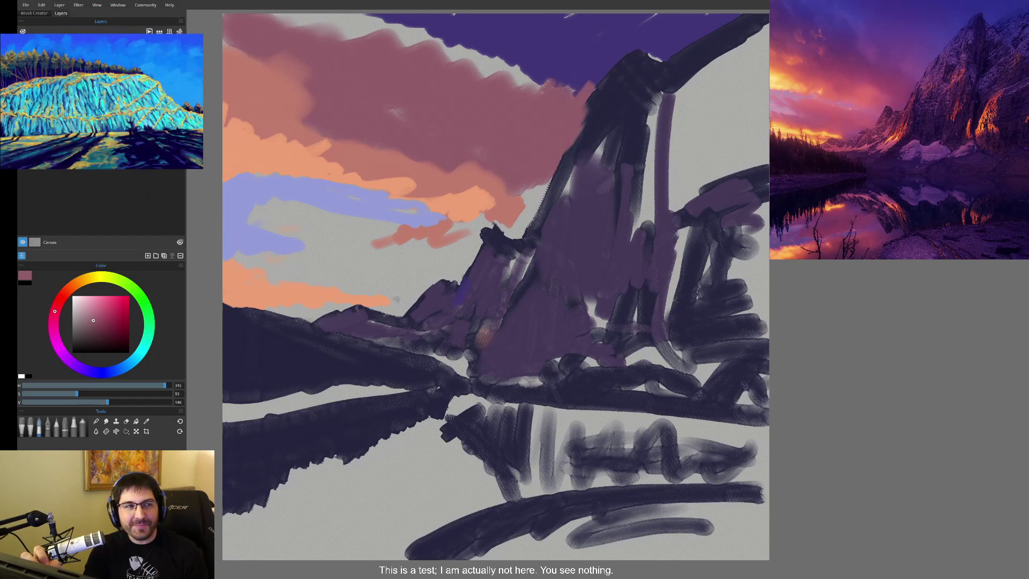
mouse_move(541, 84)
left_mouse_down()
mouse_move(526, 63)
mouse_move(470, 65)
mouse_move(501, 79)
mouse_move(467, 70)
mouse_move(466, 59)
mouse_move(553, 105)
mouse_move(497, 60)
mouse_move(405, 21)
mouse_move(369, 20)
mouse_move(450, 58)
left_mouse_up()
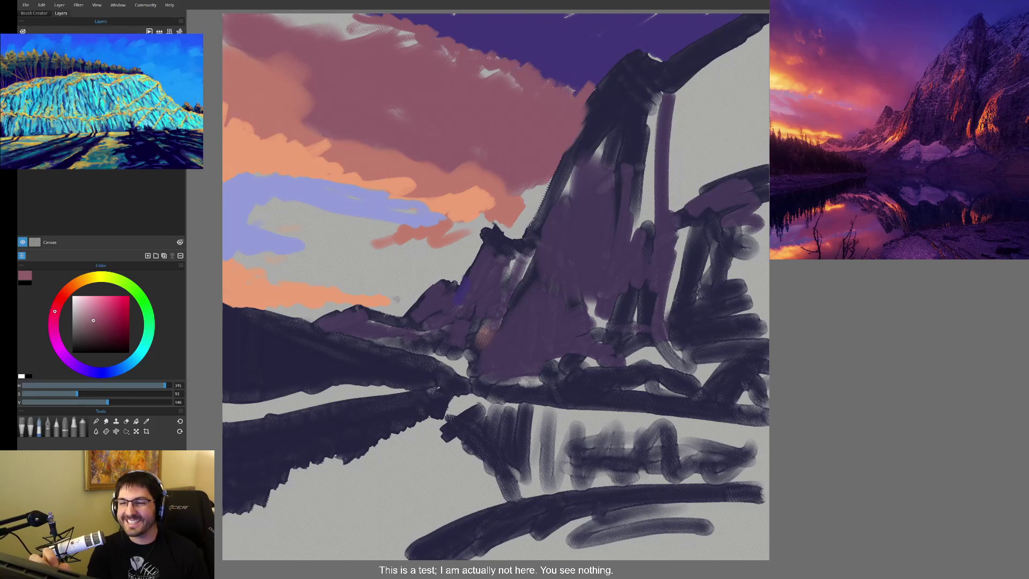
- Pick a magenta and scribble accents along the cloud's upper edge, through its middle and down beside the main mountain
left_click(101, 321)
left_click(54, 325)
left_click_drag(56, 324, 57, 328)
mouse_move(577, 92)
left_mouse_down()
mouse_move(591, 75)
mouse_move(533, 71)
mouse_move(386, 19)
left_mouse_up()
mouse_move(552, 169)
left_mouse_down()
mouse_move(527, 204)
mouse_move(537, 182)
mouse_move(521, 190)
mouse_move(544, 153)
mouse_move(498, 159)
mouse_move(486, 124)
mouse_move(466, 115)
mouse_move(443, 137)
mouse_move(482, 112)
mouse_move(419, 115)
mouse_move(384, 103)
left_mouse_up()
mouse_move(493, 114)
left_mouse_down()
mouse_move(527, 130)
mouse_move(483, 114)
mouse_move(476, 96)
mouse_move(527, 62)
mouse_move(505, 59)
mouse_move(523, 34)
mouse_move(600, 100)
left_mouse_up()
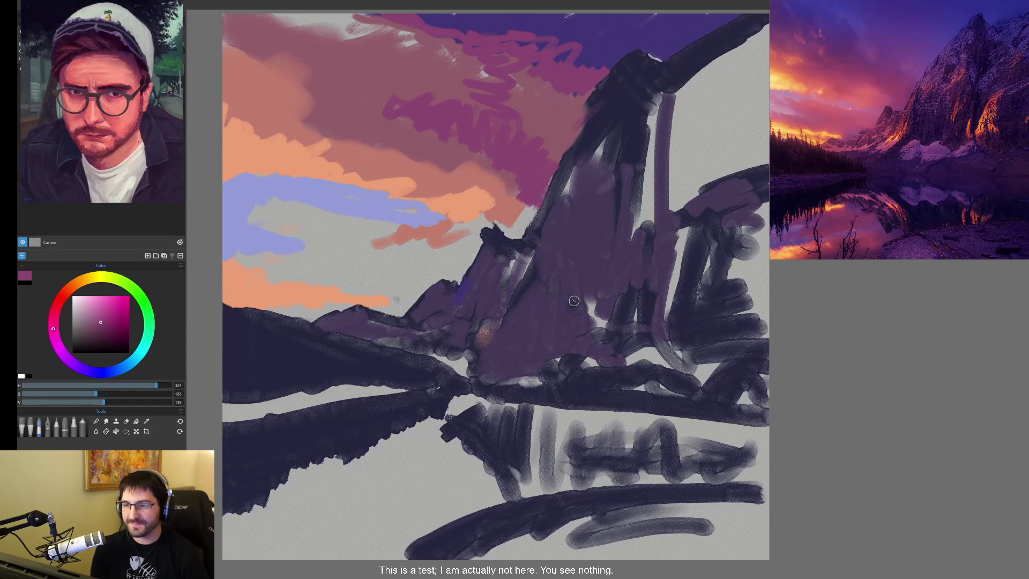
- Paint magenta strokes over the loose salmon streak beside the small peak and extend them slightly below it
mouse_move(462, 229)
left_mouse_down()
mouse_move(451, 250)
mouse_move(351, 241)
mouse_move(423, 244)
left_mouse_up()
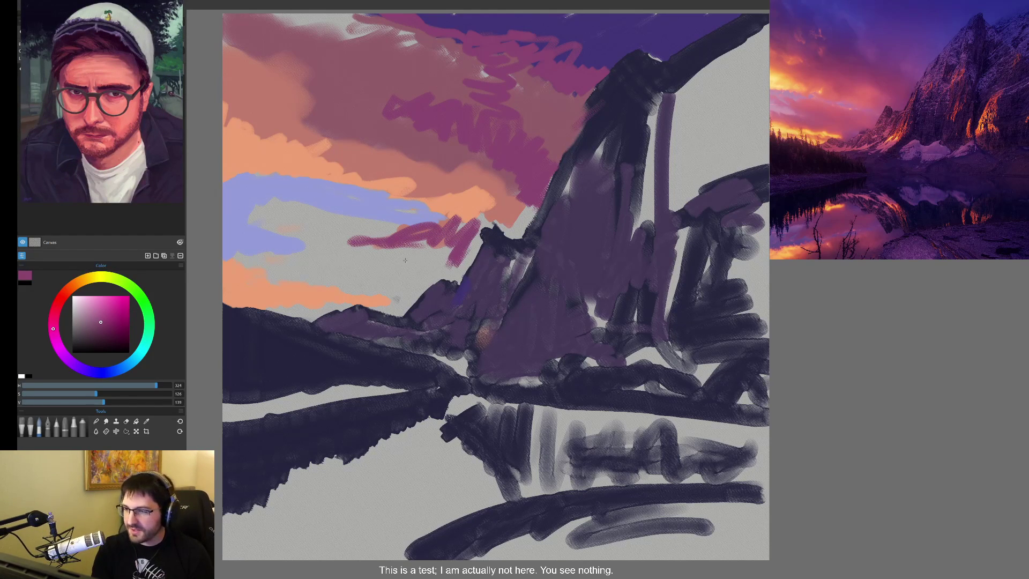
left_click_drag(448, 246, 398, 264)
left_click_drag(476, 246, 461, 267)
left_click_drag(408, 228, 357, 262)
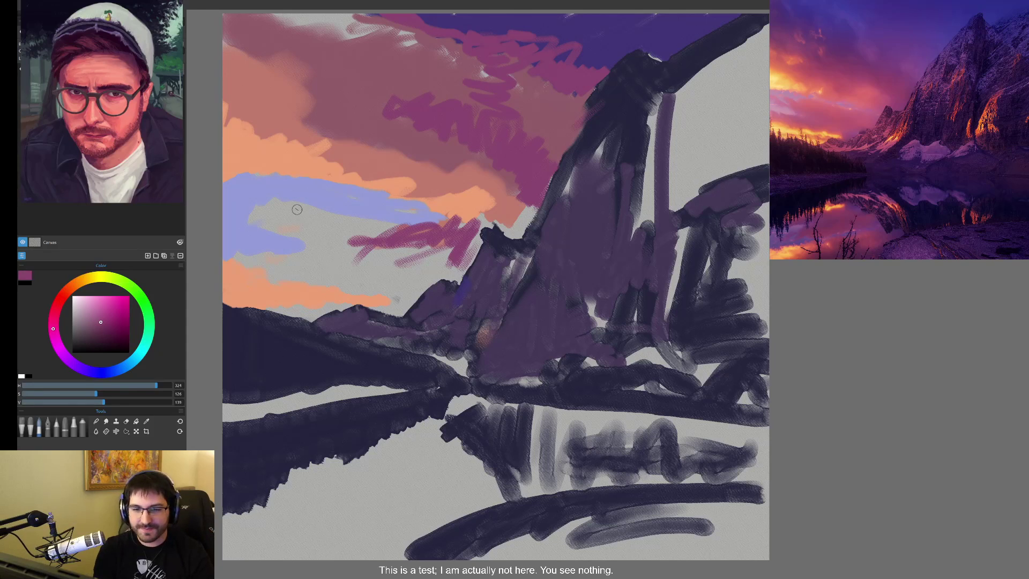
- Sample the periwinkle sky colour and paint loose reflection streaks across the lake below the dark shoreline
left_click(311, 196, "alt")
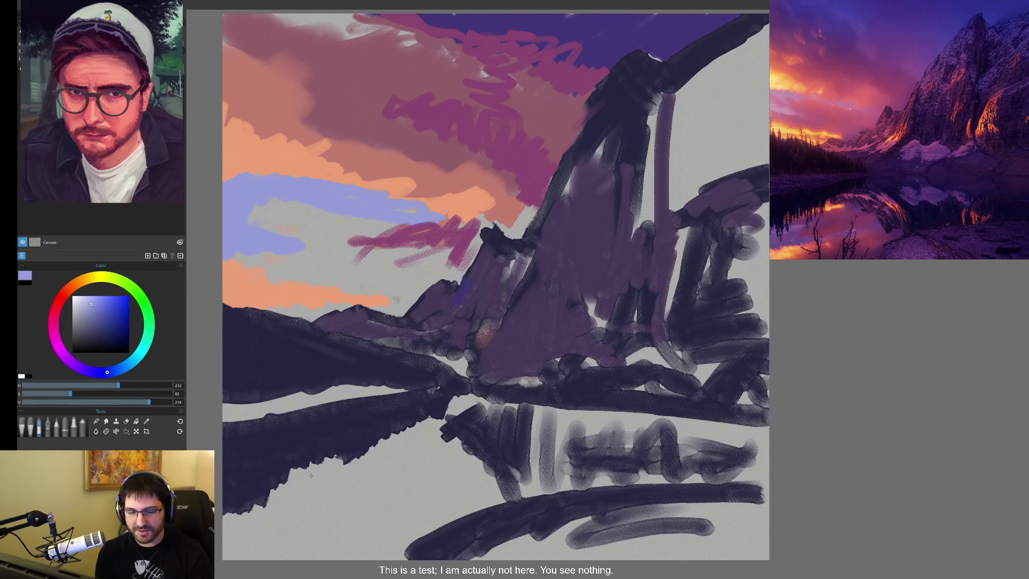
mouse_move(357, 464)
left_mouse_down()
mouse_move(271, 502)
mouse_move(375, 512)
left_mouse_up()
left_click_drag(271, 507, 454, 491)
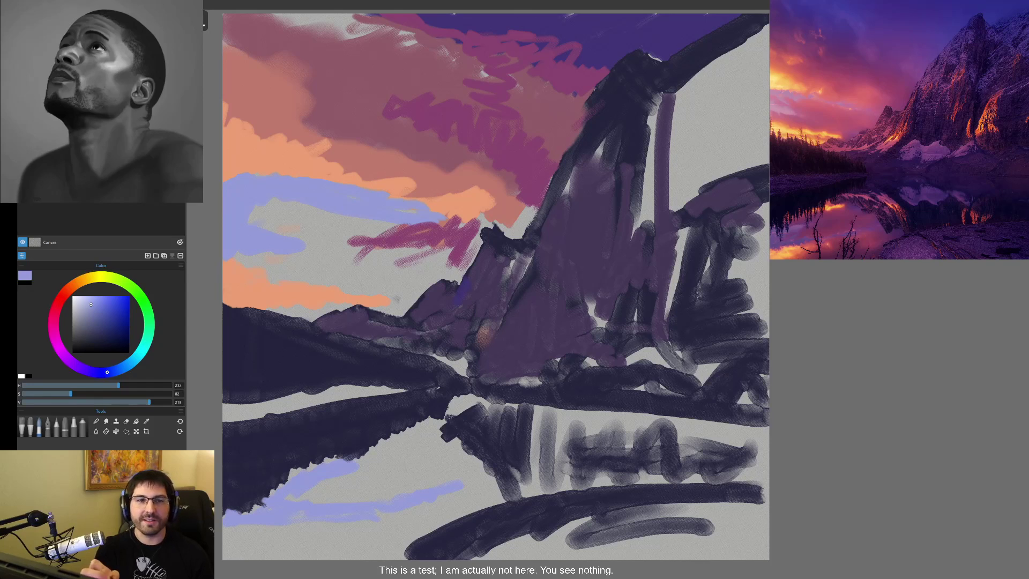
- Switch to a thin brush in near-black and draw contour lines down the main mountain's left face and along its base
left_click(22, 427)
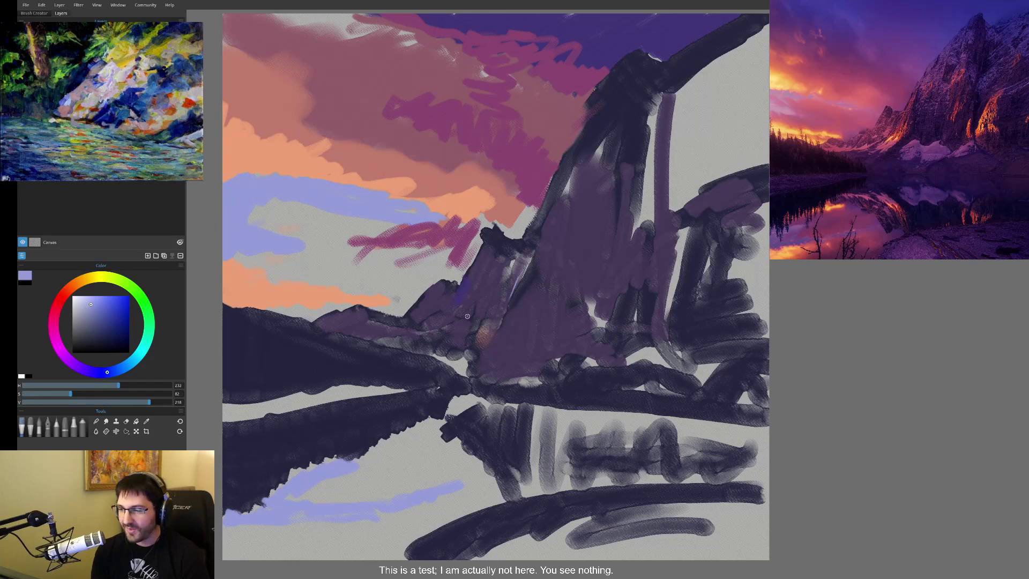
left_click_drag(92, 338, 95, 348)
mouse_move(57, 343)
left_mouse_down()
mouse_move(53, 330)
mouse_move(101, 351)
left_mouse_up()
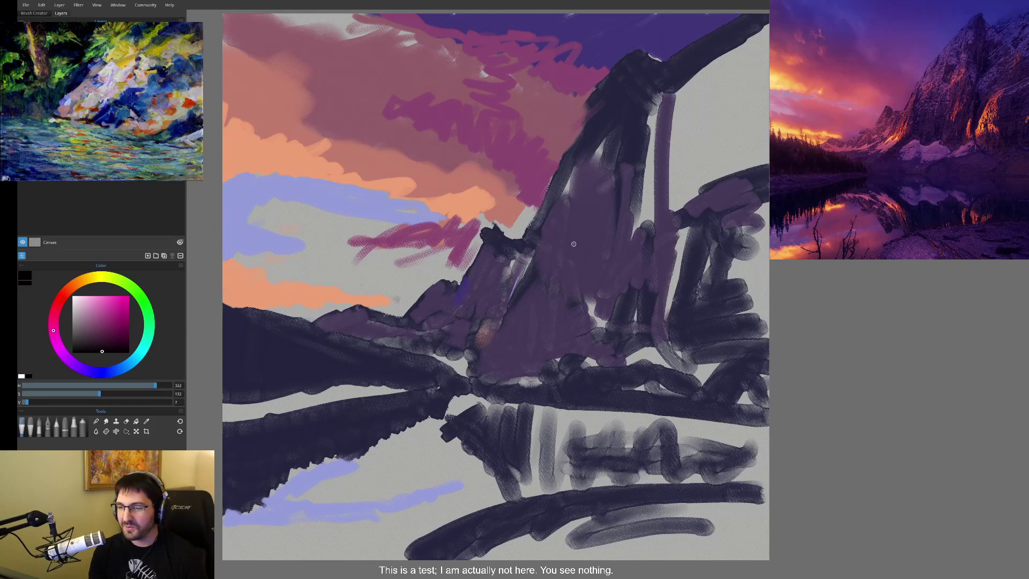
mouse_move(554, 213)
left_mouse_down()
mouse_move(550, 236)
mouse_move(552, 202)
mouse_move(535, 319)
mouse_move(477, 377)
mouse_move(526, 321)
left_mouse_up()
mouse_move(538, 281)
left_mouse_down()
mouse_move(498, 353)
mouse_move(552, 336)
mouse_move(550, 347)
mouse_move(567, 337)
mouse_move(622, 358)
mouse_move(640, 347)
left_mouse_up()
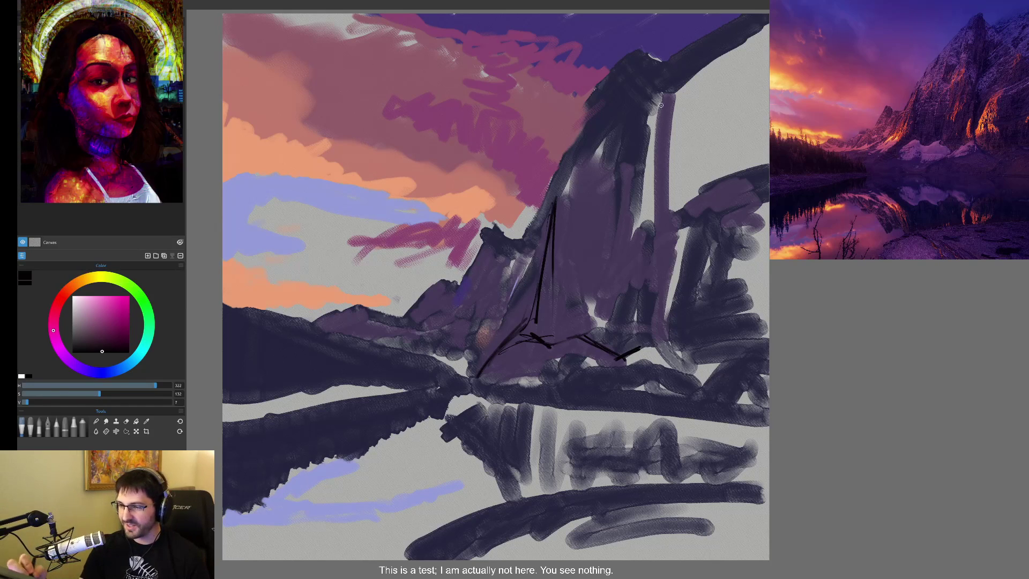
- Draw thin near-black vertical lines down from the summit and outline the ridge rising to the canvas corner
left_click_drag(668, 83, 658, 220)
mouse_move(636, 53)
left_mouse_down()
mouse_move(629, 175)
mouse_move(651, 247)
left_mouse_up()
left_click_drag(646, 123, 642, 174)
left_click_drag(642, 80, 639, 165)
left_click_drag(650, 103, 645, 181)
mouse_move(646, 46)
left_mouse_down()
mouse_move(662, 60)
mouse_move(635, 52)
mouse_move(653, 58)
mouse_move(660, 79)
mouse_move(682, 51)
mouse_move(742, 14)
left_mouse_up()
mouse_move(658, 35)
left_mouse_down()
mouse_move(680, 50)
mouse_move(645, 102)
left_mouse_up()
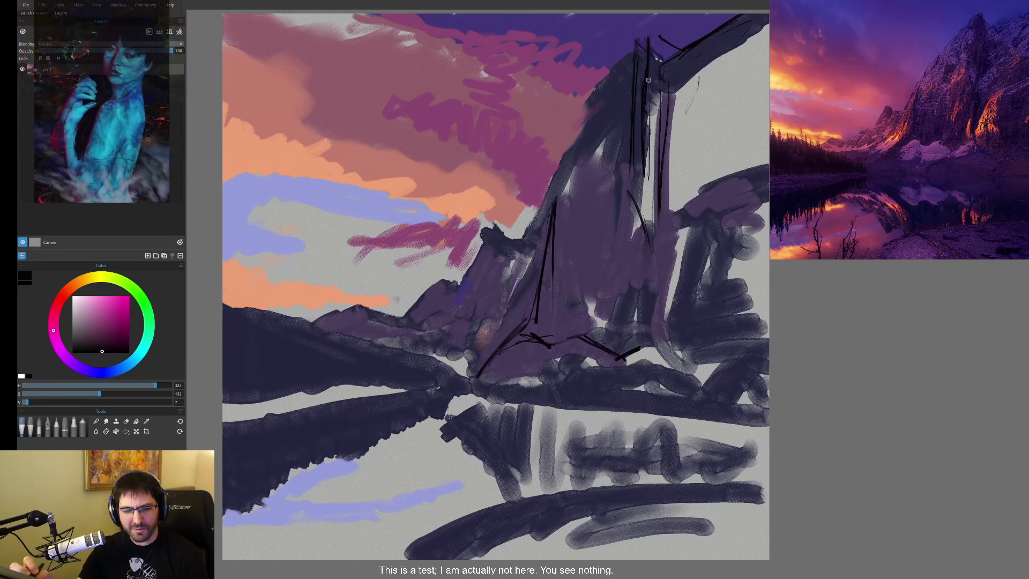
- Sample the violet sky, darken it to value 39 and draw thin crack lines down the main mountain's upper face
left_click(638, 41, "alt")
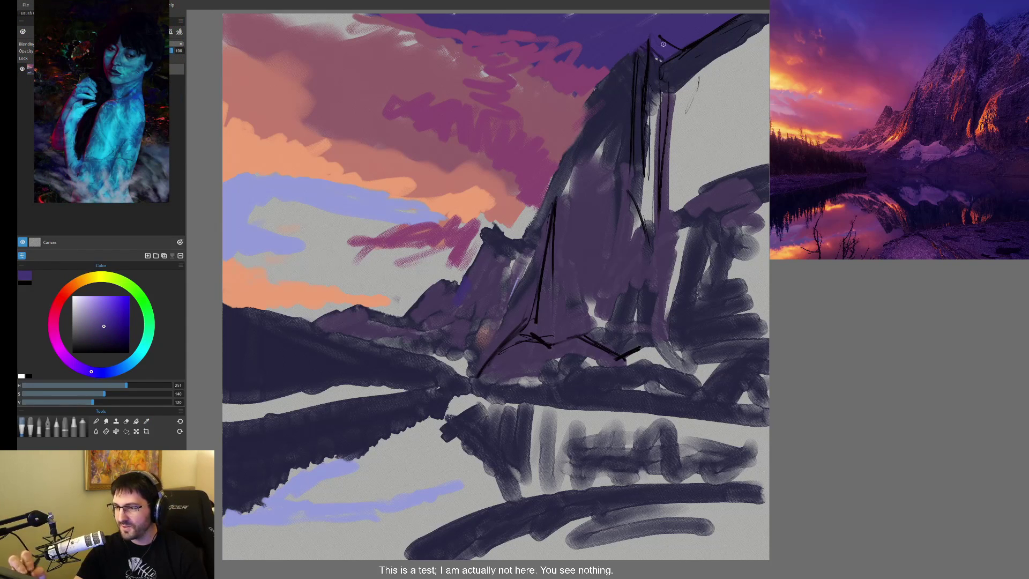
left_click(102, 343)
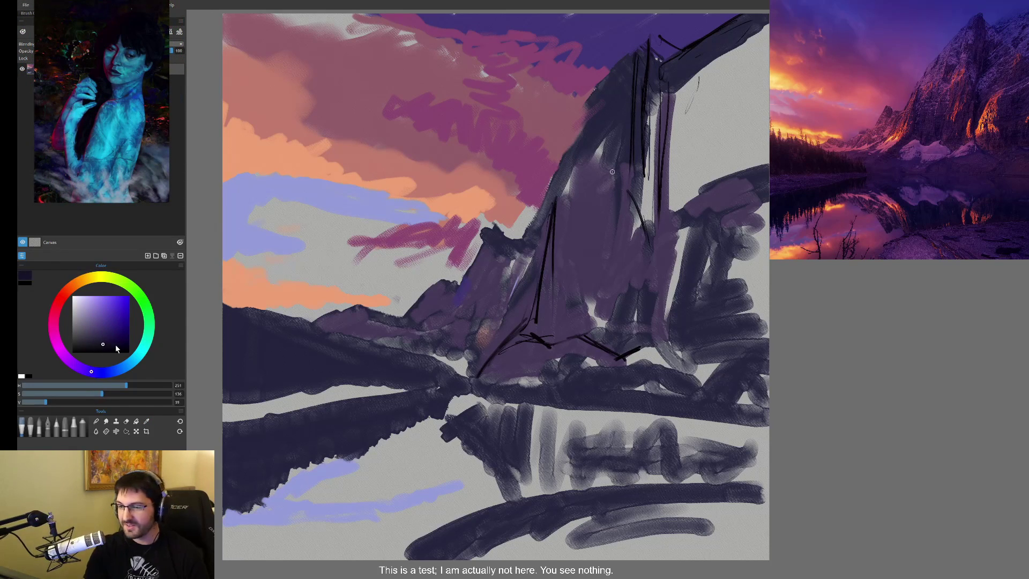
mouse_move(625, 112)
left_mouse_down()
mouse_move(641, 193)
mouse_move(654, 205)
mouse_move(643, 239)
left_mouse_up()
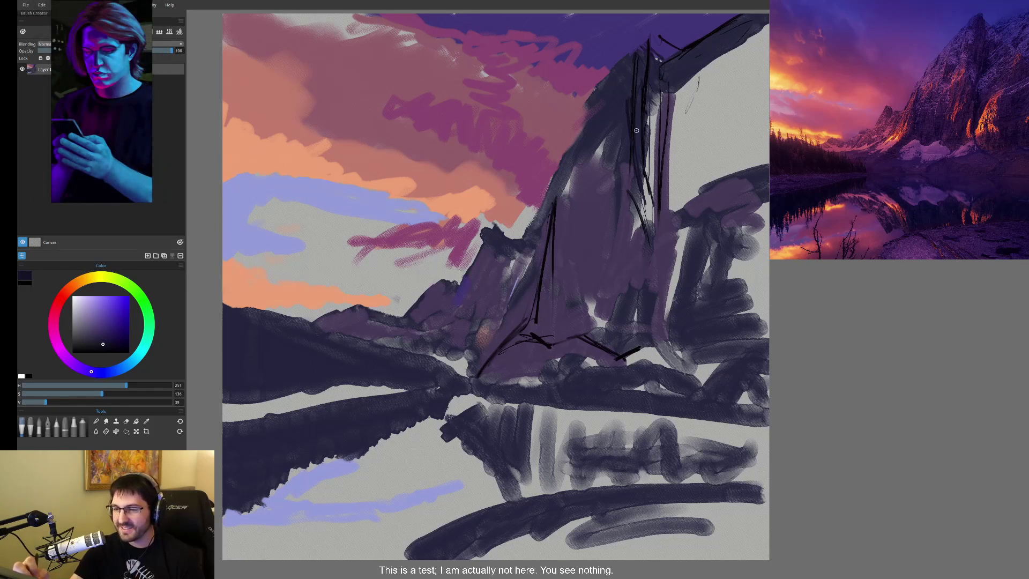
left_click_drag(617, 126, 598, 182)
left_click_drag(594, 145, 598, 184)
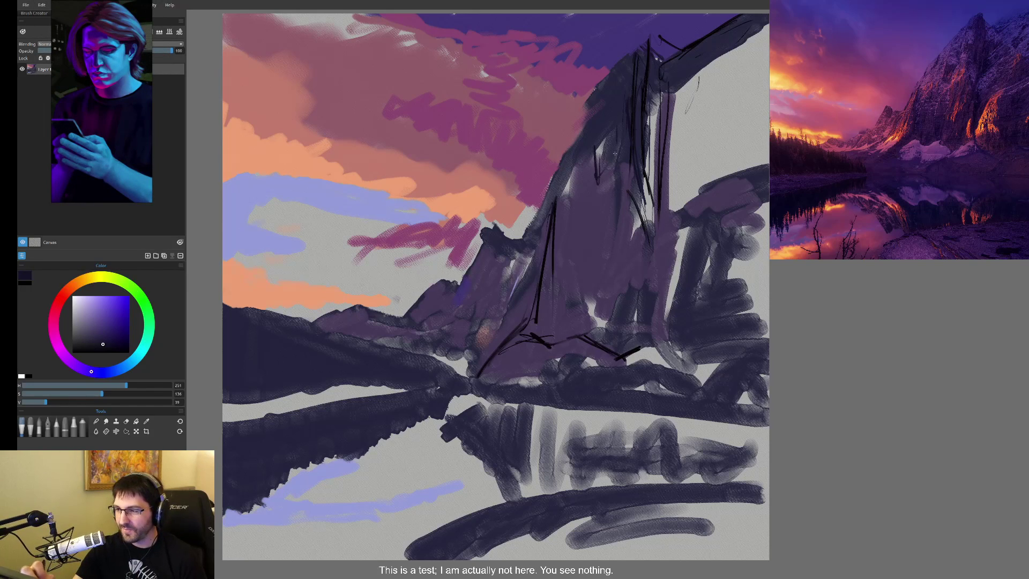
- Draw thin dark violet crack lines down the middle of the main mountain's face to its base
mouse_move(601, 146)
left_mouse_down()
mouse_move(597, 171)
mouse_move(616, 175)
mouse_move(594, 200)
left_mouse_up()
mouse_move(600, 238)
left_mouse_down()
mouse_move(602, 214)
mouse_move(599, 267)
left_mouse_up()
left_click_drag(614, 209, 609, 247)
mouse_move(612, 177)
left_mouse_down()
mouse_move(606, 290)
mouse_move(586, 311)
left_mouse_up()
left_click_drag(596, 277, 585, 304)
left_click_drag(592, 309, 590, 334)
left_click_drag(584, 276, 596, 341)
left_click_drag(603, 250, 600, 280)
mouse_move(599, 301)
left_mouse_down()
mouse_move(595, 335)
mouse_move(576, 334)
mouse_move(590, 330)
mouse_move(569, 341)
left_mouse_up()
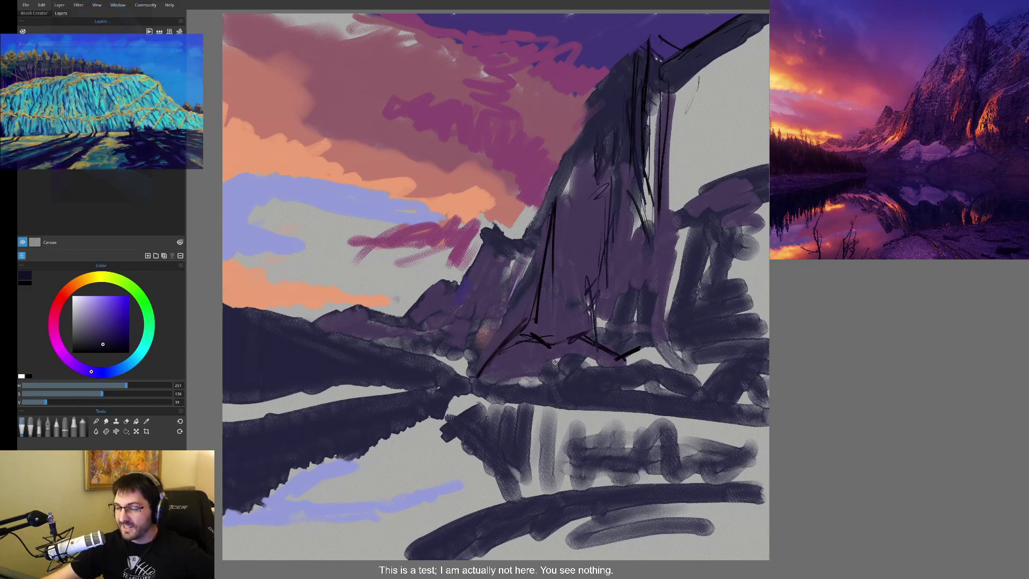
- Outline the main mountain's lower right edge and the right-hand cliff and ledge in thin dark violet
mouse_move(662, 251)
left_mouse_down()
mouse_move(677, 220)
mouse_move(669, 264)
mouse_move(675, 221)
mouse_move(666, 242)
mouse_move(695, 217)
mouse_move(677, 309)
left_mouse_up()
left_click_drag(691, 235, 686, 256)
left_click_drag(704, 214, 768, 181)
mouse_move(691, 232)
left_mouse_down()
mouse_move(667, 327)
mouse_move(685, 357)
left_mouse_up()
- Draw the slope descending from the mountain's right base, hatch the lower right rocks and add lines near the central base
mouse_move(666, 316)
left_mouse_down()
mouse_move(685, 361)
mouse_move(711, 381)
left_mouse_up()
left_click_drag(673, 351, 725, 402)
mouse_move(727, 320)
left_mouse_down()
mouse_move(734, 360)
mouse_move(750, 326)
mouse_move(750, 347)
left_mouse_up()
mouse_move(761, 336)
left_mouse_down()
mouse_move(731, 360)
mouse_move(769, 346)
left_mouse_up()
left_click_drag(621, 363, 655, 343)
mouse_move(648, 301)
left_mouse_down()
mouse_move(653, 230)
mouse_move(640, 296)
mouse_move(634, 264)
left_mouse_up()
left_click_drag(636, 234, 623, 265)
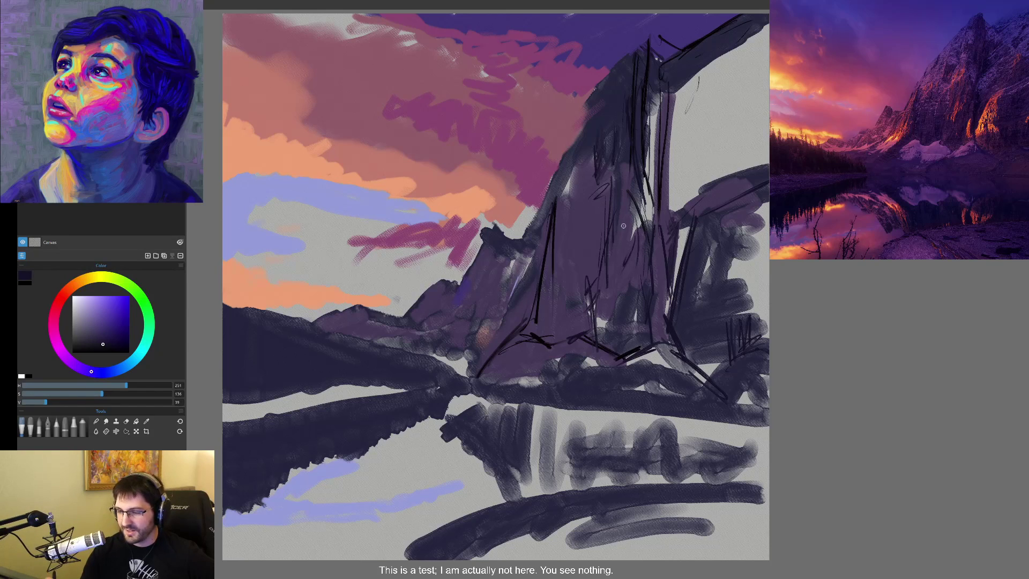
- Outline the main mountain's left ridge up to the summit and add short crack lines down its lower left flank
left_click_drag(550, 176, 621, 69)
left_click_drag(585, 127, 657, 30)
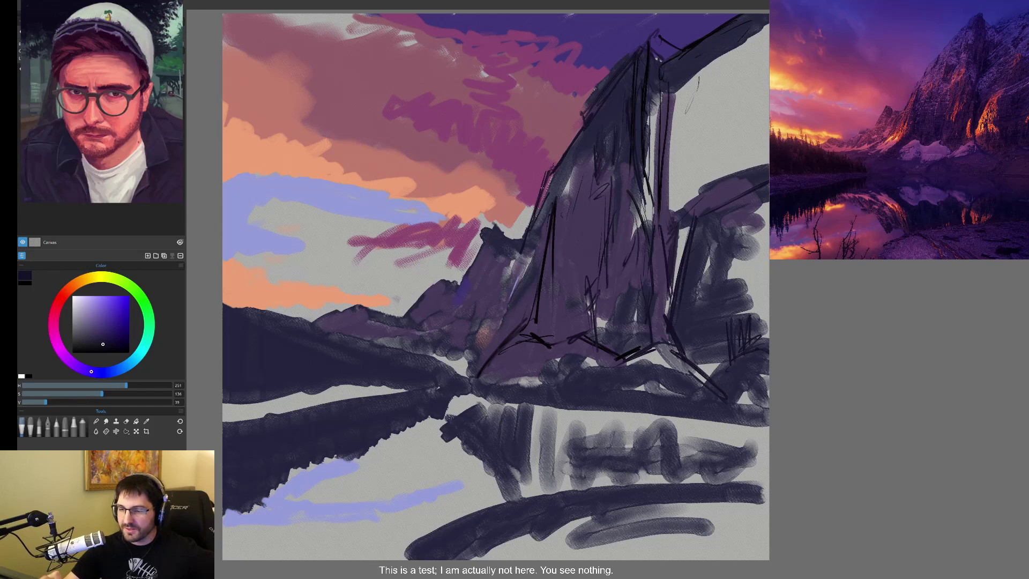
left_click_drag(534, 239, 515, 314)
left_click_drag(519, 275, 477, 349)
left_click_drag(518, 257, 514, 311)
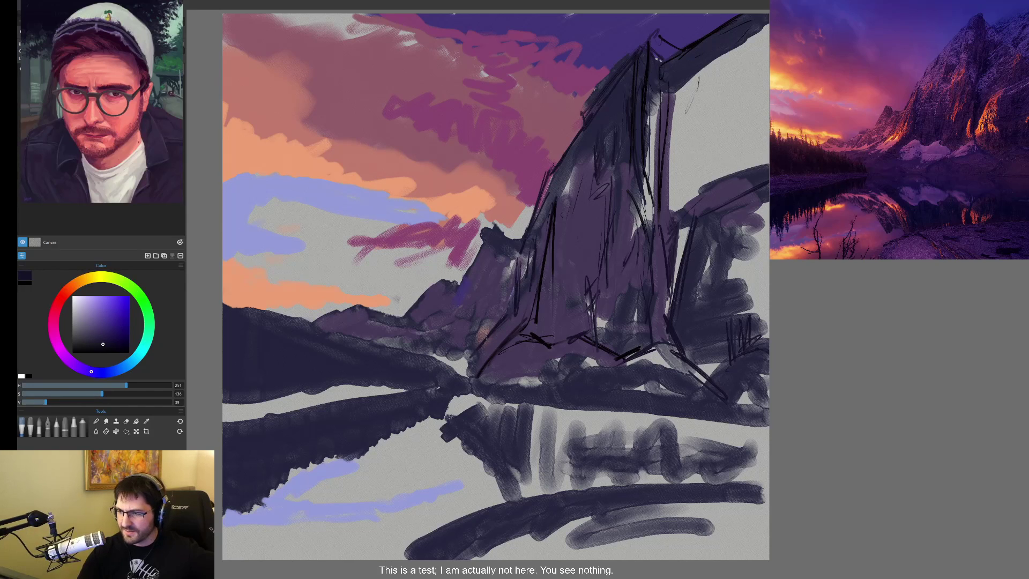
left_click_drag(512, 271, 507, 308)
mouse_move(511, 260)
left_mouse_down()
mouse_move(507, 315)
mouse_move(506, 302)
left_mouse_up()
- Outline the small peak and neighbouring foothills with thin dark violet lines and add cracks to the peak's faces
mouse_move(475, 356)
left_mouse_down()
mouse_move(464, 369)
mouse_move(458, 359)
left_mouse_up()
left_click_drag(481, 280, 473, 327)
left_click_drag(490, 245, 500, 275)
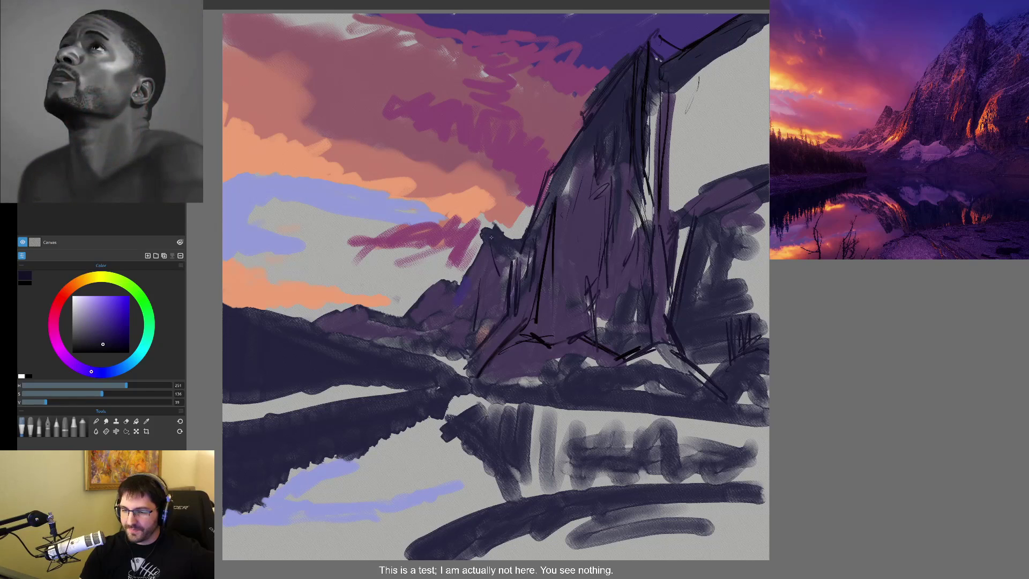
mouse_move(499, 233)
left_mouse_down()
mouse_move(523, 242)
mouse_move(485, 232)
mouse_move(458, 292)
mouse_move(433, 290)
mouse_move(418, 322)
mouse_move(445, 329)
left_mouse_up()
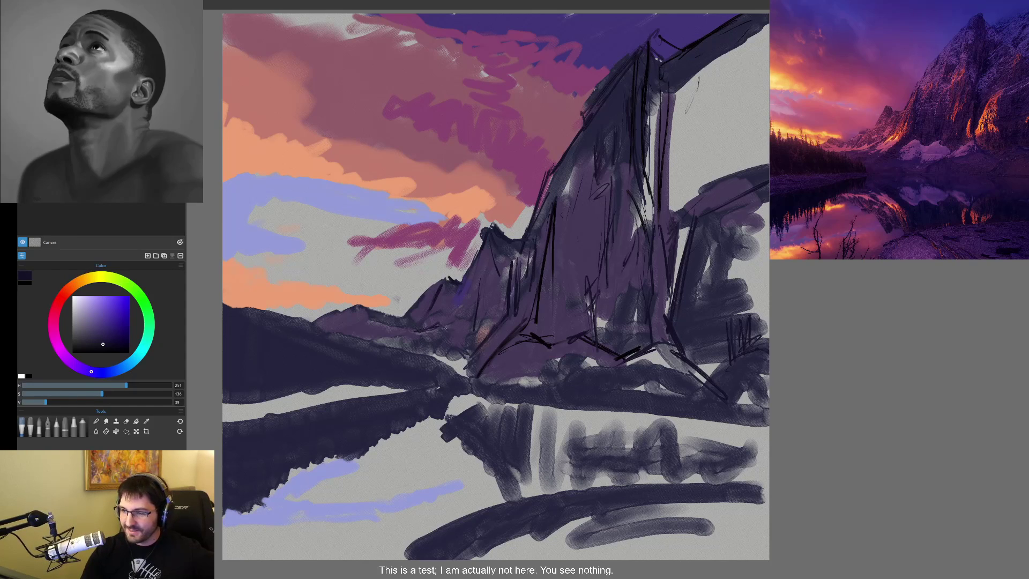
left_click_drag(480, 364, 403, 349)
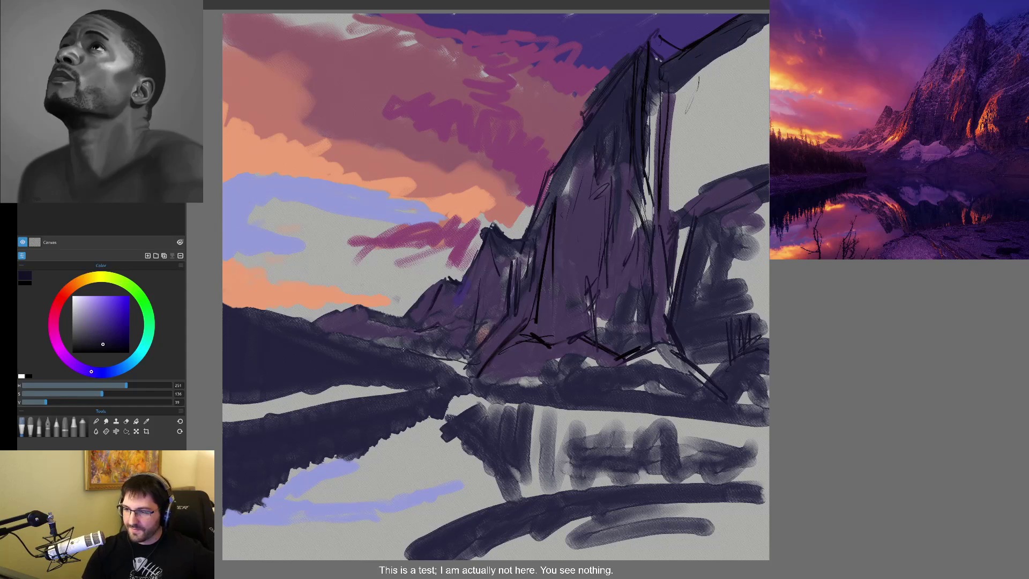
mouse_move(439, 287)
left_mouse_down()
mouse_move(398, 313)
mouse_move(357, 304)
mouse_move(385, 303)
mouse_move(336, 312)
mouse_move(323, 331)
mouse_move(362, 319)
mouse_move(445, 321)
mouse_move(468, 299)
left_mouse_up()
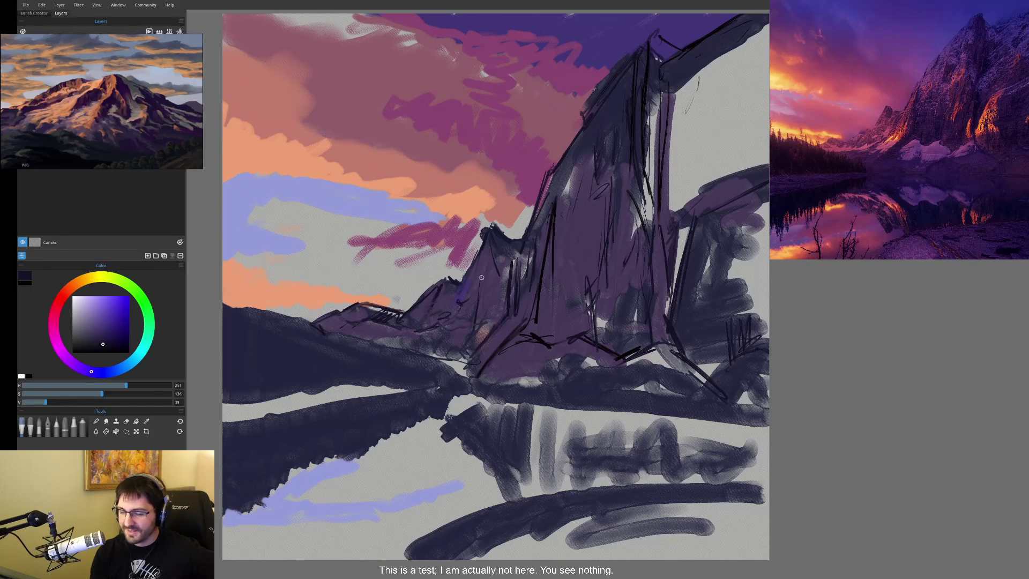
mouse_move(493, 229)
left_mouse_down()
mouse_move(504, 239)
mouse_move(501, 271)
left_mouse_up()
- Add thin dark violet detail lines to the main mountain's upper left edge and the rocky wedge at its left base
mouse_move(566, 186)
left_mouse_down()
mouse_move(554, 194)
mouse_move(557, 213)
left_mouse_up()
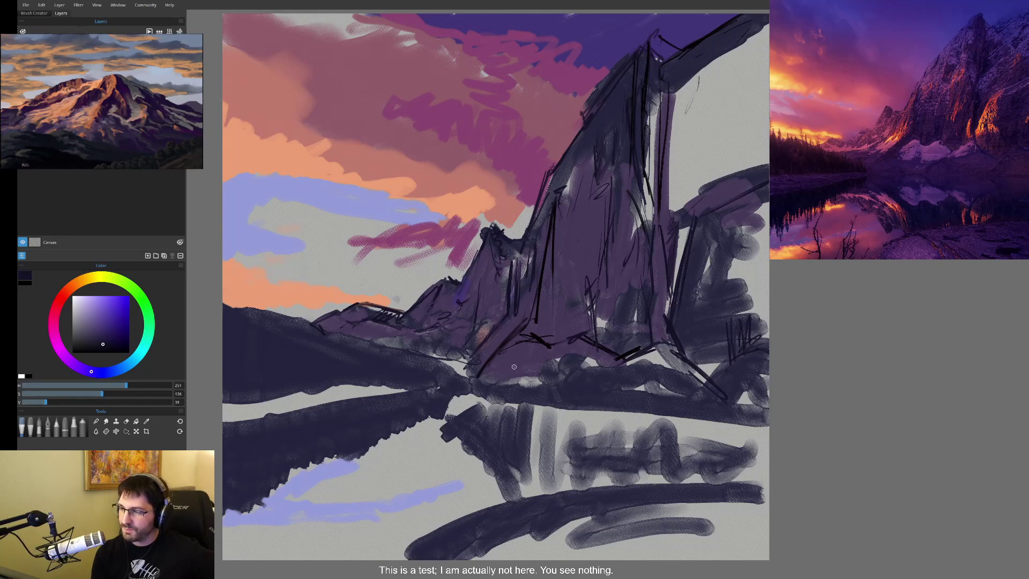
mouse_move(538, 316)
left_mouse_down()
mouse_move(479, 375)
mouse_move(516, 362)
mouse_move(538, 353)
left_mouse_up()
left_click_drag(531, 343, 547, 347)
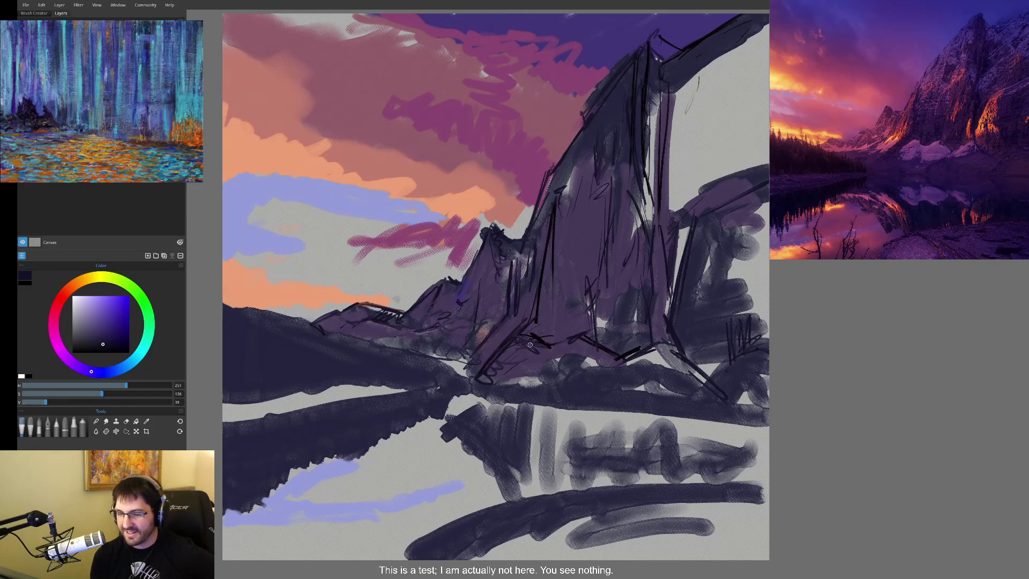
- Hatch thin dark lines over the rocks at the main mountain's base and add vertical cracks across its central face
mouse_move(503, 352)
left_mouse_down()
mouse_move(501, 384)
mouse_move(583, 367)
mouse_move(568, 383)
mouse_move(606, 395)
mouse_move(693, 383)
left_mouse_up()
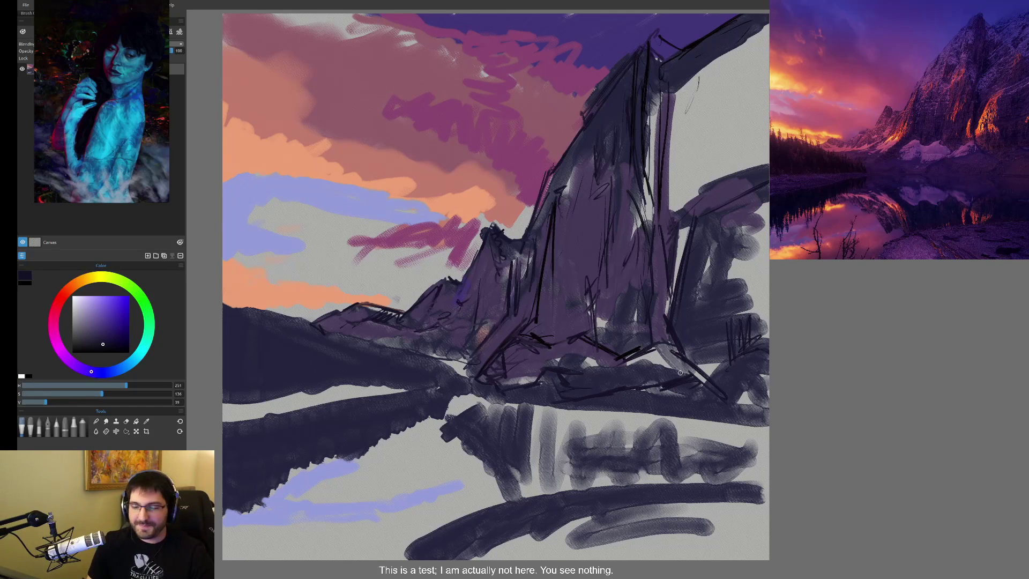
left_click_drag(576, 203, 575, 221)
mouse_move(583, 178)
left_mouse_down()
mouse_move(577, 217)
mouse_move(587, 213)
mouse_move(574, 218)
mouse_move(595, 214)
left_mouse_up()
left_click_drag(599, 154, 577, 177)
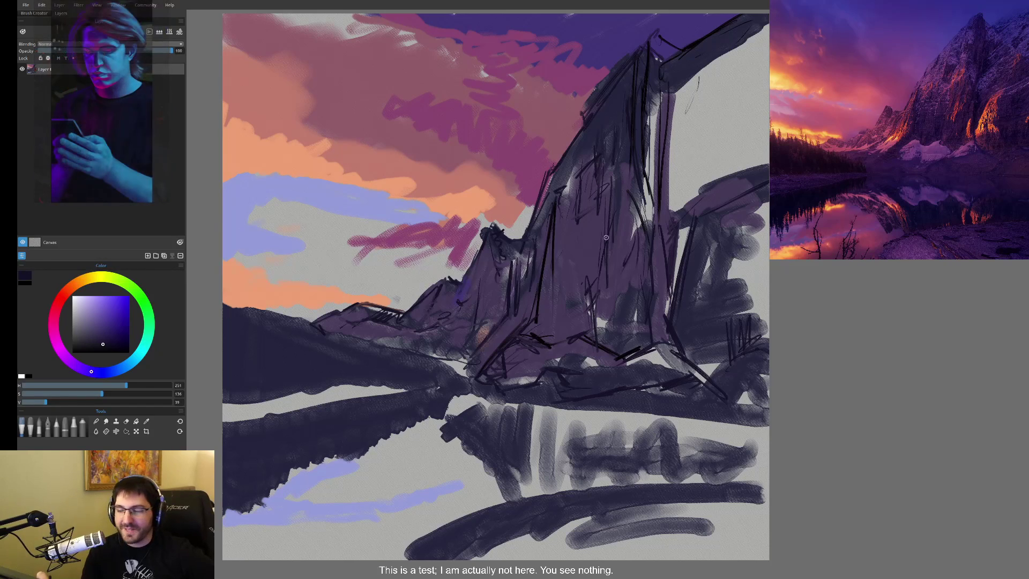
left_click_drag(578, 239, 569, 325)
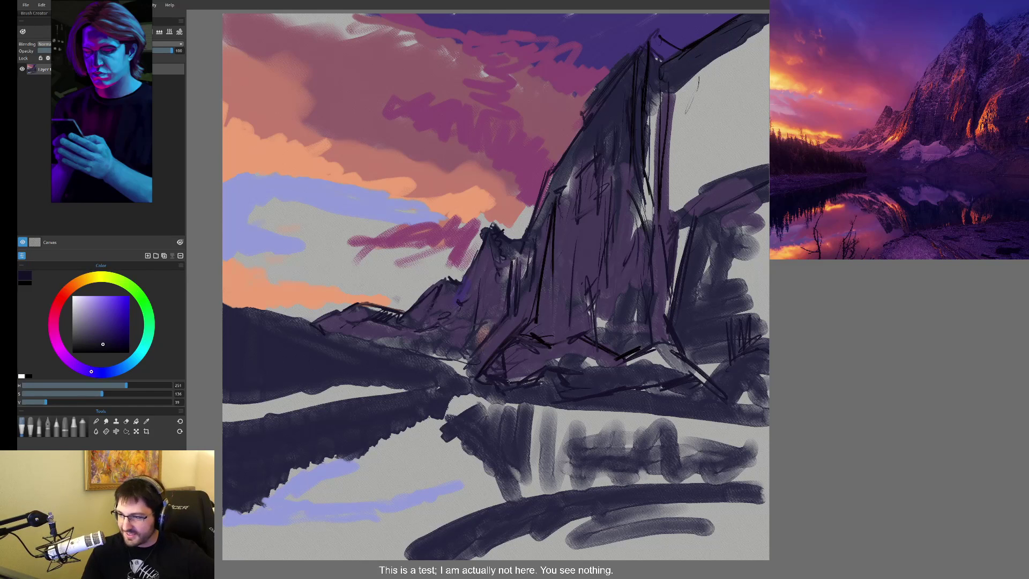
- Draw loose jagged dark lines along the far shoreline and add short marks to the right cliff
left_click_drag(457, 400, 559, 413)
mouse_move(590, 381)
left_mouse_down()
mouse_move(631, 410)
mouse_move(616, 422)
mouse_move(760, 407)
left_mouse_up()
left_click_drag(686, 432, 751, 414)
left_click_drag(732, 236, 730, 282)
left_click_drag(759, 212, 738, 236)
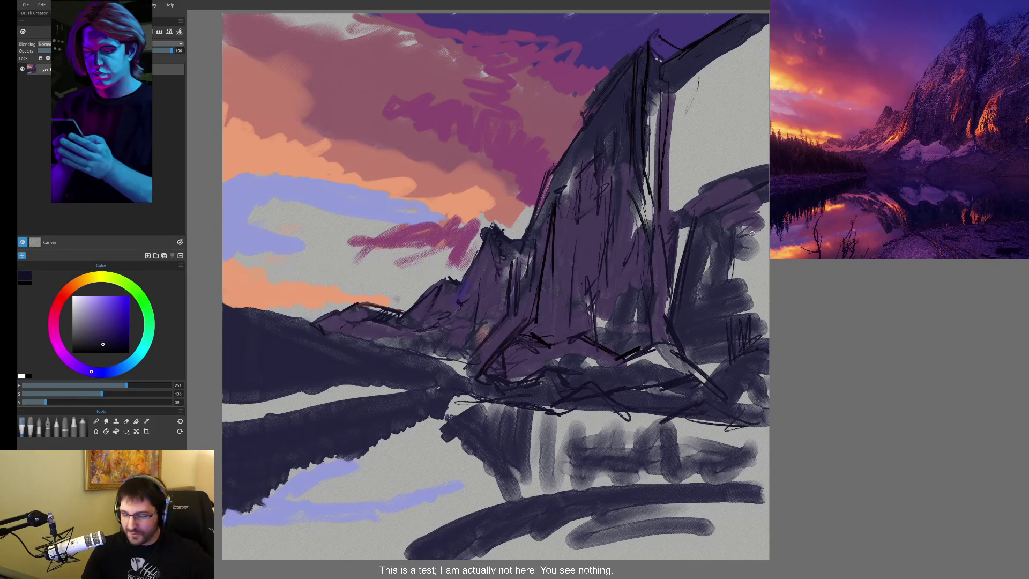
- Outline the foreground bank and sketch the mountain reflection's left edge and wavy lower contour with thin dark lines
left_click_drag(758, 479, 651, 483)
mouse_move(769, 483)
left_mouse_down()
mouse_move(544, 503)
mouse_move(463, 525)
mouse_move(508, 513)
mouse_move(407, 560)
left_mouse_up()
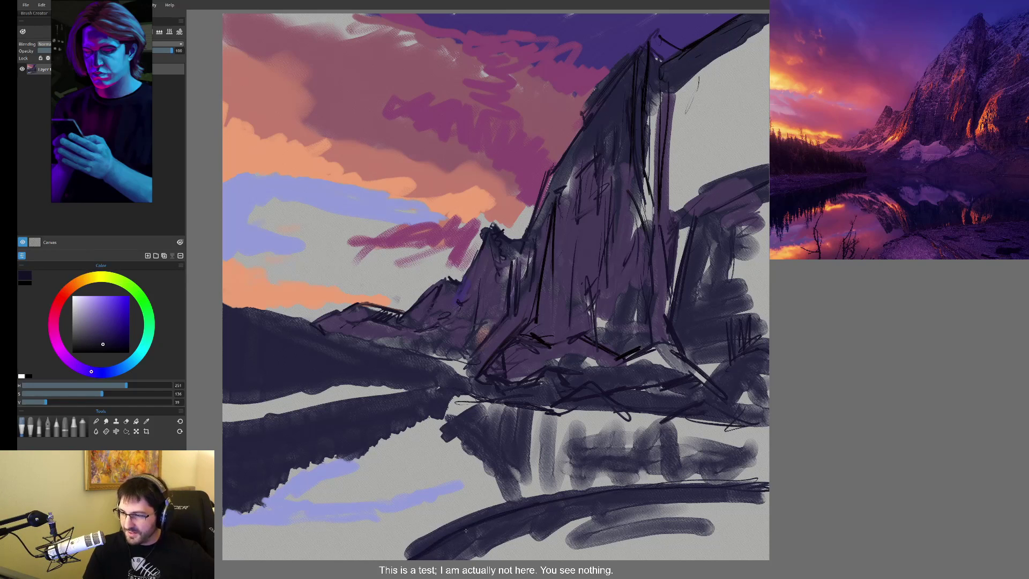
left_click_drag(458, 435, 502, 504)
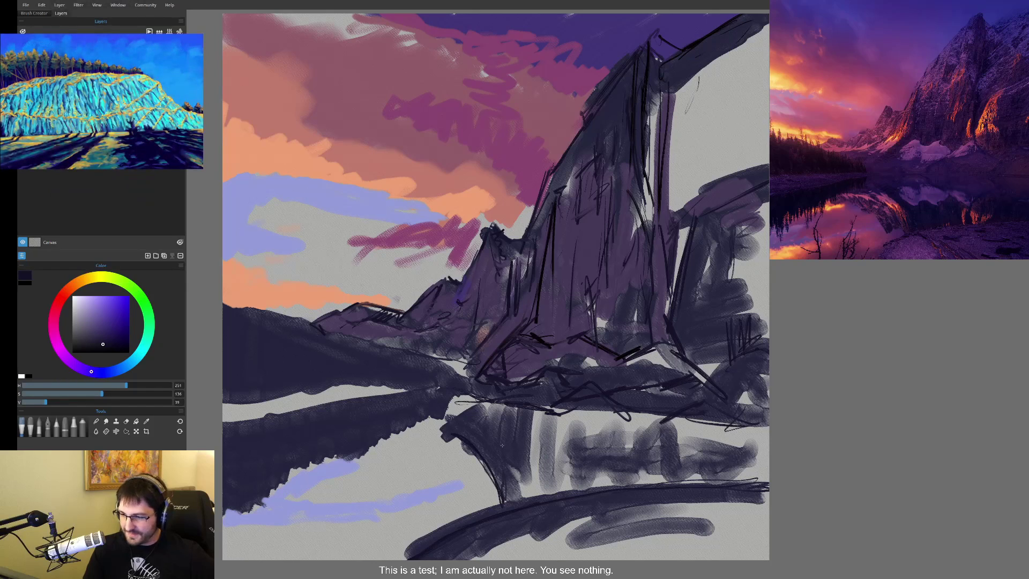
left_click_drag(597, 436, 624, 455)
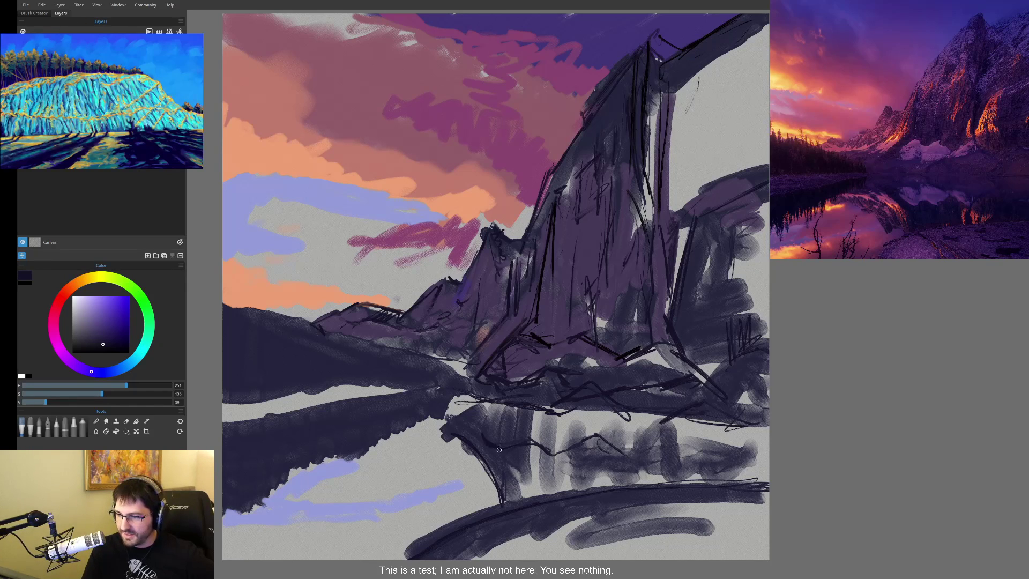
mouse_move(476, 425)
left_mouse_down()
mouse_move(503, 423)
mouse_move(467, 419)
mouse_move(529, 414)
left_mouse_up()
left_click_drag(453, 403, 474, 396)
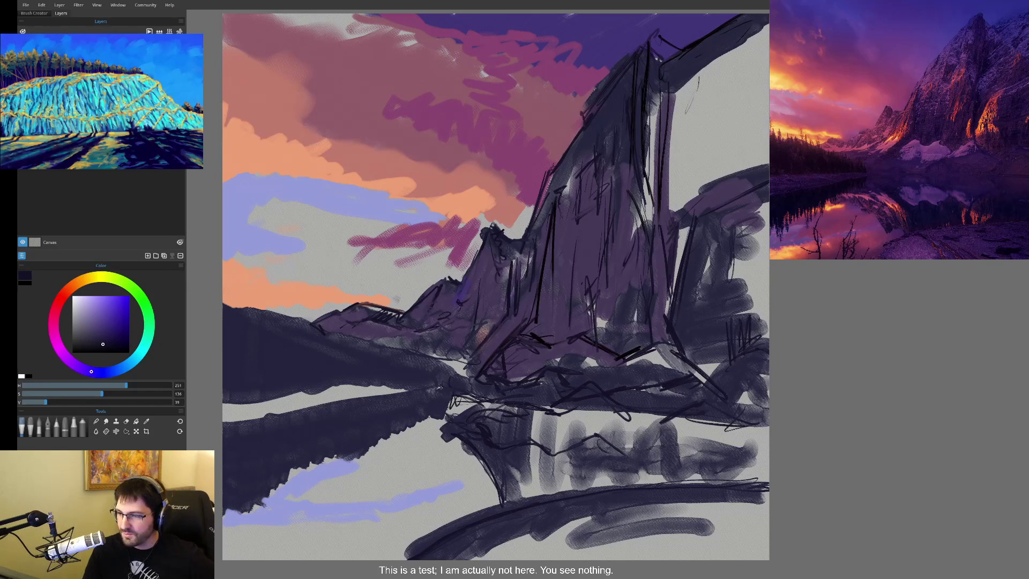
- Draw short vertical tree strokes along the left hillside and touch up the foothill ridge with orange sampled from the sky
left_click_drag(426, 364, 436, 397)
mouse_move(431, 381)
left_mouse_down()
mouse_move(408, 386)
mouse_move(431, 389)
left_mouse_up()
left_click_drag(427, 378, 422, 348)
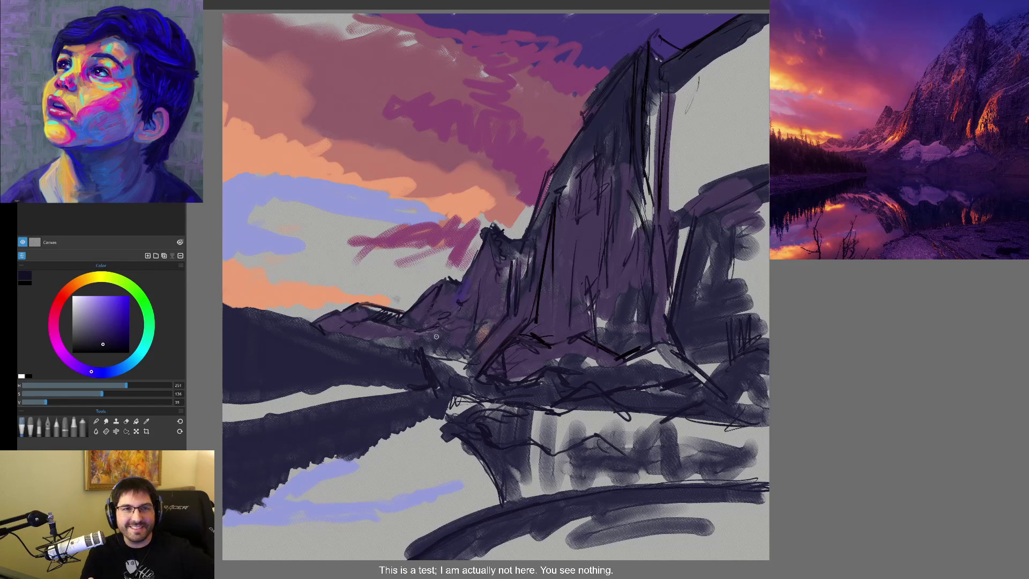
left_click_drag(393, 344, 390, 349)
mouse_move(309, 321)
left_mouse_down()
mouse_move(271, 330)
mouse_move(239, 305)
mouse_move(236, 287)
mouse_move(238, 320)
left_mouse_up()
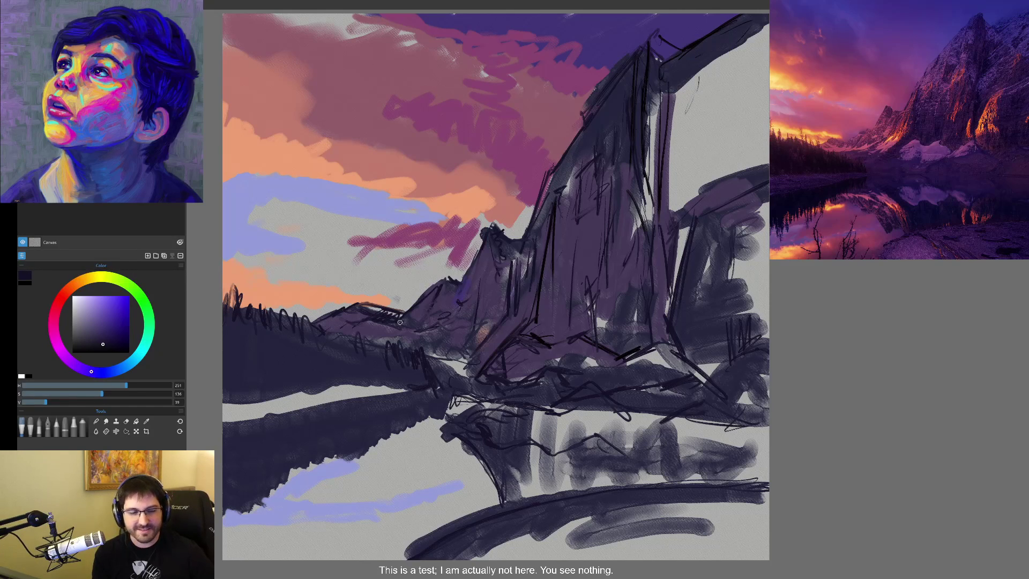
left_click(347, 302, "alt")
left_click_drag(360, 303, 398, 313)
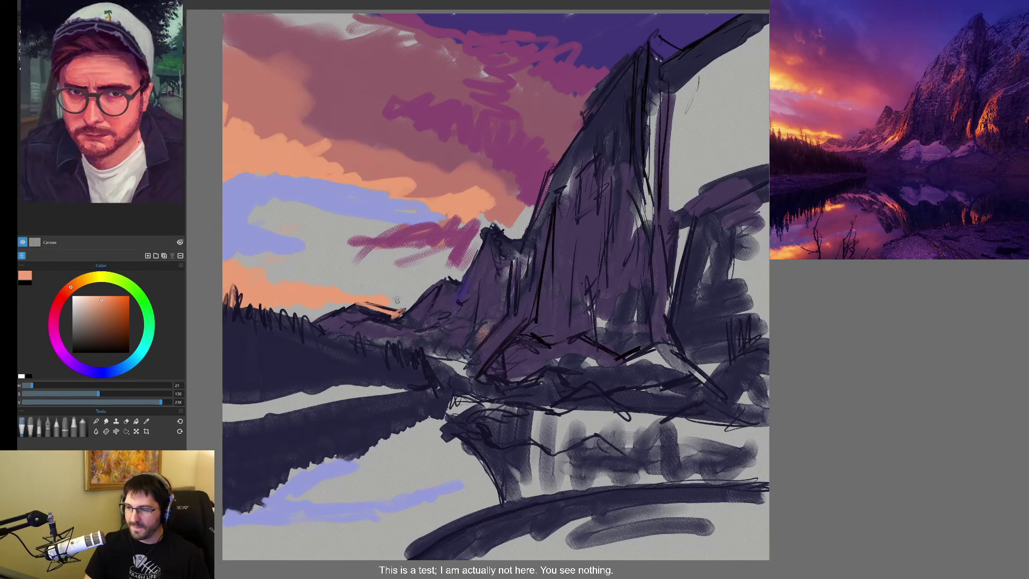
- Sample the mountain's violet, shift it to a deep saturated purple and paint it over the left hillside's reflection
left_click(546, 299, "alt")
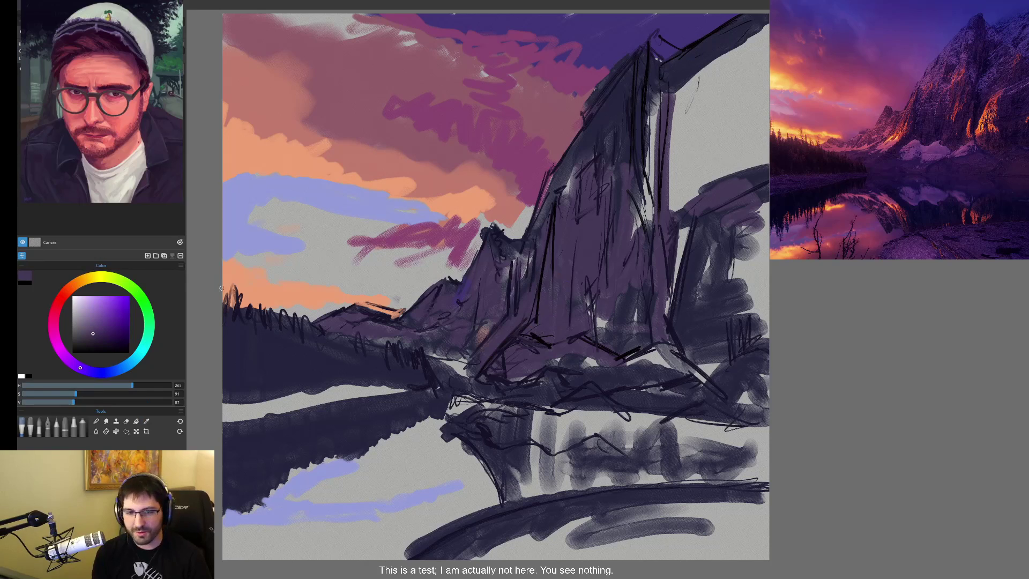
left_click_drag(113, 340, 118, 335)
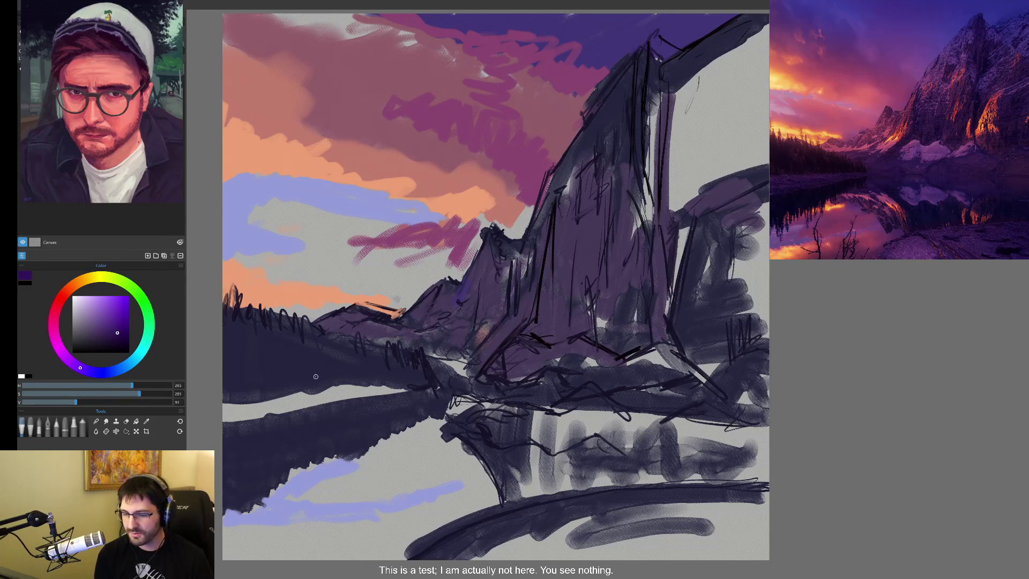
mouse_move(315, 403)
left_mouse_down()
mouse_move(223, 423)
mouse_move(322, 424)
left_mouse_up()
mouse_move(223, 429)
left_mouse_down()
mouse_move(437, 389)
mouse_move(232, 440)
left_mouse_up()
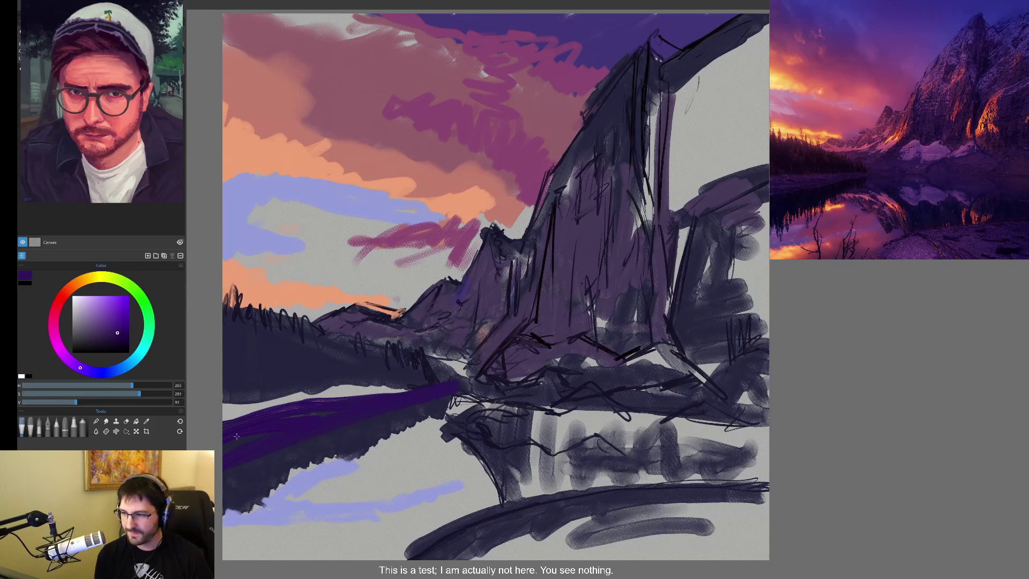
left_click_drag(345, 417, 395, 407)
- Paint a slightly brighter purple band along the shore below the main mountain and add a small mark in its reflection
mouse_move(481, 379)
left_mouse_down()
mouse_move(437, 362)
mouse_move(514, 386)
mouse_move(491, 382)
mouse_move(499, 387)
mouse_move(529, 377)
mouse_move(518, 382)
mouse_move(574, 391)
mouse_move(611, 380)
mouse_move(654, 395)
mouse_move(693, 379)
mouse_move(686, 394)
mouse_move(704, 390)
mouse_move(701, 400)
mouse_move(742, 377)
left_mouse_up()
left_click(114, 327)
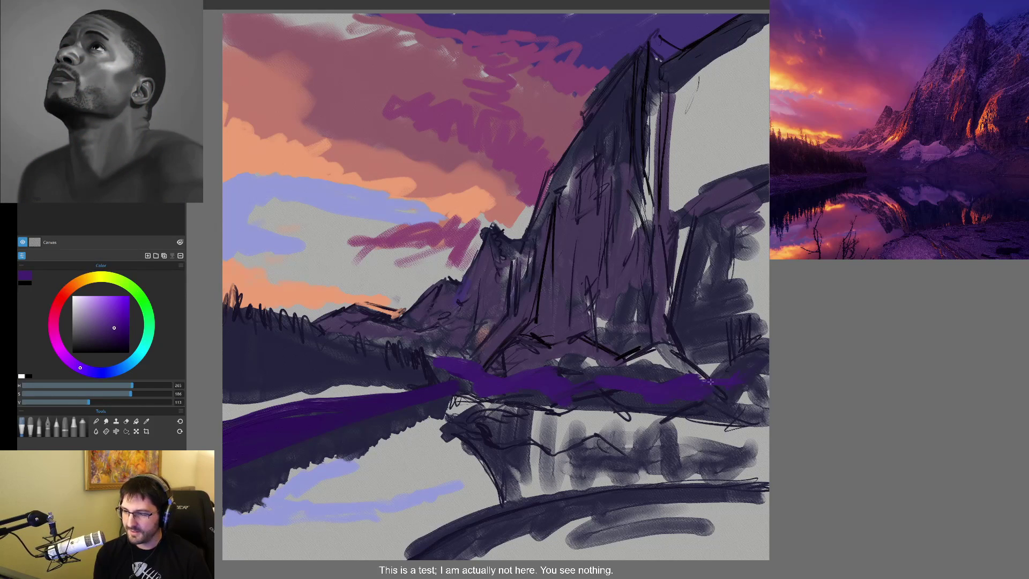
left_click_drag(614, 452, 568, 467)
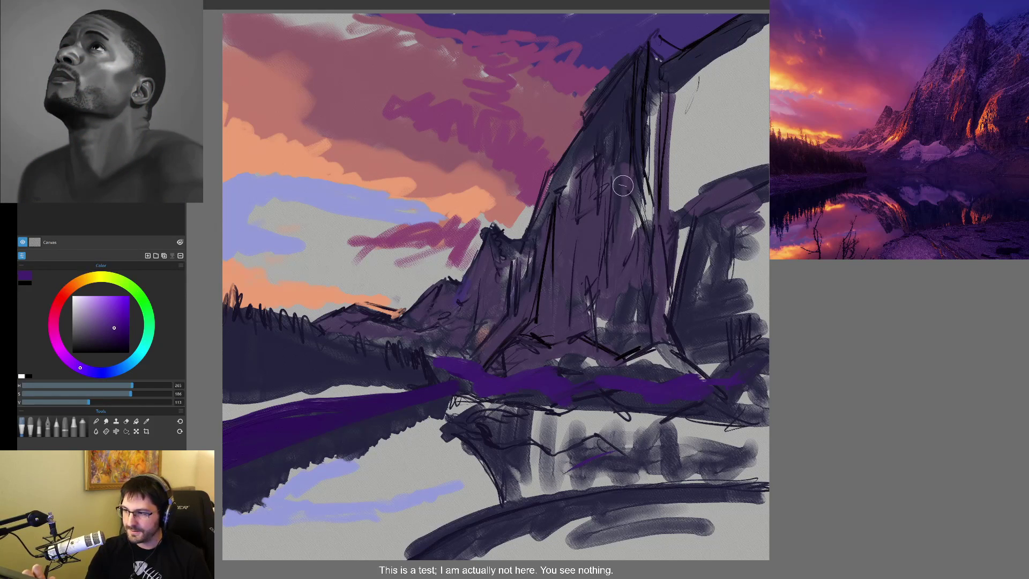
- Add saturated purple accents to the main mountain's right face, the grey gap beside it and the right cliff's upper edge
left_click_drag(631, 155, 653, 206)
left_click_drag(630, 166, 633, 136)
left_click_drag(699, 156, 660, 195)
left_click_drag(734, 105, 706, 132)
mouse_move(696, 75)
left_mouse_down()
mouse_move(710, 115)
mouse_move(702, 126)
mouse_move(723, 119)
left_mouse_up()
mouse_move(765, 172)
left_mouse_down()
mouse_move(701, 203)
mouse_move(683, 236)
left_mouse_up()
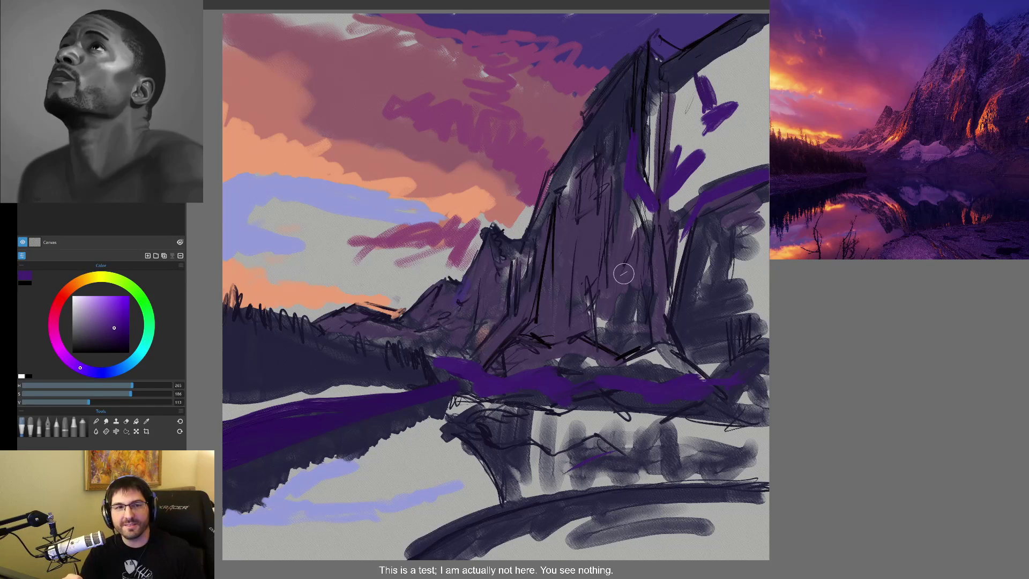
- Paint saturated purple strokes down the main mountain's left flank and across the small peak and foothills
left_click_drag(558, 200, 549, 294)
mouse_move(550, 220)
left_mouse_down()
mouse_move(547, 303)
mouse_move(528, 336)
left_mouse_up()
mouse_move(513, 266)
left_mouse_down()
mouse_move(501, 310)
mouse_move(468, 314)
left_mouse_up()
mouse_move(482, 260)
left_mouse_down()
mouse_move(462, 304)
mouse_move(470, 320)
mouse_move(438, 304)
mouse_move(415, 324)
mouse_move(378, 329)
mouse_move(351, 329)
left_mouse_up()
- Choose a light pinkish violet and paint the snow along the mountain's base and foothills, with a dab on its left edge
left_click_drag(105, 325, 97, 317)
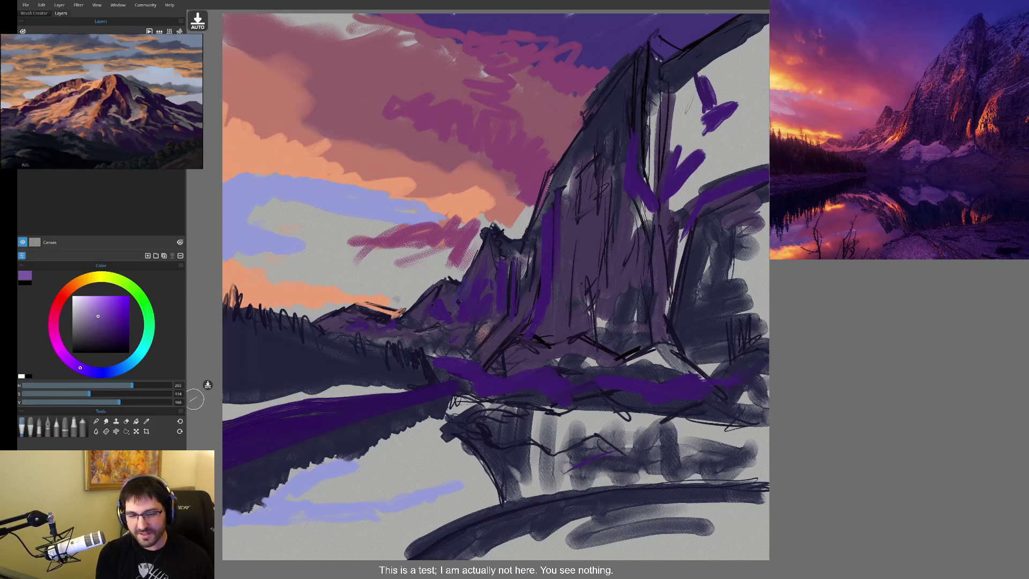
left_click(70, 362)
left_click_drag(107, 323, 104, 320)
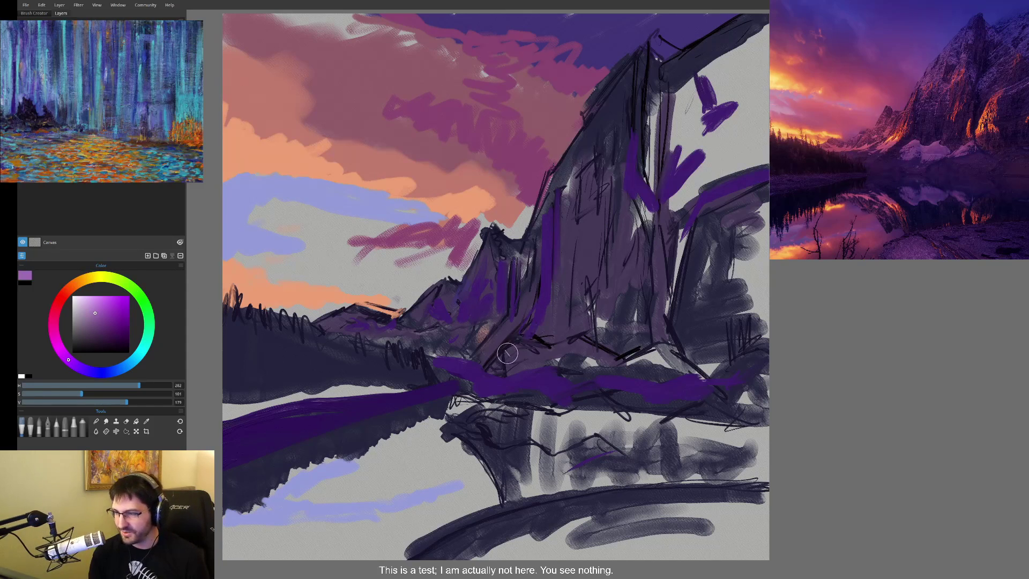
mouse_move(499, 352)
left_mouse_down()
mouse_move(521, 336)
mouse_move(499, 354)
mouse_move(521, 336)
mouse_move(564, 353)
mouse_move(528, 343)
mouse_move(551, 351)
mouse_move(573, 340)
mouse_move(633, 360)
mouse_move(593, 346)
mouse_move(629, 357)
mouse_move(498, 358)
mouse_move(522, 372)
mouse_move(506, 363)
mouse_move(524, 344)
mouse_move(511, 372)
mouse_move(581, 354)
mouse_move(574, 385)
mouse_move(610, 369)
mouse_move(583, 359)
mouse_move(637, 369)
mouse_move(668, 345)
mouse_move(642, 373)
mouse_move(651, 349)
mouse_move(585, 377)
left_mouse_up()
mouse_move(485, 358)
left_mouse_down()
mouse_move(488, 331)
mouse_move(457, 358)
mouse_move(462, 327)
mouse_move(434, 355)
mouse_move(430, 329)
mouse_move(410, 339)
mouse_move(424, 331)
mouse_move(352, 333)
mouse_move(381, 334)
left_mouse_up()
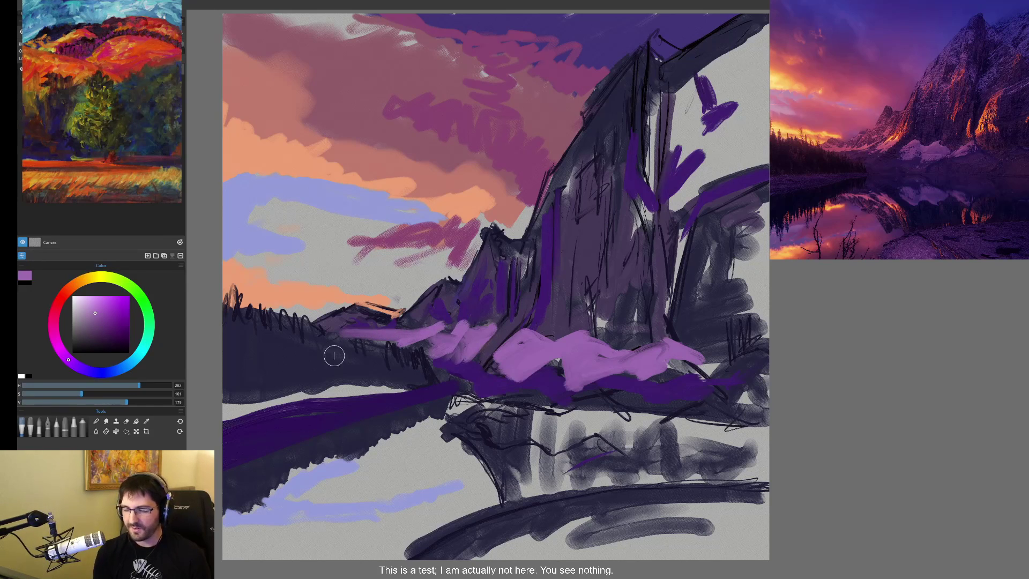
mouse_move(543, 203)
left_mouse_down()
mouse_move(556, 169)
mouse_move(544, 193)
left_mouse_up()
- Darken the light violet slightly and paint snowy highlights up the main mountain's left side
left_click_drag(95, 314, 92, 319)
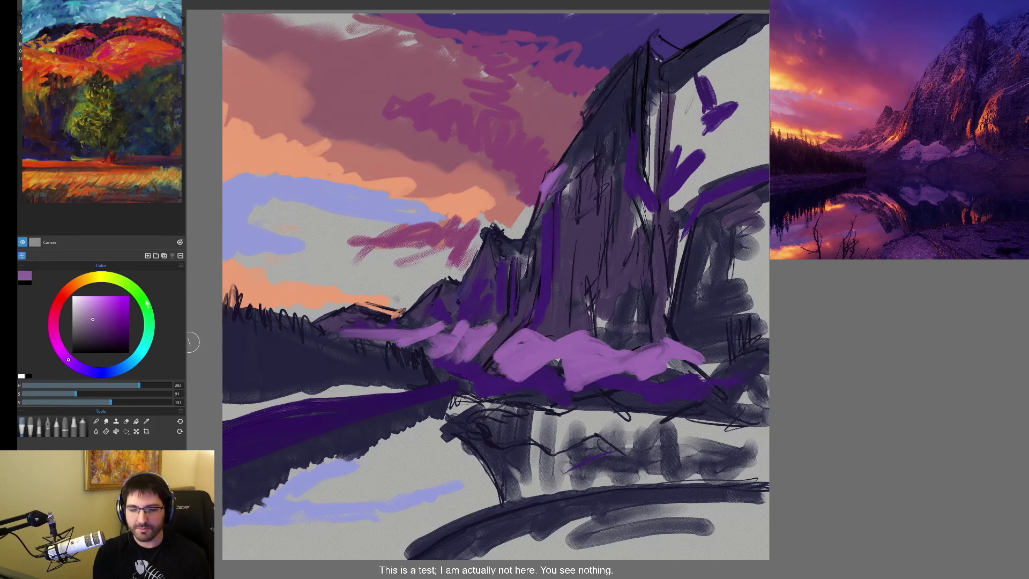
mouse_move(544, 199)
left_mouse_down()
mouse_move(569, 153)
mouse_move(574, 173)
mouse_move(582, 142)
mouse_move(562, 181)
mouse_move(593, 114)
mouse_move(584, 161)
mouse_move(592, 171)
mouse_move(617, 160)
mouse_move(609, 97)
mouse_move(636, 64)
mouse_move(642, 93)
left_mouse_up()
- Mix a darker violet, sample the mountain's dark tone and paint over the rough lines around the summit
left_click_drag(95, 329, 93, 332)
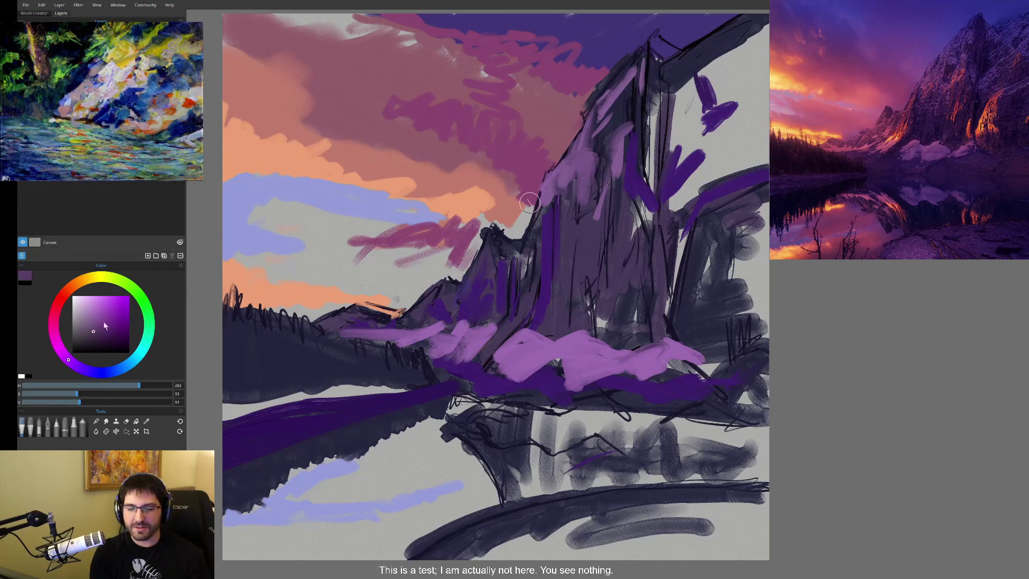
key("alt")
left_click(636, 60, "alt")
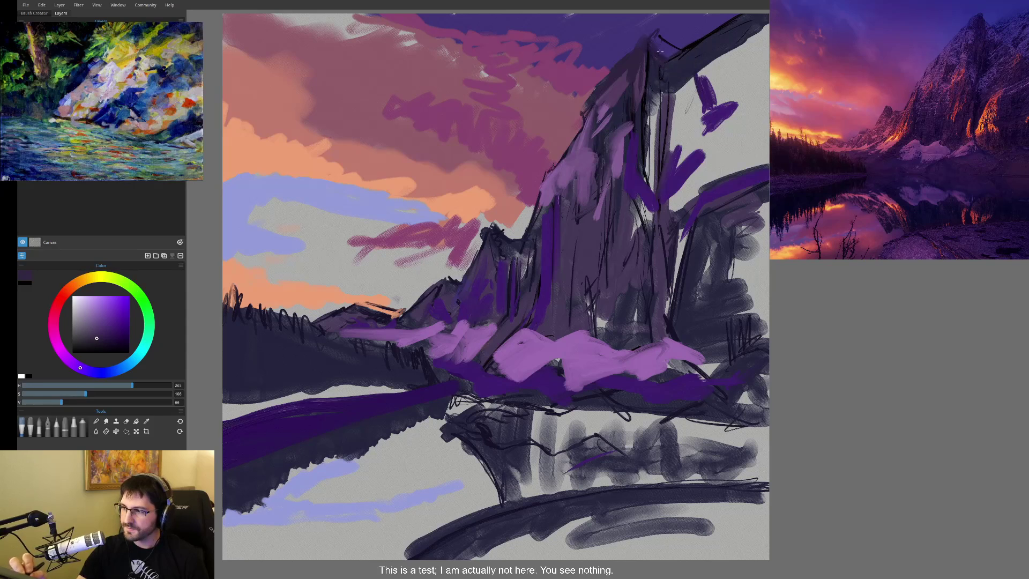
left_click_drag(672, 56, 683, 65)
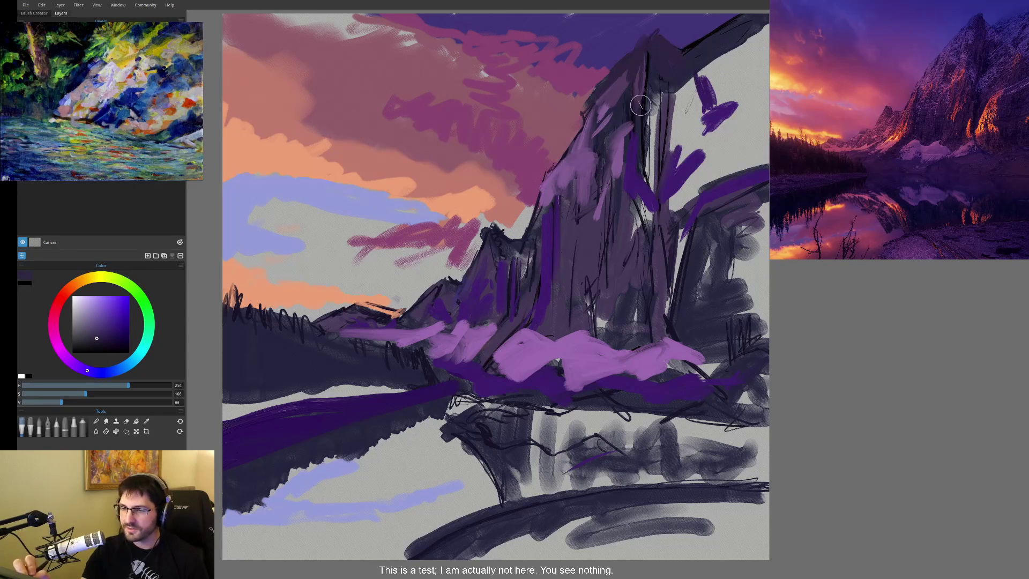
- Darken the blue-violet and fill the main mountain's right face below the summit, adding strokes beneath the upper right ridge
left_click(99, 340)
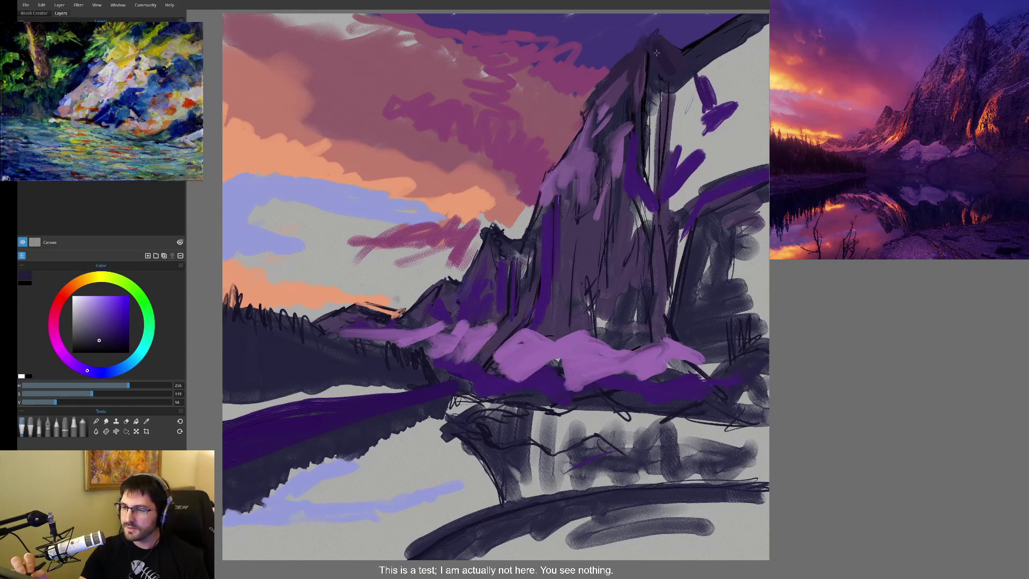
left_click_drag(654, 73, 657, 150)
left_click_drag(648, 104, 649, 188)
left_click_drag(671, 89, 659, 169)
left_click_drag(669, 117, 658, 174)
mouse_move(684, 134)
left_mouse_down()
mouse_move(658, 183)
mouse_move(679, 151)
left_mouse_up()
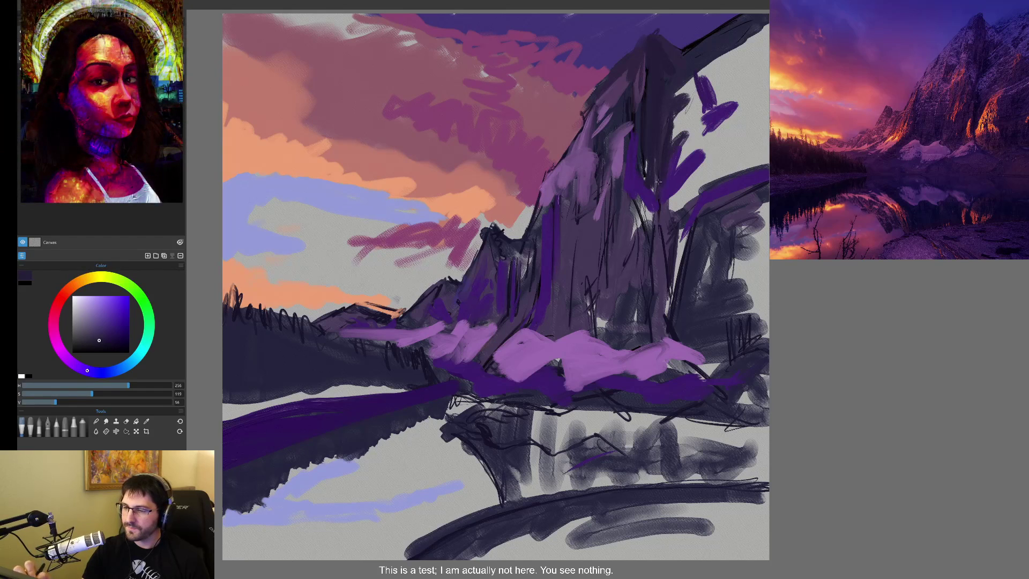
left_click_drag(745, 65, 723, 92)
left_click_drag(755, 42, 740, 76)
- Fill the grey gap between the main mountain and the right cliff with broad dark blue-violet strokes
mouse_move(697, 144)
left_mouse_down()
mouse_move(681, 155)
mouse_move(731, 124)
left_mouse_up()
left_click_drag(756, 110, 696, 151)
mouse_move(753, 107)
left_mouse_down()
mouse_move(715, 127)
mouse_move(693, 177)
left_mouse_up()
left_click_drag(739, 137, 702, 177)
mouse_move(761, 150)
left_mouse_down()
mouse_move(677, 199)
mouse_move(667, 230)
left_mouse_up()
left_click_drag(670, 210, 663, 248)
mouse_move(666, 197)
left_mouse_down()
mouse_move(665, 299)
mouse_move(676, 257)
mouse_move(671, 290)
left_mouse_up()
left_click_drag(686, 208, 706, 127)
left_click_drag(673, 167, 713, 118)
mouse_move(671, 145)
left_mouse_down()
mouse_move(688, 81)
mouse_move(700, 91)
left_mouse_up()
mouse_move(696, 128)
left_mouse_down()
mouse_move(715, 89)
mouse_move(751, 96)
left_mouse_up()
mouse_move(706, 172)
left_mouse_down()
mouse_move(737, 135)
mouse_move(746, 153)
mouse_move(759, 117)
left_mouse_up()
left_click_drag(761, 164, 768, 116)
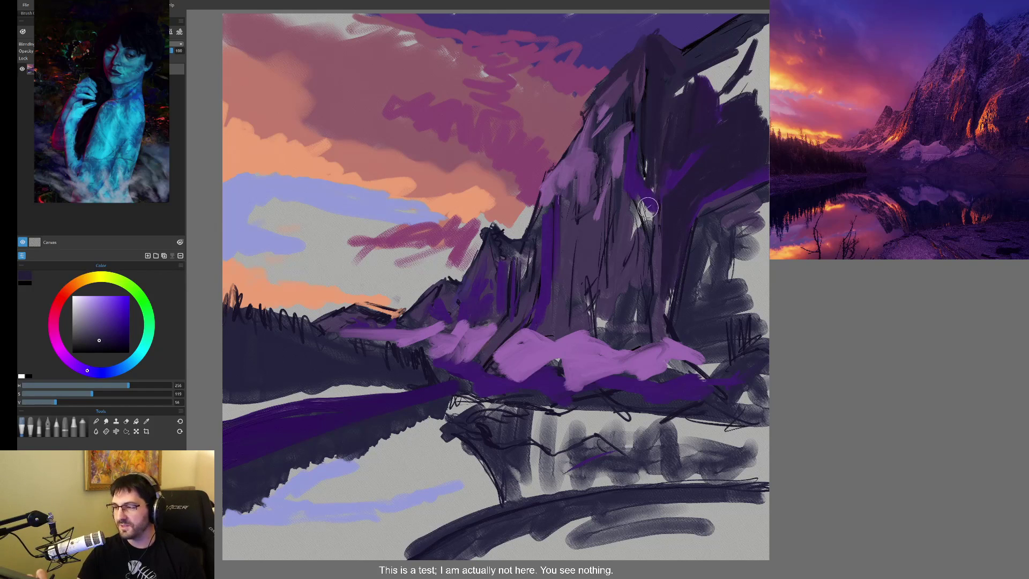
- Paint dark violet shadow strokes over the main mountain's central and lower face and start covering the right cliff
mouse_move(651, 202)
left_mouse_down()
mouse_move(657, 241)
mouse_move(638, 200)
mouse_move(621, 227)
mouse_move(622, 166)
mouse_move(611, 241)
mouse_move(621, 193)
left_mouse_up()
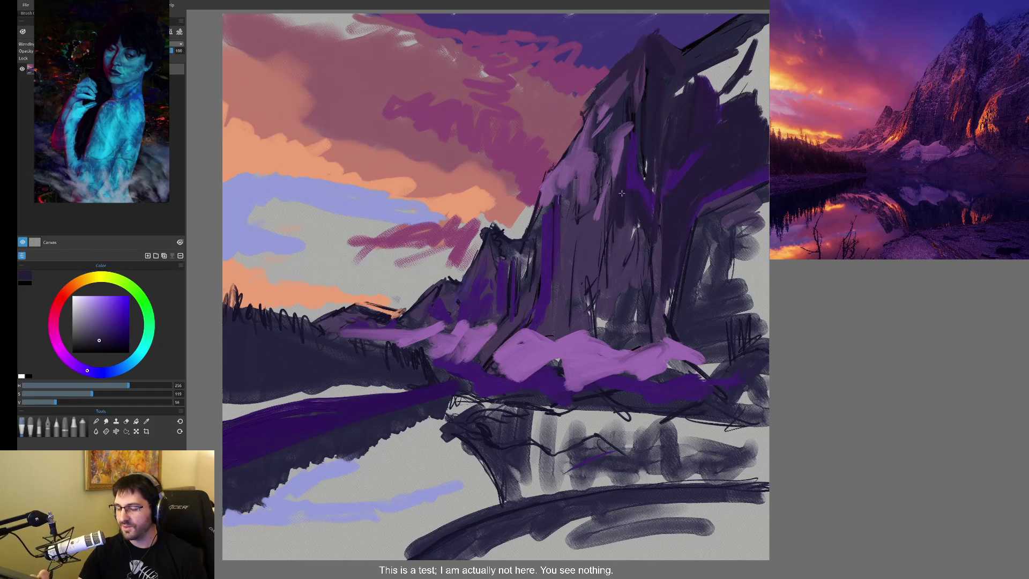
mouse_move(610, 240)
left_mouse_down()
mouse_move(628, 219)
mouse_move(629, 246)
mouse_move(644, 221)
left_mouse_up()
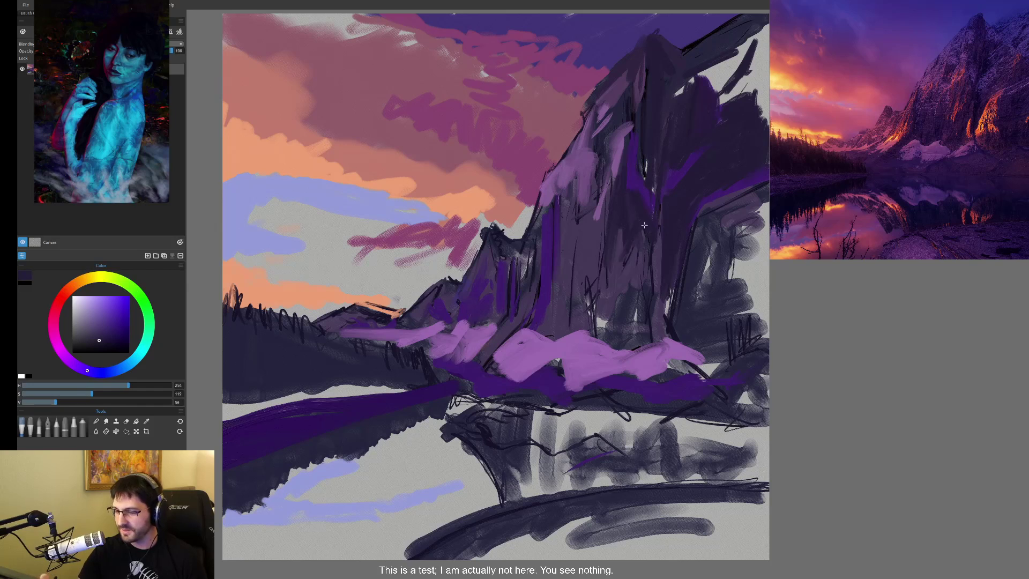
mouse_move(643, 315)
left_mouse_down()
mouse_move(627, 257)
mouse_move(600, 324)
mouse_move(619, 317)
mouse_move(584, 321)
mouse_move(581, 295)
mouse_move(573, 332)
mouse_move(581, 284)
mouse_move(585, 311)
mouse_move(578, 268)
left_mouse_up()
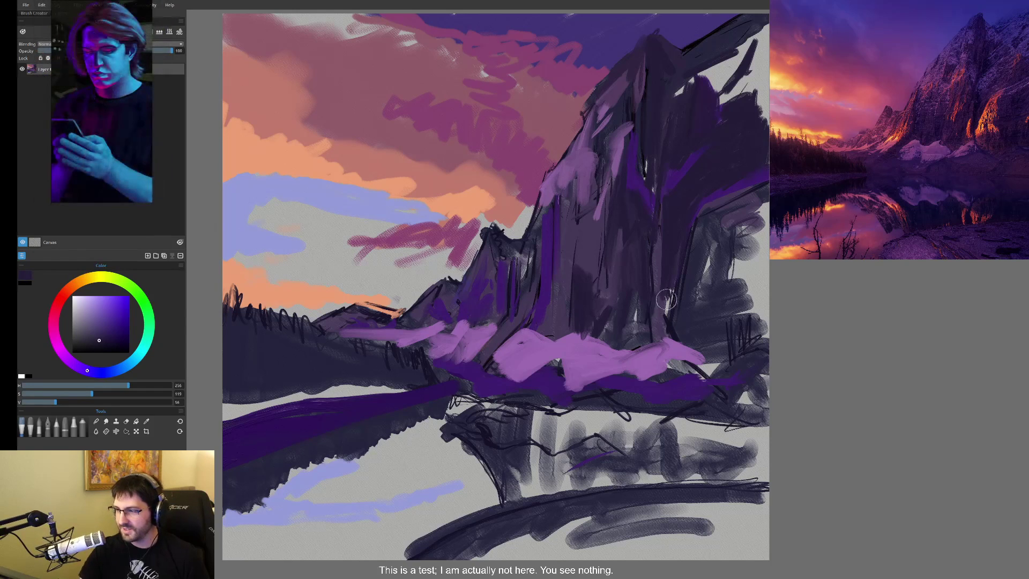
mouse_move(730, 248)
left_mouse_down()
mouse_move(724, 276)
mouse_move(727, 229)
mouse_move(730, 268)
left_mouse_up()
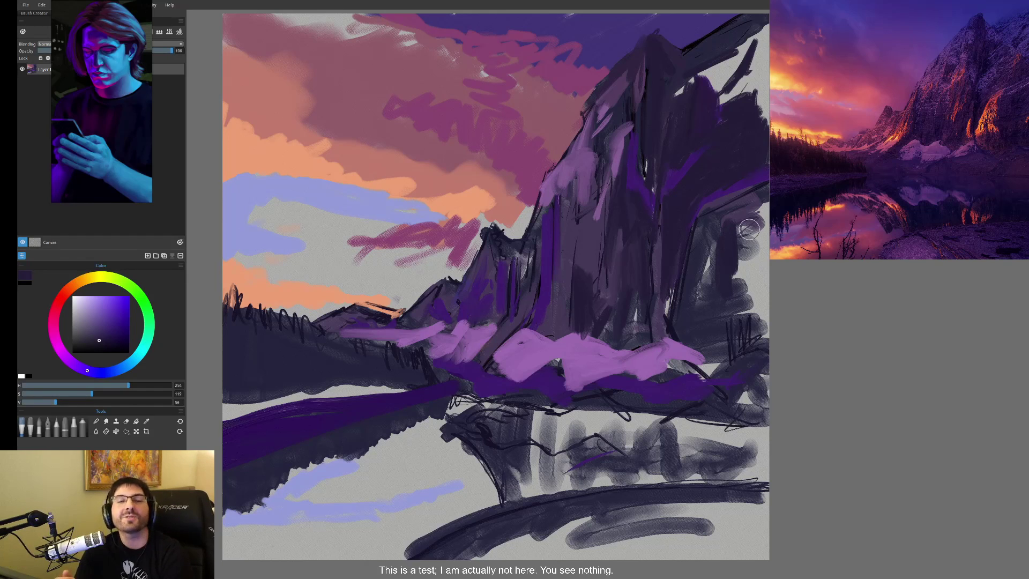
- Cover the remaining grey patches on the right cliff and its base with dark blue-violet strokes
mouse_move(749, 229)
left_mouse_down()
mouse_move(761, 278)
mouse_move(742, 251)
mouse_move(739, 284)
left_mouse_up()
mouse_move(753, 206)
left_mouse_down()
mouse_move(750, 284)
mouse_move(763, 214)
mouse_move(762, 263)
mouse_move(748, 308)
mouse_move(763, 322)
mouse_move(748, 347)
mouse_move(734, 327)
mouse_move(718, 353)
left_mouse_up()
mouse_move(742, 337)
left_mouse_down()
mouse_move(736, 353)
mouse_move(684, 343)
mouse_move(696, 358)
mouse_move(705, 352)
mouse_move(691, 337)
mouse_move(710, 350)
left_mouse_up()
left_click_drag(711, 376, 705, 369)
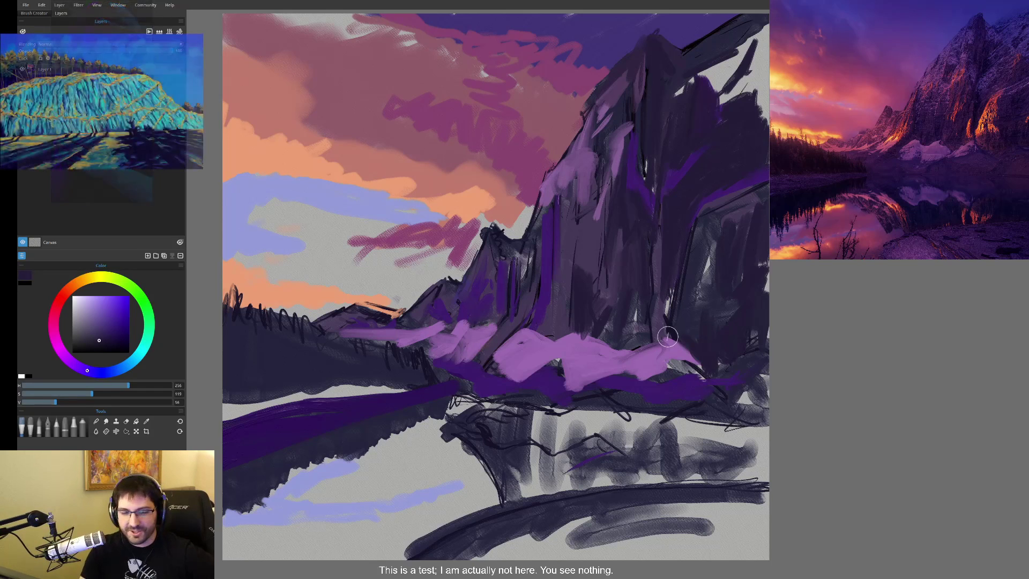
- Choose a dark magenta, warm it towards red and paint the sunset glow down the right cliff's left edge
left_click(52, 323)
left_click(100, 337)
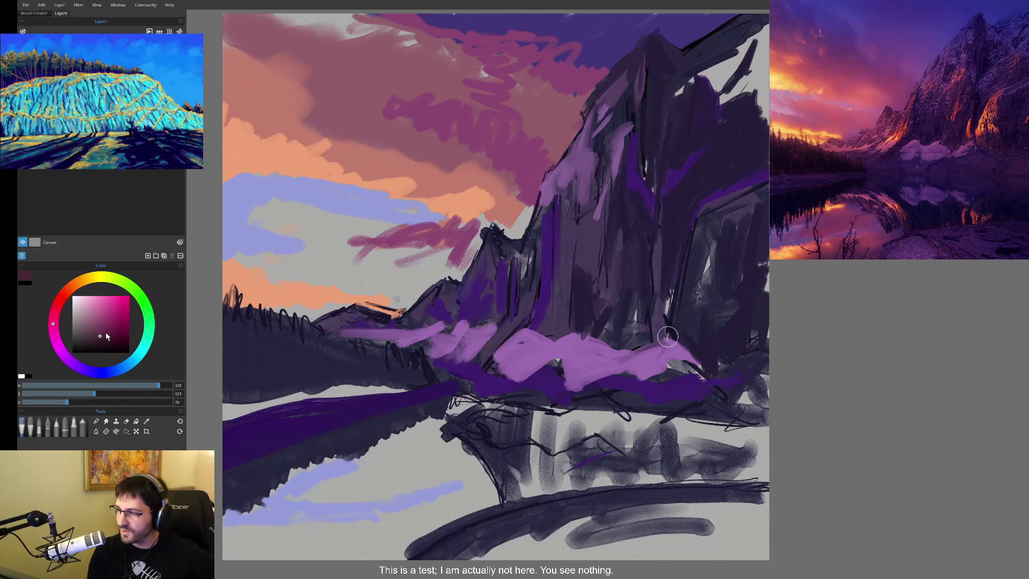
mouse_move(694, 232)
left_mouse_down()
mouse_move(685, 301)
mouse_move(676, 289)
left_mouse_up()
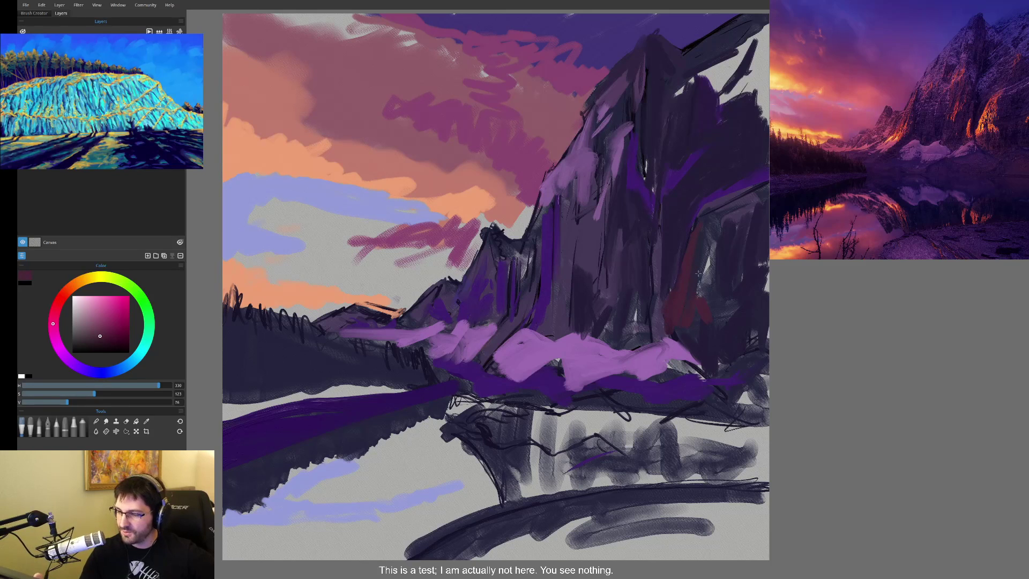
mouse_move(710, 223)
left_mouse_down()
mouse_move(732, 214)
mouse_move(724, 253)
left_mouse_up()
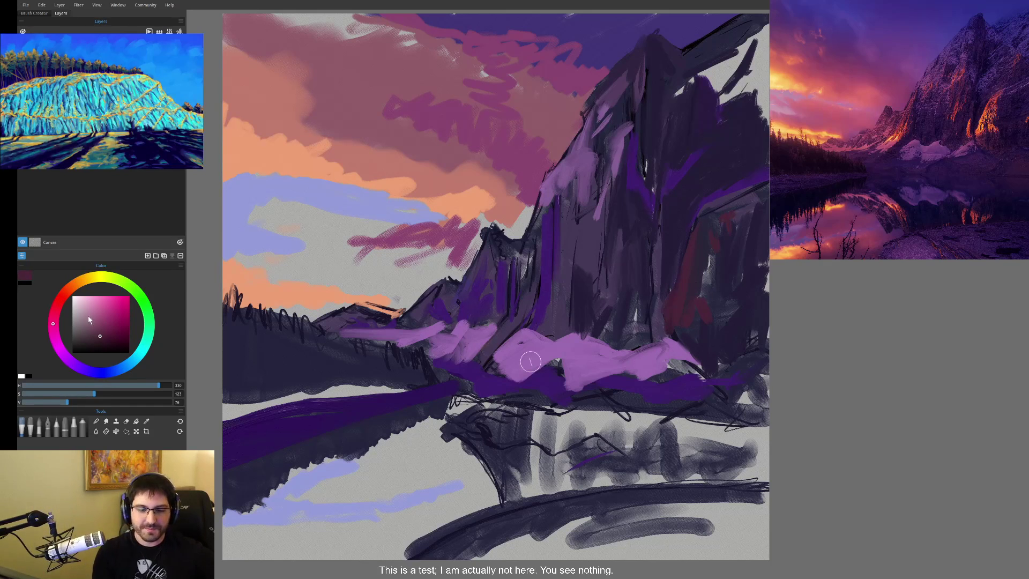
left_click_drag(102, 336, 99, 335)
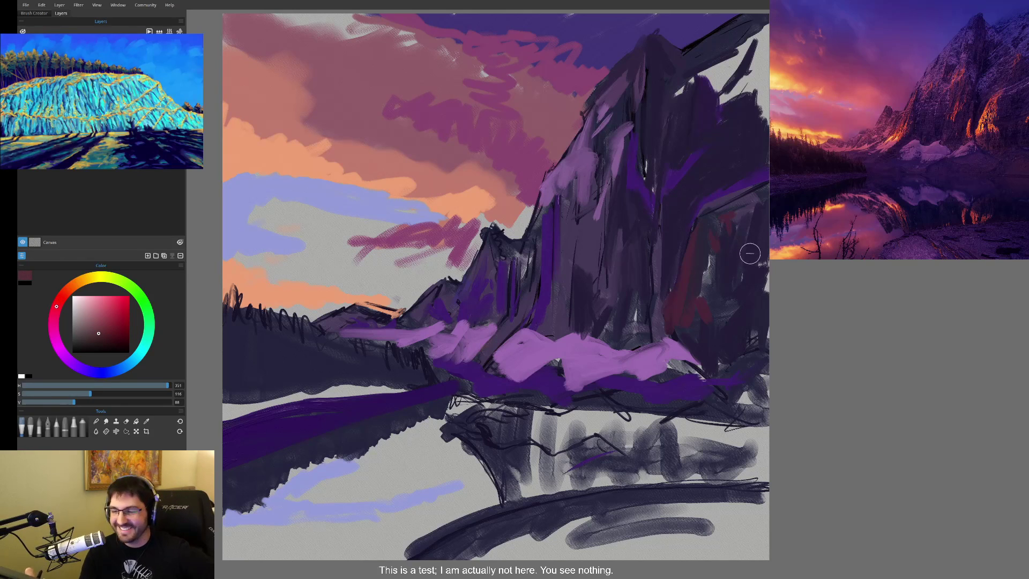
left_click_drag(693, 269, 694, 232)
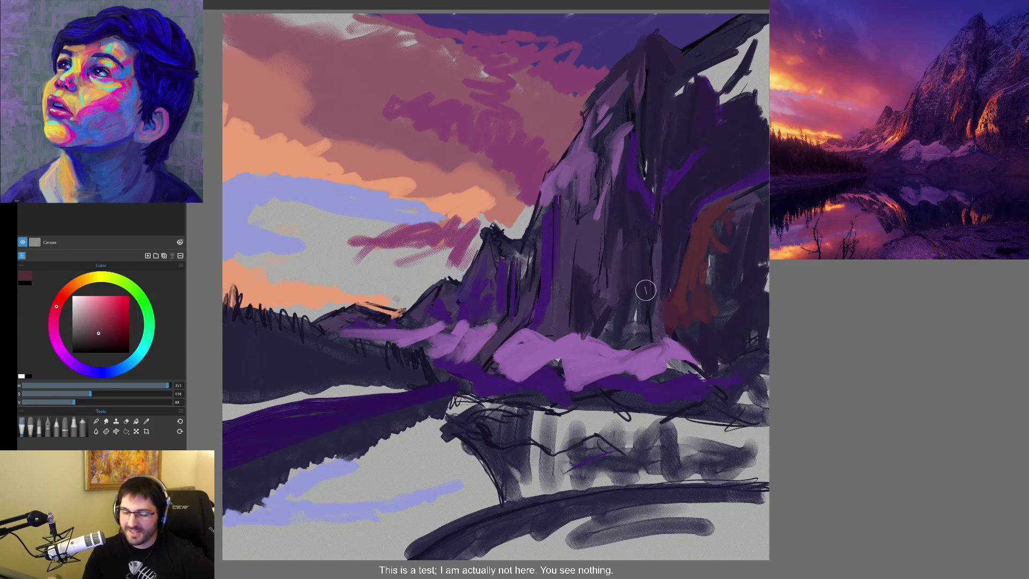
- Choose a lighter, warmer muted red and paint it over the glow along the right cliff's left edge and base
left_click(98, 324)
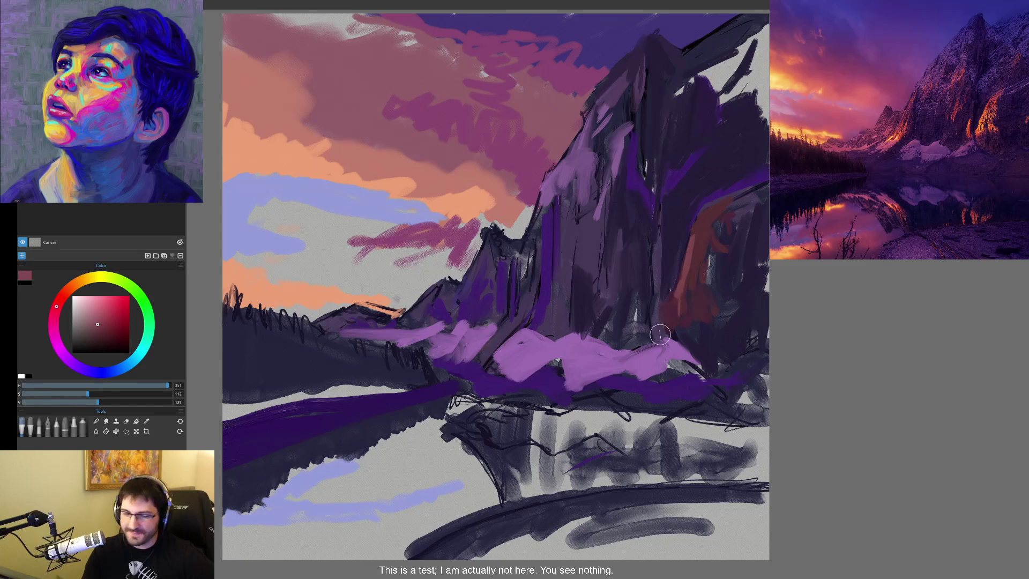
left_click(63, 295)
left_click_drag(112, 317, 103, 316)
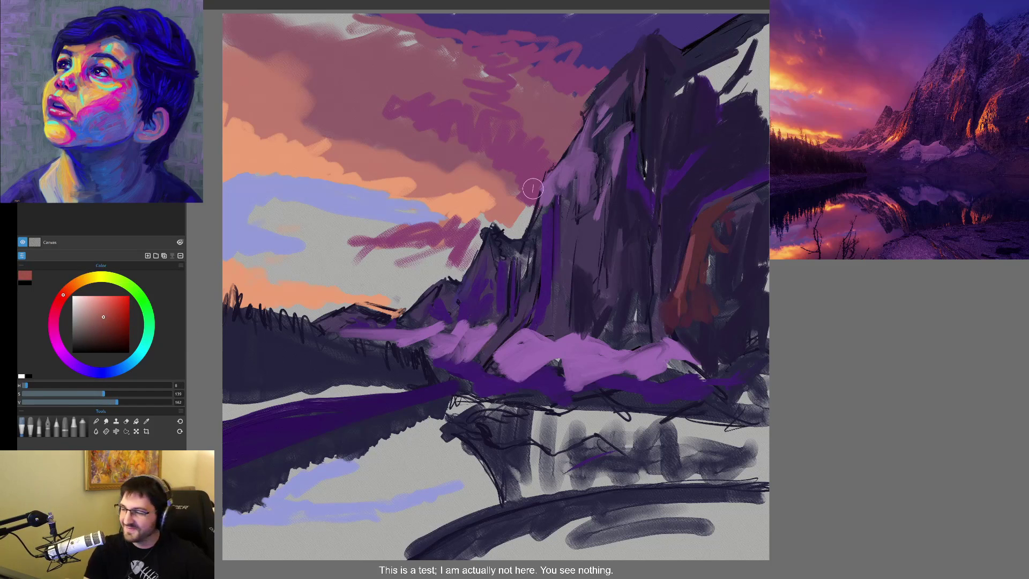
mouse_move(694, 241)
left_mouse_down()
mouse_move(674, 302)
mouse_move(683, 321)
mouse_move(668, 306)
mouse_move(677, 322)
mouse_move(670, 318)
mouse_move(678, 294)
left_mouse_up()
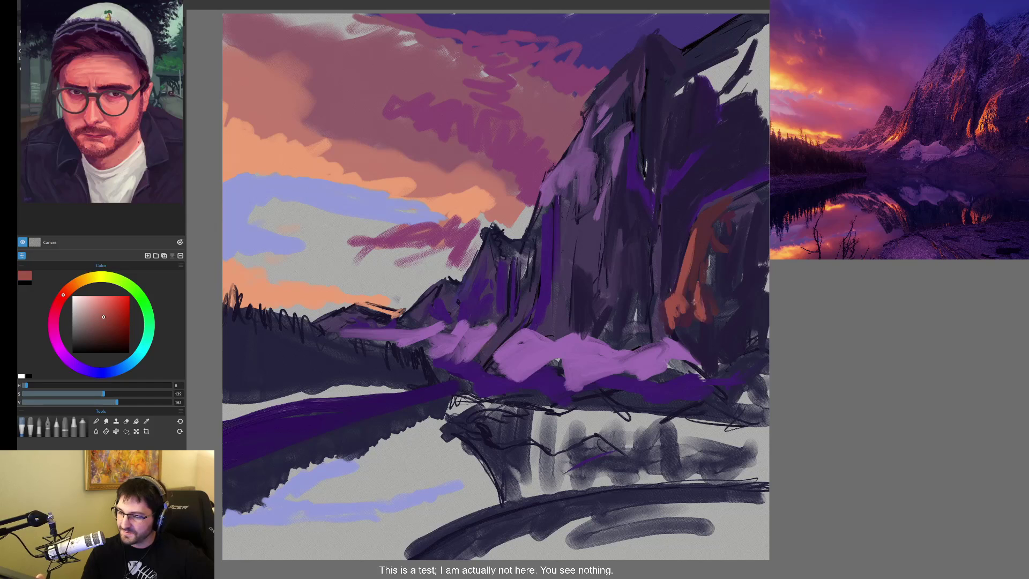
left_click_drag(703, 290, 707, 308)
left_click_drag(706, 268, 698, 251)
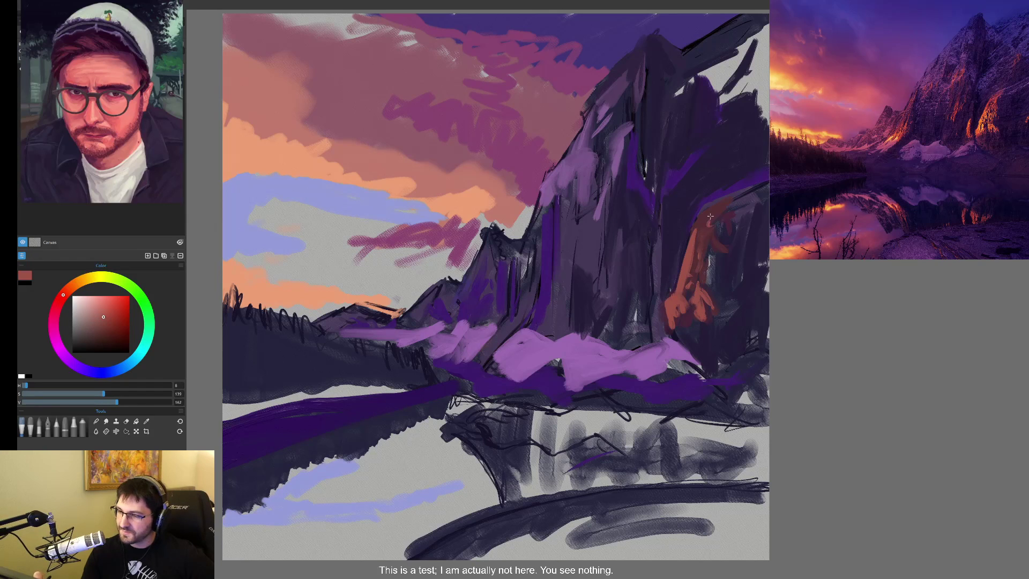
- Brighten the colour, shift it to orange and paint highlights down the right cliff's glowing edge
left_click(108, 304)
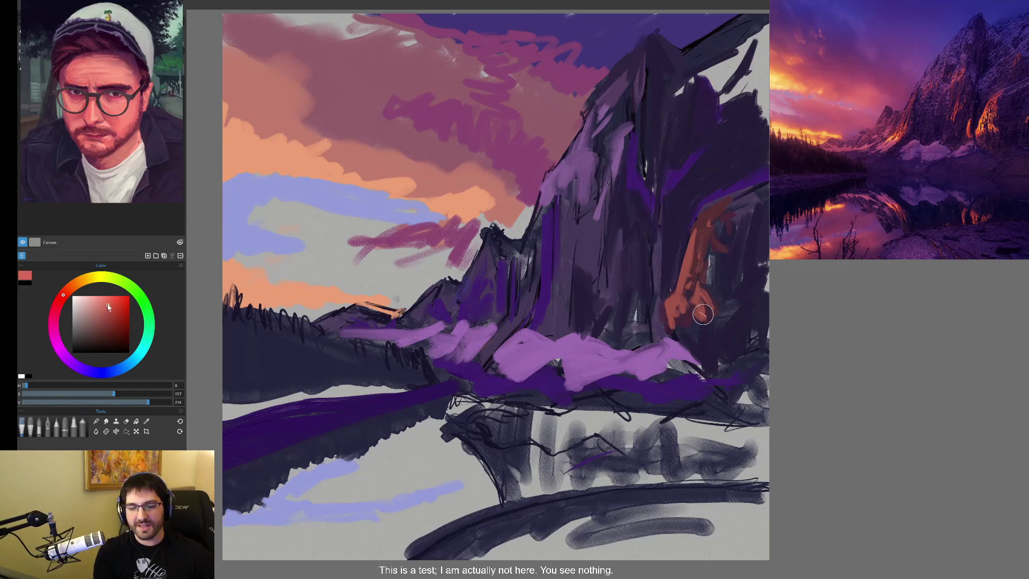
left_click(70, 288)
mouse_move(694, 231)
left_mouse_down()
mouse_move(669, 315)
mouse_move(710, 313)
left_mouse_up()
- Dab orange light accents on the main mountain's central and upper face, its lower left ridge and the right peak
left_click_drag(619, 221, 614, 271)
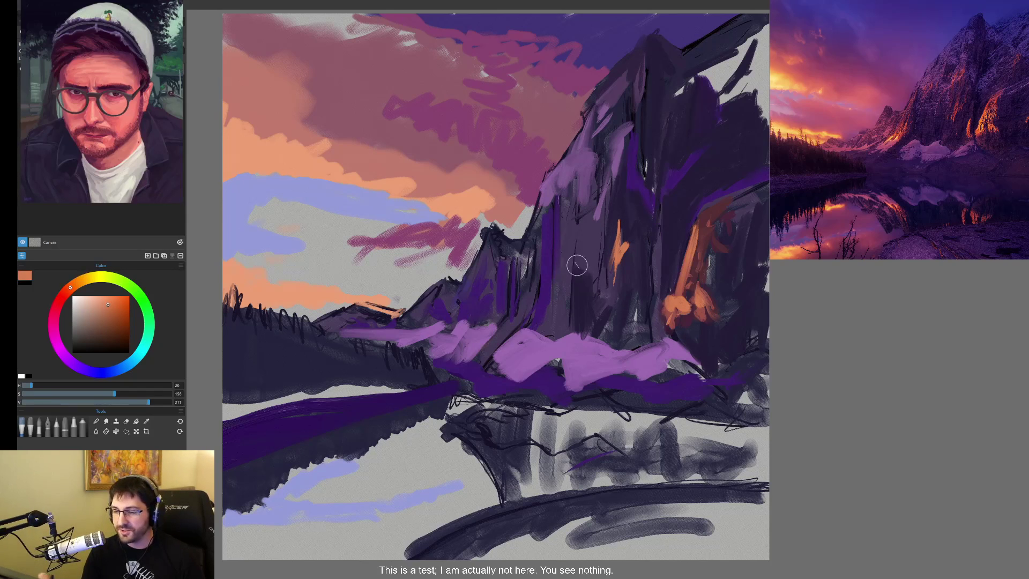
mouse_move(520, 305)
left_mouse_down()
mouse_move(513, 328)
mouse_move(536, 279)
mouse_move(529, 309)
mouse_move(497, 321)
mouse_move(516, 289)
mouse_move(494, 326)
left_mouse_up()
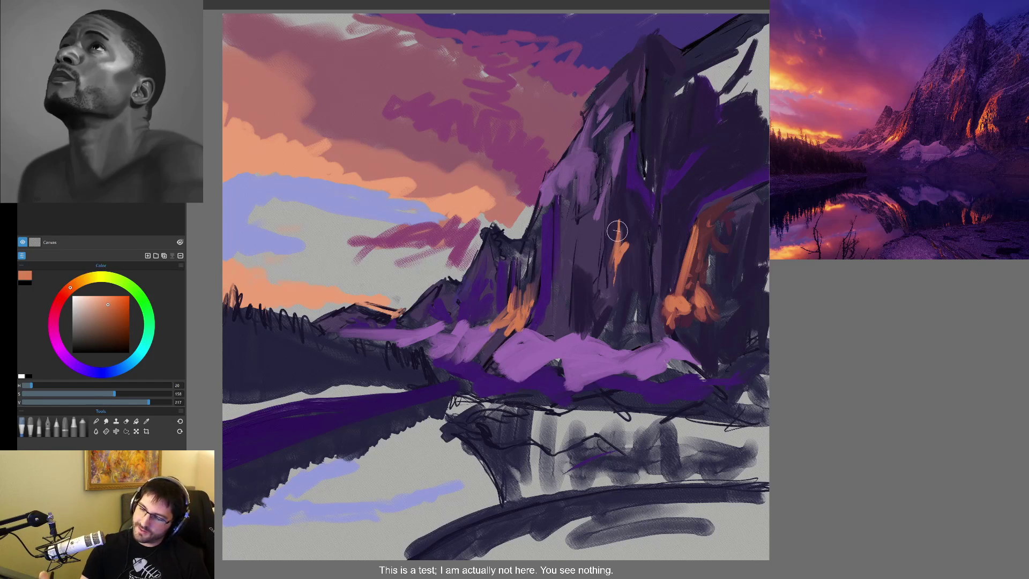
mouse_move(610, 170)
left_mouse_down()
mouse_move(594, 193)
mouse_move(617, 155)
mouse_move(608, 179)
mouse_move(625, 167)
mouse_move(625, 154)
mouse_move(621, 172)
left_mouse_up()
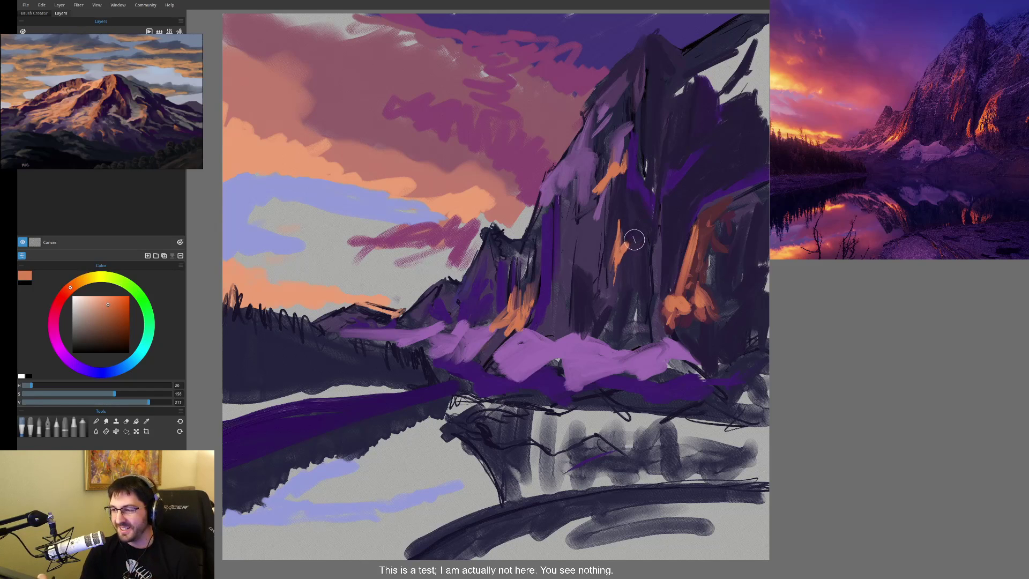
left_click_drag(734, 123, 734, 134)
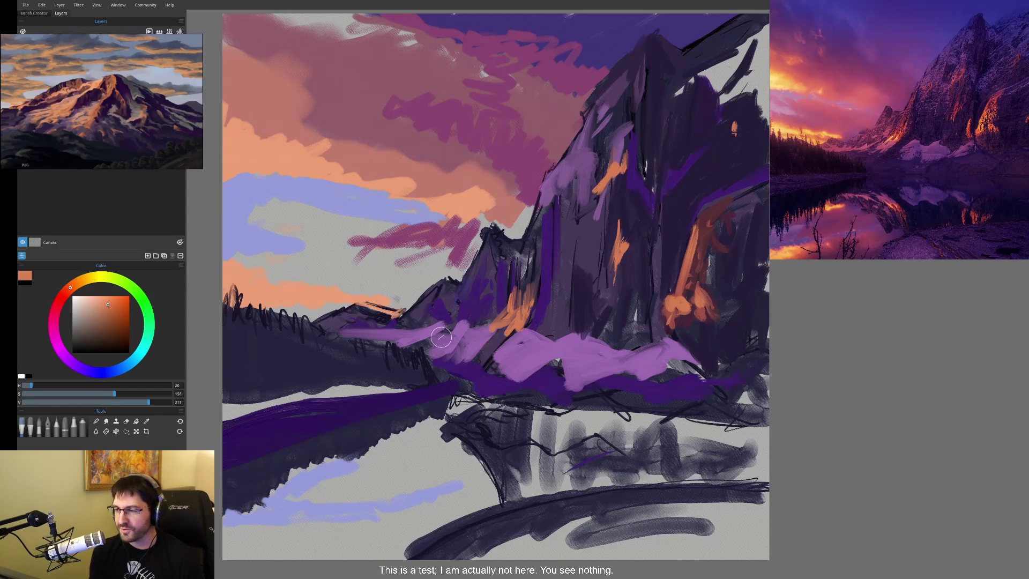
left_click_drag(513, 284, 511, 300)
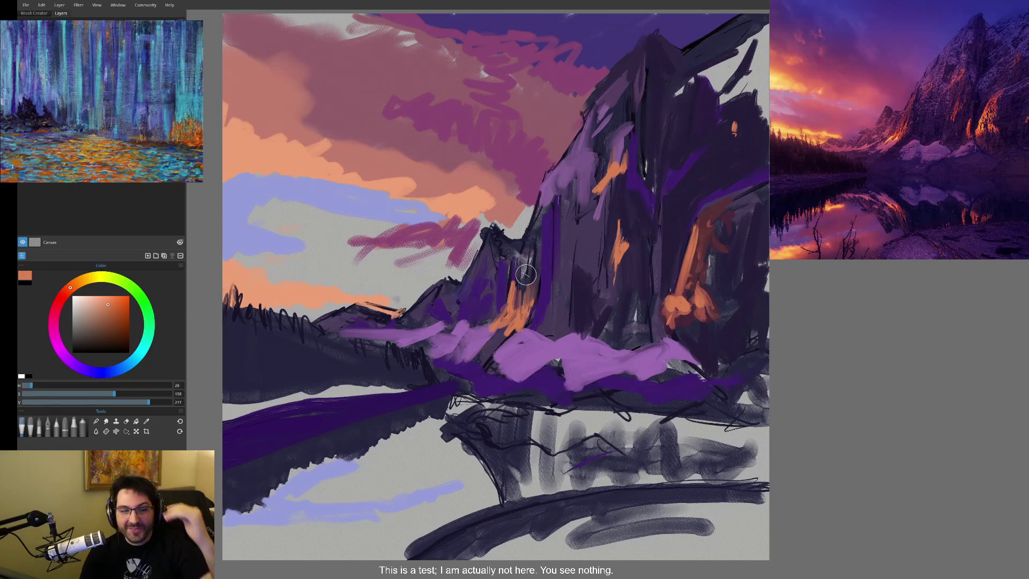
- Sample the blue-violet sky, paint it along the main peak's outline, and add a more saturated version above the summit
left_click(597, 65, "alt")
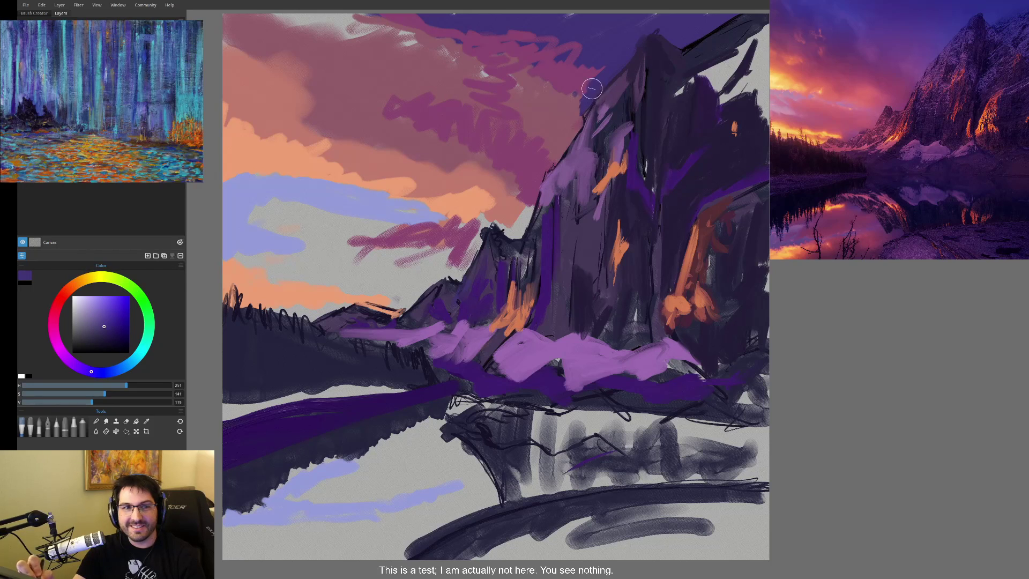
mouse_move(572, 123)
left_mouse_down()
mouse_move(583, 92)
mouse_move(617, 53)
left_mouse_up()
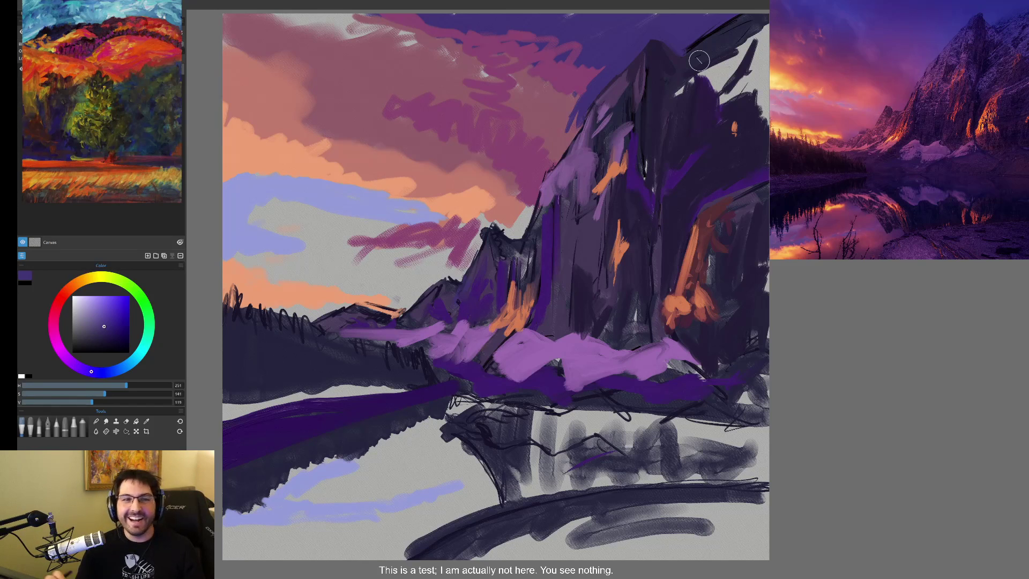
left_click(697, 31, "alt")
left_click(113, 318)
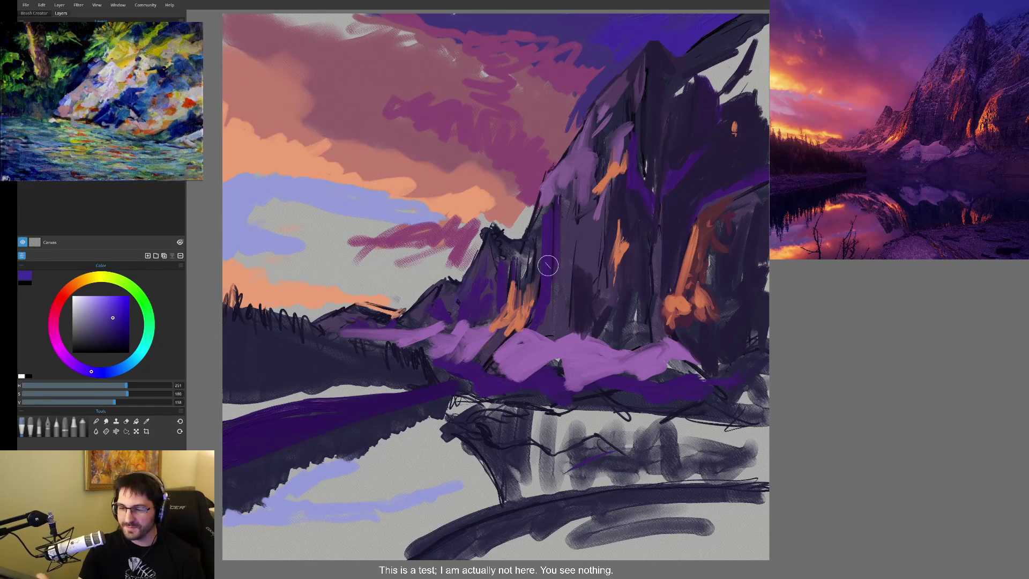
left_click(625, 44, "alt")
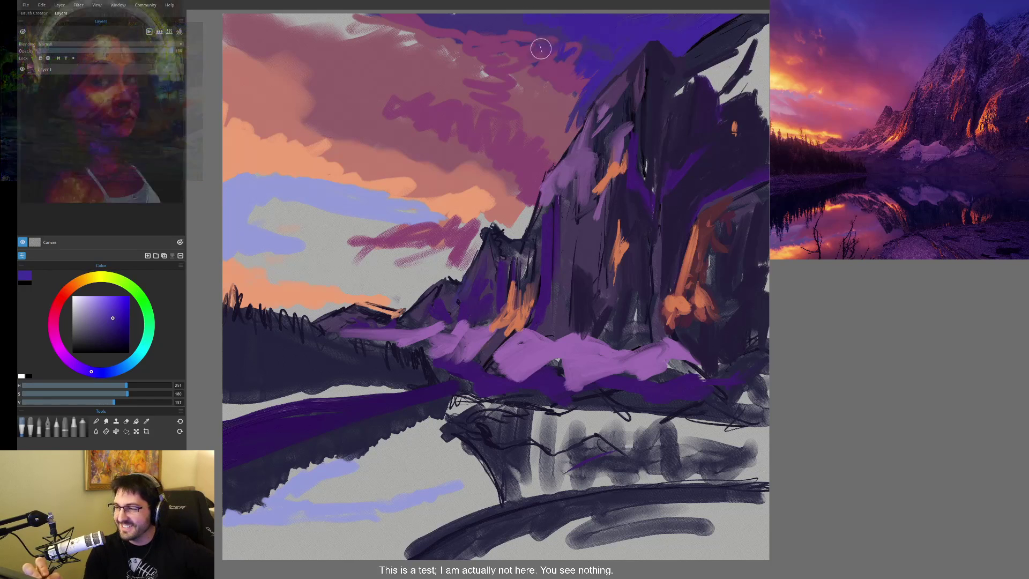
- Sample purple from the upper sky and paint it over the magenta scribbles and pale gaps left of the peak
left_click(552, 52, "alt")
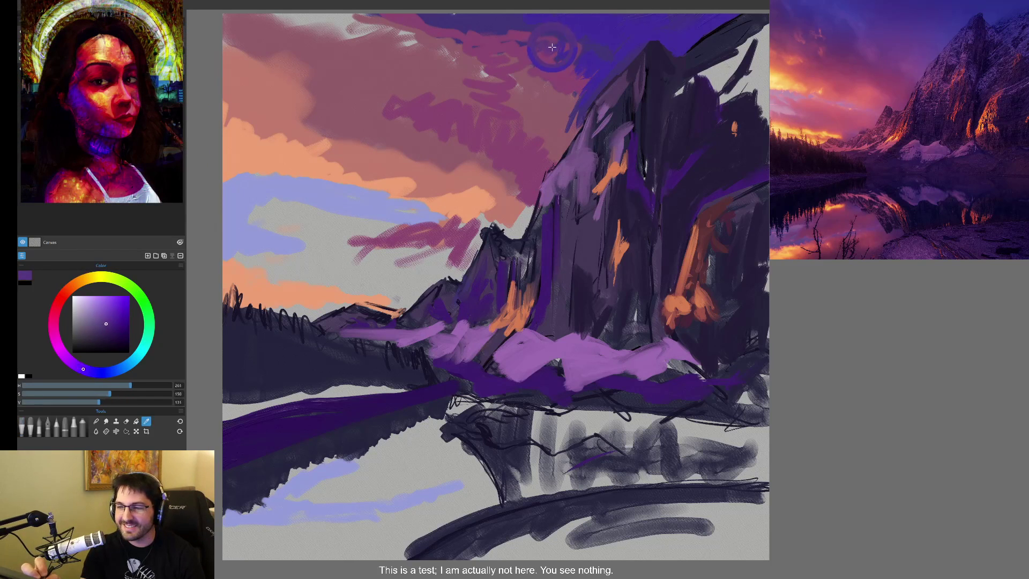
mouse_move(544, 50)
left_mouse_down()
mouse_move(509, 33)
mouse_move(502, 22)
mouse_move(458, 53)
left_mouse_up()
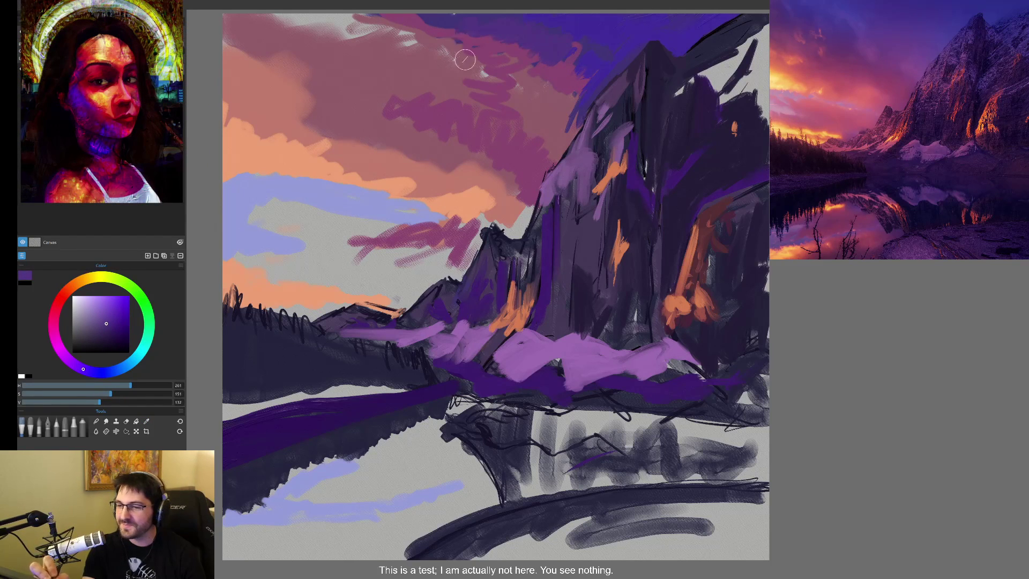
mouse_move(564, 40)
left_mouse_down()
mouse_move(565, 65)
mouse_move(593, 48)
left_mouse_up()
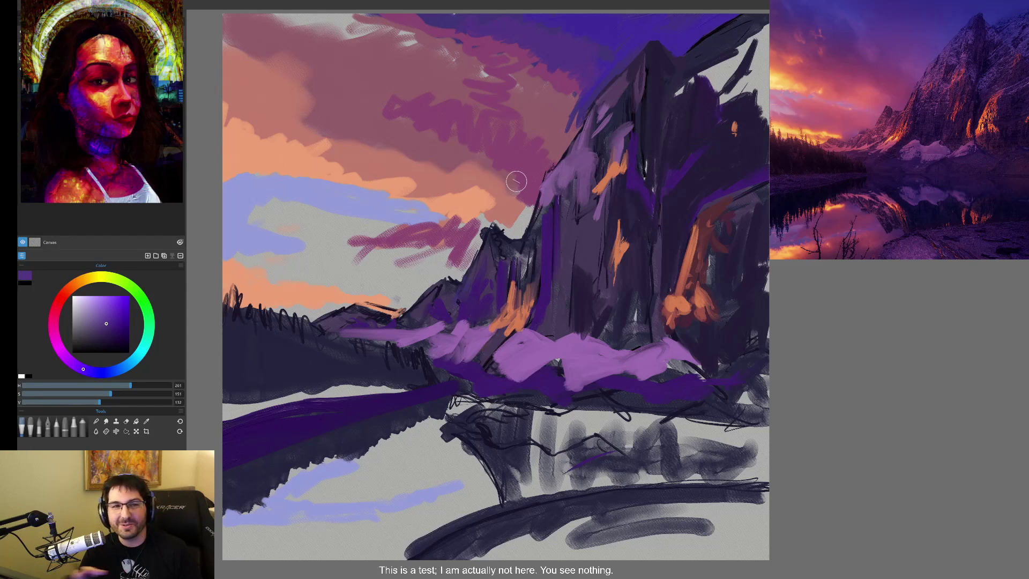
mouse_move(558, 94)
left_mouse_down()
mouse_move(579, 79)
mouse_move(558, 98)
mouse_move(561, 73)
mouse_move(533, 91)
mouse_move(531, 69)
mouse_move(498, 61)
mouse_move(492, 41)
mouse_move(470, 55)
mouse_move(468, 28)
mouse_move(444, 24)
mouse_move(470, 34)
mouse_move(416, 38)
mouse_move(405, 20)
left_mouse_up()
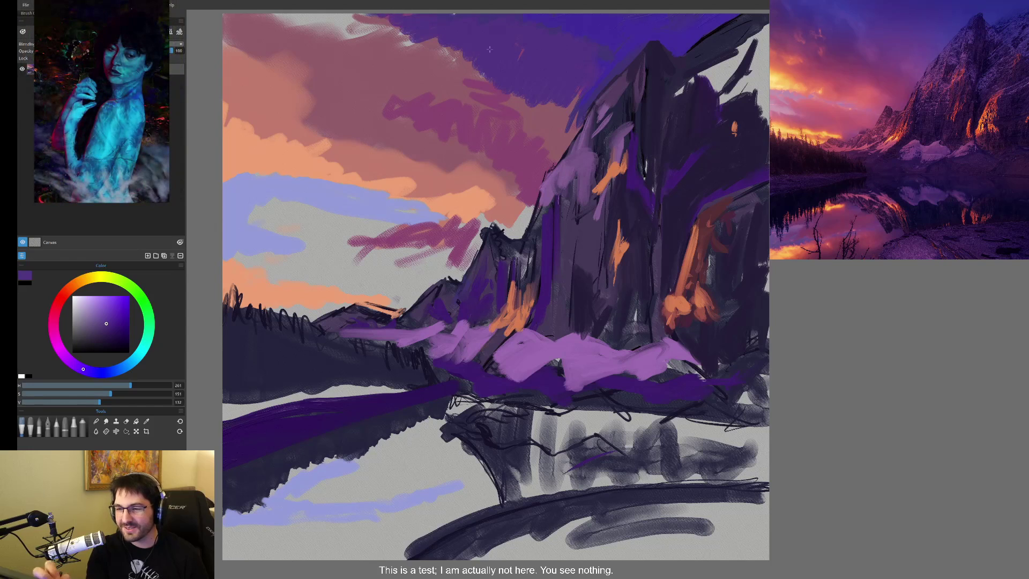
left_click_drag(566, 99, 581, 115)
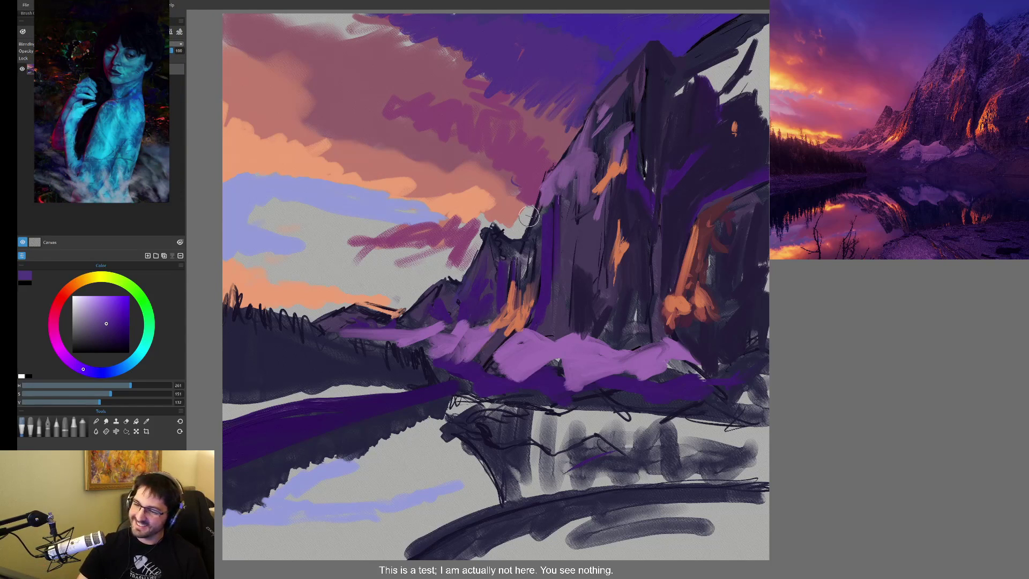
- Choose a dark saturated purple and fill the lower part of the mountain's reflection in the lake with it
mouse_move(473, 472)
left_mouse_down()
mouse_move(498, 489)
mouse_move(487, 475)
left_mouse_up()
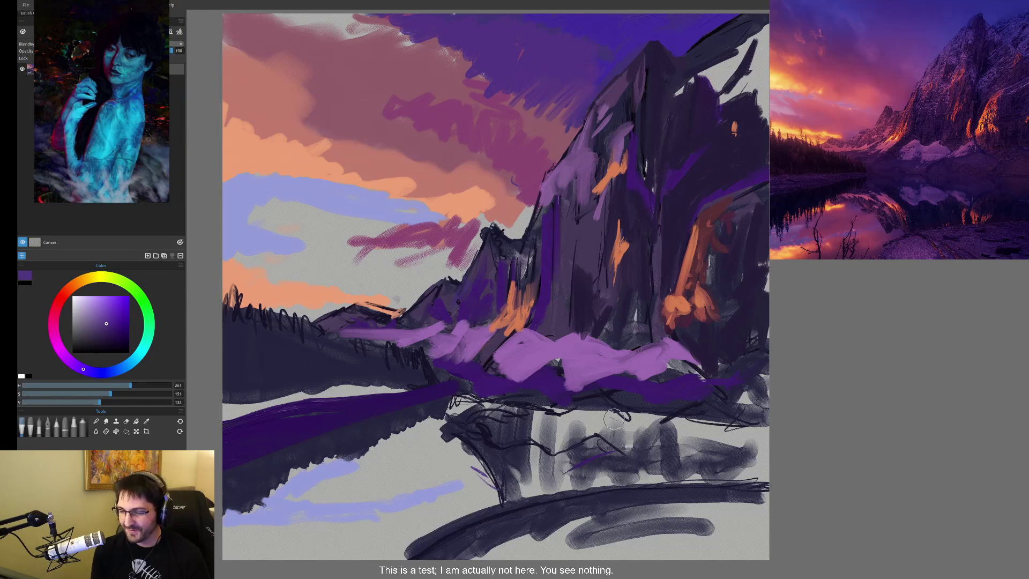
key("alt")
left_click_drag(685, 244, 638, 217)
left_click_drag(110, 338, 113, 335)
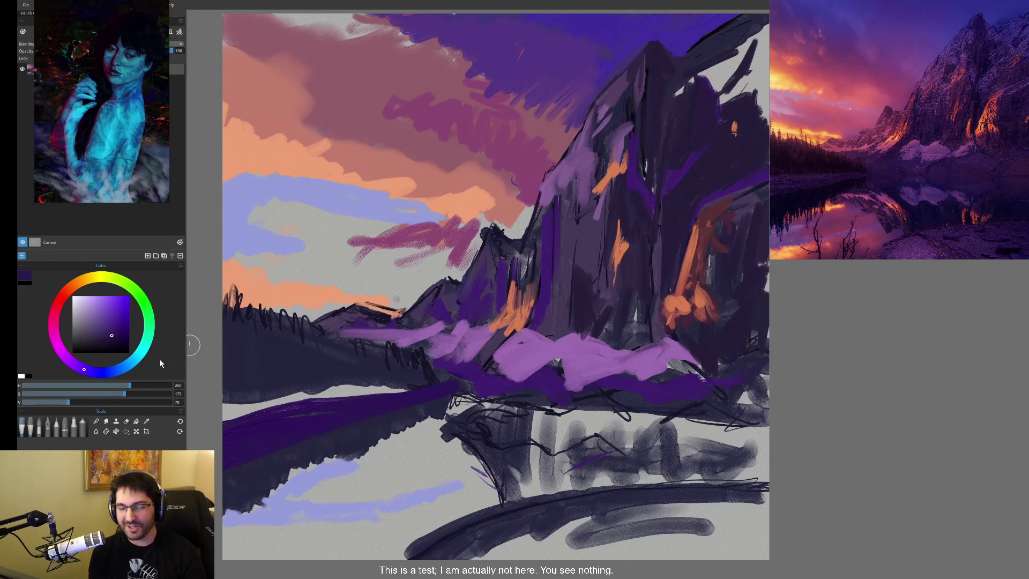
mouse_move(545, 444)
left_mouse_down()
mouse_move(514, 473)
mouse_move(521, 489)
mouse_move(515, 470)
mouse_move(492, 460)
mouse_move(509, 489)
mouse_move(511, 449)
mouse_move(529, 496)
mouse_move(557, 451)
mouse_move(530, 490)
mouse_move(539, 469)
left_mouse_up()
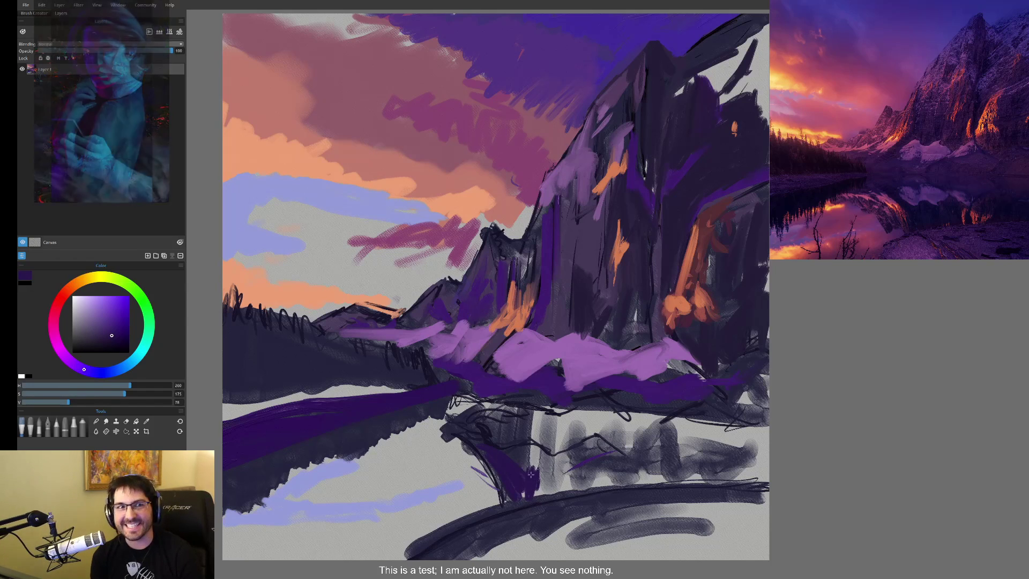
mouse_move(533, 481)
left_mouse_down()
mouse_move(519, 452)
mouse_move(555, 460)
mouse_move(590, 446)
mouse_move(542, 484)
mouse_move(595, 445)
mouse_move(524, 489)
mouse_move(659, 478)
mouse_move(598, 471)
mouse_move(620, 461)
mouse_move(648, 478)
mouse_move(648, 467)
mouse_move(602, 456)
mouse_move(622, 445)
mouse_move(646, 464)
mouse_move(667, 463)
mouse_move(665, 471)
mouse_move(679, 456)
mouse_move(727, 443)
mouse_move(746, 451)
mouse_move(718, 474)
mouse_move(771, 466)
mouse_move(677, 474)
mouse_move(695, 508)
left_mouse_up()
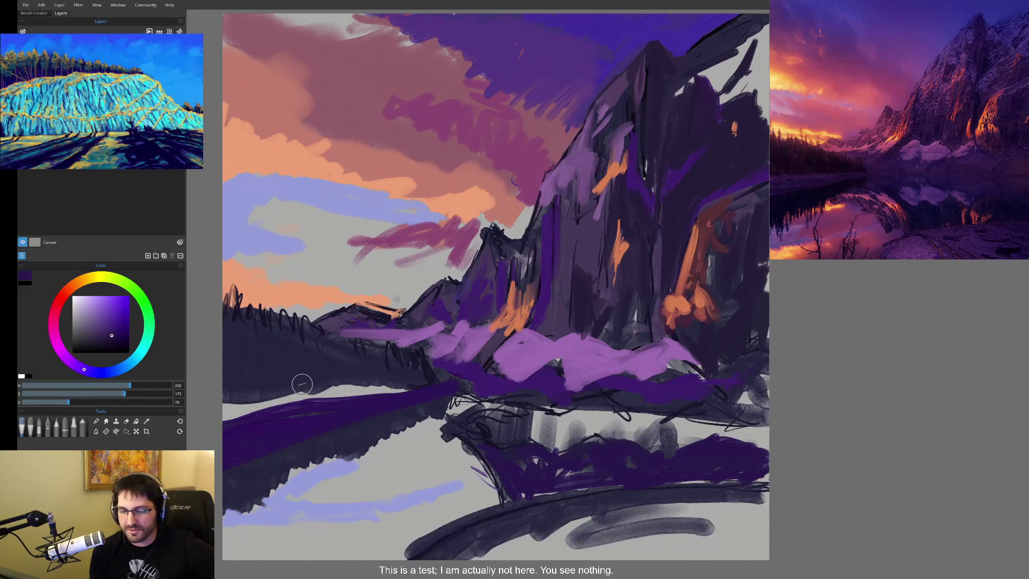
- Sample the horizon's peach, shift it to golden yellow and paint the glow just above the tree line
left_click(286, 291, "alt")
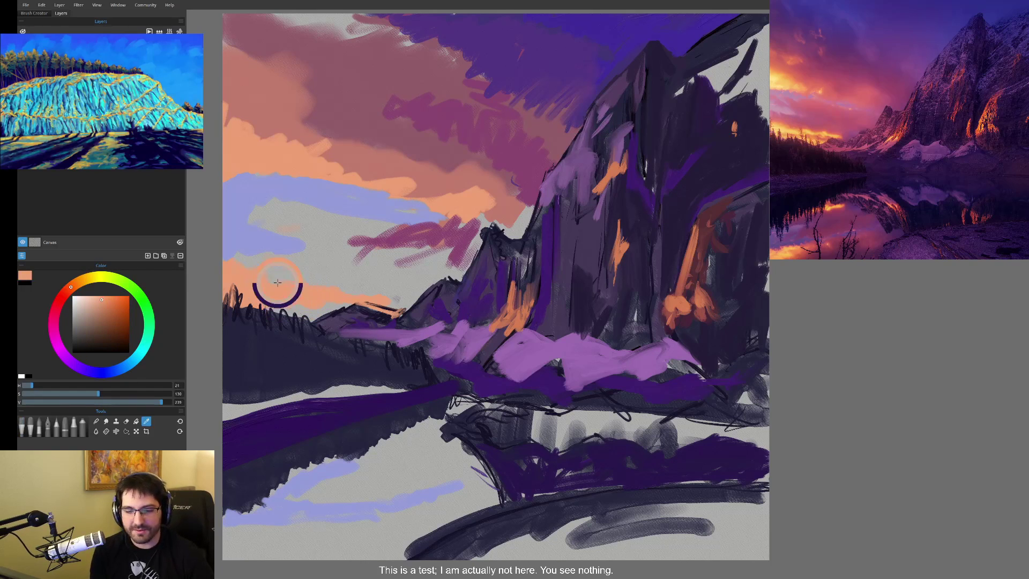
left_click(83, 279)
left_click(108, 300)
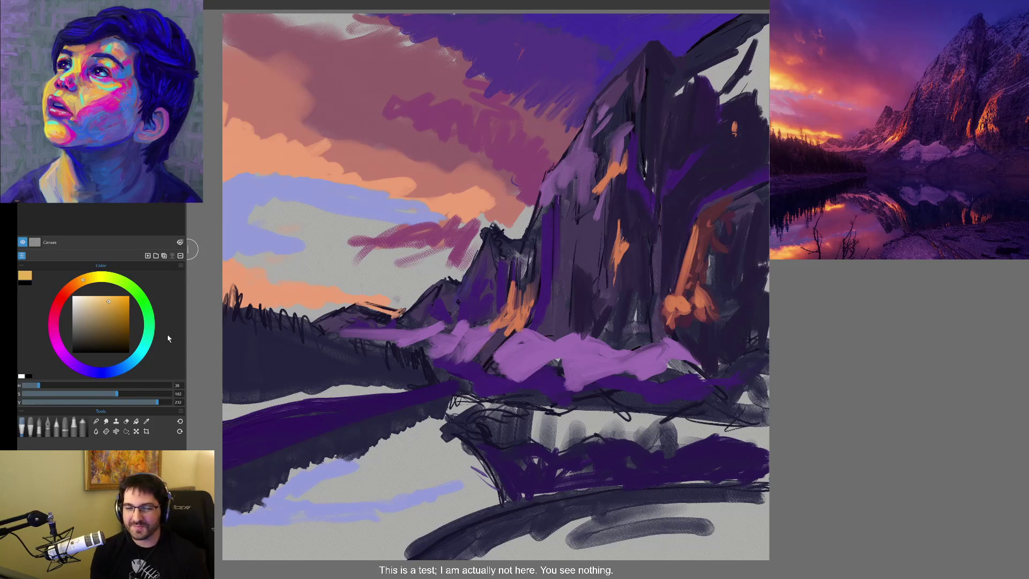
mouse_move(230, 283)
left_mouse_down()
mouse_move(236, 303)
mouse_move(298, 321)
mouse_move(318, 315)
left_mouse_up()
left_click(335, 312)
- Choose a saturated yellow-orange and paint it into the left horizon glow and the cloud band above the blue sky
left_click(79, 282)
left_click(113, 297)
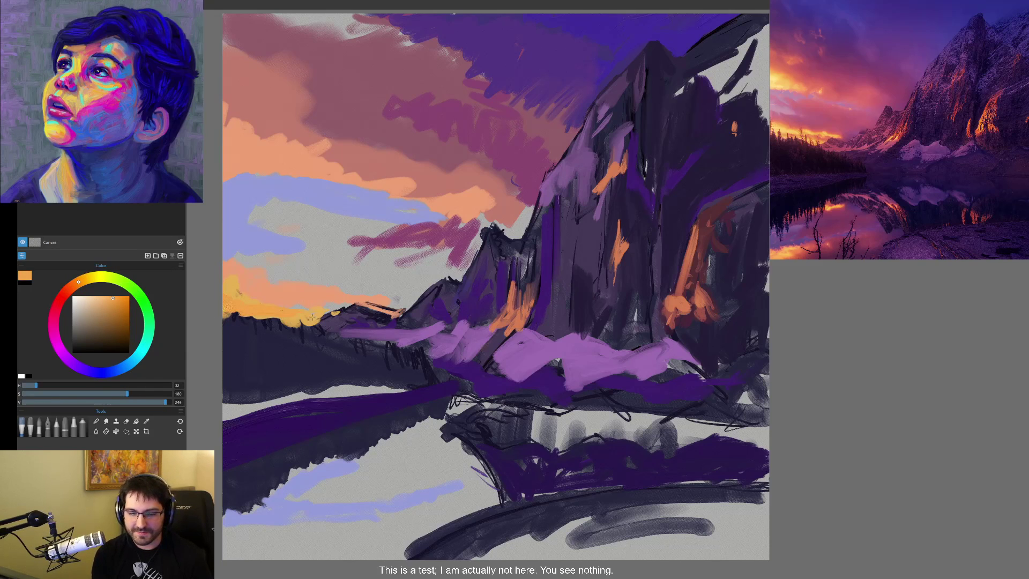
left_click_drag(225, 265, 234, 240)
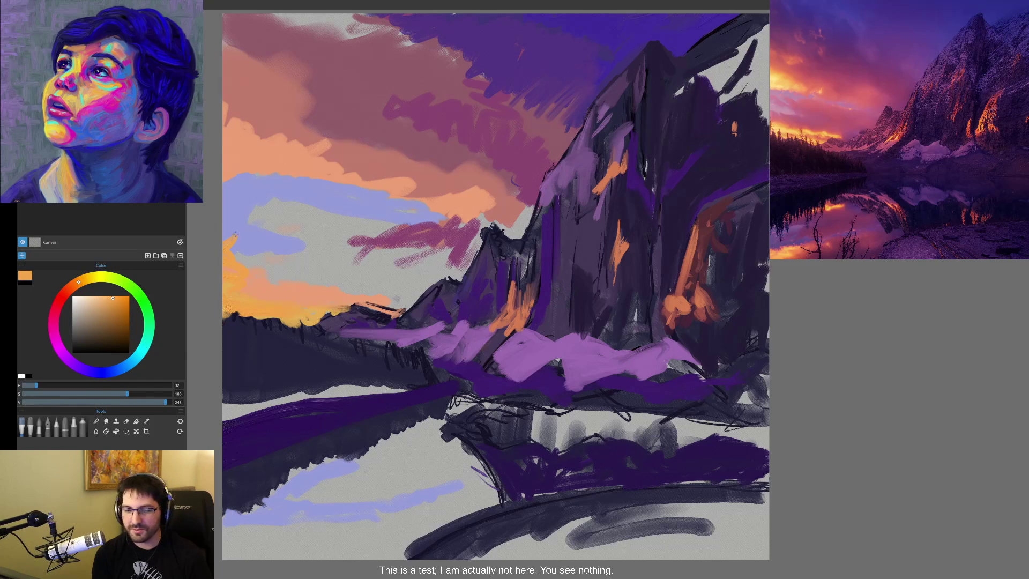
mouse_move(279, 173)
left_mouse_down()
mouse_move(308, 179)
mouse_move(243, 165)
mouse_move(219, 183)
mouse_move(235, 160)
mouse_move(328, 175)
left_mouse_up()
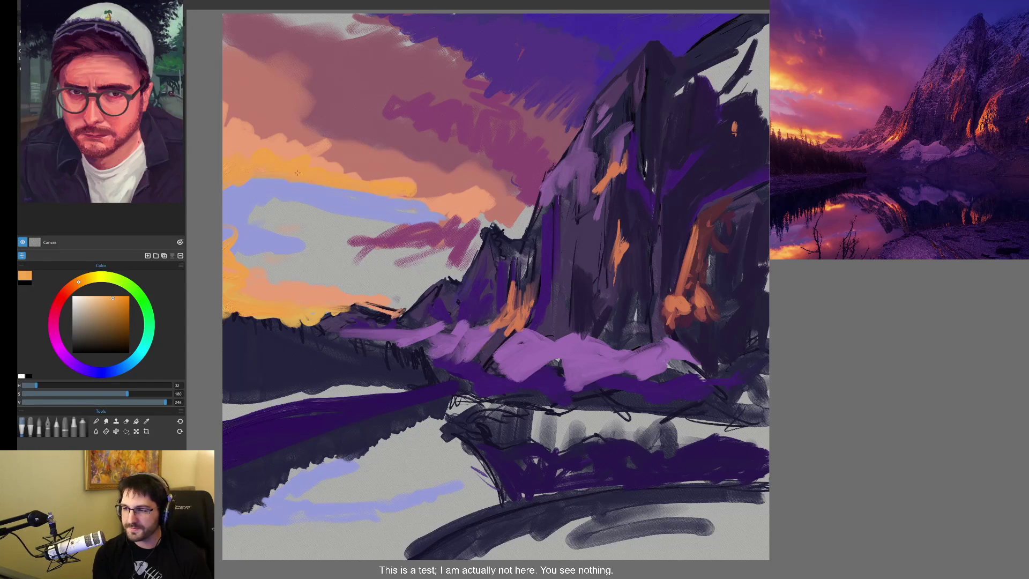
- Add yellow-orange strokes to the left clouds, the upper mauve cloud, the small magenta cloud and the distant ridge's skyline
mouse_move(225, 111)
left_mouse_down()
mouse_move(328, 154)
mouse_move(350, 172)
mouse_move(311, 152)
mouse_move(360, 167)
mouse_move(364, 202)
mouse_move(374, 189)
mouse_move(355, 159)
mouse_move(291, 144)
mouse_move(281, 163)
left_mouse_up()
mouse_move(321, 69)
left_mouse_down()
mouse_move(354, 80)
mouse_move(338, 100)
mouse_move(385, 97)
mouse_move(354, 109)
left_mouse_up()
left_click_drag(375, 47, 380, 64)
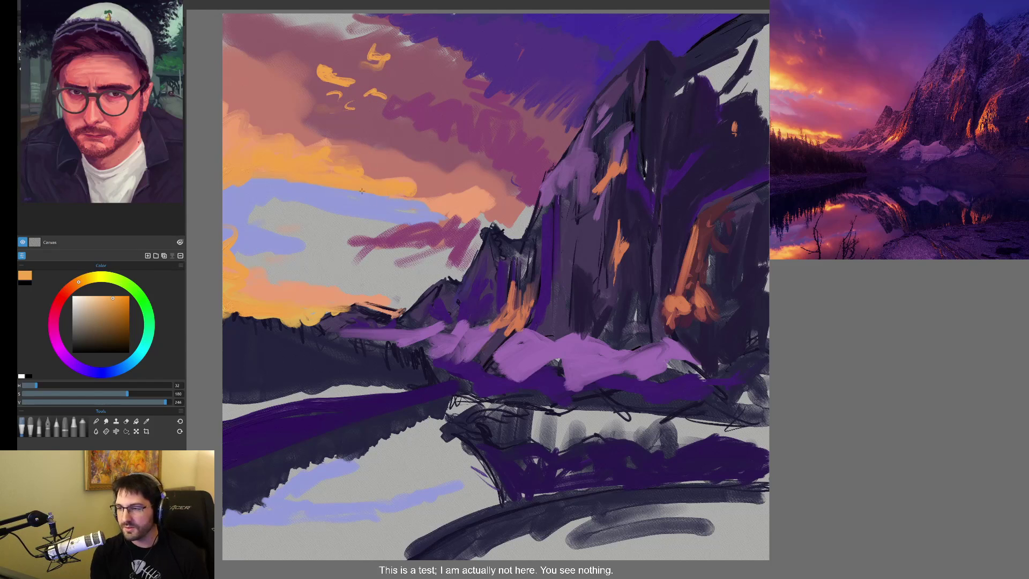
mouse_move(443, 219)
left_mouse_down()
mouse_move(398, 227)
mouse_move(414, 220)
left_mouse_up()
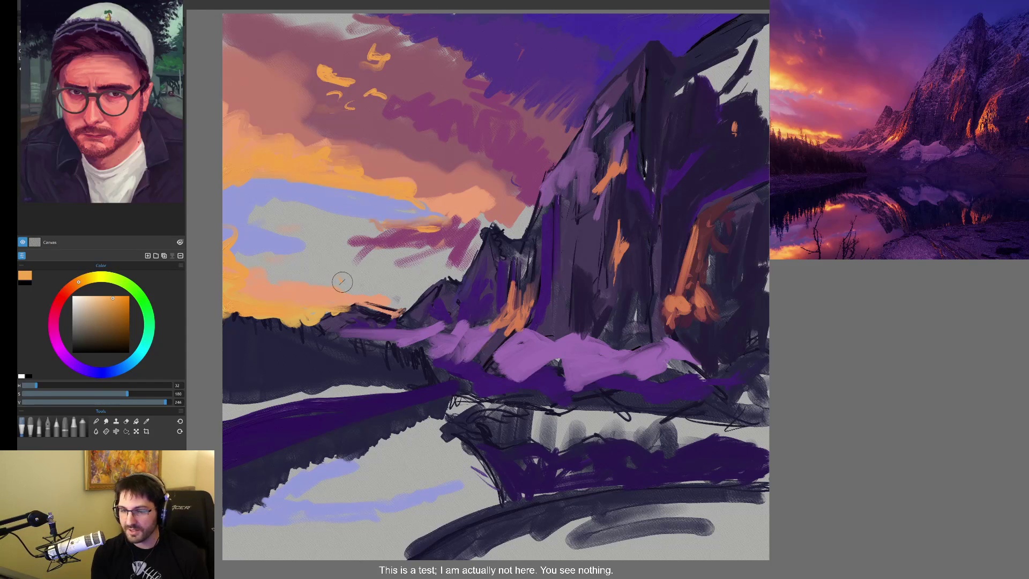
mouse_move(399, 306)
left_mouse_down()
mouse_move(339, 296)
mouse_move(394, 318)
mouse_move(346, 299)
mouse_move(392, 312)
left_mouse_up()
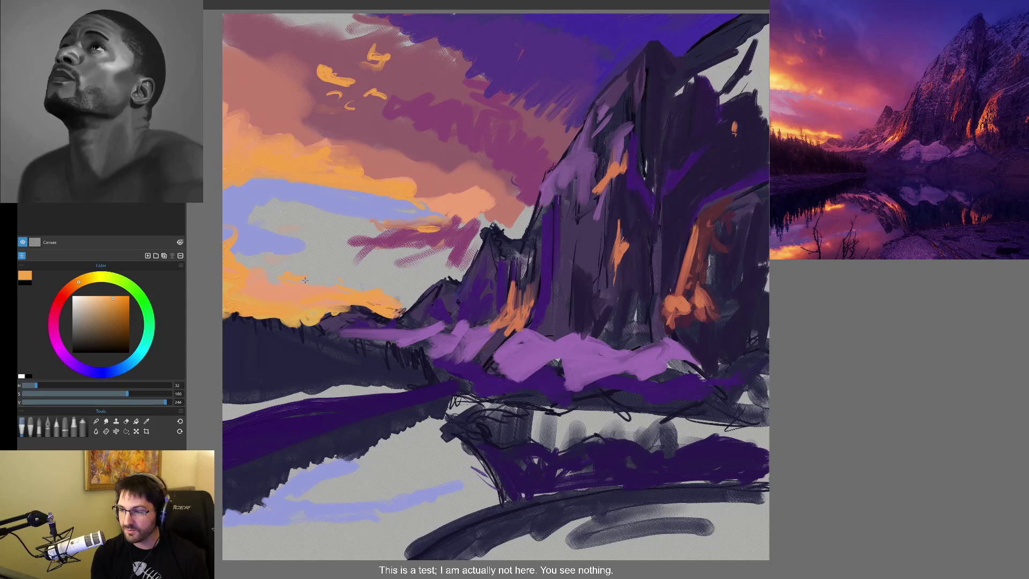
- Choose a blue, lighten it in stages and paint variations over the blue sky patches on the left
left_click(112, 370)
left_click(111, 311)
left_click_drag(112, 312, 104, 311)
mouse_move(282, 245)
left_mouse_down()
mouse_move(242, 232)
mouse_move(283, 244)
mouse_move(104, 305)
mouse_move(254, 226)
mouse_move(306, 239)
mouse_move(95, 300)
mouse_move(285, 242)
left_mouse_up()
left_click(104, 302)
left_click(95, 300)
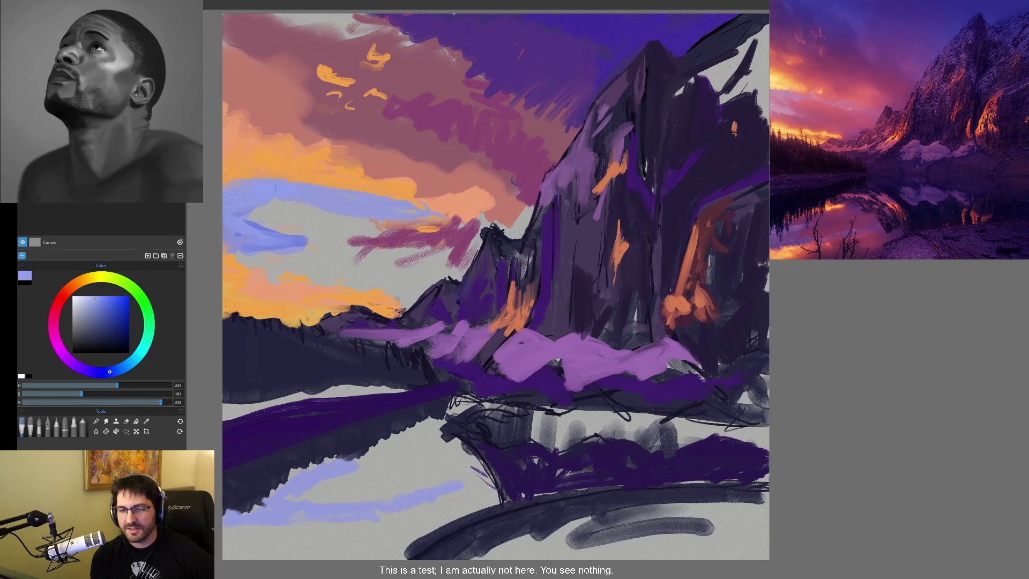
- Fill the grey sky gap left of the mountains with dusty pink strokes and blend darker mauve through its cloud
left_click(393, 230, "alt")
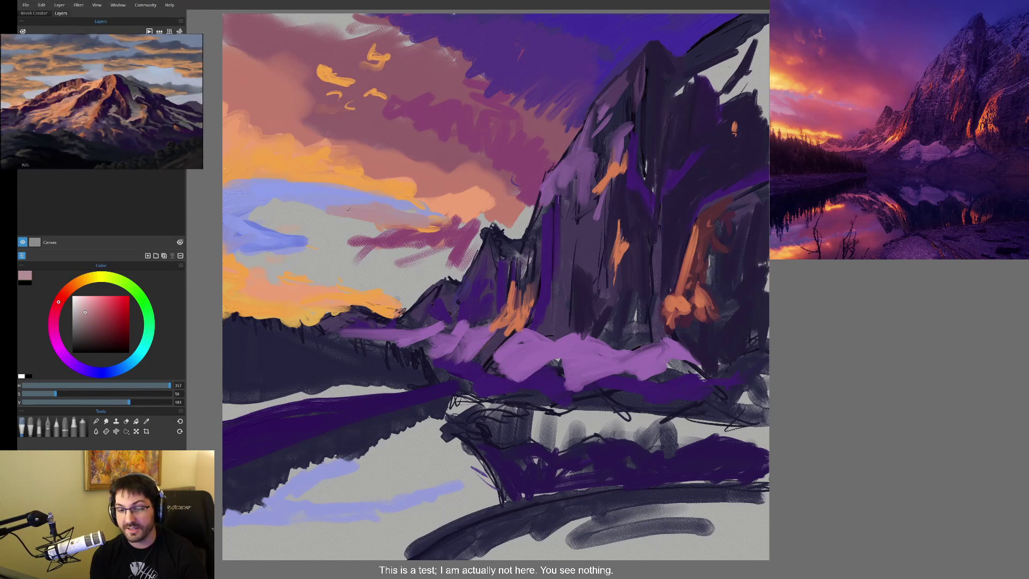
left_click_drag(276, 205, 254, 210)
mouse_move(331, 207)
left_mouse_down()
mouse_move(285, 211)
mouse_move(343, 236)
left_mouse_up()
left_click_drag(287, 208, 375, 239)
mouse_move(259, 222)
left_mouse_down()
mouse_move(341, 245)
mouse_move(276, 260)
mouse_move(375, 260)
mouse_move(375, 272)
left_mouse_up()
mouse_move(260, 263)
left_mouse_down()
mouse_move(334, 255)
mouse_move(363, 269)
left_mouse_up()
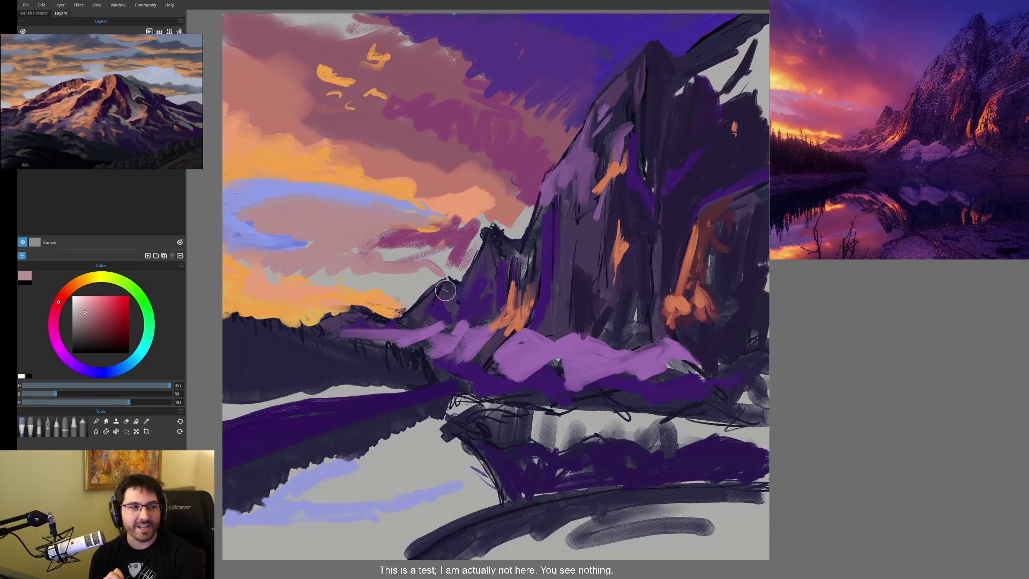
mouse_move(444, 235)
left_mouse_down()
mouse_move(402, 240)
mouse_move(450, 251)
mouse_move(323, 246)
mouse_move(429, 236)
mouse_move(309, 217)
mouse_move(437, 233)
mouse_move(322, 219)
left_mouse_up()
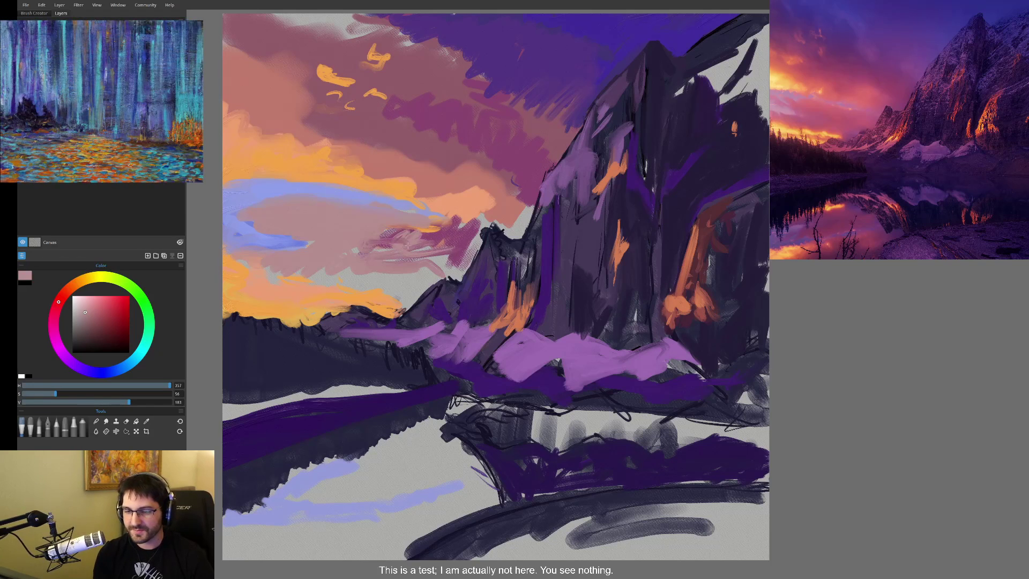
left_click(405, 242, "alt")
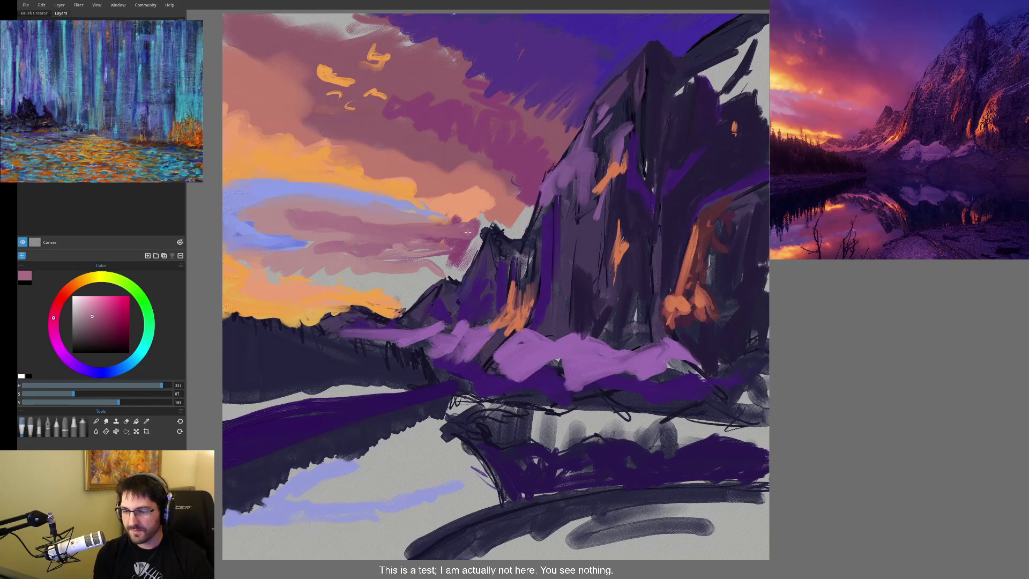
- Cover the remaining grey sky gaps beside the mountains with dusty pink and work it over the yellow accents in the upper cloud
mouse_move(484, 235)
left_mouse_down()
mouse_move(471, 264)
mouse_move(460, 249)
mouse_move(456, 276)
mouse_move(450, 264)
mouse_move(385, 259)
left_mouse_up()
left_click(457, 255, "alt")
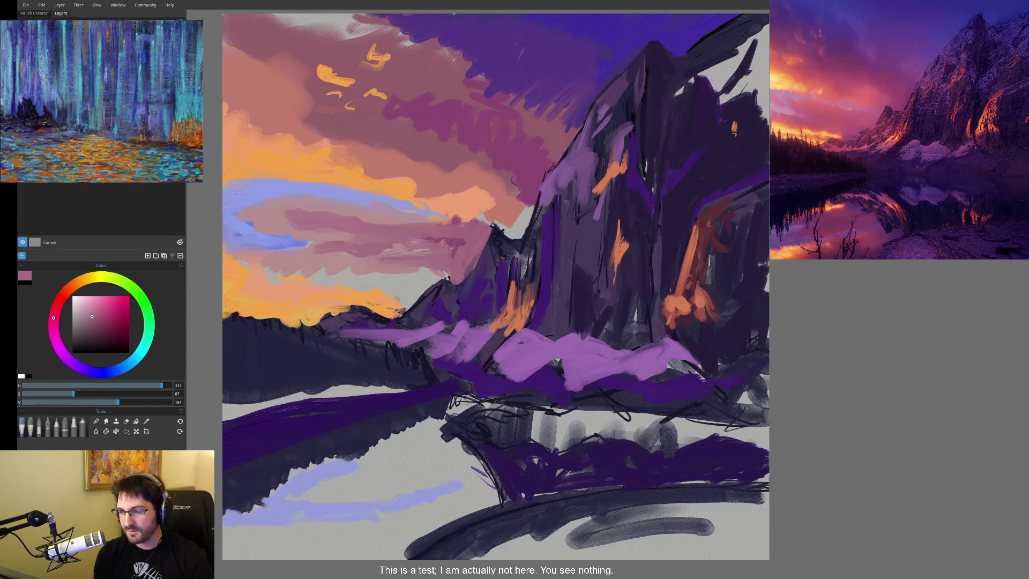
mouse_move(387, 271)
left_mouse_down()
mouse_move(343, 255)
mouse_move(390, 271)
mouse_move(412, 294)
left_mouse_up()
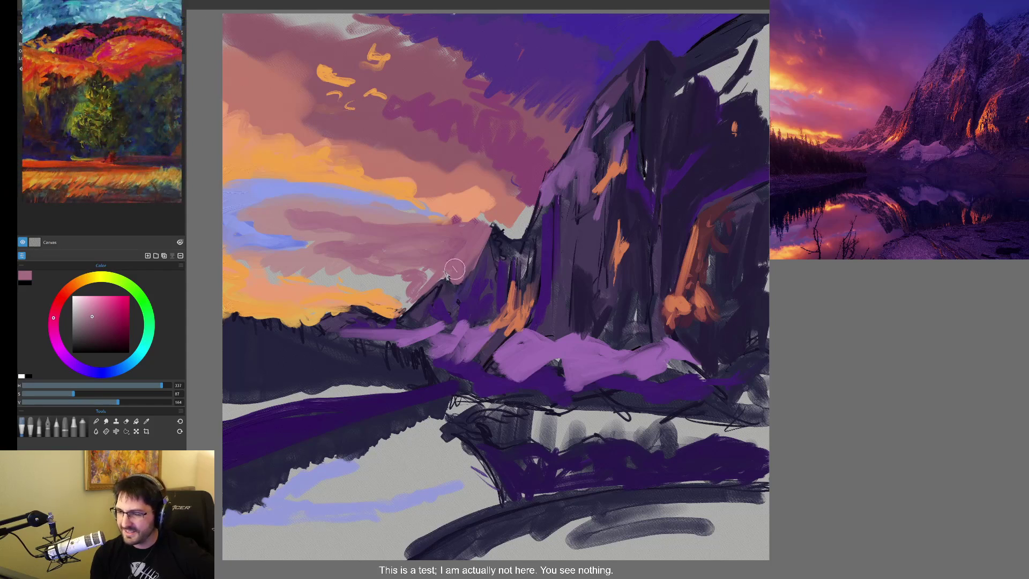
mouse_move(444, 275)
left_mouse_down()
mouse_move(416, 303)
mouse_move(371, 282)
mouse_move(252, 268)
mouse_move(396, 278)
mouse_move(358, 272)
left_mouse_up()
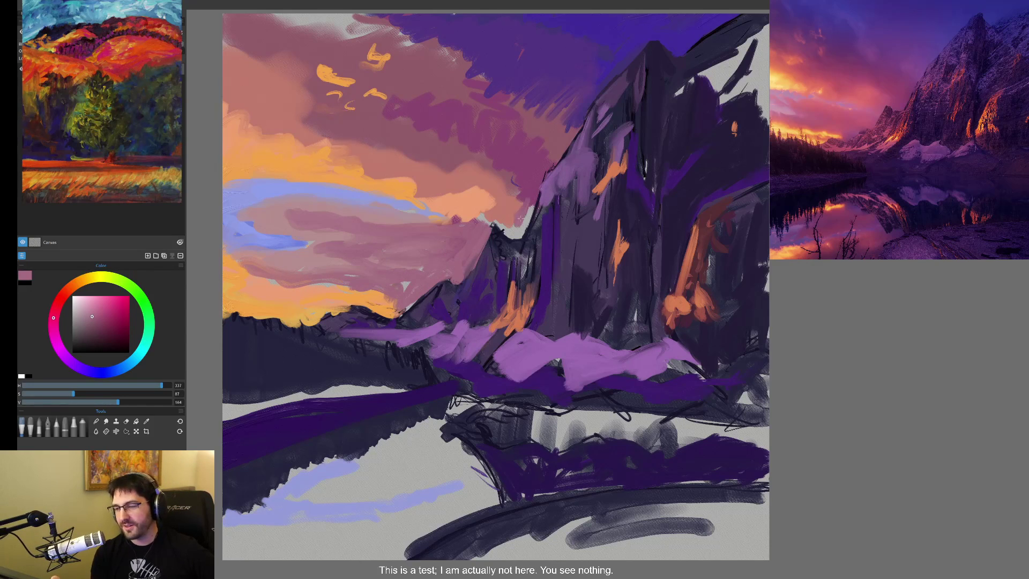
mouse_move(517, 222)
left_mouse_down()
mouse_move(519, 167)
mouse_move(388, 115)
mouse_move(436, 121)
mouse_move(375, 91)
mouse_move(404, 91)
mouse_move(294, 68)
mouse_move(308, 68)
mouse_move(250, 46)
left_mouse_up()
mouse_move(326, 92)
left_mouse_down()
mouse_move(234, 56)
mouse_move(335, 113)
mouse_move(423, 107)
left_mouse_up()
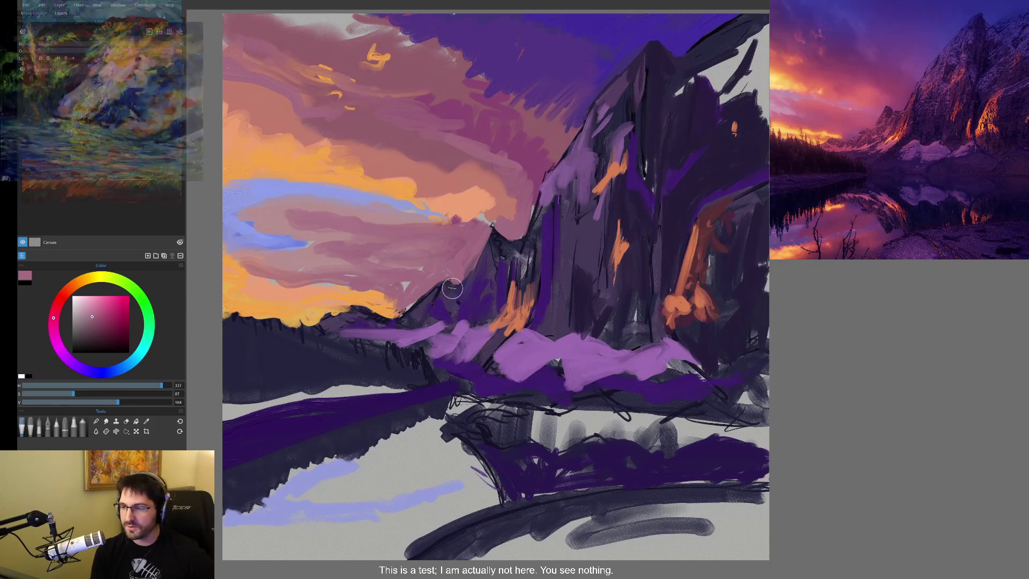
- Sample salmon from the cloud between the blue sky patch and the mountain, darken it slightly and paint tonal variations into that cloud
left_click(395, 198, "alt")
left_click(428, 200, "alt")
mouse_move(415, 179)
left_mouse_down()
mouse_move(470, 184)
mouse_move(498, 200)
mouse_move(474, 202)
mouse_move(482, 185)
mouse_move(466, 172)
mouse_move(420, 189)
left_mouse_up()
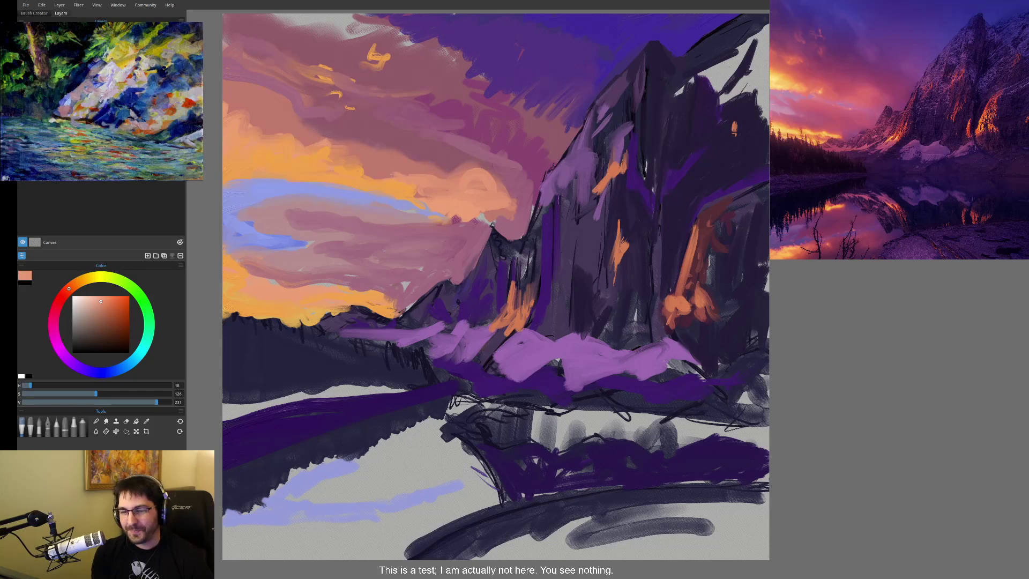
left_click(101, 306)
left_click_drag(434, 182, 496, 197)
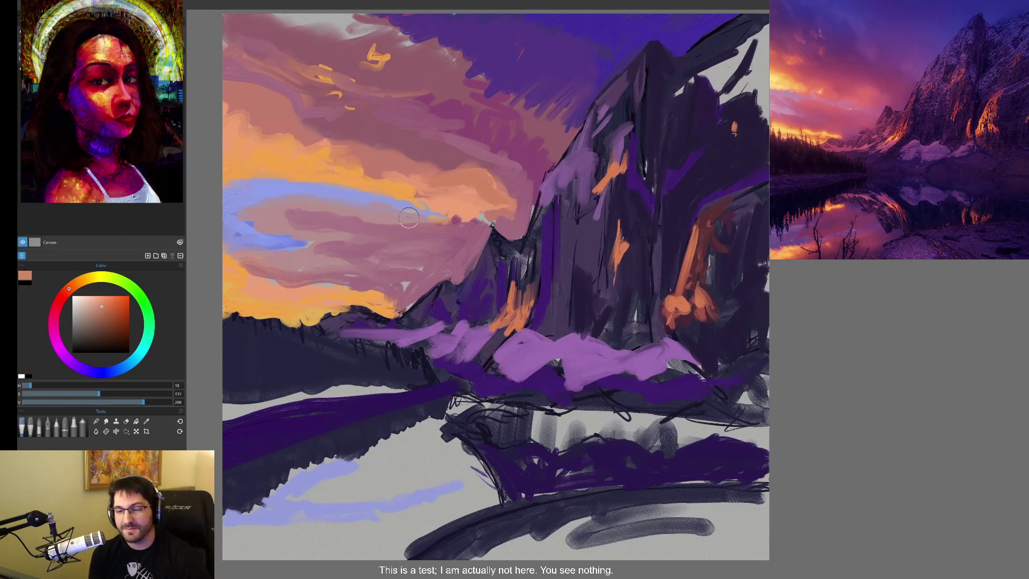
- Choose a more saturated coral and paint it through the orange cloud beside the mountain, the orange band and the upper-left clouds
left_click(461, 194, "alt")
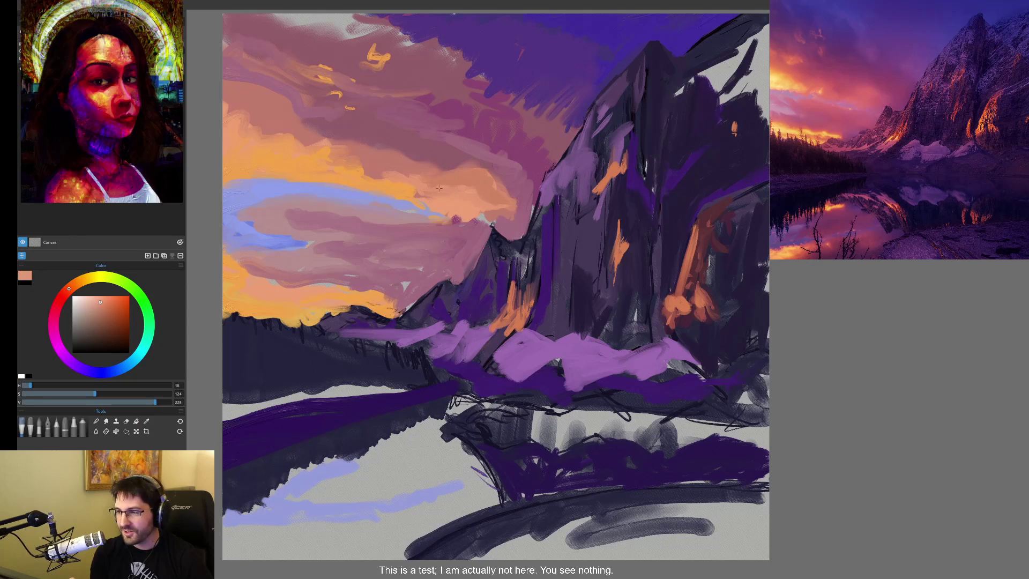
left_click(470, 179, "alt")
left_click(106, 301)
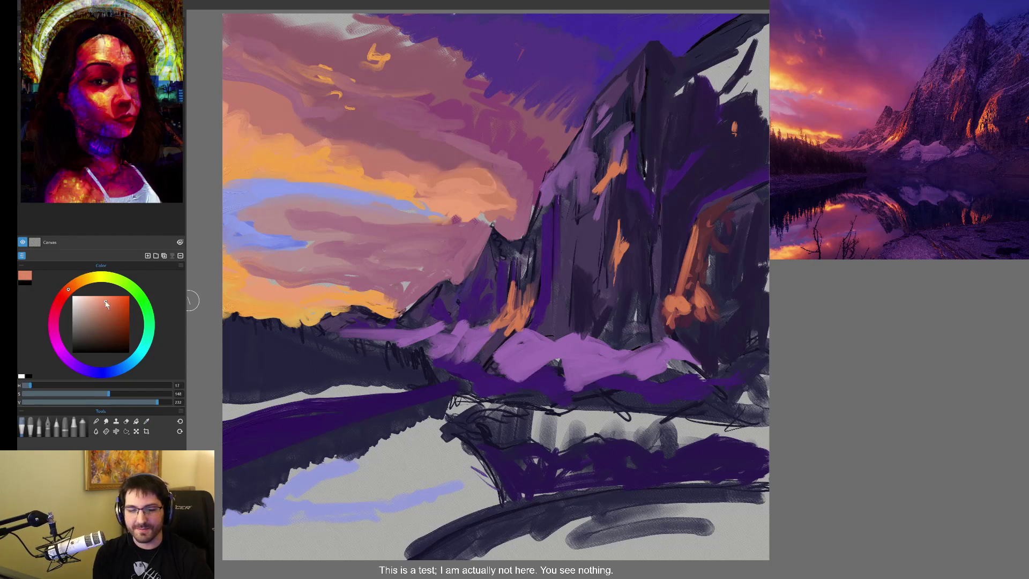
mouse_move(446, 172)
left_mouse_down()
mouse_move(500, 188)
mouse_move(409, 176)
mouse_move(486, 206)
mouse_move(462, 215)
left_mouse_up()
left_click_drag(381, 175, 376, 167)
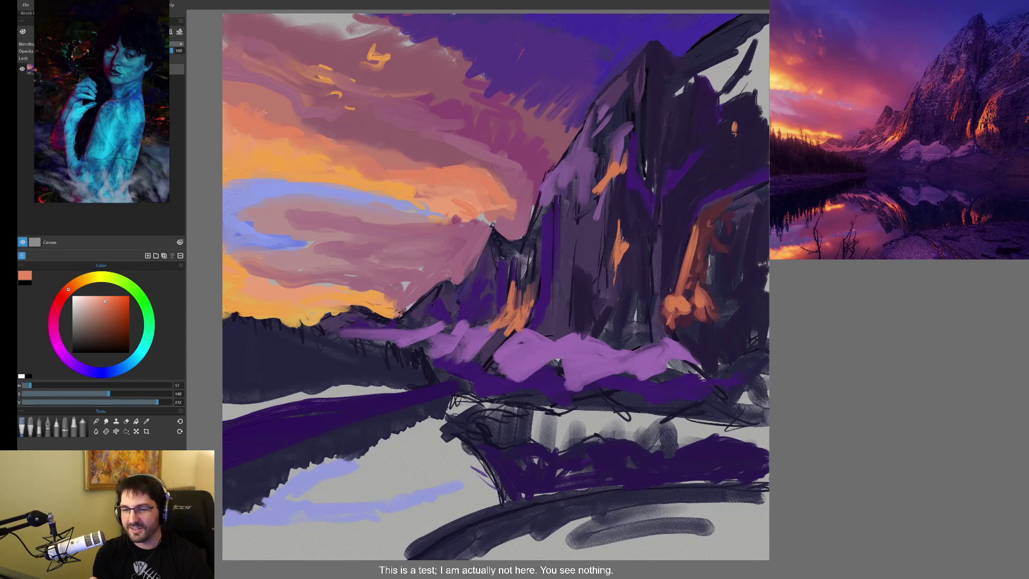
mouse_move(291, 99)
left_mouse_down()
mouse_move(230, 86)
mouse_move(328, 100)
mouse_move(314, 91)
left_mouse_up()
mouse_move(313, 91)
left_mouse_down()
mouse_move(354, 98)
mouse_move(385, 126)
left_mouse_up()
left_click_drag(354, 79, 349, 92)
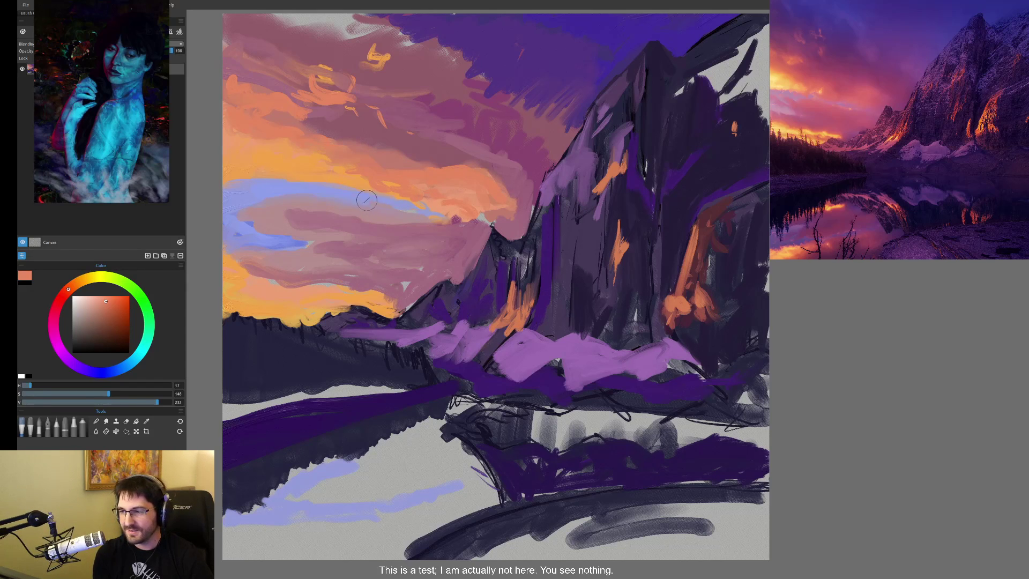
- Sample the cloud orange, lighten it to pale peach and paint blended highlights along the cloud edge above the blue sky patch
left_click(357, 179, "alt")
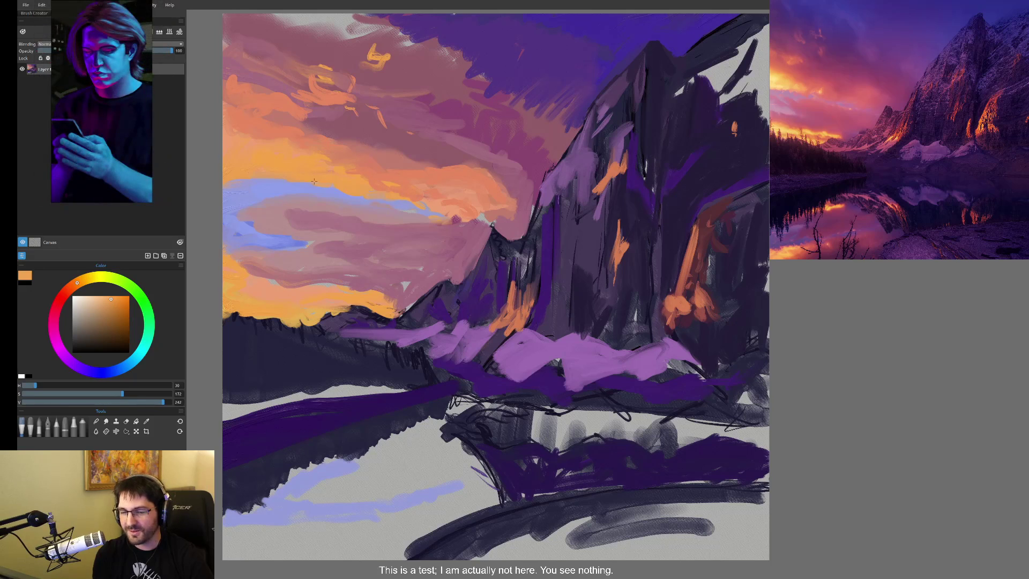
left_click(240, 171, "alt")
left_click_drag(111, 299, 96, 296)
mouse_move(226, 177)
left_mouse_down()
mouse_move(291, 179)
mouse_move(255, 162)
mouse_move(279, 167)
left_mouse_up()
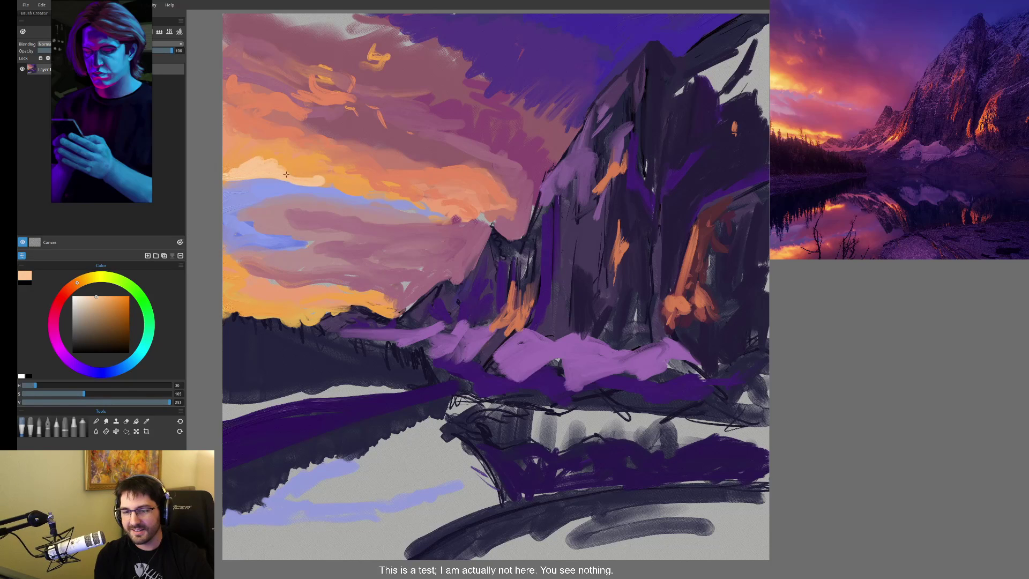
left_click(301, 165, "alt")
left_click(294, 178, "alt")
left_click_drag(294, 178, 339, 184)
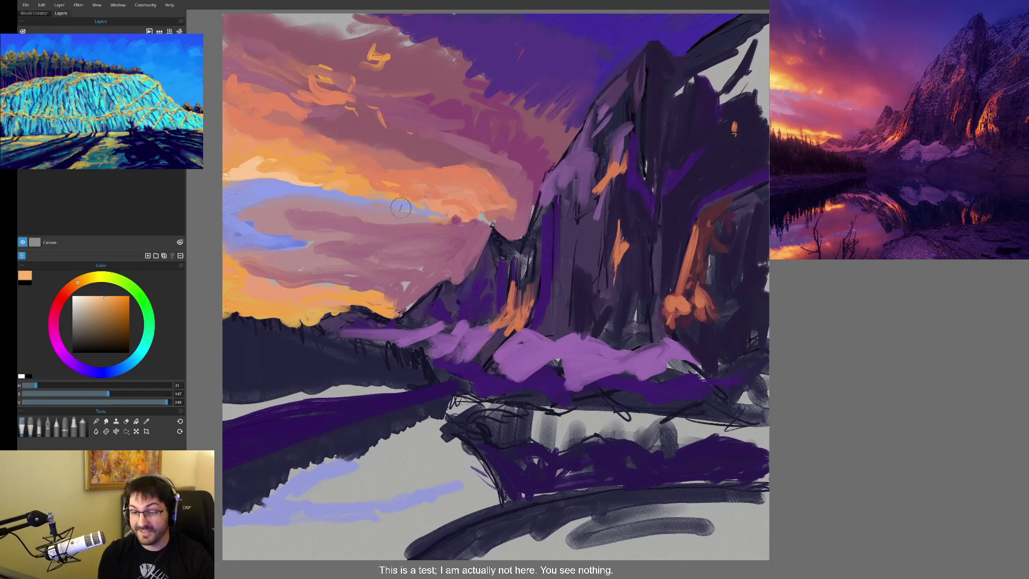
- Soften the blue sky patch's edge with sampled cloud colours and cover the small magenta mark below the orange cloud
left_click(357, 199, "alt")
left_click(378, 225, "alt")
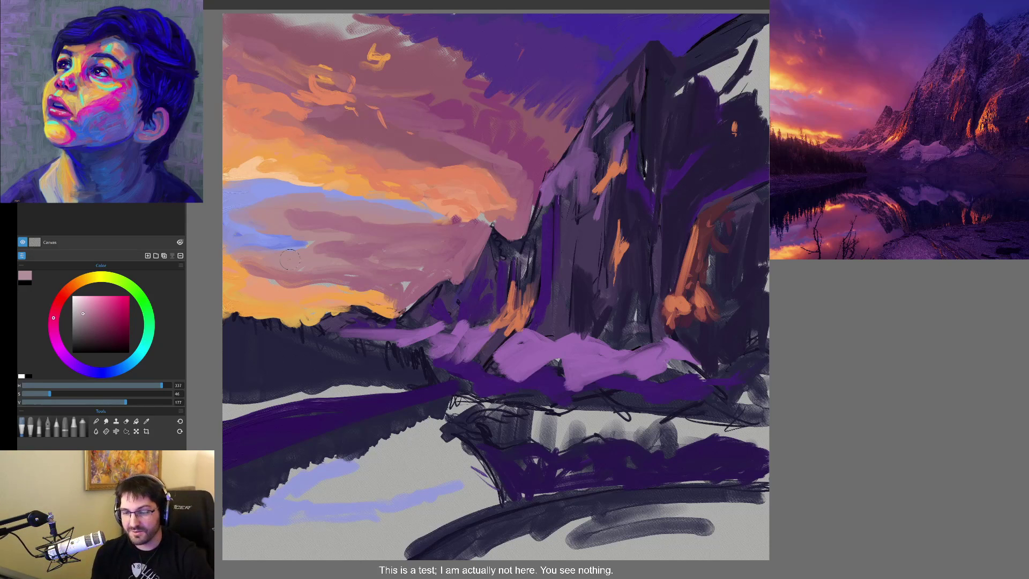
left_click(442, 228, "alt")
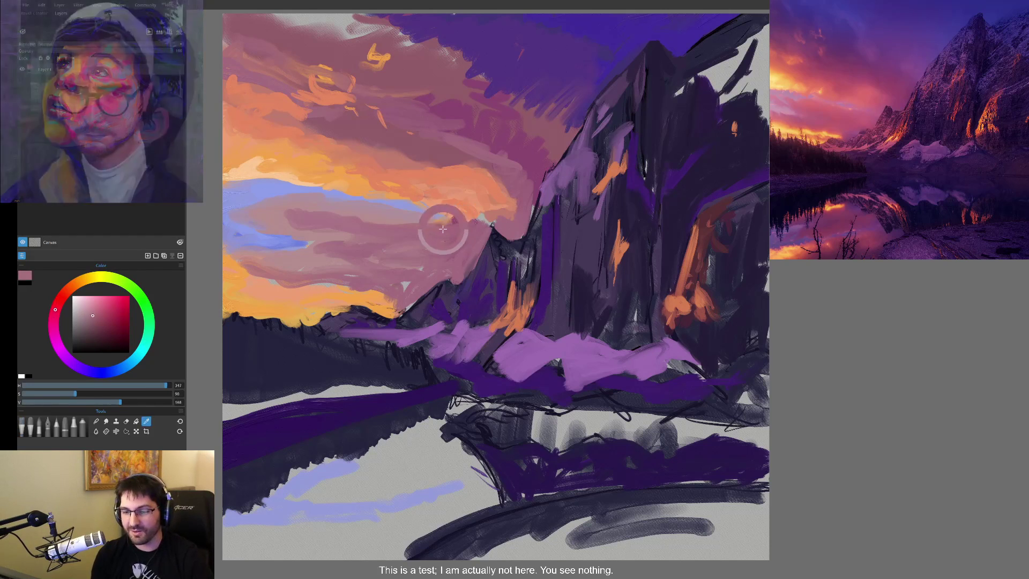
left_click(451, 209, "alt")
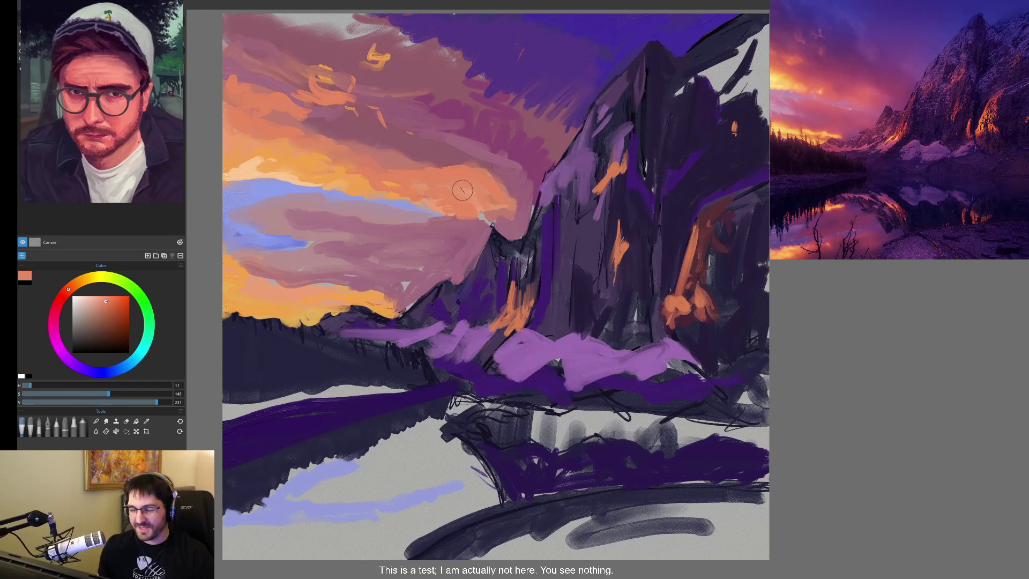
- Choose a dark blue and paint shadow strokes down the small peak and the lower left side of the main mountain
left_click(500, 244, "alt")
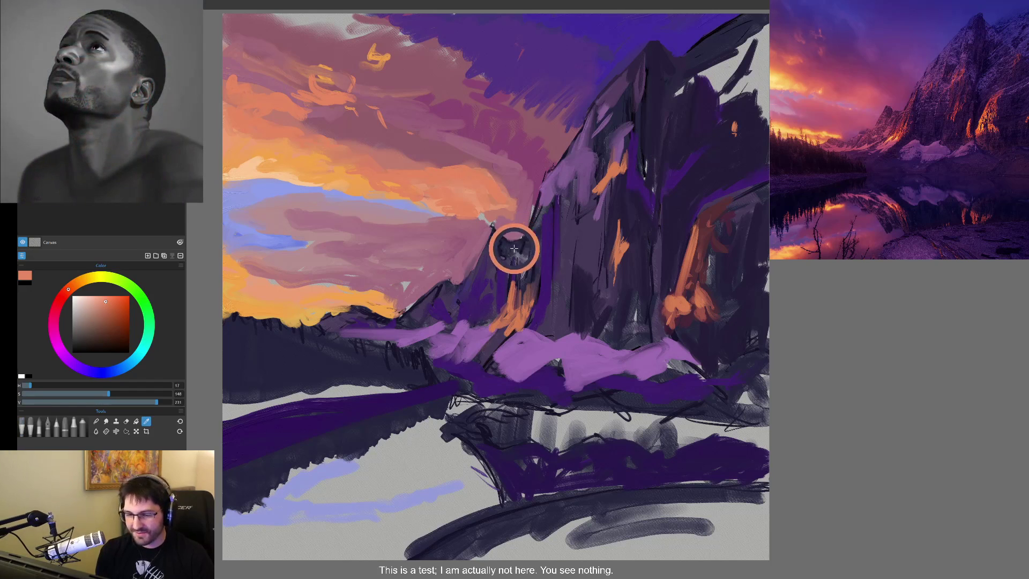
left_click_drag(500, 245, 489, 243)
left_click(105, 337)
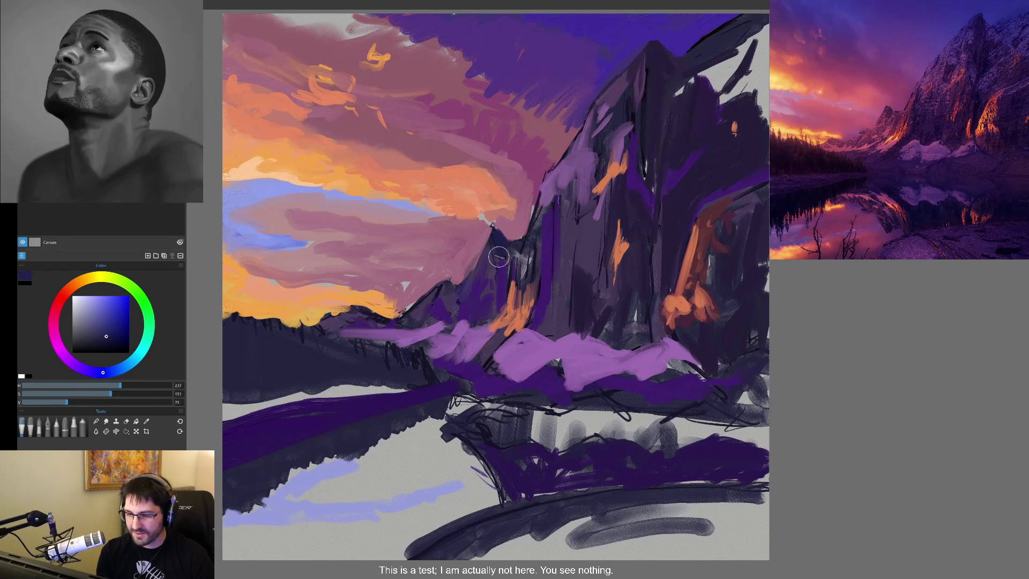
mouse_move(503, 252)
left_mouse_down()
mouse_move(540, 279)
mouse_move(545, 223)
mouse_move(545, 292)
mouse_move(540, 306)
mouse_move(540, 276)
mouse_move(539, 302)
mouse_move(509, 345)
left_mouse_up()
left_click_drag(538, 333, 547, 316)
left_click_drag(549, 281, 557, 274)
mouse_move(551, 316)
left_mouse_down()
mouse_move(551, 198)
mouse_move(563, 169)
left_mouse_up()
- Add dark blue strokes up the main mountain's left face and paint a deeper, more saturated blue vertical shadow below the summit
left_click_drag(582, 207, 603, 134)
mouse_move(603, 155)
left_mouse_down()
mouse_move(600, 107)
mouse_move(601, 121)
left_mouse_up()
mouse_move(597, 109)
left_mouse_down()
mouse_move(600, 166)
mouse_move(610, 128)
left_mouse_up()
mouse_move(605, 87)
left_mouse_down()
mouse_move(613, 167)
mouse_move(604, 157)
mouse_move(647, 164)
mouse_move(645, 153)
left_mouse_up()
left_click(118, 339)
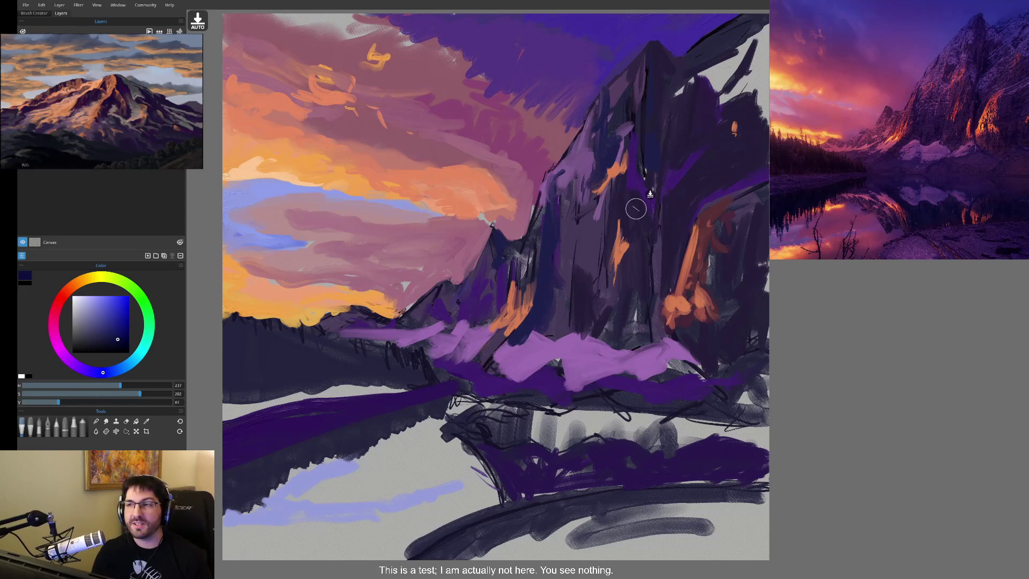
left_click_drag(660, 85, 656, 177)
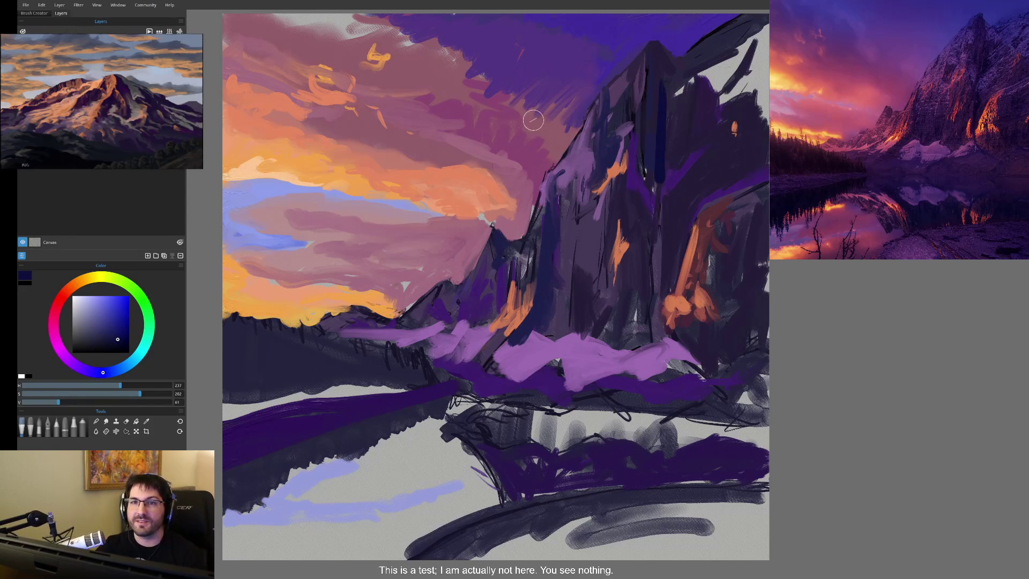
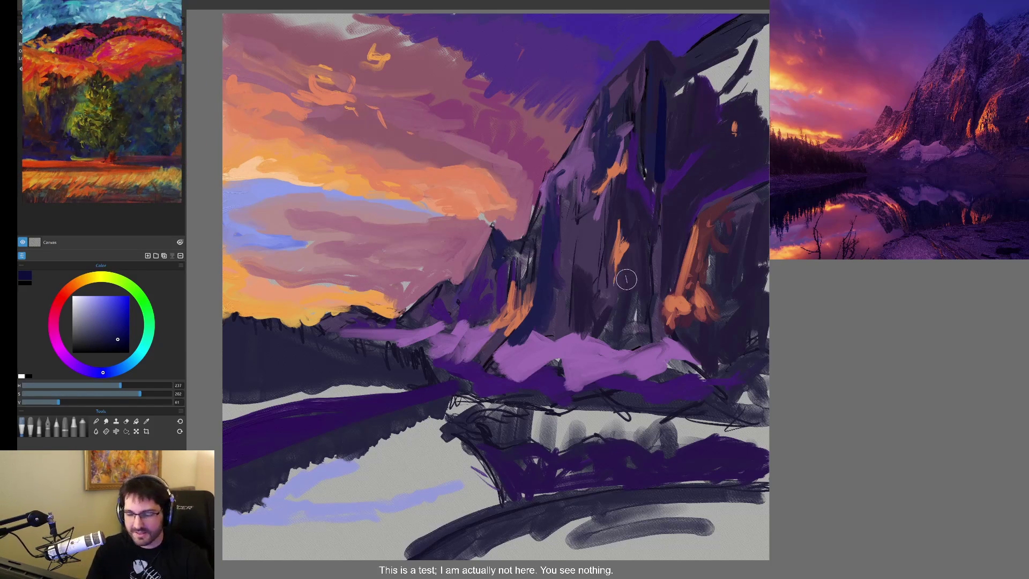
- Sample dark purple and blue tones from the mountain and paint vertical rock strokes down the main mountain's left face
left_click(611, 219, "alt")
left_click(648, 168, "alt")
left_click(645, 170, "alt")
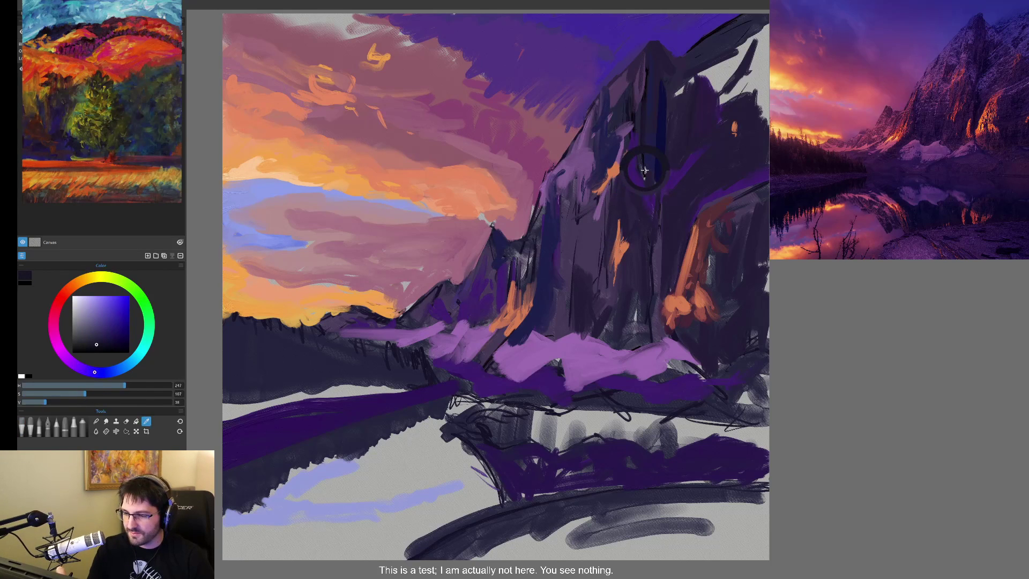
left_click_drag(591, 202, 561, 330)
left_click_drag(562, 244, 557, 310)
left_click(581, 263, "alt")
left_click(544, 303, "alt")
mouse_move(543, 316)
left_mouse_down()
mouse_move(566, 293)
mouse_move(568, 254)
mouse_move(557, 302)
mouse_move(559, 217)
left_mouse_up()
left_click(558, 245, "alt")
mouse_move(587, 212)
left_mouse_down()
mouse_move(597, 336)
mouse_move(619, 320)
mouse_move(607, 287)
left_mouse_up()
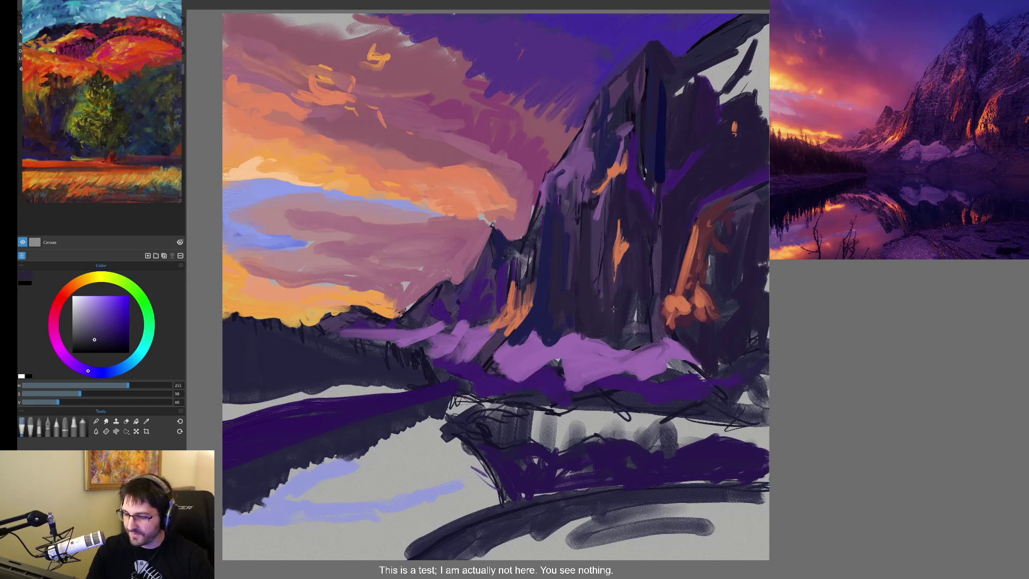
- Sample the rock's orange, lighten it slightly and extend the highlights down the central face and the orange cliff beside it
left_click(670, 304, "alt")
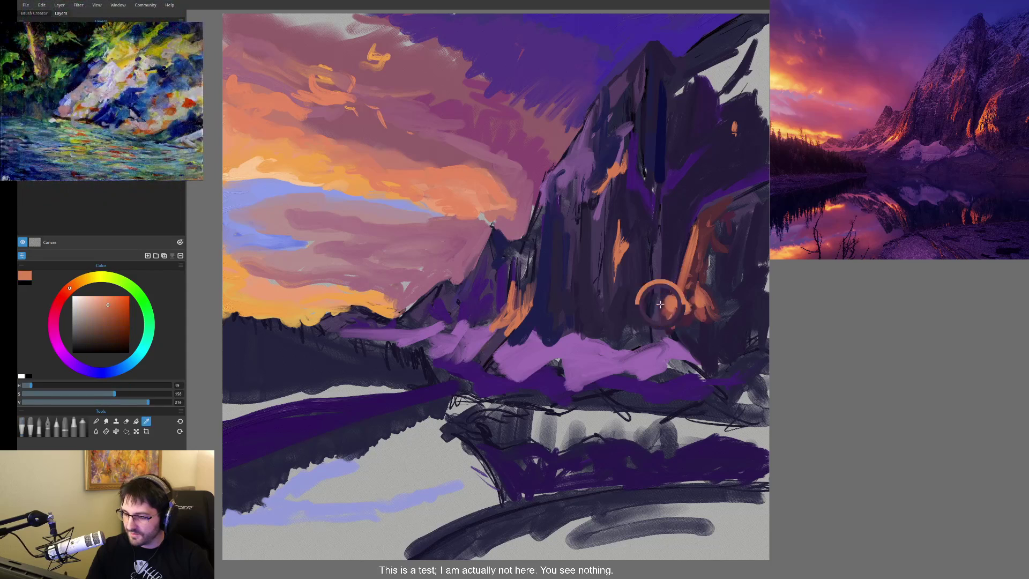
left_click(107, 300)
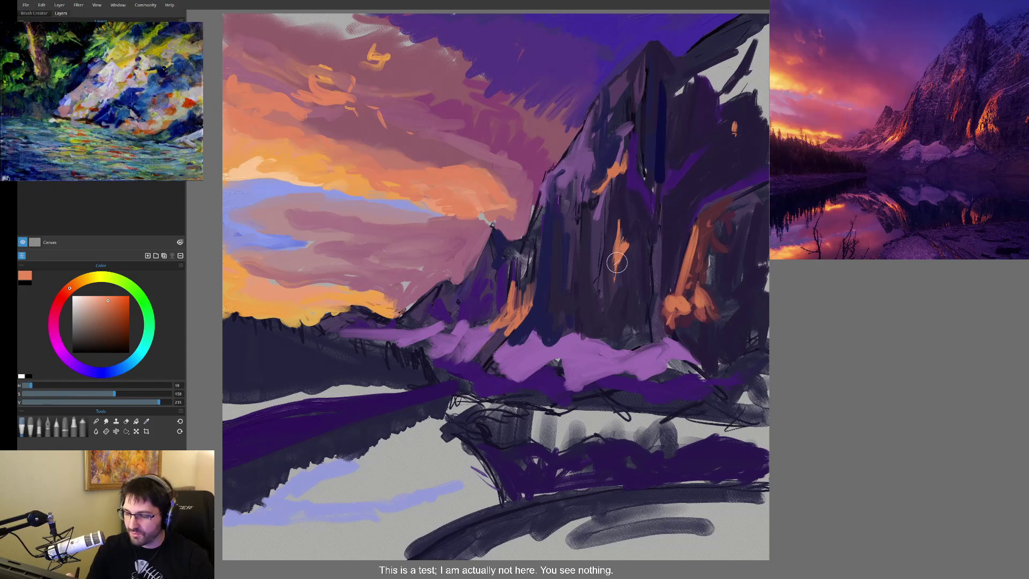
mouse_move(616, 267)
left_mouse_down()
mouse_move(612, 306)
mouse_move(606, 289)
left_mouse_up()
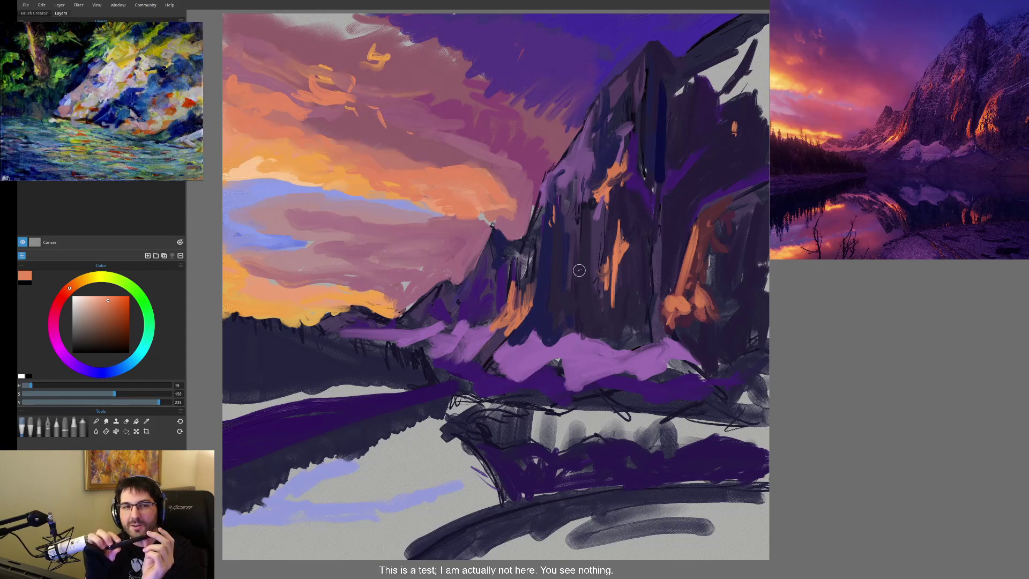
left_click(689, 241, "alt")
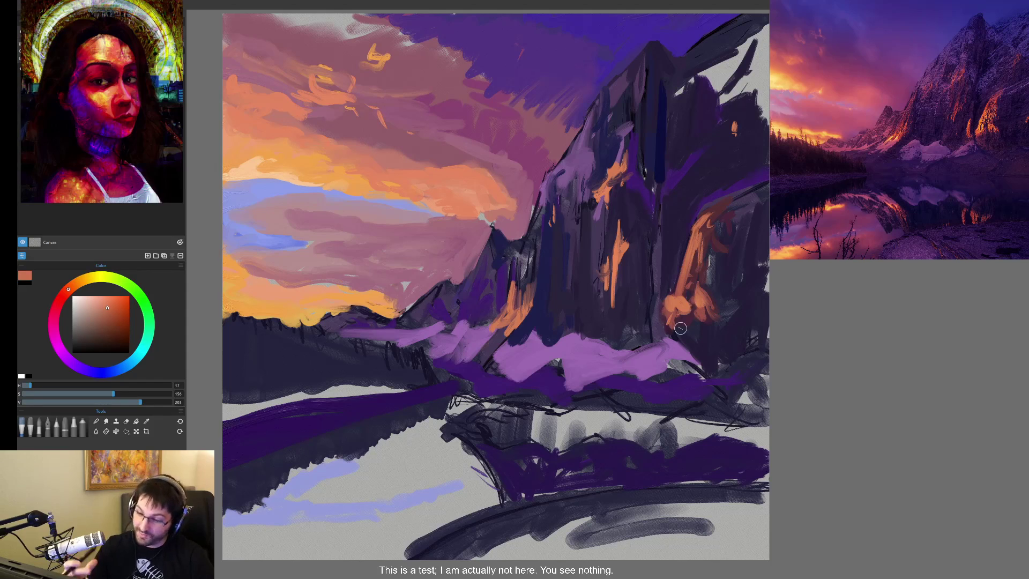
left_click(698, 243, "alt")
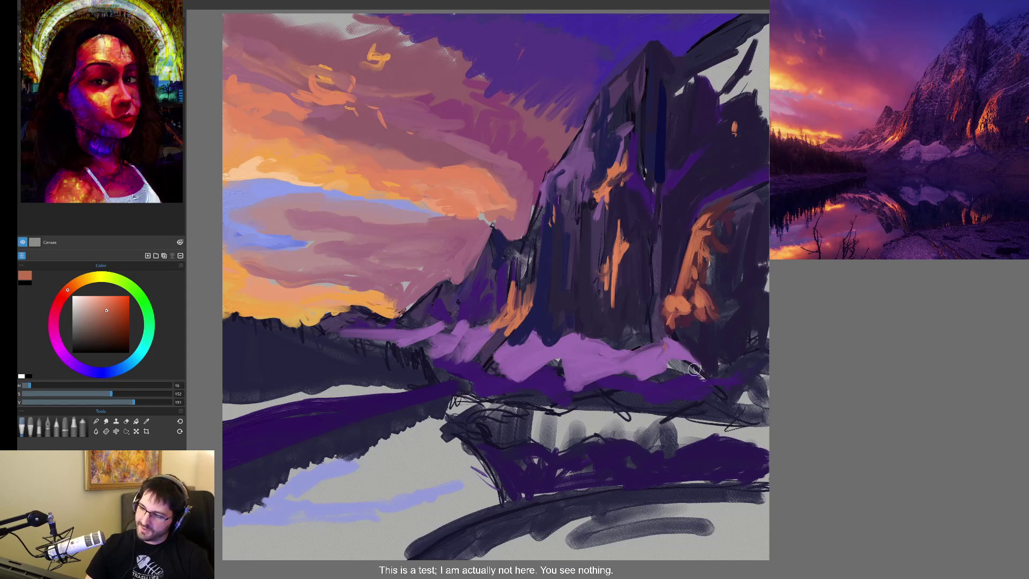
- Paint short orange reflection marks in the dark purple water and a lilac reflection of the snow band above them
mouse_move(648, 478)
left_mouse_down()
mouse_move(650, 466)
mouse_move(648, 485)
mouse_move(664, 471)
mouse_move(710, 481)
left_mouse_up()
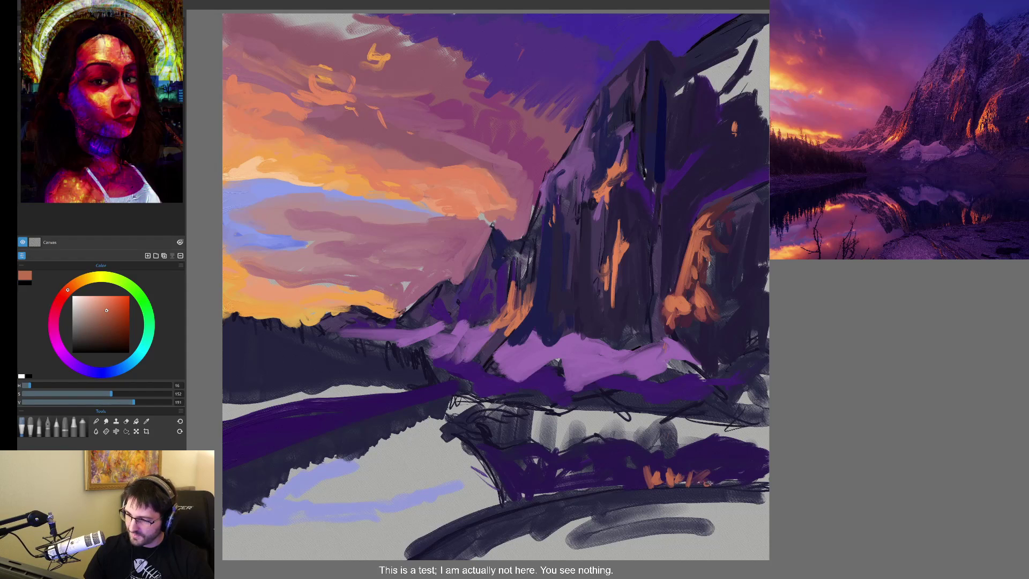
left_click(620, 391, "alt")
mouse_move(543, 436)
left_mouse_down()
mouse_move(495, 420)
mouse_move(508, 438)
mouse_move(540, 418)
mouse_move(521, 412)
mouse_move(501, 421)
mouse_move(506, 432)
mouse_move(586, 405)
mouse_move(568, 412)
mouse_move(604, 425)
mouse_move(533, 435)
left_mouse_up()
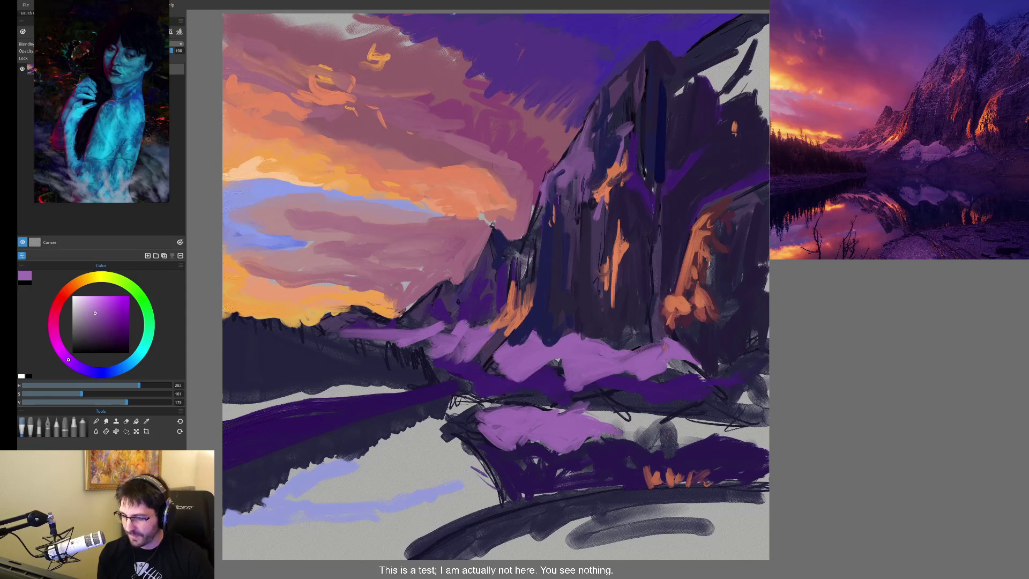
mouse_move(584, 409)
left_mouse_down()
mouse_move(635, 429)
mouse_move(600, 418)
mouse_move(659, 420)
mouse_move(675, 447)
mouse_move(652, 416)
left_mouse_up()
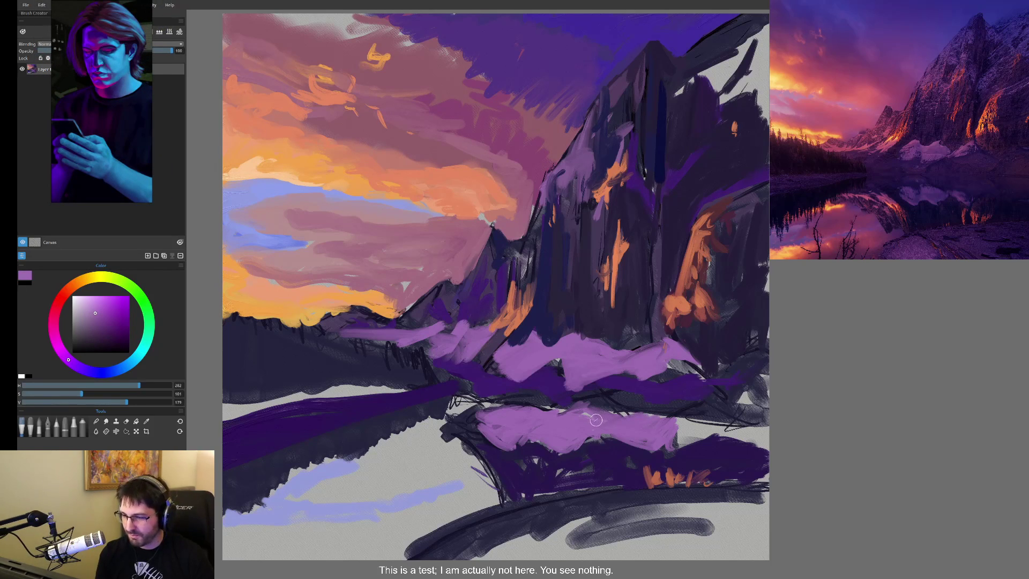
- Sample dark purples and cover the sketch lines along the shore between the snow band and its lilac reflection
left_click(544, 375, "alt")
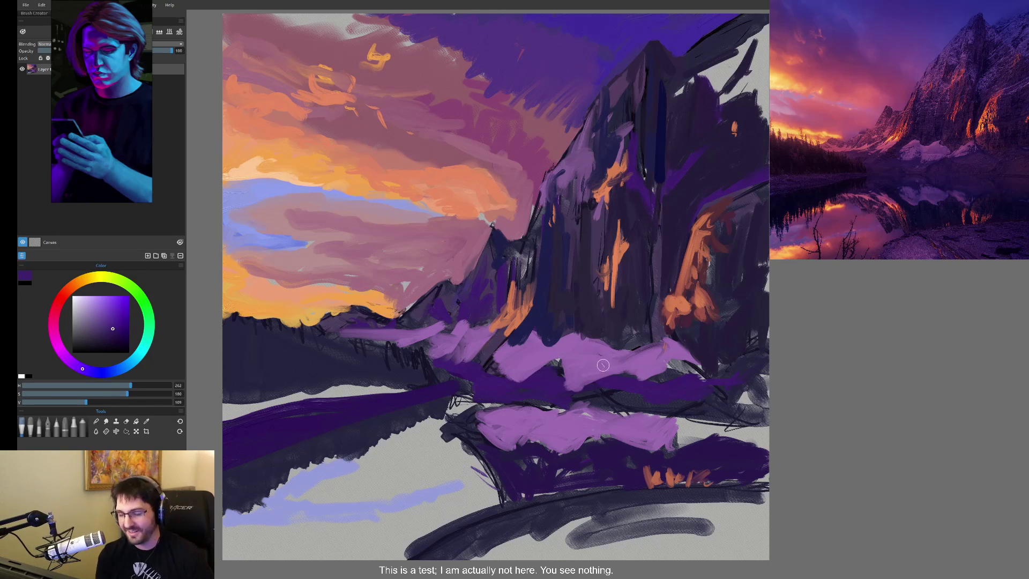
left_click(602, 409, "alt")
mouse_move(568, 408)
left_mouse_down()
mouse_move(636, 390)
mouse_move(595, 402)
mouse_move(675, 411)
mouse_move(745, 394)
left_mouse_up()
left_click(621, 391, "alt")
left_click(617, 372, "alt")
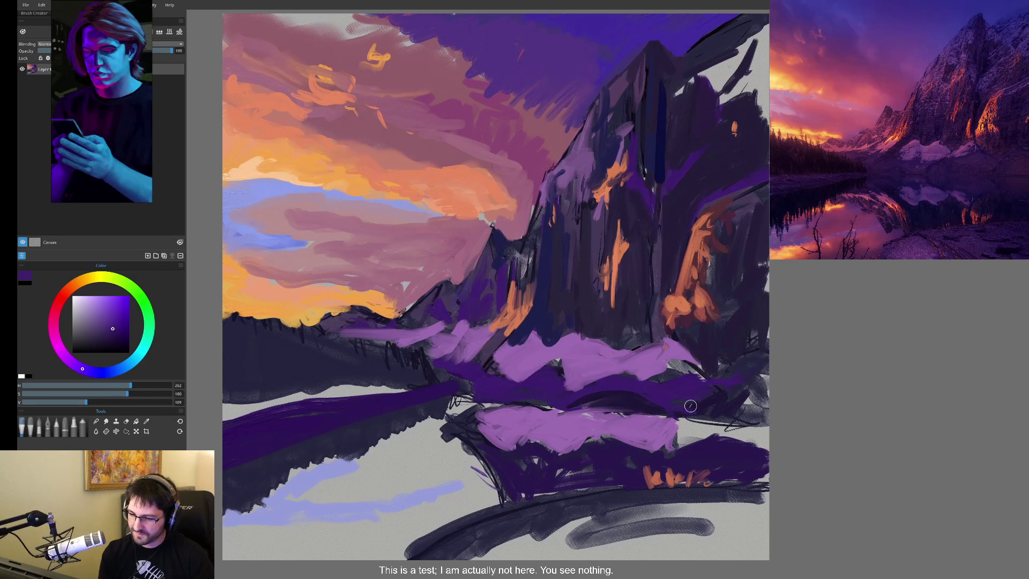
- Paint dark navy and maroon strokes along the far right shore beside the lilac reflection
left_click(669, 416, "alt")
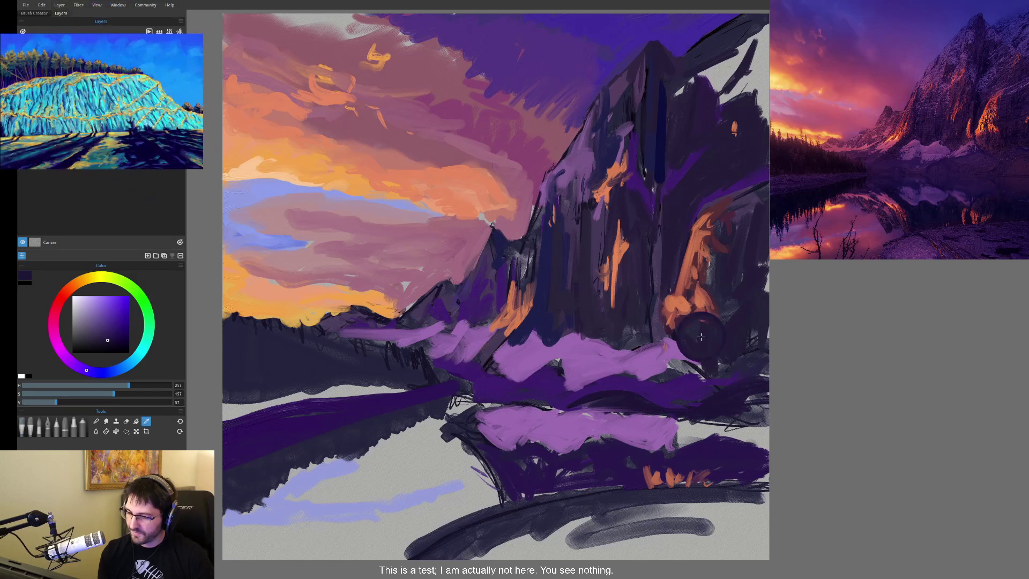
left_click(681, 323, "alt")
mouse_move(713, 412)
left_mouse_down()
mouse_move(769, 405)
mouse_move(709, 416)
mouse_move(742, 417)
left_mouse_up()
left_click(730, 408, "alt")
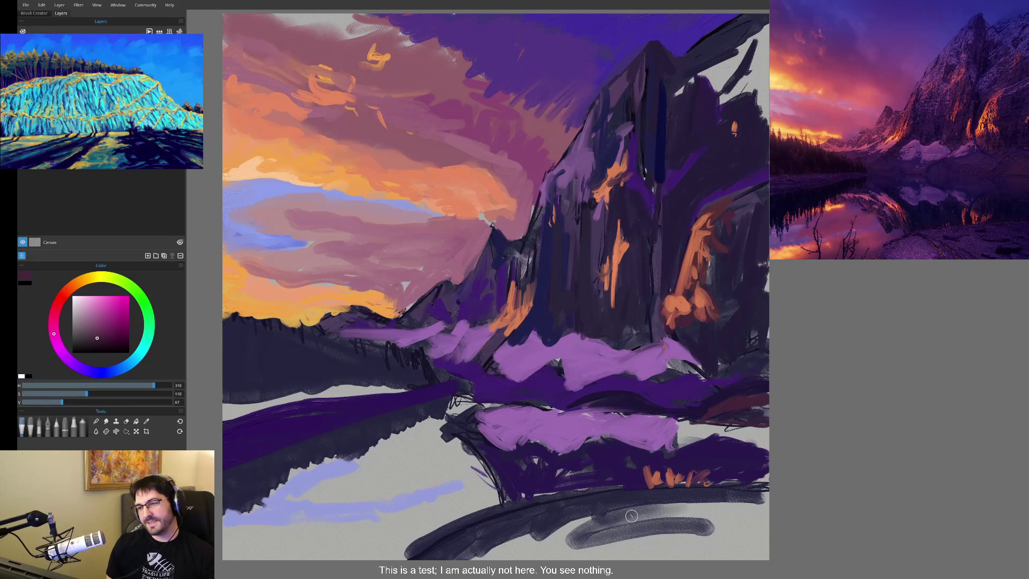
- Sample the summit's muted purple and fill the unpainted gaps in the mountain's upper right slope
left_click(646, 67, "alt")
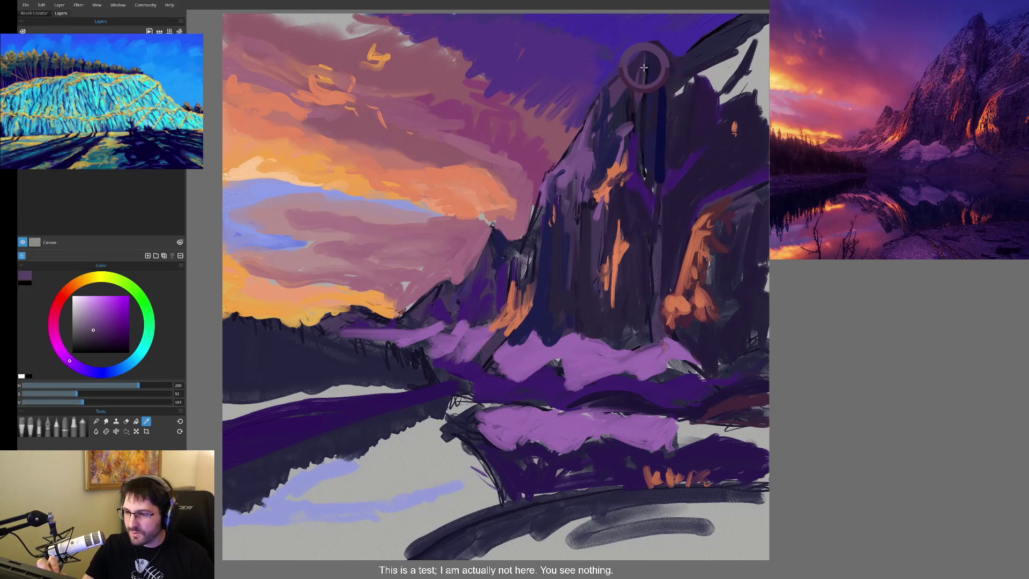
mouse_move(753, 42)
left_mouse_down()
mouse_move(689, 78)
mouse_move(704, 75)
mouse_move(720, 93)
mouse_move(737, 70)
mouse_move(742, 93)
mouse_move(761, 64)
mouse_move(734, 98)
mouse_move(765, 131)
left_mouse_up()
left_click_drag(731, 101, 742, 84)
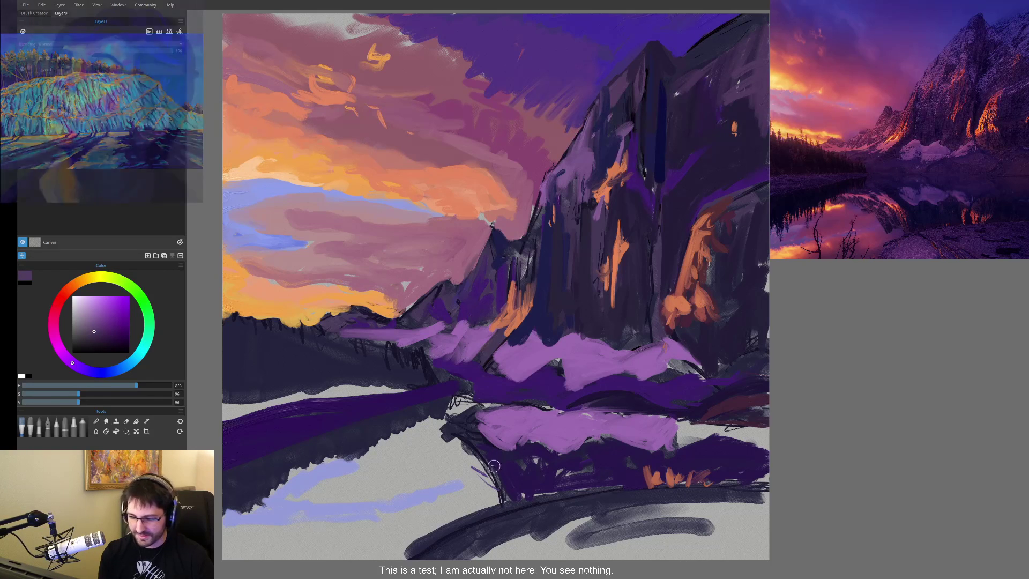
- Sample the dark navy and fill the sketched mountain reflection where the treeline reflection meets the lilac band
left_click(473, 451, "alt")
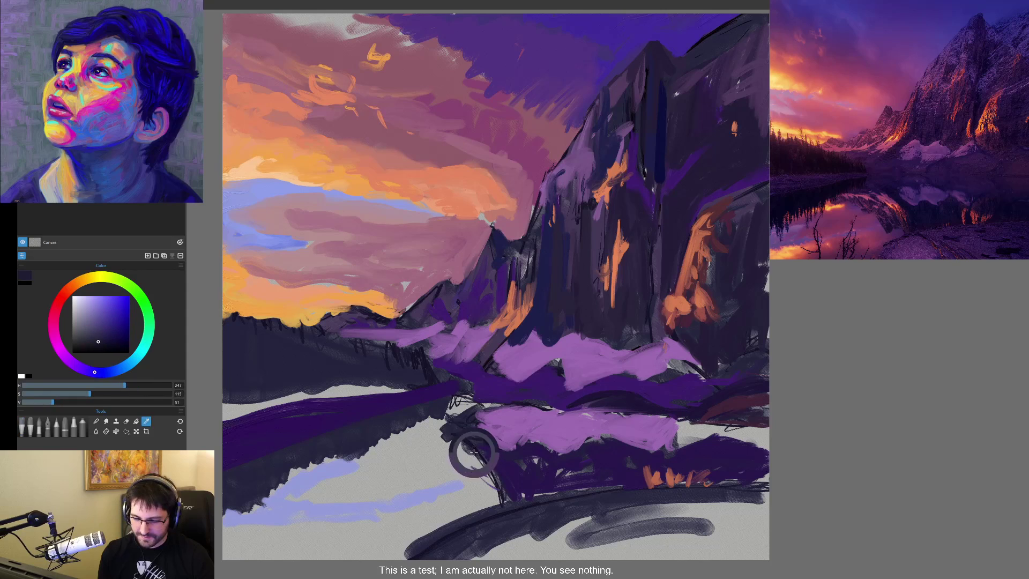
mouse_move(466, 445)
left_mouse_down()
mouse_move(387, 446)
mouse_move(418, 450)
mouse_move(397, 435)
mouse_move(434, 421)
mouse_move(460, 471)
mouse_move(485, 485)
mouse_move(491, 459)
mouse_move(498, 479)
left_mouse_up()
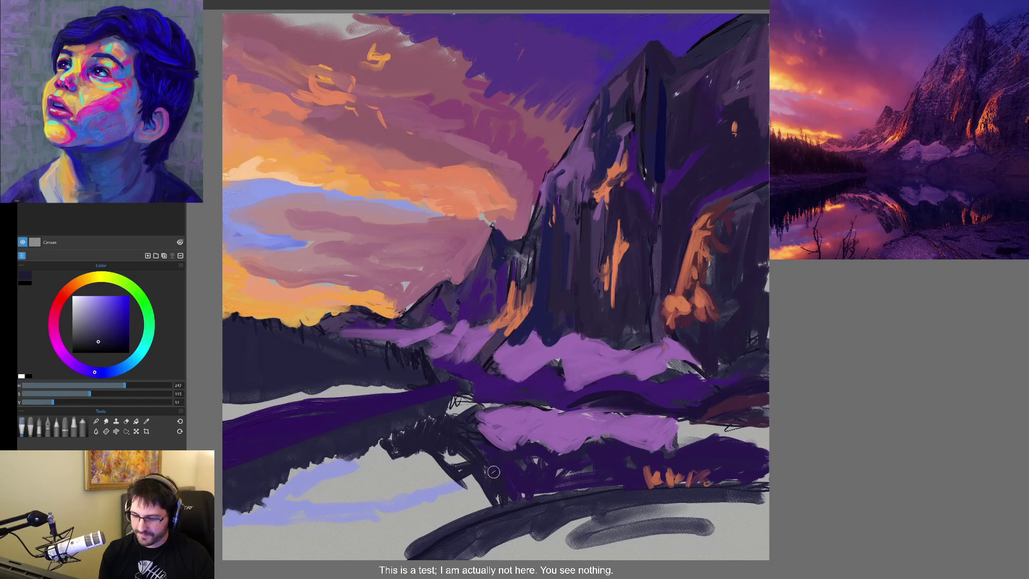
mouse_move(459, 441)
left_mouse_down()
mouse_move(475, 447)
mouse_move(456, 408)
mouse_move(494, 427)
left_mouse_up()
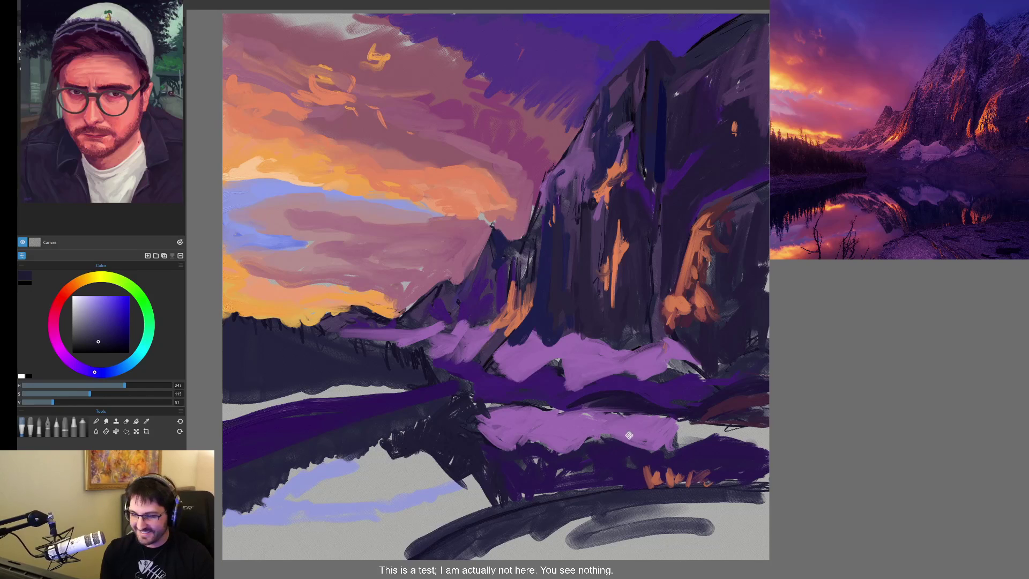
- Sample a dusty pink from the clouds and paint the sky's reflection in the lake along the dark reflection's lower edge
left_click_drag(628, 457, 629, 402)
key("alt")
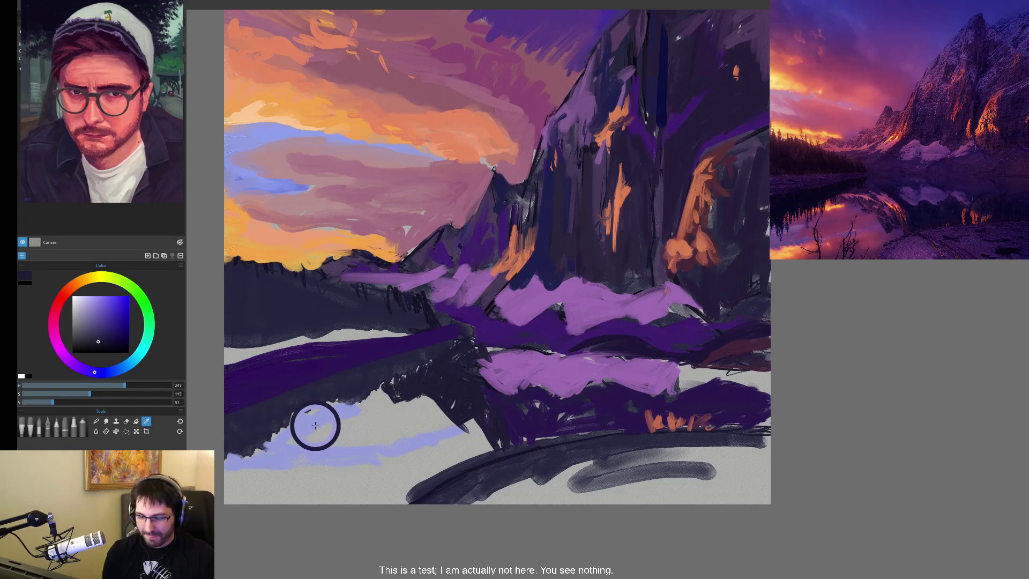
left_click(382, 177, "alt")
mouse_move(374, 400)
left_mouse_down()
mouse_move(289, 443)
mouse_move(387, 435)
mouse_move(388, 423)
mouse_move(333, 422)
mouse_move(379, 398)
mouse_move(367, 430)
mouse_move(429, 410)
left_mouse_up()
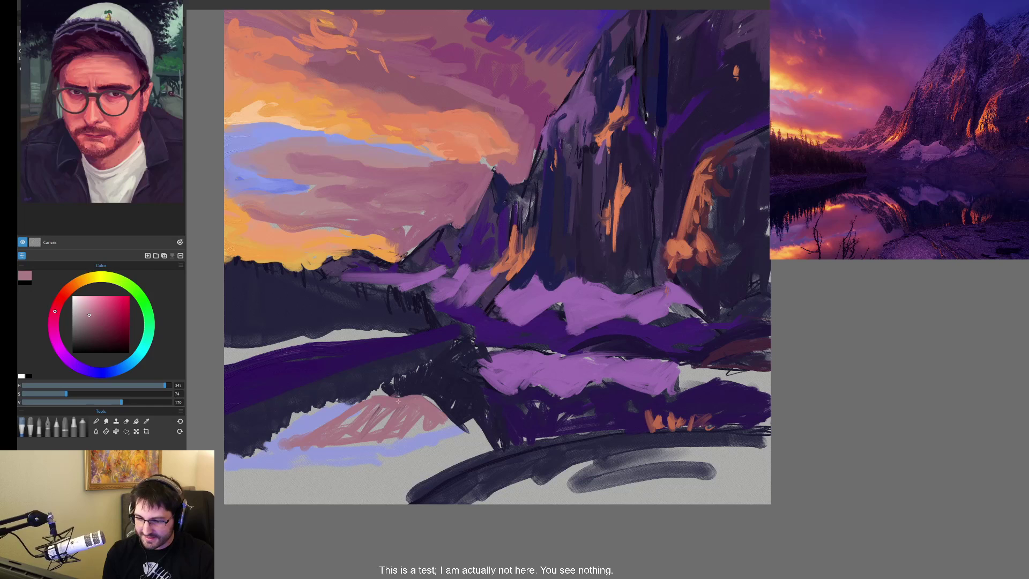
left_click(440, 410, "alt")
left_click_drag(421, 397, 458, 413)
left_click(409, 410, "alt")
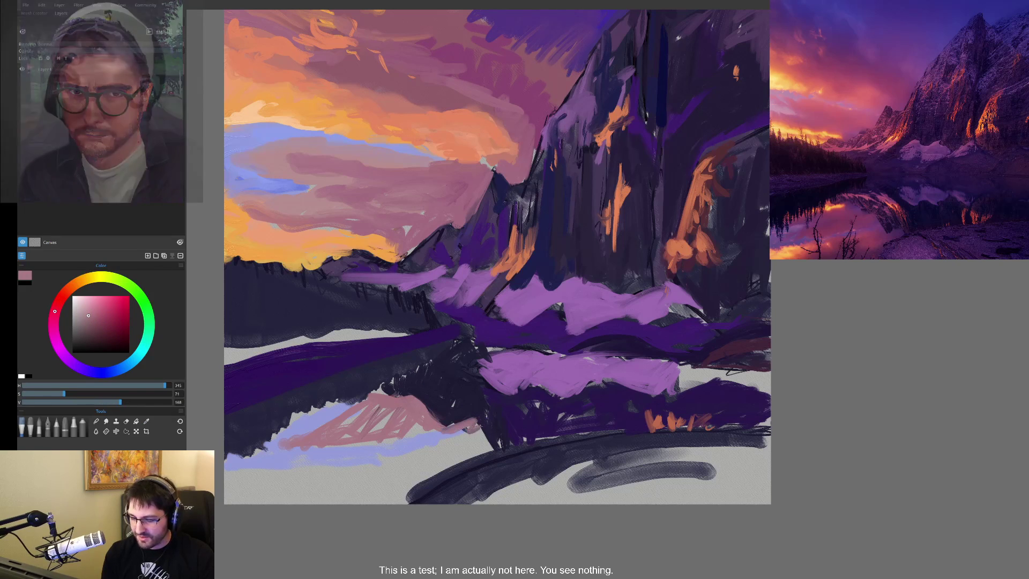
left_click(448, 425, "alt")
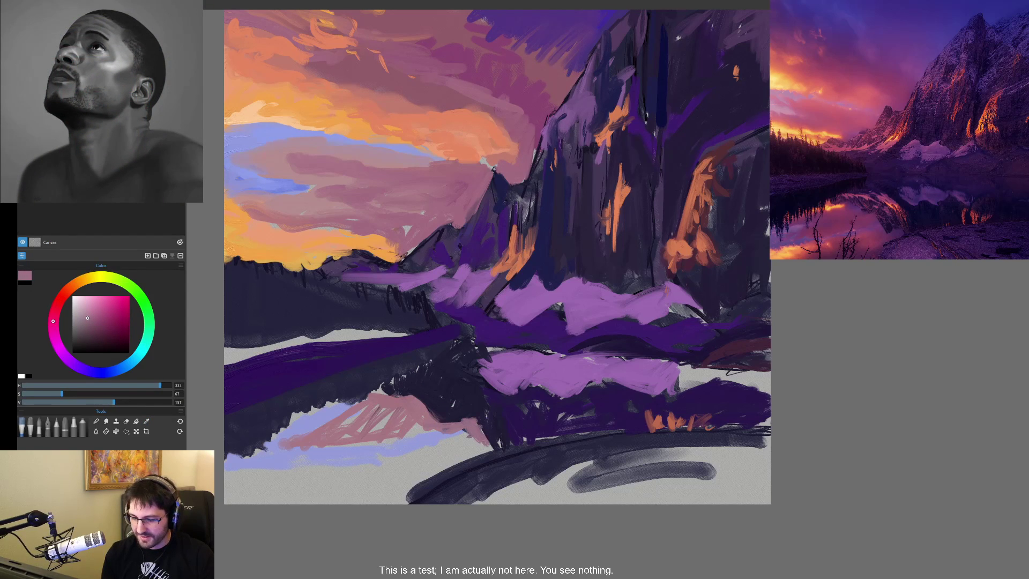
mouse_move(474, 426)
left_mouse_down()
mouse_move(496, 445)
mouse_move(509, 437)
mouse_move(462, 407)
mouse_move(410, 399)
mouse_move(489, 435)
left_mouse_up()
- Fill the gaps beside the pink reflection and below the lilac band with sampled dark navy and purple
left_click(462, 396, "alt")
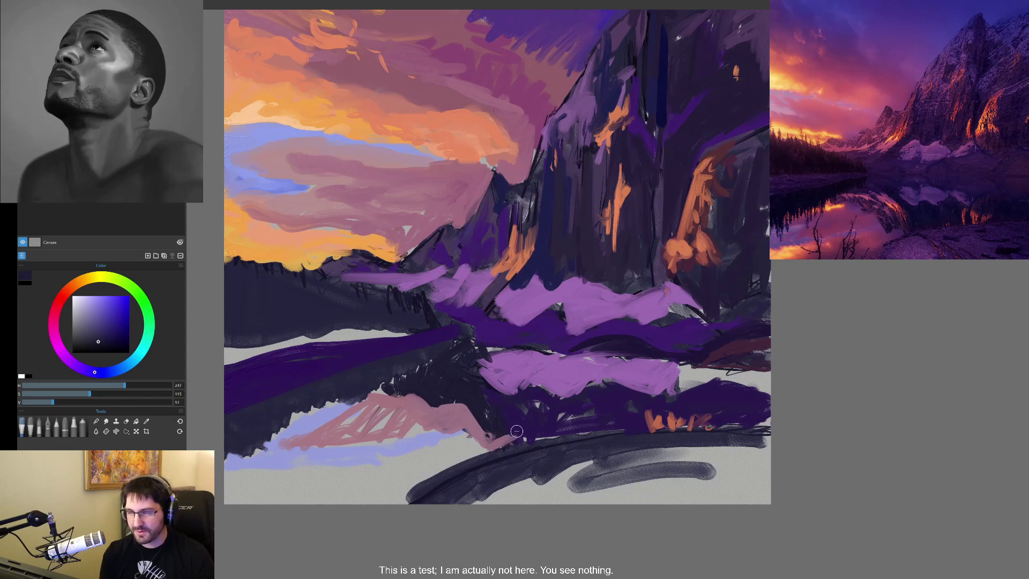
left_click(459, 420, "alt")
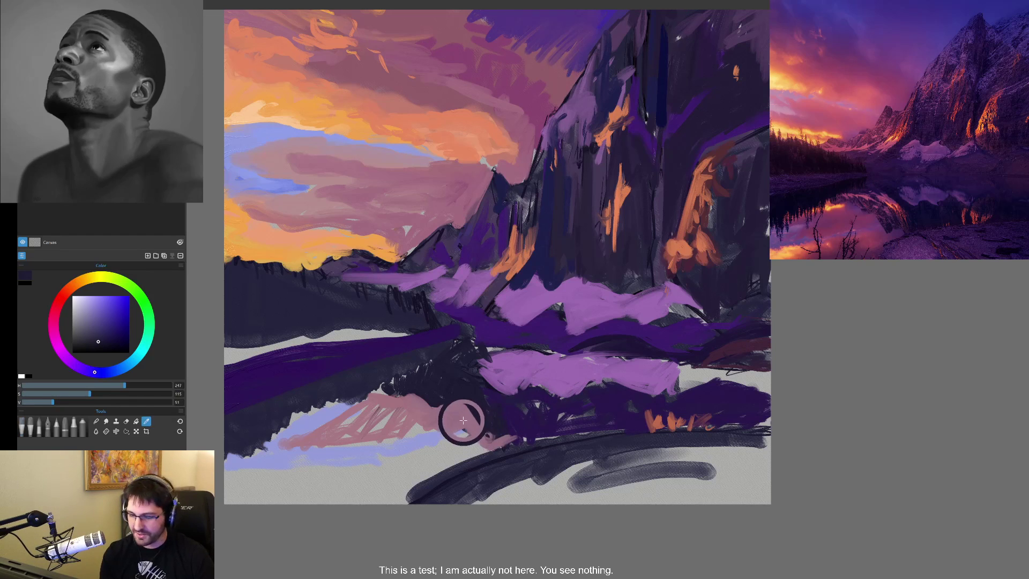
left_click(498, 432, "alt")
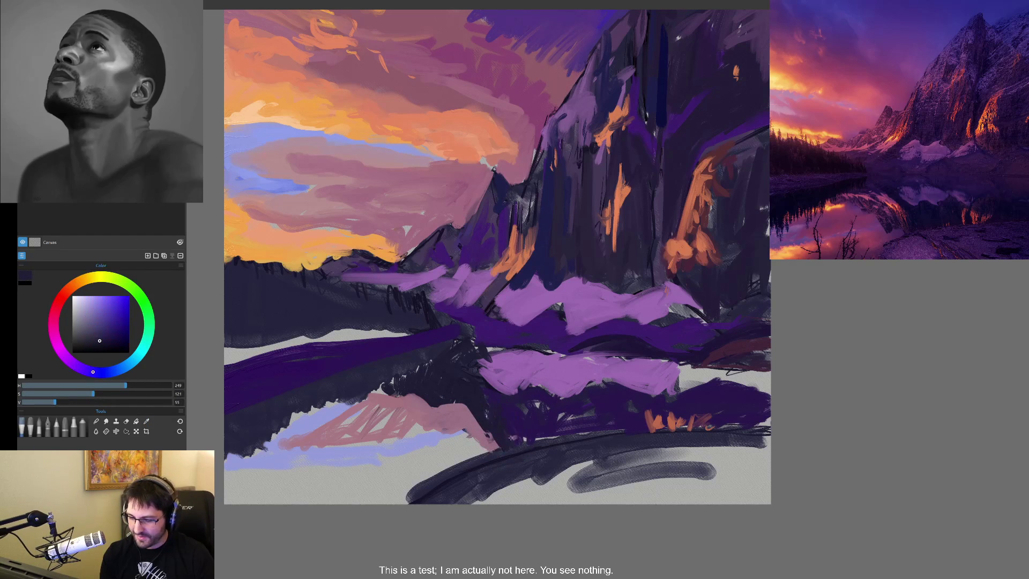
left_click_drag(530, 442, 589, 433)
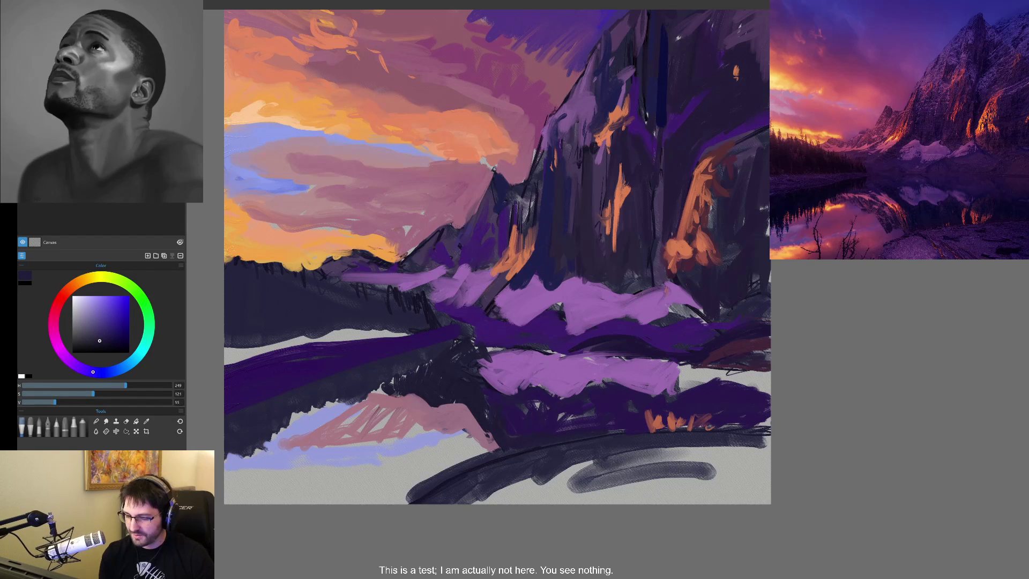
left_click(493, 390, "alt")
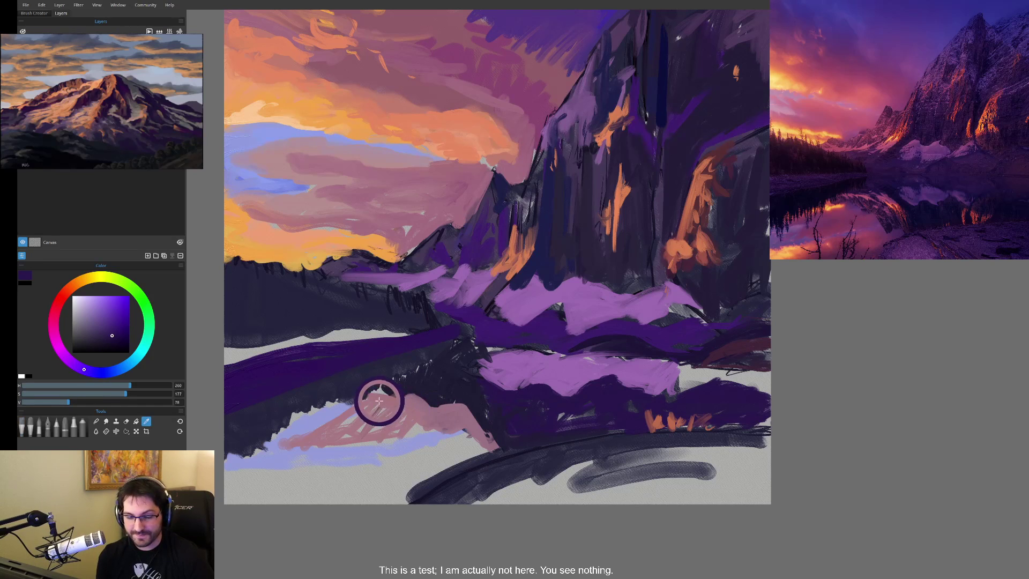
- Sample the lake's lavender and pink and paint over the upper edge of the sky reflection beneath the dark treeline
left_click(348, 409, "alt")
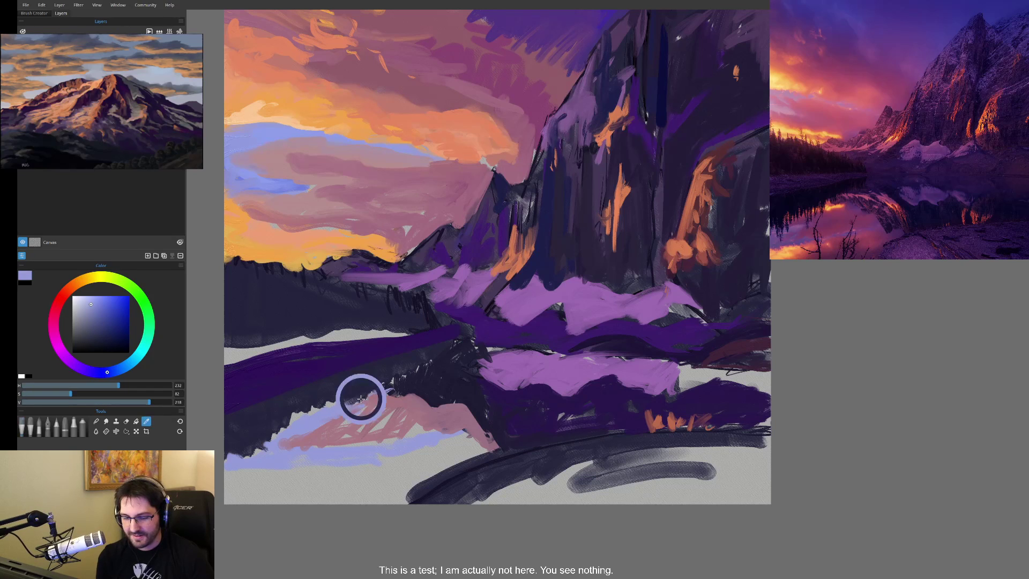
left_click(375, 407, "alt")
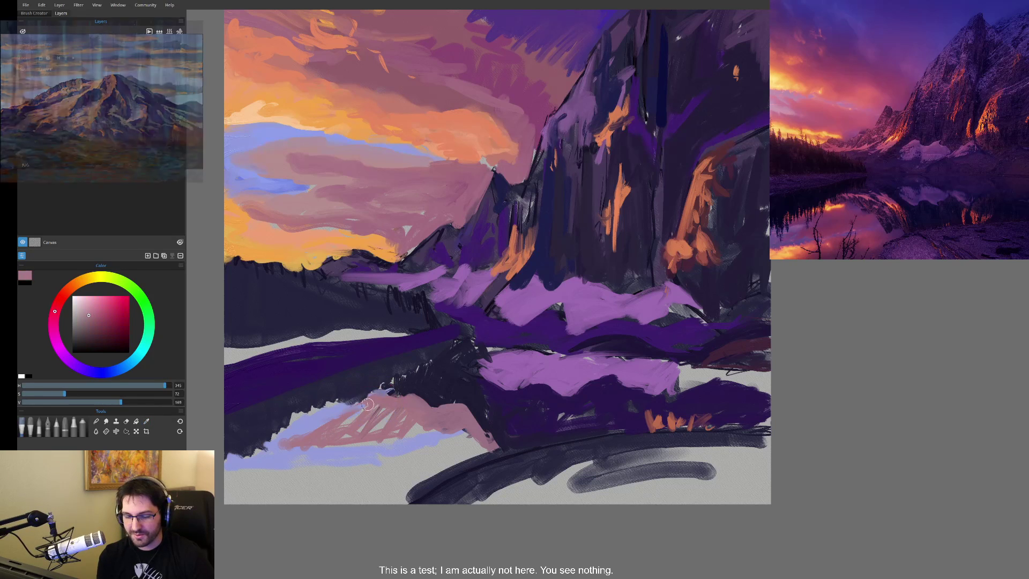
left_click_drag(343, 398, 310, 405)
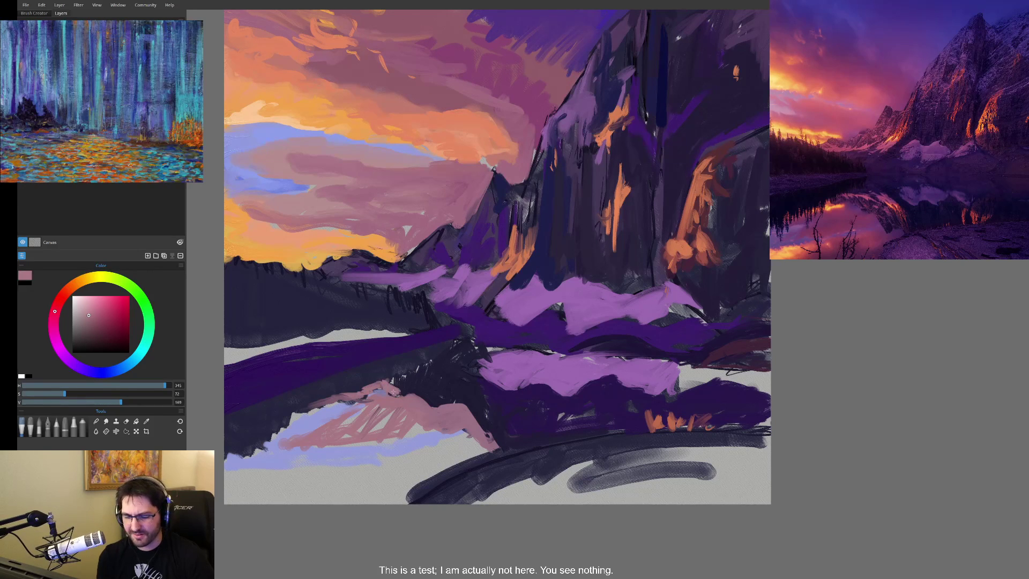
- Choose a darker navy and paint jagged tree reflections along the lake's left bank, touching up their edge with sampled lavender
left_click(407, 379, "alt")
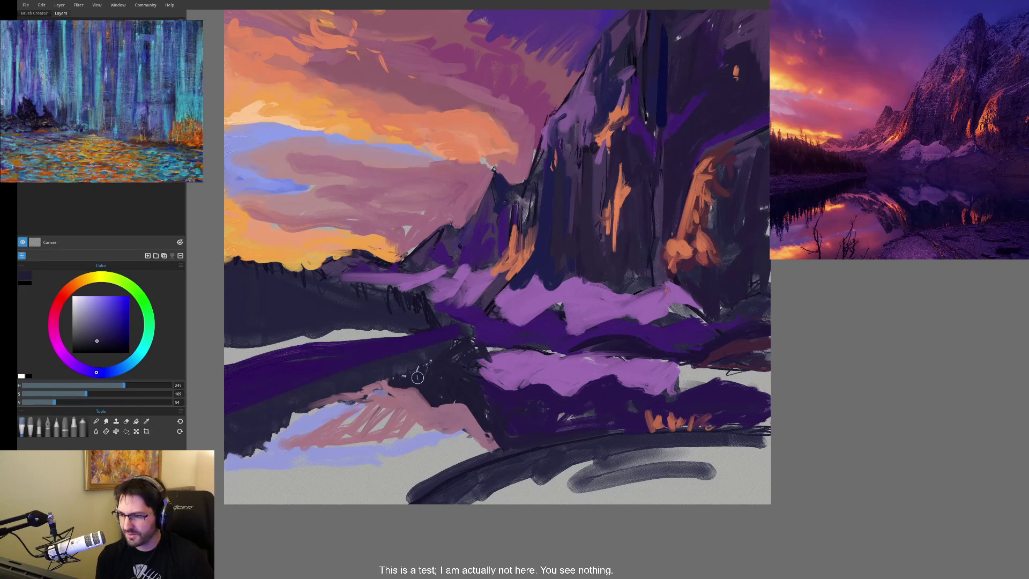
left_click(391, 294, "alt")
mouse_move(429, 361)
left_mouse_down()
mouse_move(408, 367)
mouse_move(396, 358)
mouse_move(380, 384)
mouse_move(361, 370)
mouse_move(350, 389)
mouse_move(341, 376)
mouse_move(330, 396)
mouse_move(319, 385)
mouse_move(300, 407)
mouse_move(293, 393)
mouse_move(283, 425)
mouse_move(264, 415)
mouse_move(242, 434)
left_mouse_up()
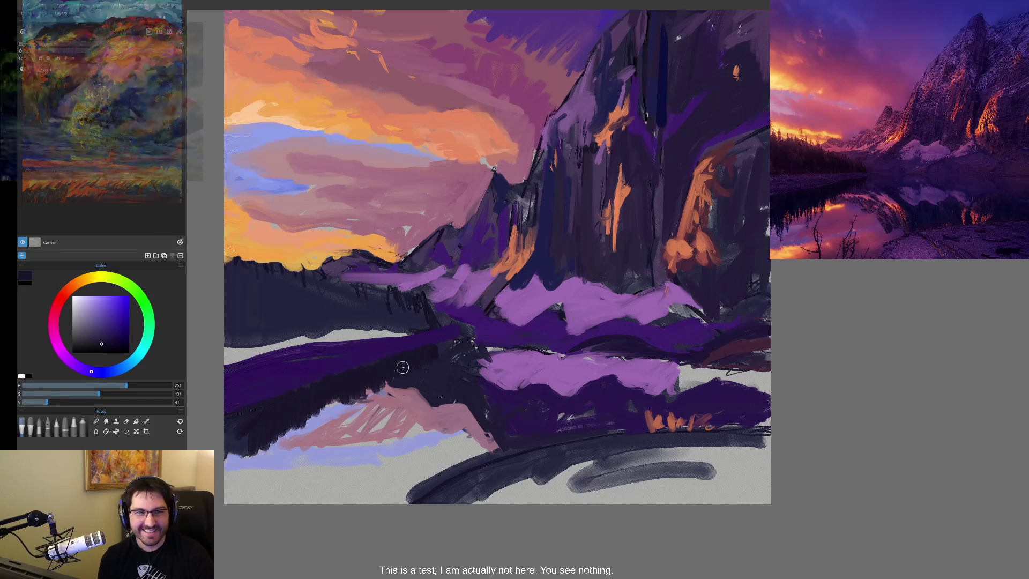
left_click(315, 423, "alt")
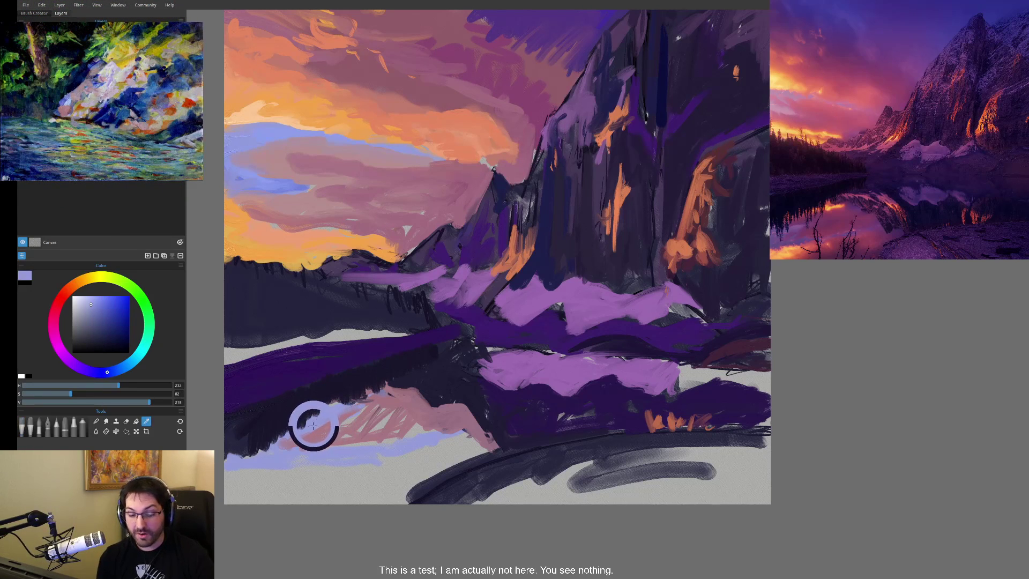
mouse_move(275, 435)
left_mouse_down()
mouse_move(222, 456)
mouse_move(262, 448)
mouse_move(251, 464)
mouse_move(232, 440)
mouse_move(265, 449)
left_mouse_up()
left_click(257, 445, "alt")
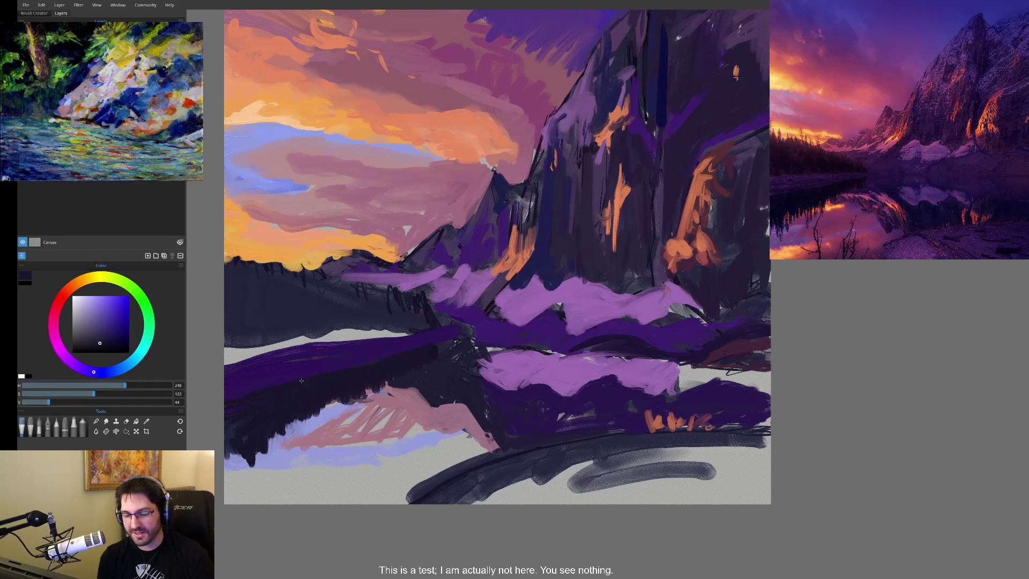
- Fill the pale gap between the left treeline and the lake bank with dark navy, and cover the slope beside the trees with sampled purple
mouse_move(390, 351)
left_mouse_down()
mouse_move(419, 330)
mouse_move(215, 365)
mouse_move(239, 338)
mouse_move(235, 362)
mouse_move(261, 340)
mouse_move(269, 355)
mouse_move(297, 339)
mouse_move(347, 341)
mouse_move(296, 335)
mouse_move(332, 327)
mouse_move(419, 331)
mouse_move(423, 306)
mouse_move(409, 314)
mouse_move(401, 332)
mouse_move(449, 308)
mouse_move(368, 290)
mouse_move(416, 298)
mouse_move(396, 293)
mouse_move(410, 286)
mouse_move(347, 284)
left_mouse_up()
left_click(450, 306, "alt")
left_click(416, 278, "alt")
left_click(418, 293, "alt")
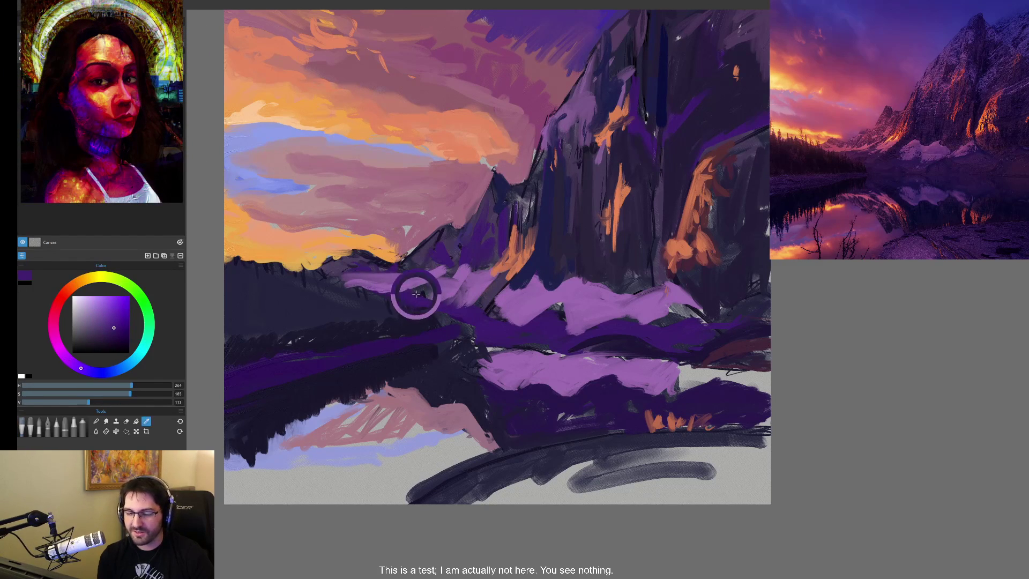
- Reshape the lilac band at the distant ridge's foot with sampled lilac and deep purple, extending it toward the left treeline
left_click(405, 279, "alt")
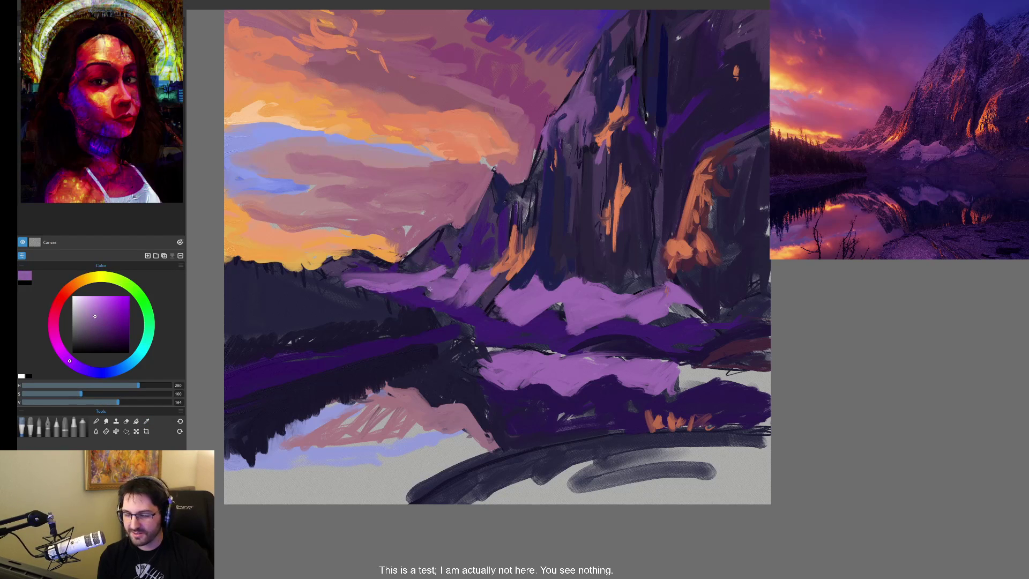
left_click(453, 267, "alt")
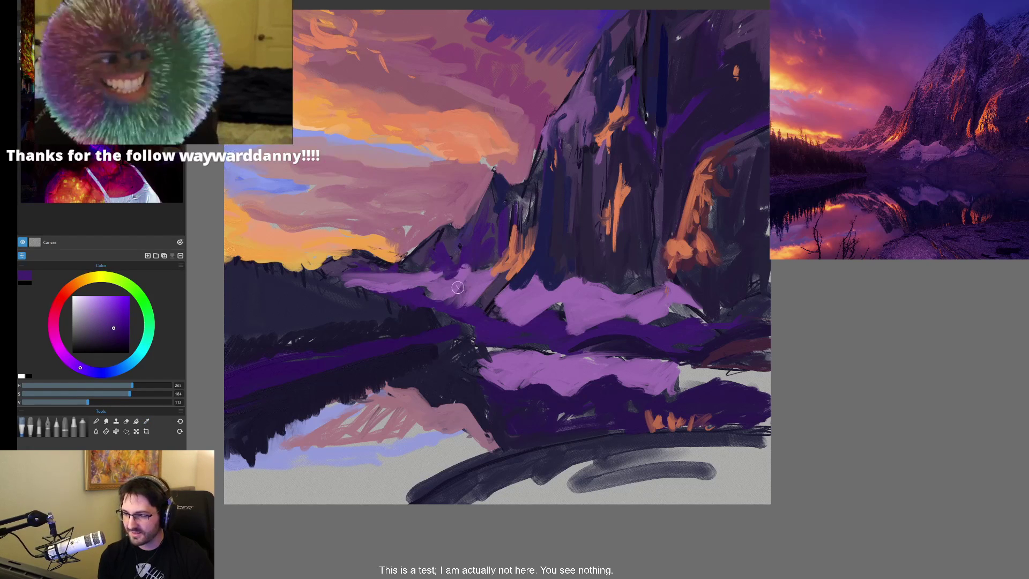
left_click(407, 280, "alt")
left_click(404, 271, "alt")
left_click(538, 253, "alt")
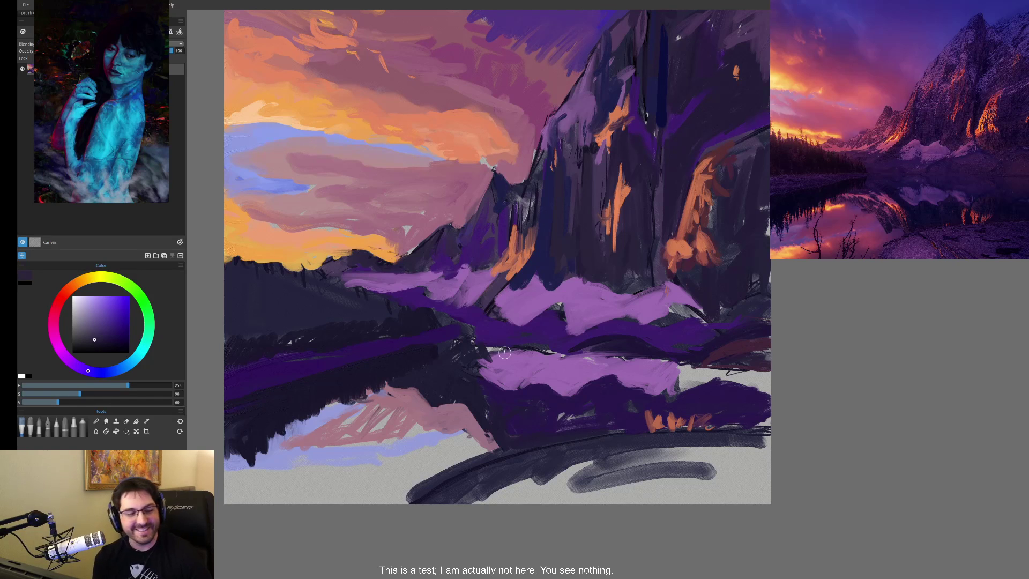
left_click(359, 261, "alt")
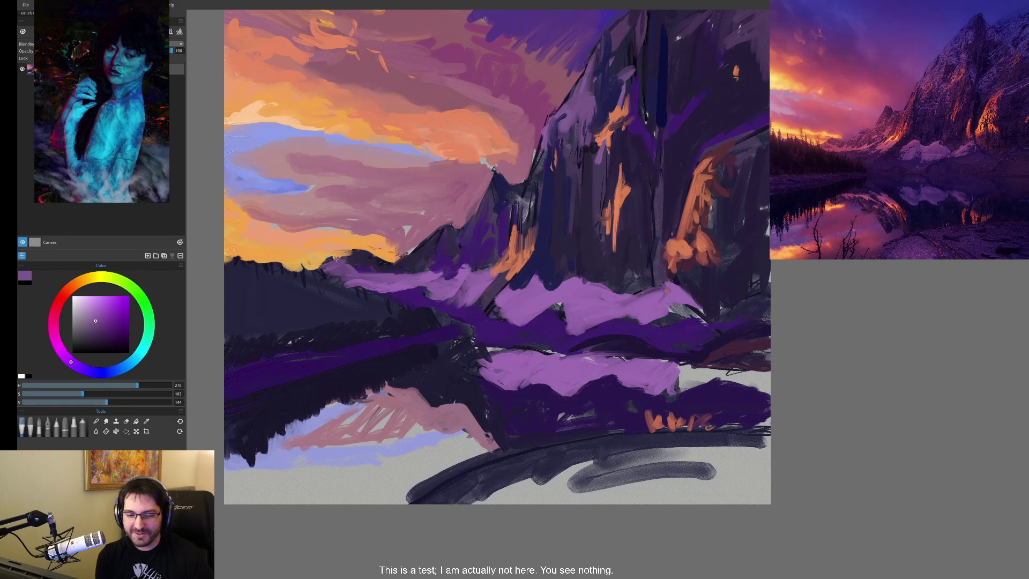
left_click(356, 264, "alt")
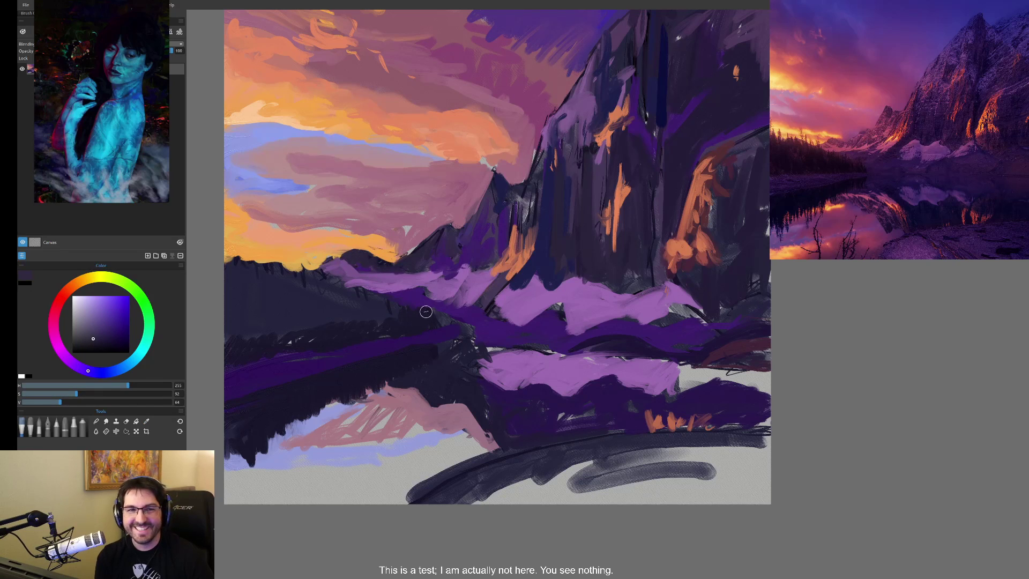
- Darken the left forest with vertical strokes of sampled dark navy and raise pointed treetops against the orange sky
left_click(400, 327, "alt")
left_click_drag(277, 330, 278, 294)
left_click_drag(250, 340, 250, 280)
left_click_drag(228, 327, 231, 252)
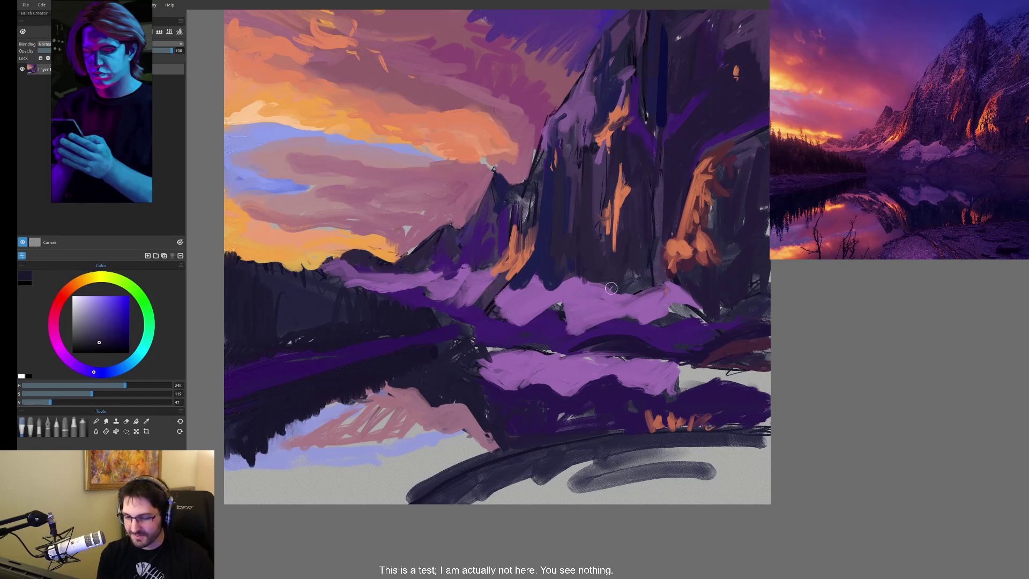
left_click(675, 278, "alt")
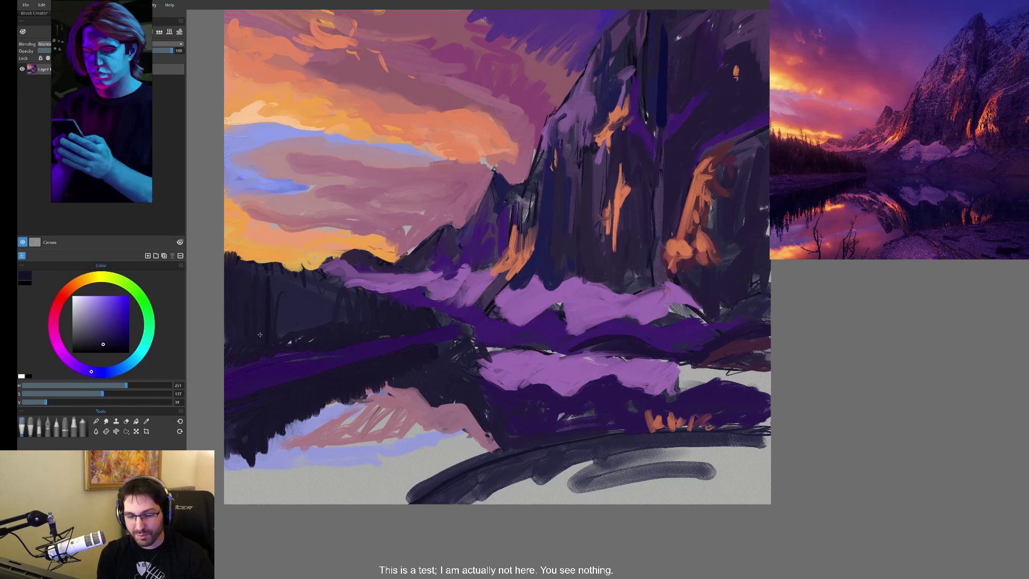
mouse_move(241, 264)
left_mouse_down()
mouse_move(253, 330)
mouse_move(267, 287)
mouse_move(273, 322)
mouse_move(287, 301)
mouse_move(290, 339)
mouse_move(303, 273)
mouse_move(311, 315)
mouse_move(326, 294)
mouse_move(329, 322)
mouse_move(354, 294)
mouse_move(360, 323)
left_mouse_up()
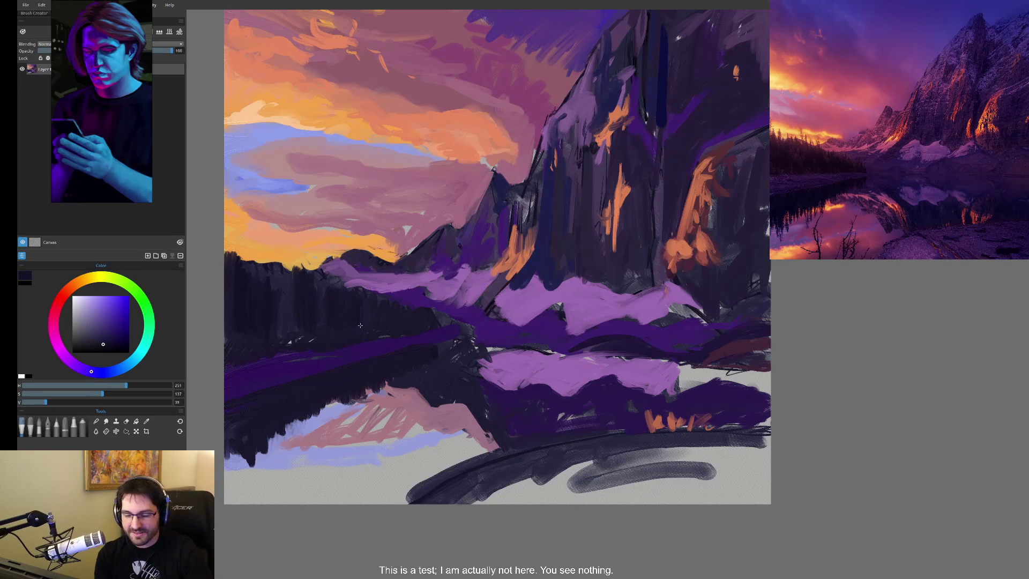
left_click_drag(439, 318, 427, 301)
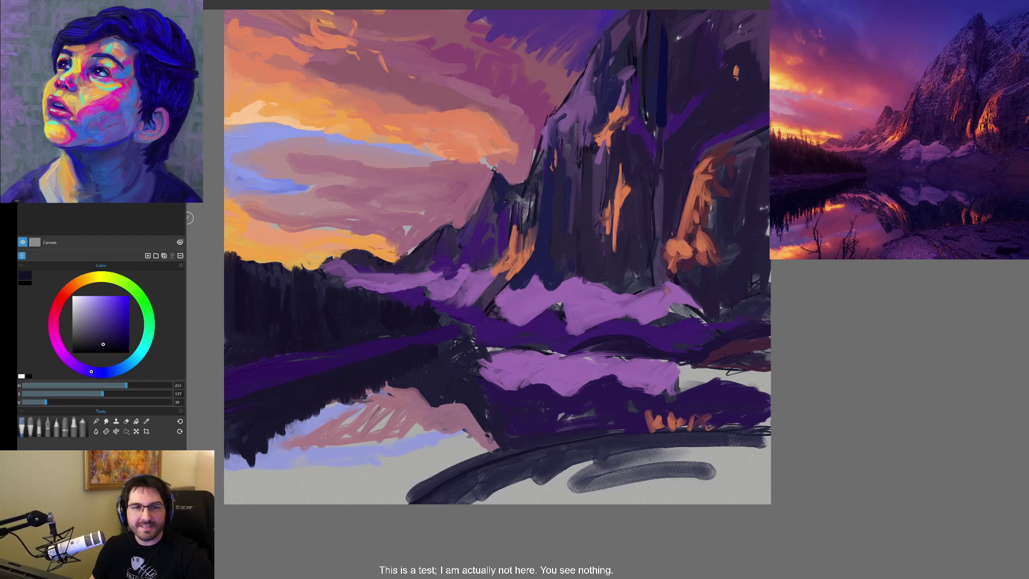
mouse_move(336, 309)
left_mouse_down()
mouse_move(281, 270)
mouse_move(269, 293)
mouse_move(262, 268)
mouse_move(256, 295)
mouse_move(251, 260)
mouse_move(248, 308)
mouse_move(231, 261)
mouse_move(227, 271)
mouse_move(232, 256)
mouse_move(238, 310)
mouse_move(236, 284)
left_mouse_up()
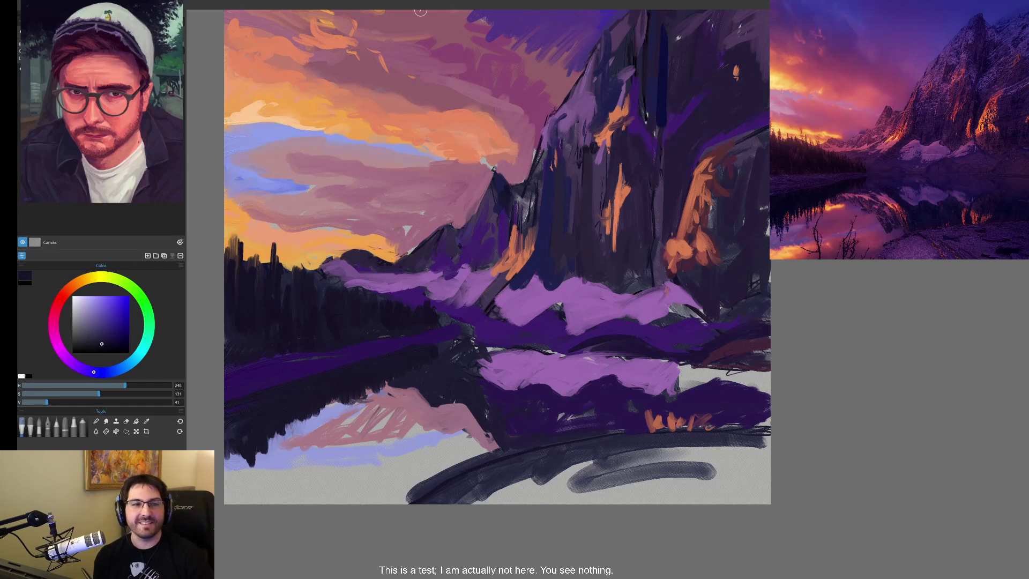
- Refine the lower edge of the lilac snow band beneath the main cliff with sampled deep purple and lilac
left_click(500, 306, "alt")
left_click(490, 308, "alt")
left_click(485, 312, "alt")
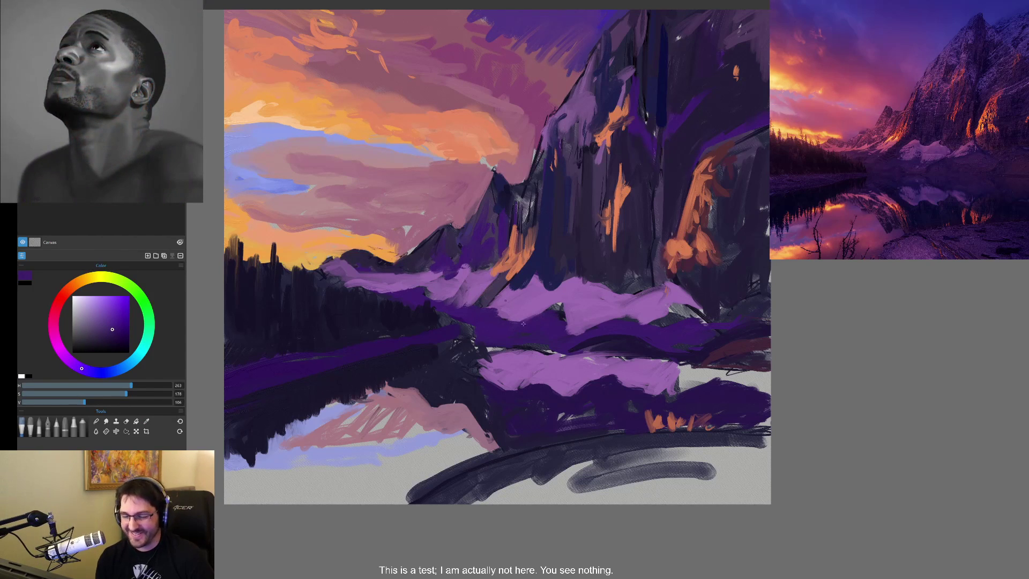
left_click(558, 302, "alt")
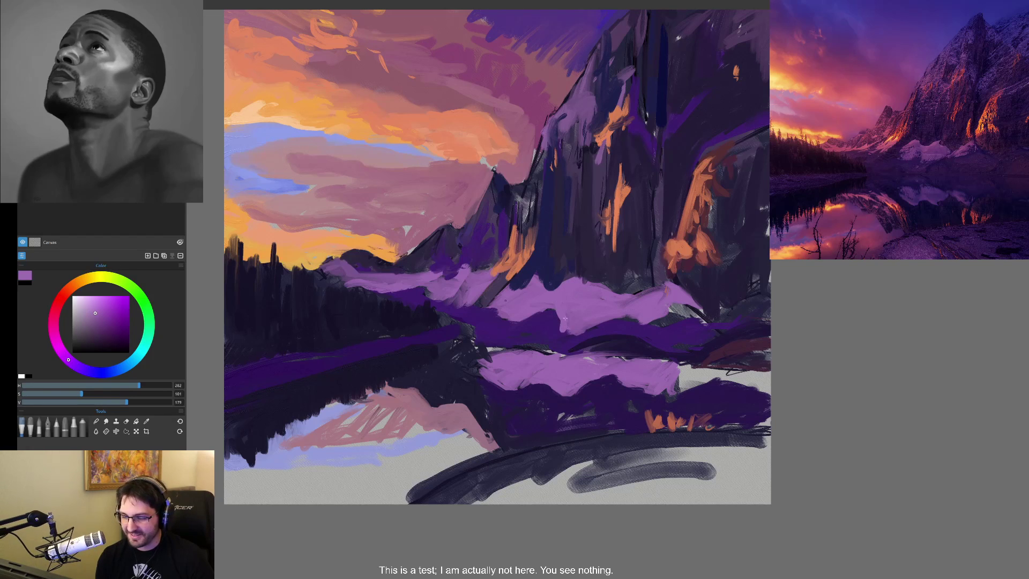
left_click(563, 333, "alt")
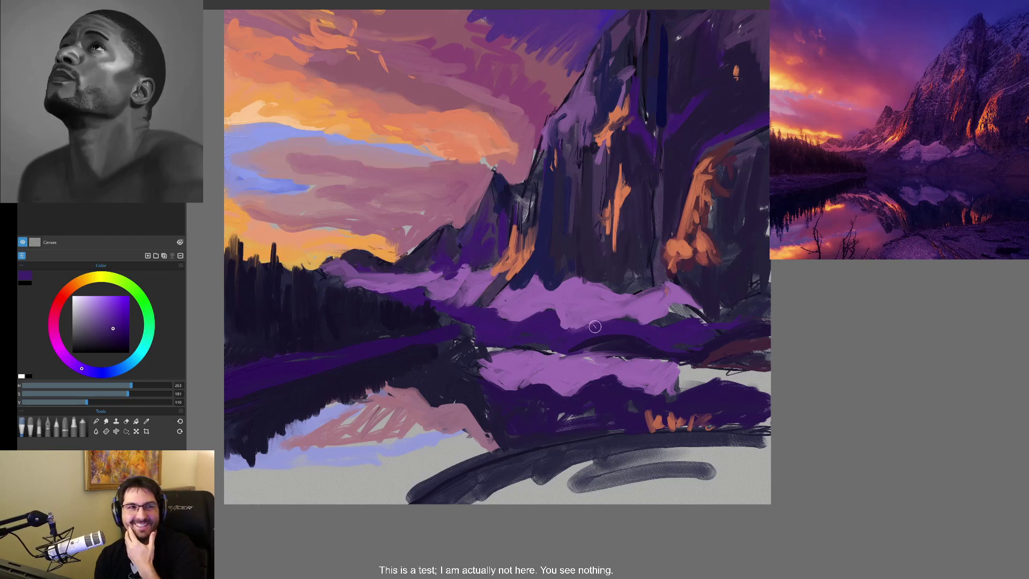
- Sample dark navy from the treeline and paint long vertical tree reflections down into the left side of the lake
left_click(439, 325, "alt")
left_click(438, 324)
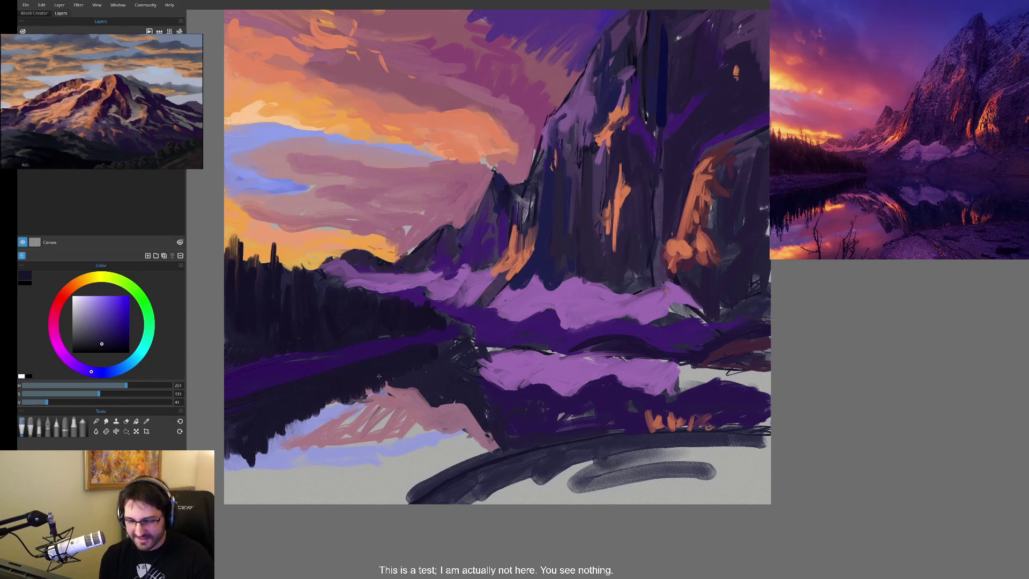
mouse_move(346, 394)
left_mouse_down()
mouse_move(345, 424)
mouse_move(340, 407)
mouse_move(323, 418)
left_mouse_up()
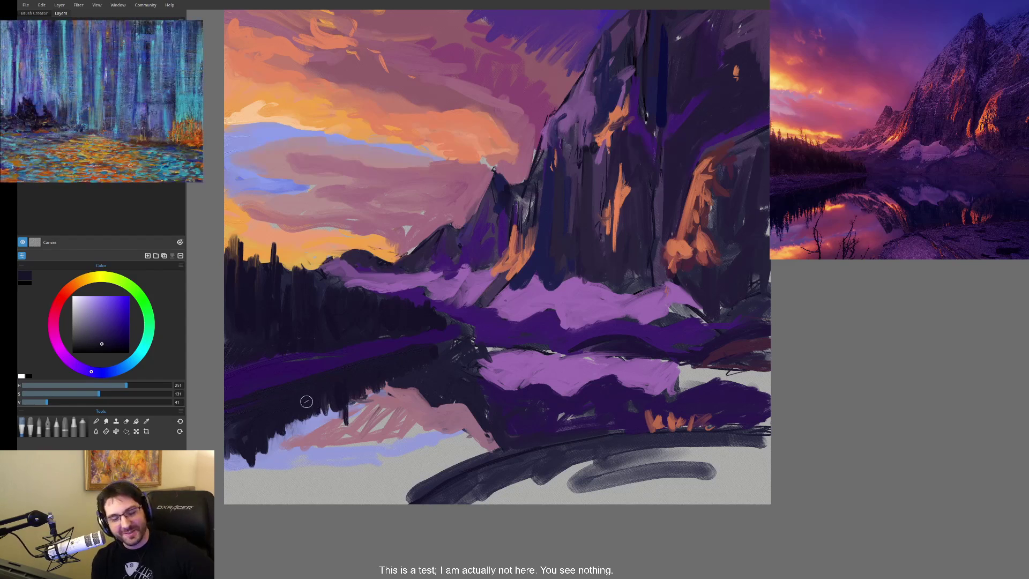
mouse_move(298, 418)
left_mouse_down()
mouse_move(288, 458)
mouse_move(260, 491)
left_mouse_up()
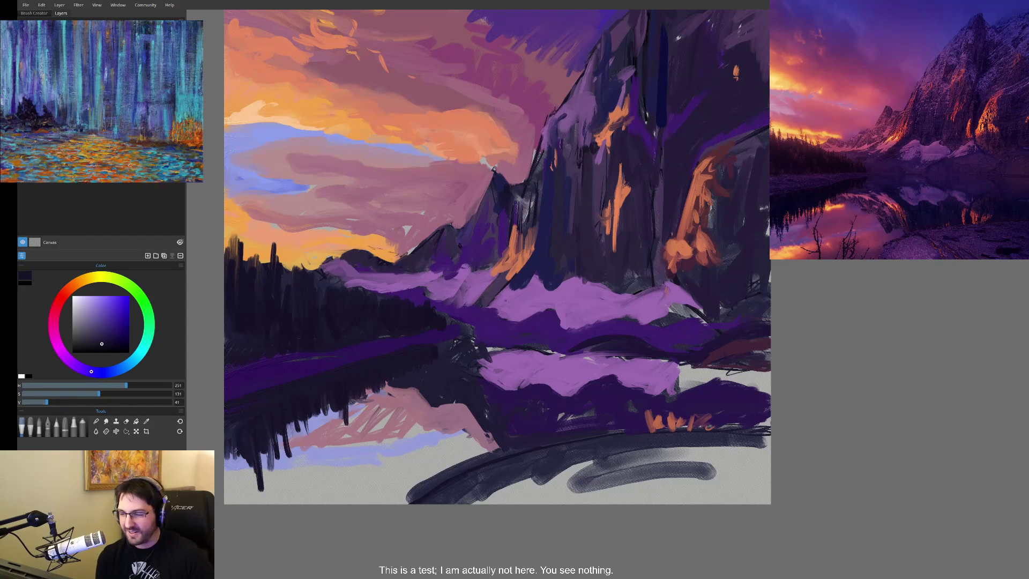
- Fill out the sky reflection with sampled dusty pink and lavender, sweeping a pink band from the dark foreground shore across the lower lake
key("i")
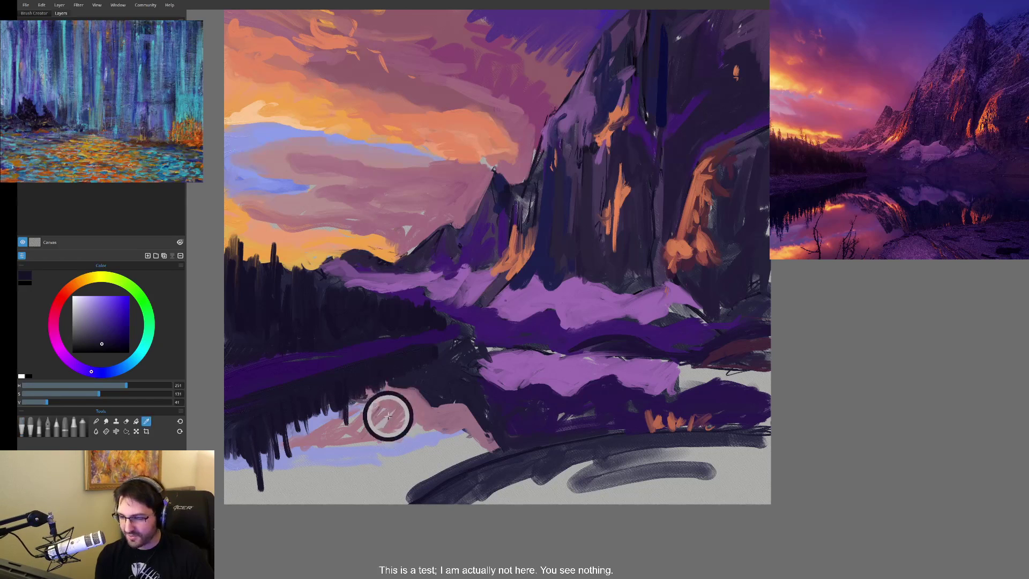
left_click(337, 432)
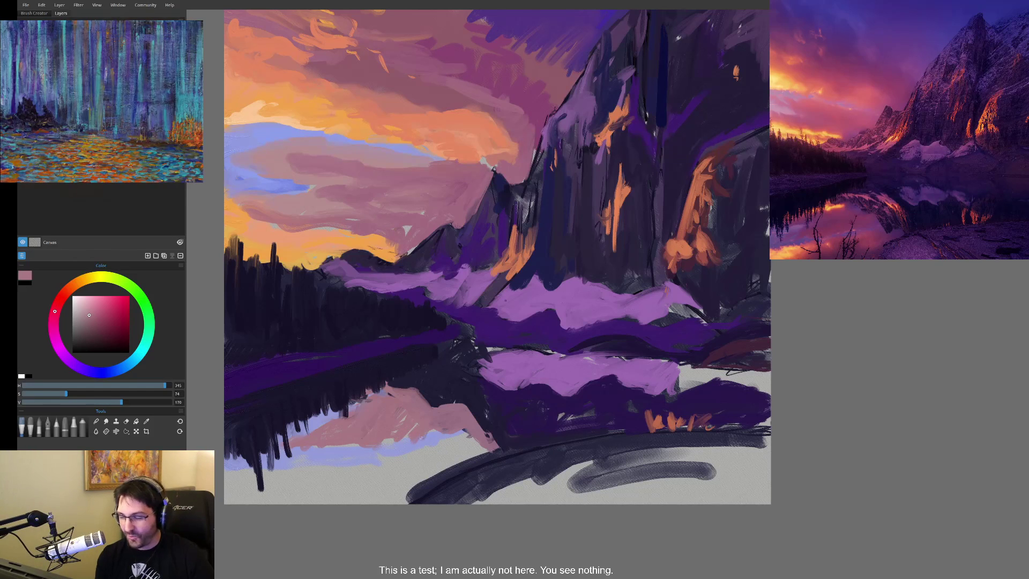
left_click(450, 427, "alt")
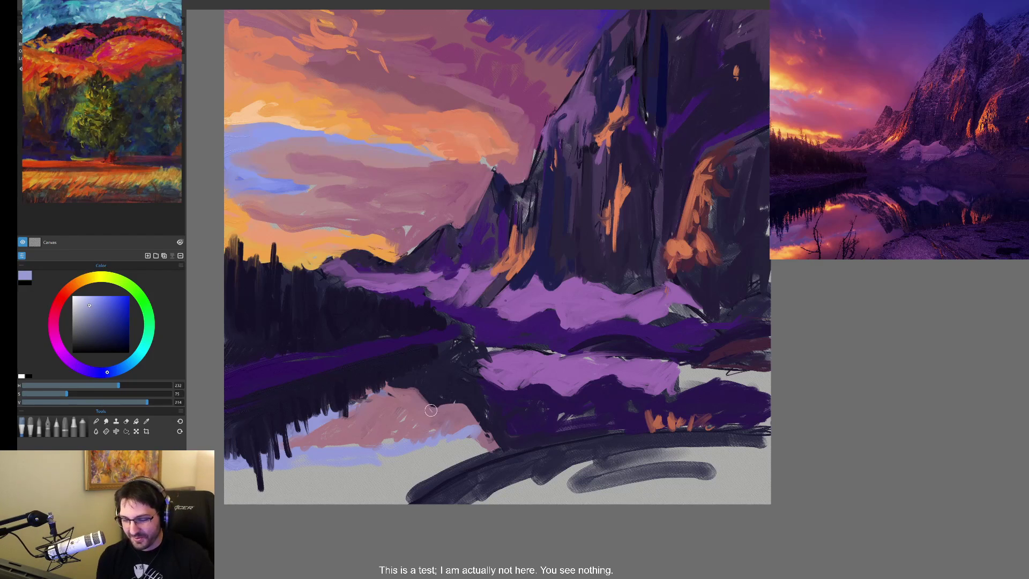
left_click_drag(418, 400, 415, 396)
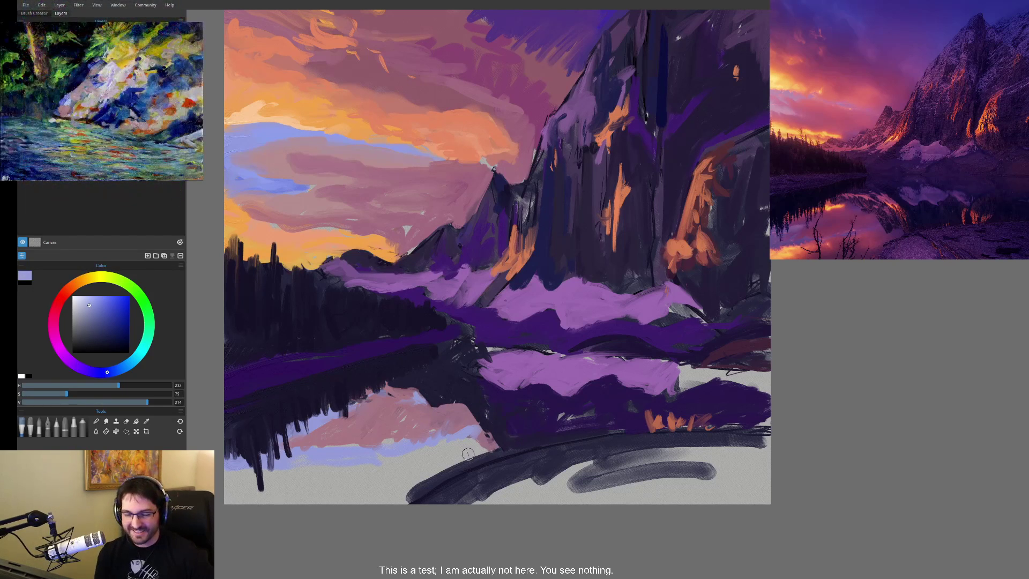
left_click(399, 419, "alt")
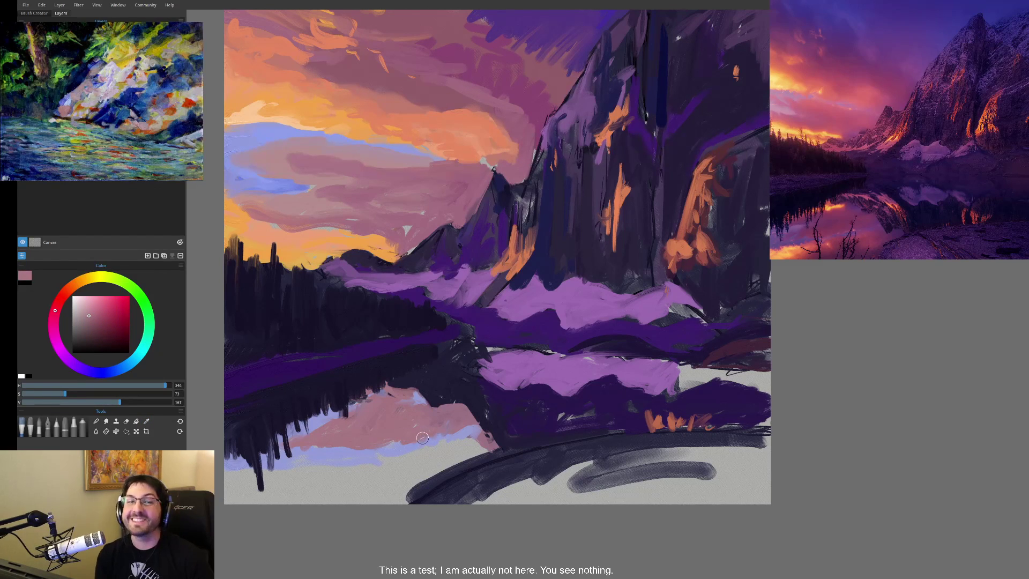
mouse_move(474, 422)
left_mouse_down()
mouse_move(472, 445)
mouse_move(424, 455)
mouse_move(474, 448)
mouse_move(472, 440)
mouse_move(437, 476)
mouse_move(482, 456)
mouse_move(402, 503)
mouse_move(455, 456)
mouse_move(417, 474)
mouse_move(435, 441)
left_mouse_up()
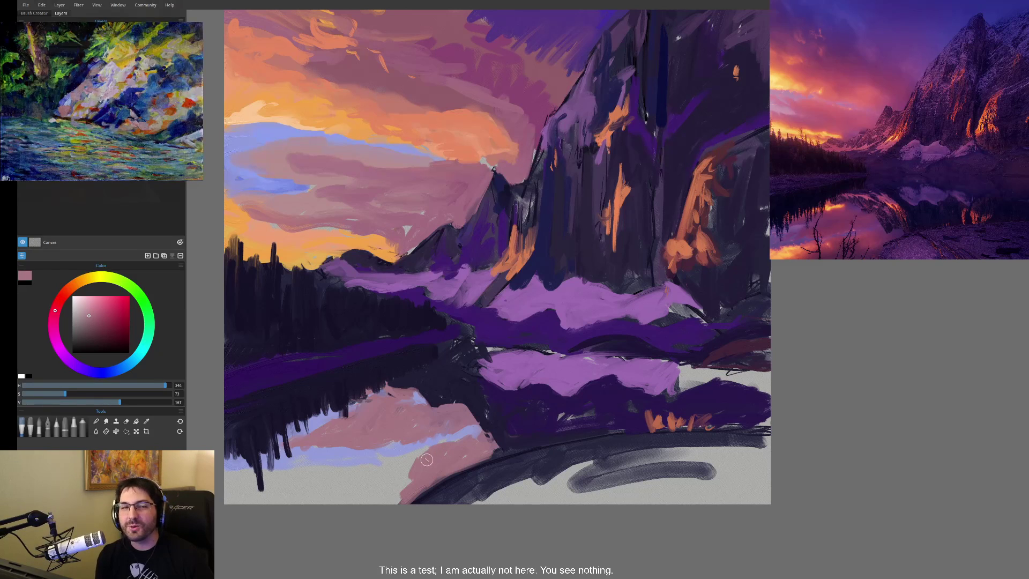
mouse_move(410, 475)
left_mouse_down()
mouse_move(339, 467)
mouse_move(308, 479)
mouse_move(326, 470)
mouse_move(252, 502)
left_mouse_up()
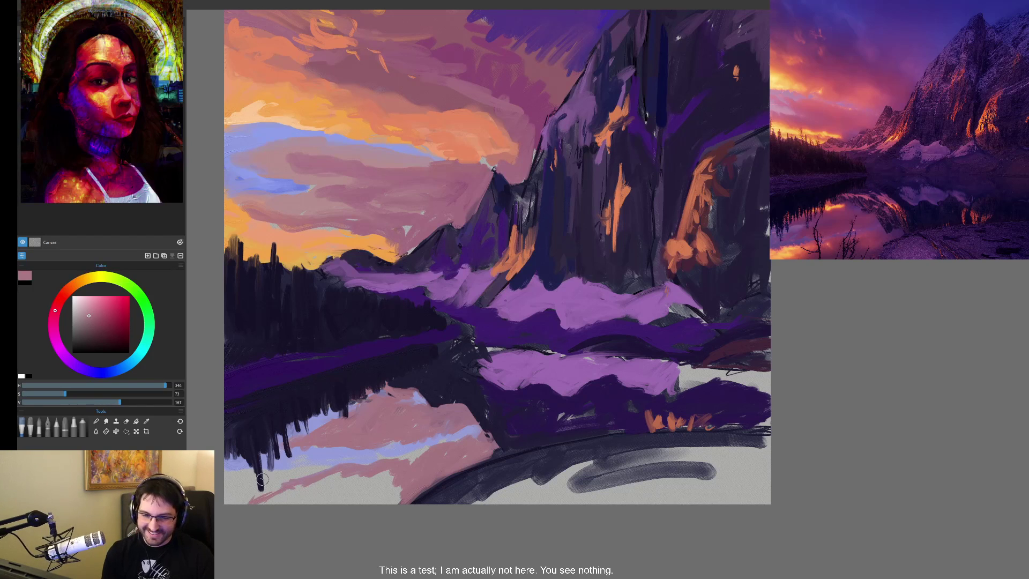
- Sample orange from the sunset sky and paint its reflection in the lake's lower-left corner and just below the tree reflections
left_click(298, 248, "alt")
left_click_drag(323, 473, 248, 500)
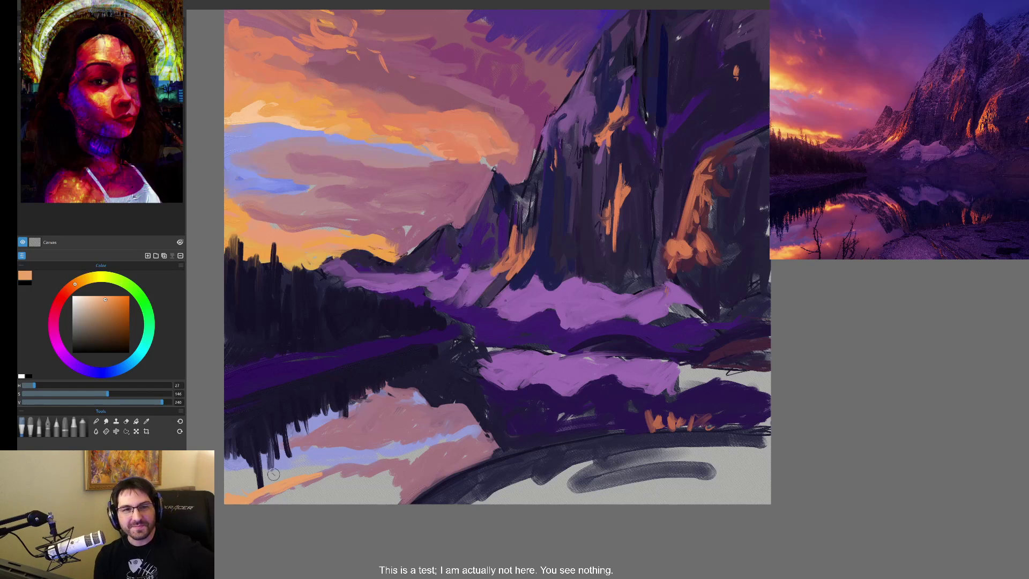
left_click_drag(251, 494, 230, 492)
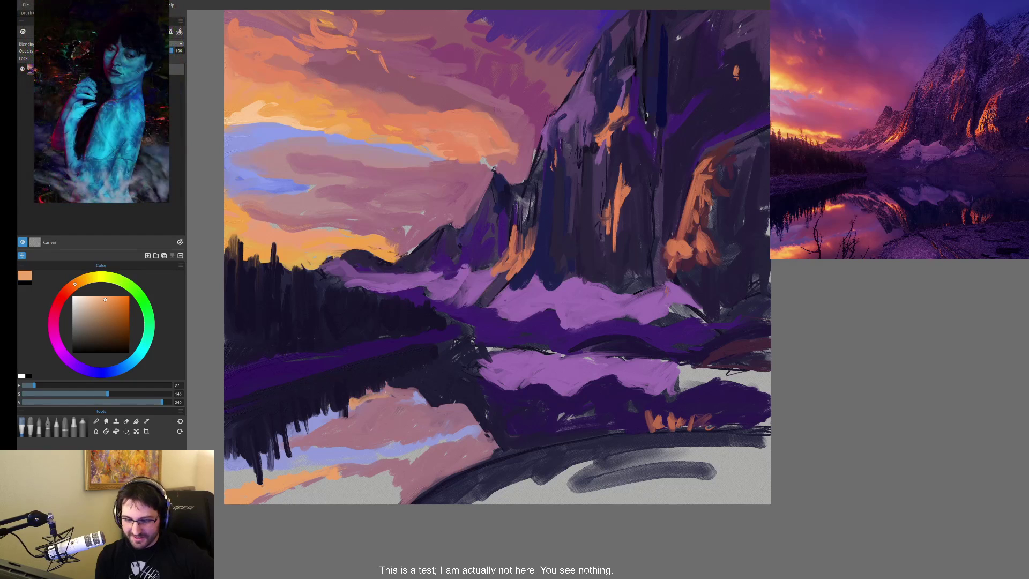
left_click_drag(381, 396, 326, 410)
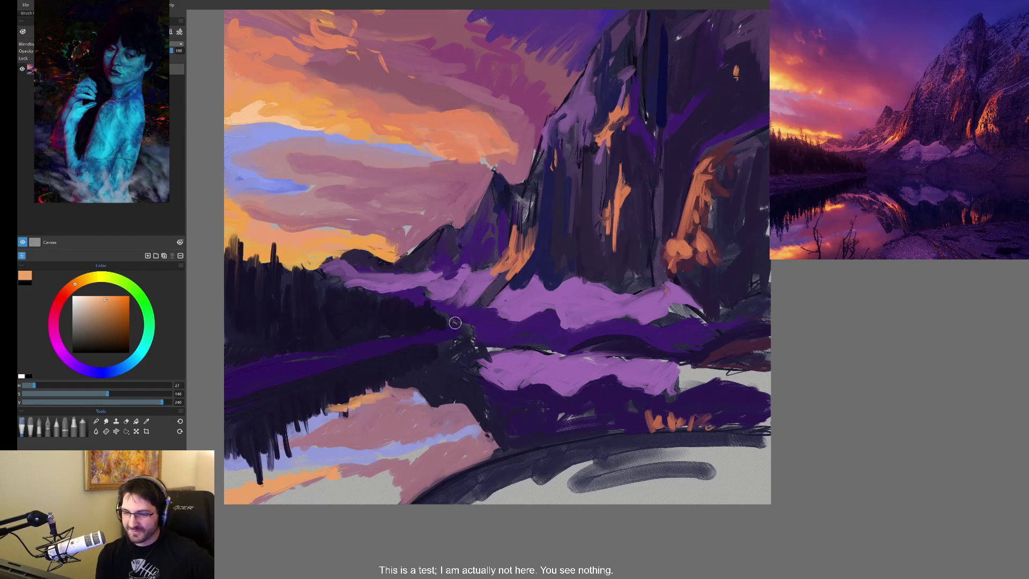
- Sample the clouds' mauve, make it a more saturated pink, and paint soft streaks through the clouds below the blue sky patch
key("alt")
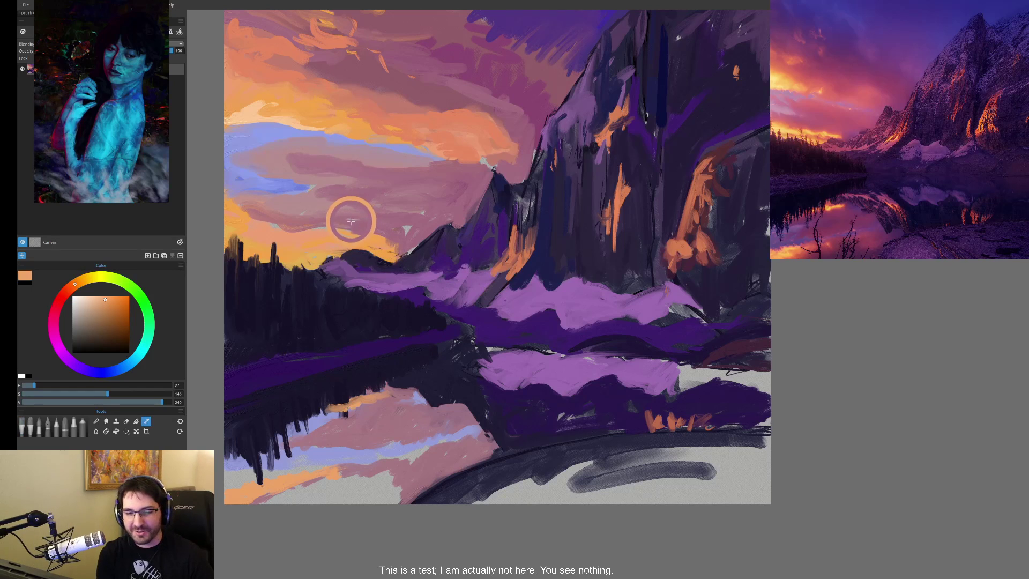
left_click(351, 221)
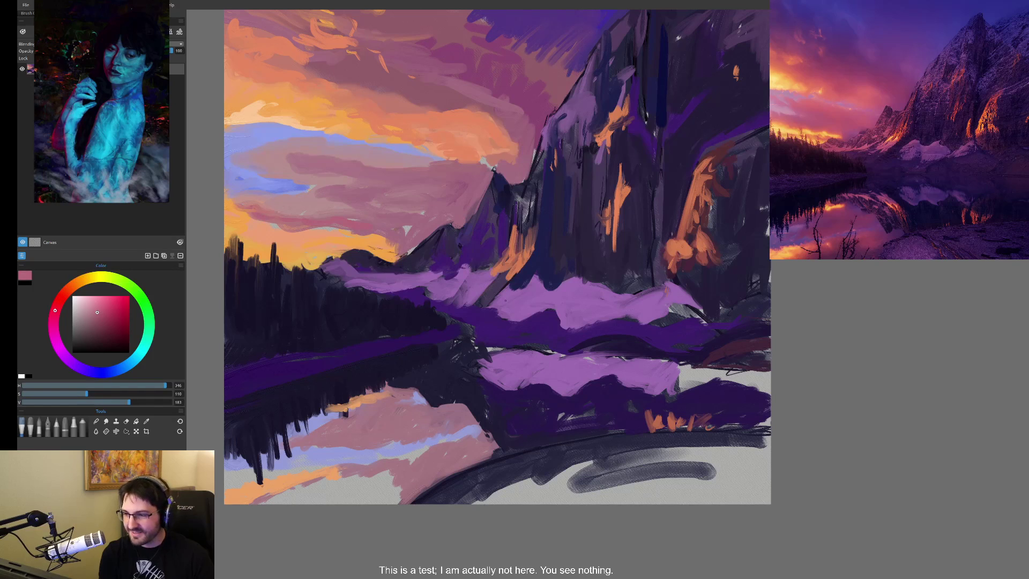
mouse_move(315, 151)
left_mouse_down()
mouse_move(263, 152)
mouse_move(323, 141)
mouse_move(369, 159)
left_mouse_up()
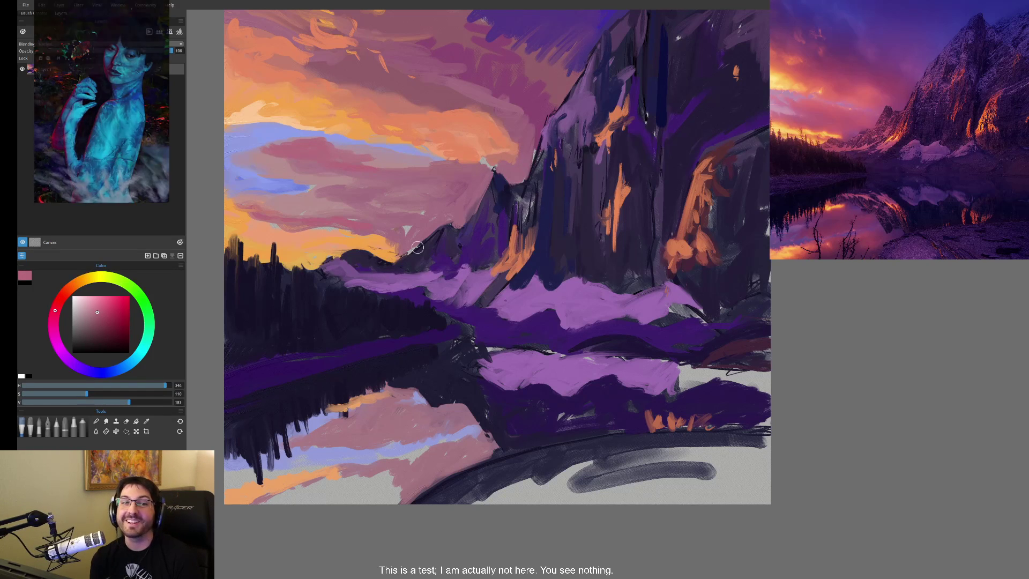
mouse_move(369, 171)
left_mouse_down()
mouse_move(402, 172)
mouse_move(364, 163)
mouse_move(449, 163)
mouse_move(468, 171)
mouse_move(444, 194)
mouse_move(473, 187)
left_mouse_up()
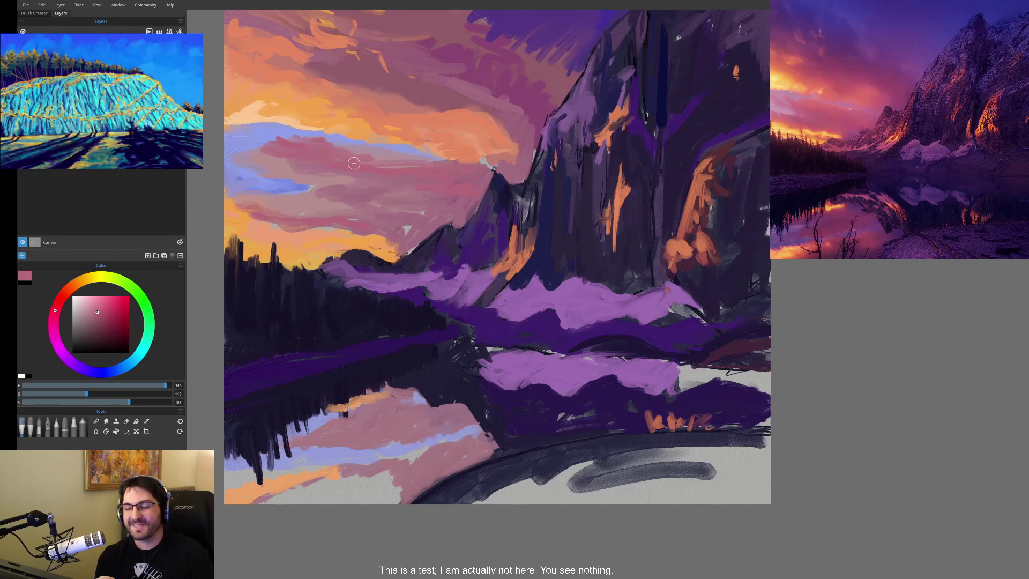
- Paint sampled peach and orange along the lower edge of the bright cloud bank above the blue sky strip
left_click(308, 125, "alt")
left_click(308, 125, "alt")
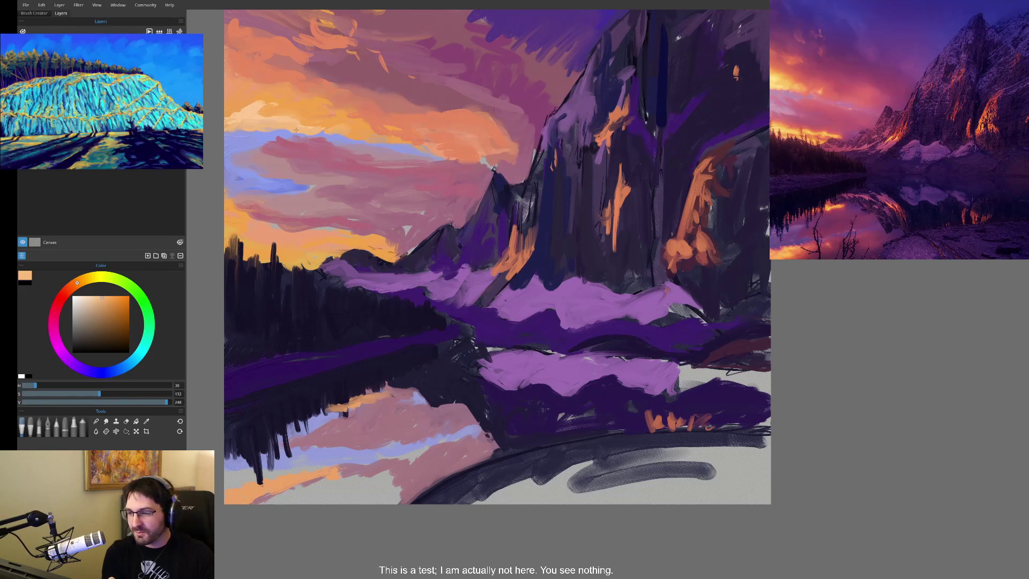
left_click(339, 132, "alt")
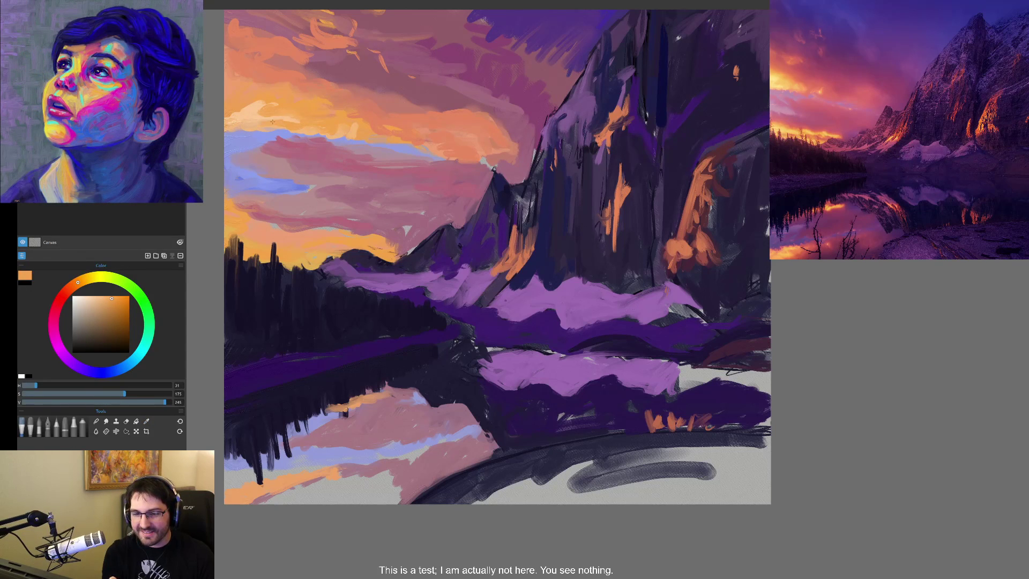
mouse_move(261, 114)
left_mouse_down()
mouse_move(226, 101)
mouse_move(252, 101)
left_mouse_up()
left_click(243, 112, "alt")
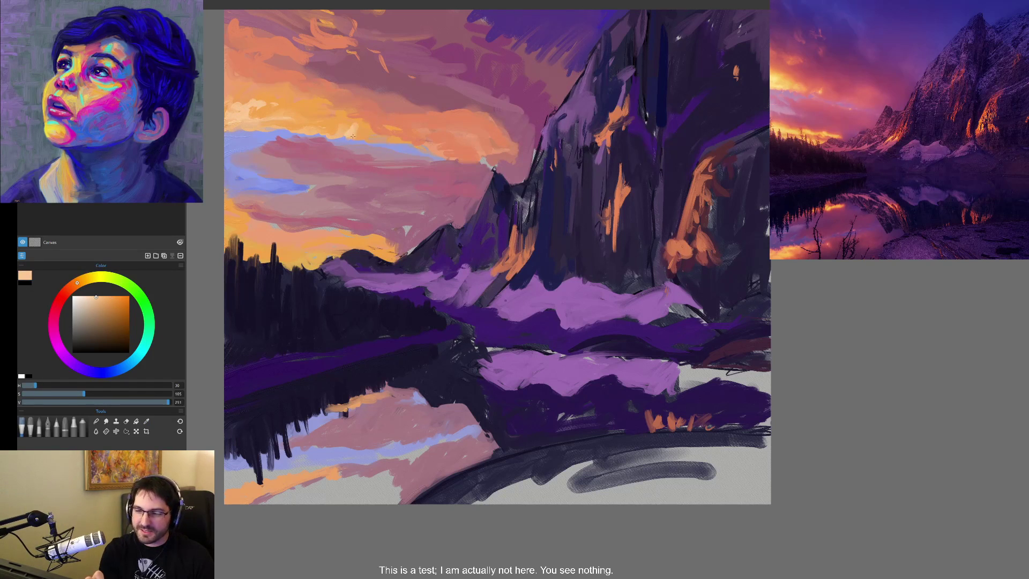
left_click(379, 135, "alt")
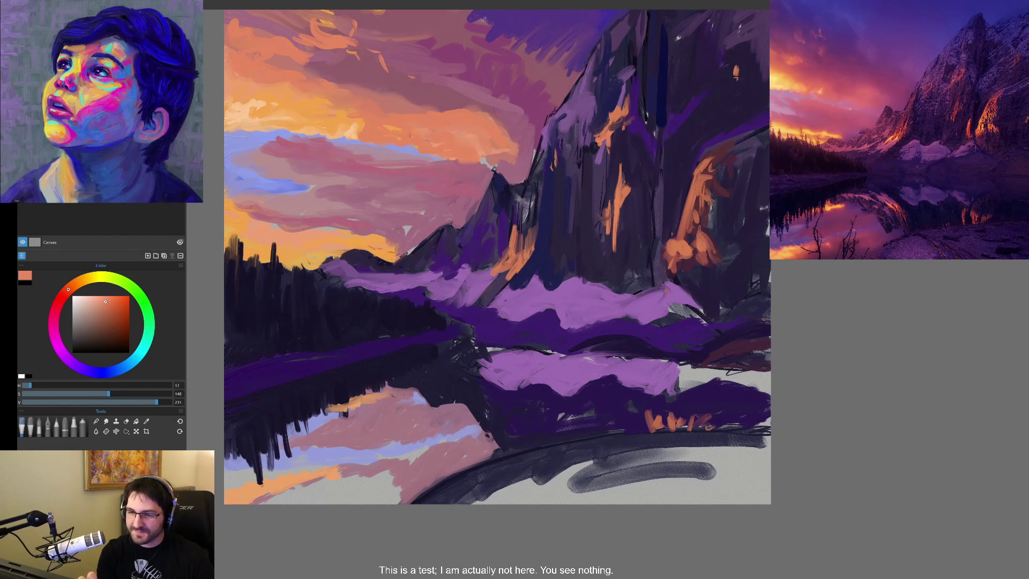
- Extend the bright cloud bank's tip with sampled orange, and paint sampled mauve and magenta around it toward the mountain edge
left_click(472, 162, "alt")
left_click_drag(465, 161, 490, 164)
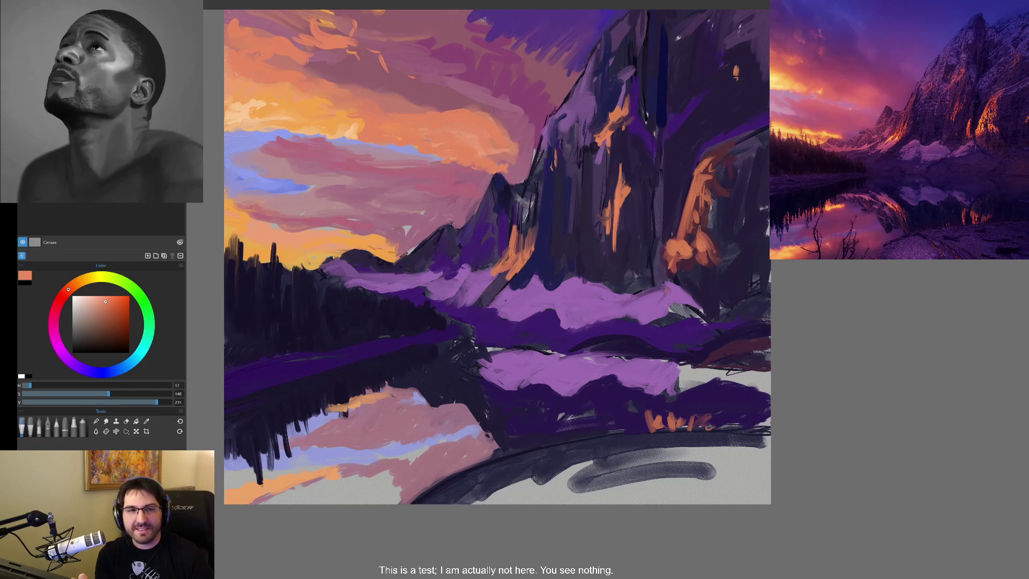
left_click(515, 130, "alt")
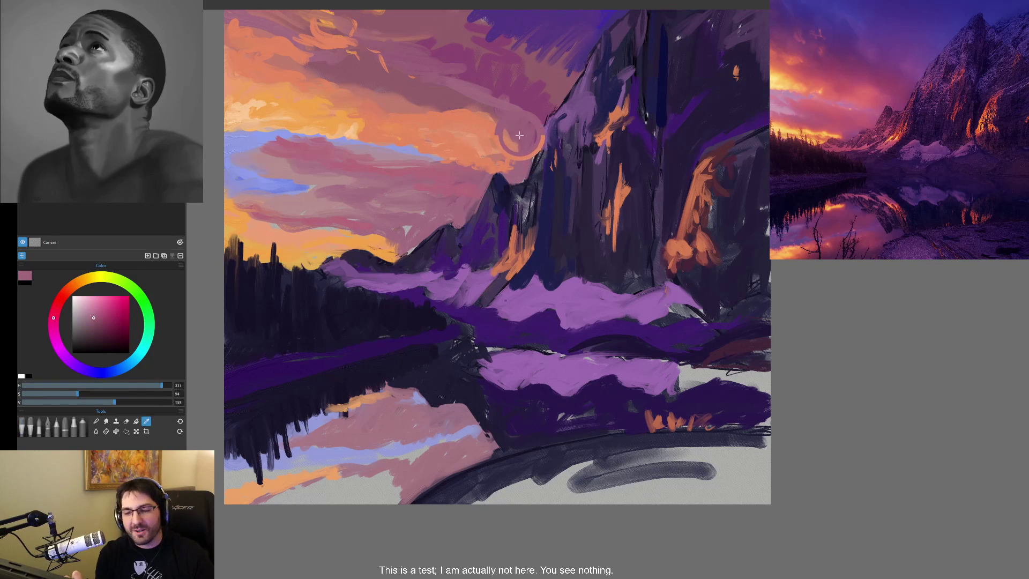
left_click(533, 125, "alt")
mouse_move(527, 125)
left_mouse_down()
mouse_move(517, 170)
mouse_move(515, 135)
mouse_move(495, 107)
mouse_move(476, 104)
mouse_move(524, 160)
mouse_move(524, 137)
mouse_move(514, 177)
left_mouse_up()
left_click(515, 174, "alt")
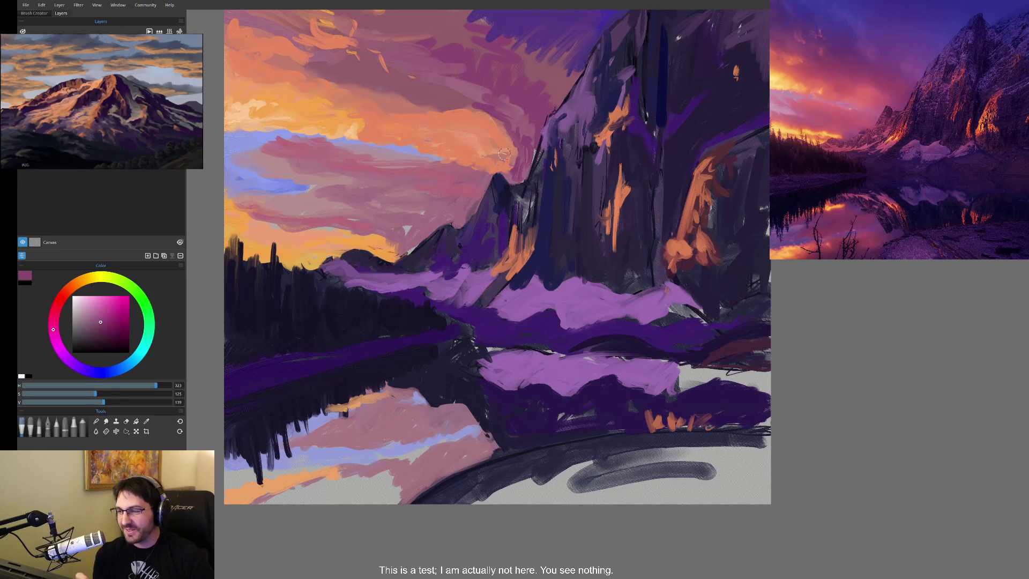
- Sample a soft salmon-orange from the sky and paint streaks of it through the upper clouds
key("alt")
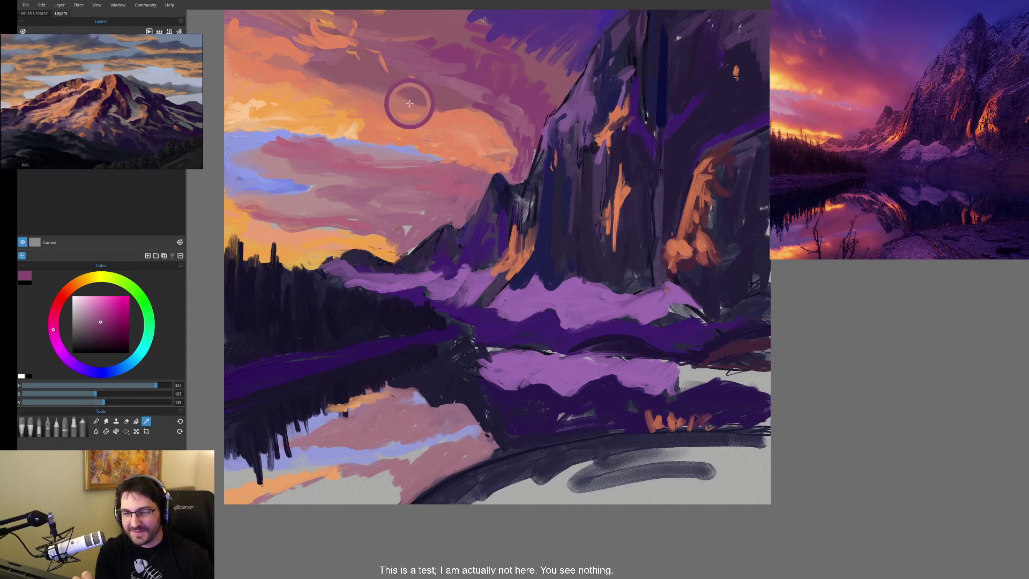
left_click(343, 96, "alt")
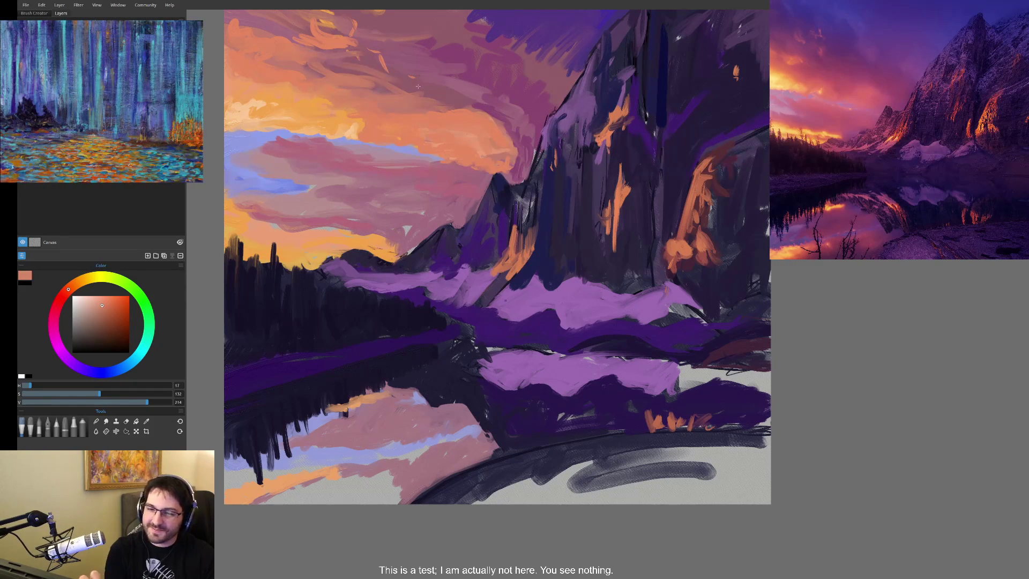
mouse_move(258, 27)
left_mouse_down()
mouse_move(351, 50)
mouse_move(313, 35)
mouse_move(446, 86)
left_mouse_up()
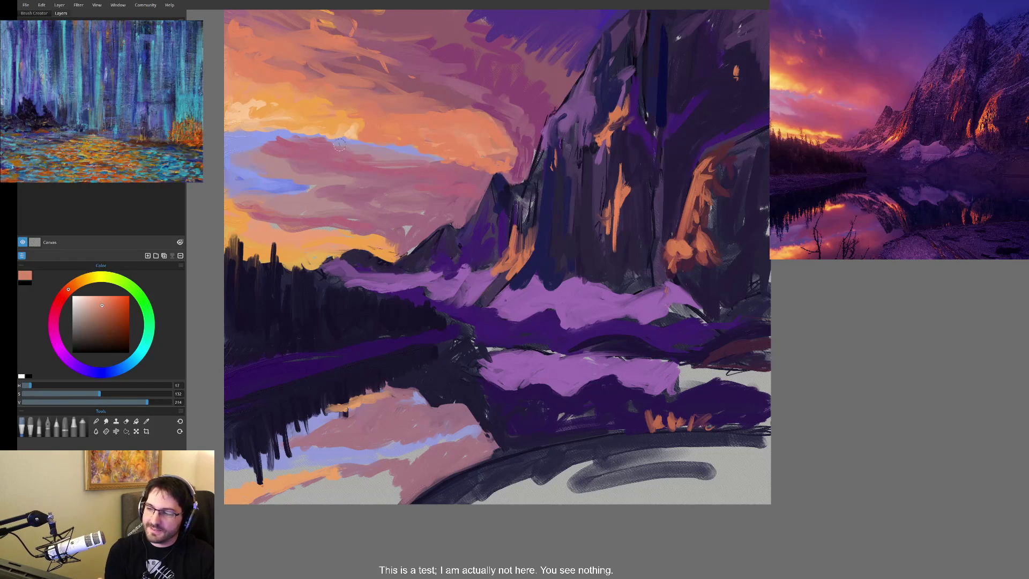
- Sample the cloud's pink, make it more saturated, and paint long vivid pink streaks through the cloud below the blue strip toward the small peak
left_click(391, 170, "alt")
left_click(103, 308)
mouse_move(333, 155)
left_mouse_down()
mouse_move(428, 167)
mouse_move(335, 143)
mouse_move(449, 161)
mouse_move(350, 145)
left_mouse_up()
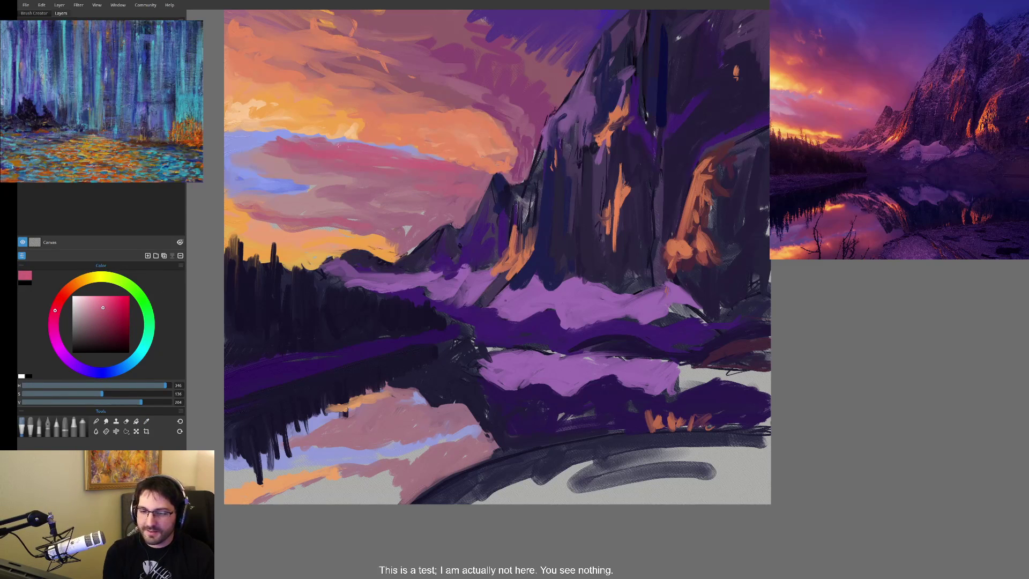
left_click(400, 194, "alt")
left_click(97, 324)
left_click_drag(97, 325, 97, 323)
mouse_move(450, 175)
left_mouse_down()
mouse_move(386, 178)
mouse_move(469, 174)
left_mouse_up()
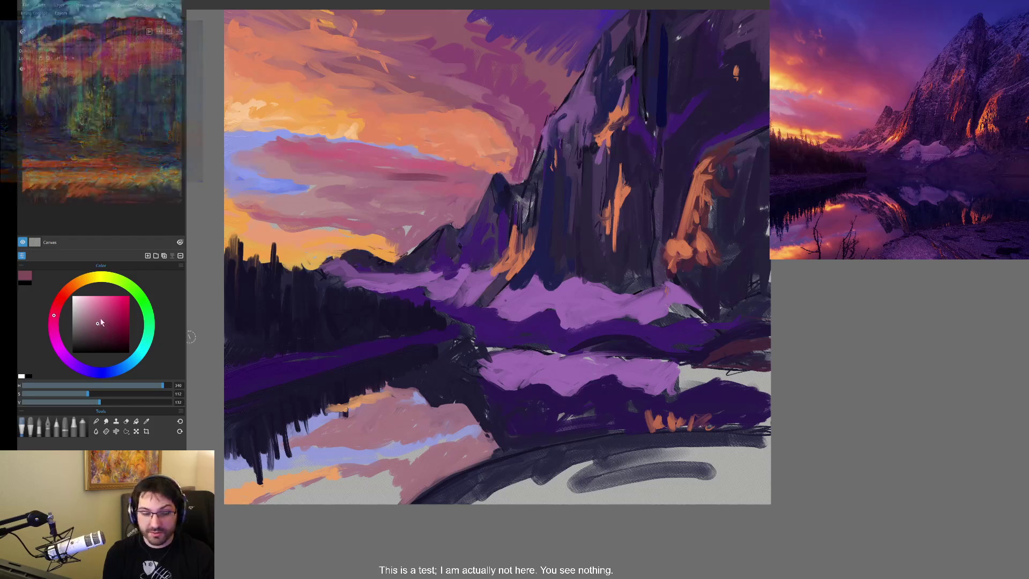
left_click(100, 317)
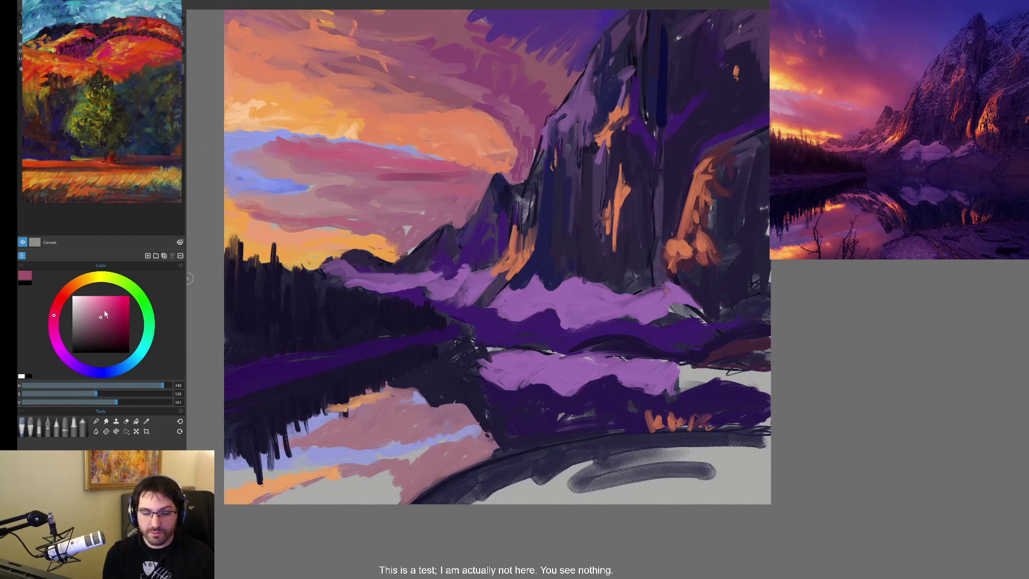
left_click(105, 311)
left_click_drag(369, 178, 460, 174)
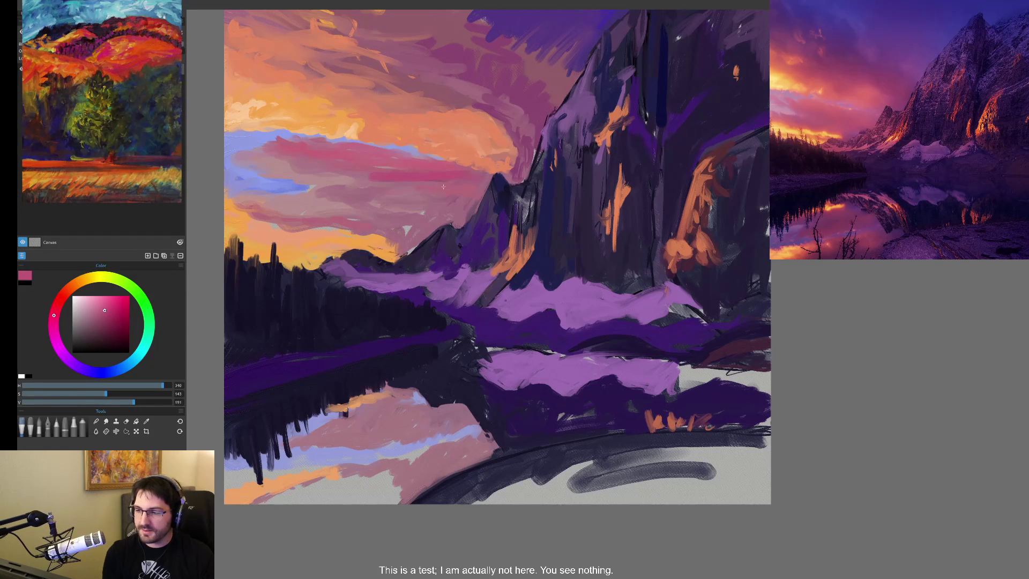
mouse_move(366, 173)
left_mouse_down()
mouse_move(241, 158)
mouse_move(289, 154)
mouse_move(460, 178)
left_mouse_up()
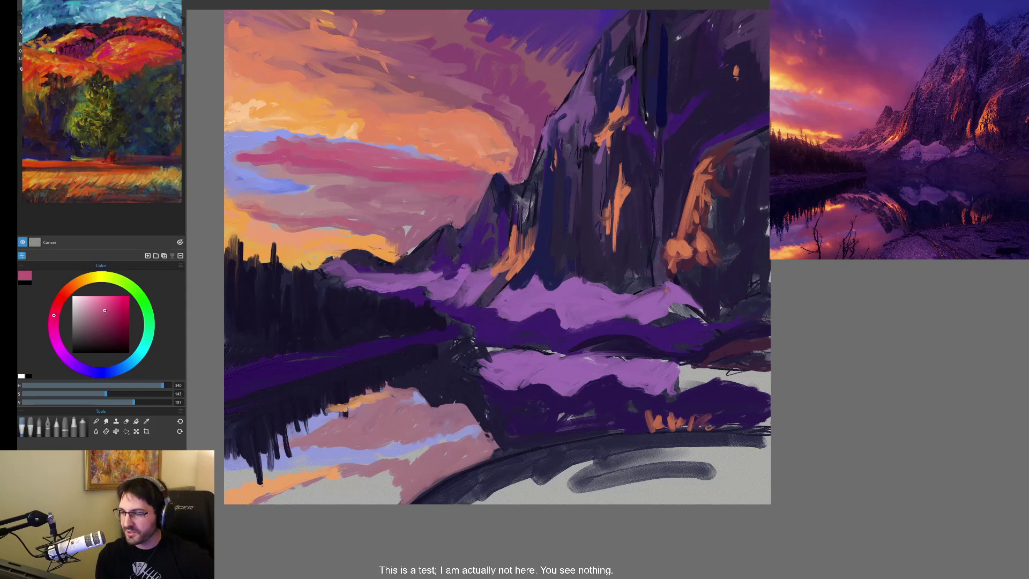
- Trim the blue sky patch's lower edge with a cloud stroke, and repaint the patch in a lighter lavender blue
left_click_drag(309, 193, 295, 192)
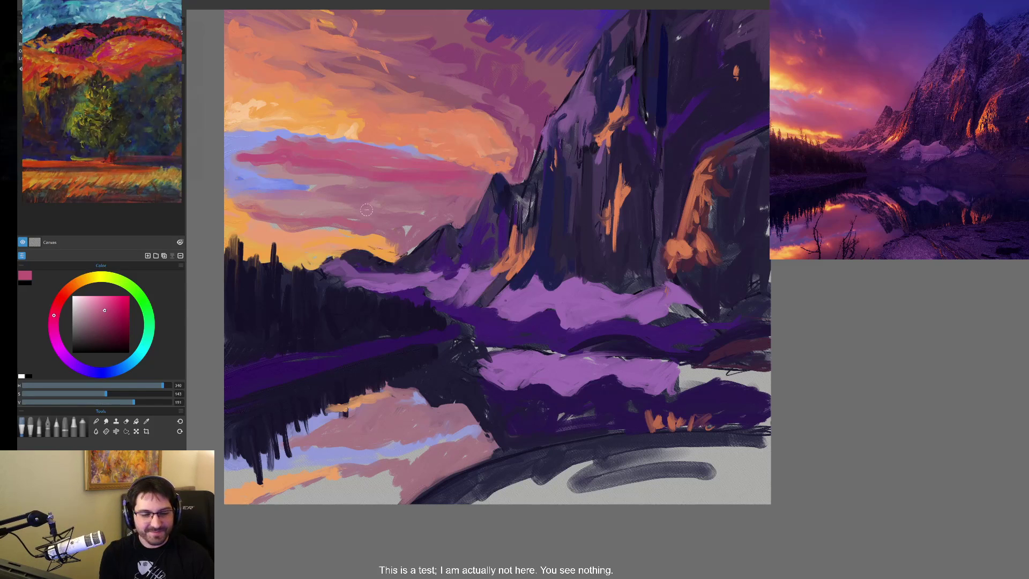
left_click(343, 196, "alt")
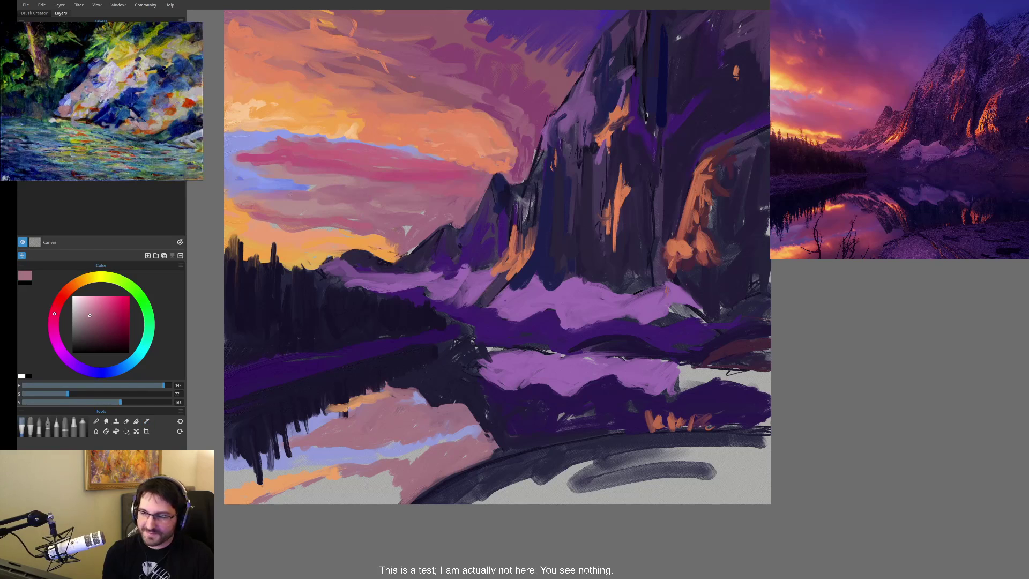
left_click(262, 188, "alt")
left_click(88, 302)
mouse_move(248, 185)
left_mouse_down()
mouse_move(295, 186)
mouse_move(228, 182)
mouse_move(260, 171)
left_mouse_up()
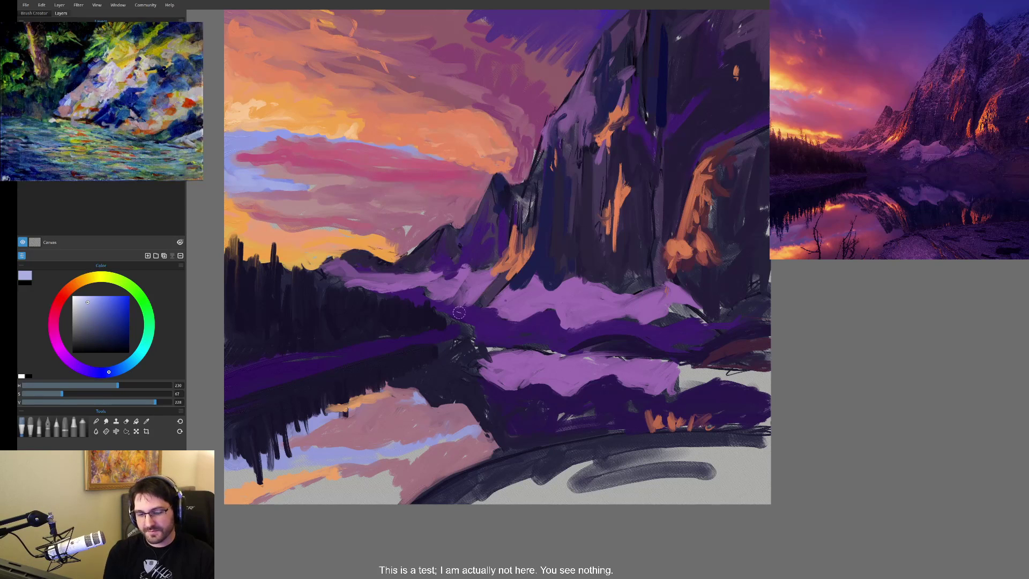
- Repaint the lake's blue band in a more saturated blue, and lay muted rose-red reflections above and below it
left_click(326, 442, "alt")
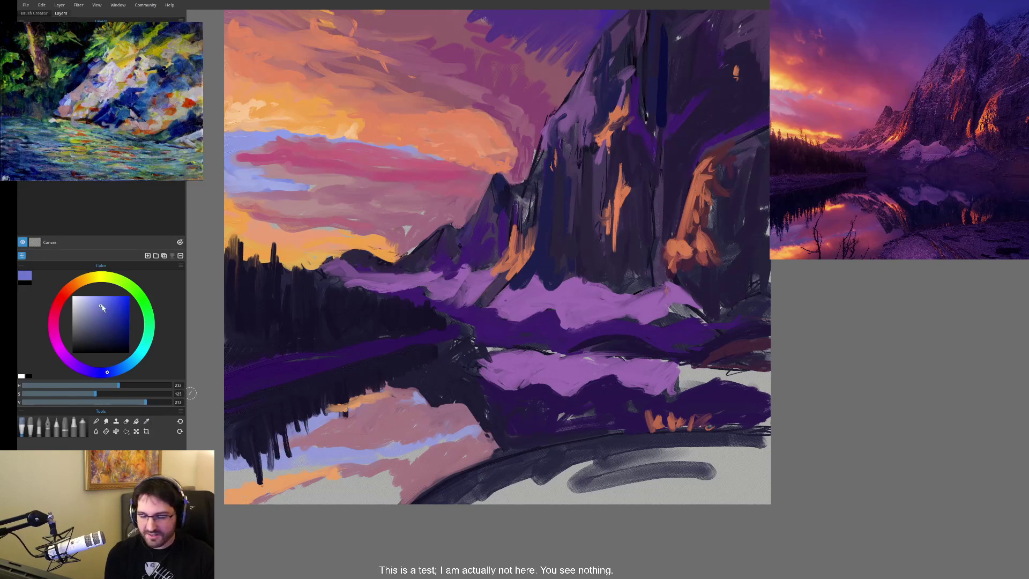
mouse_move(323, 459)
left_mouse_down()
mouse_move(221, 489)
mouse_move(317, 460)
mouse_move(412, 450)
left_mouse_up()
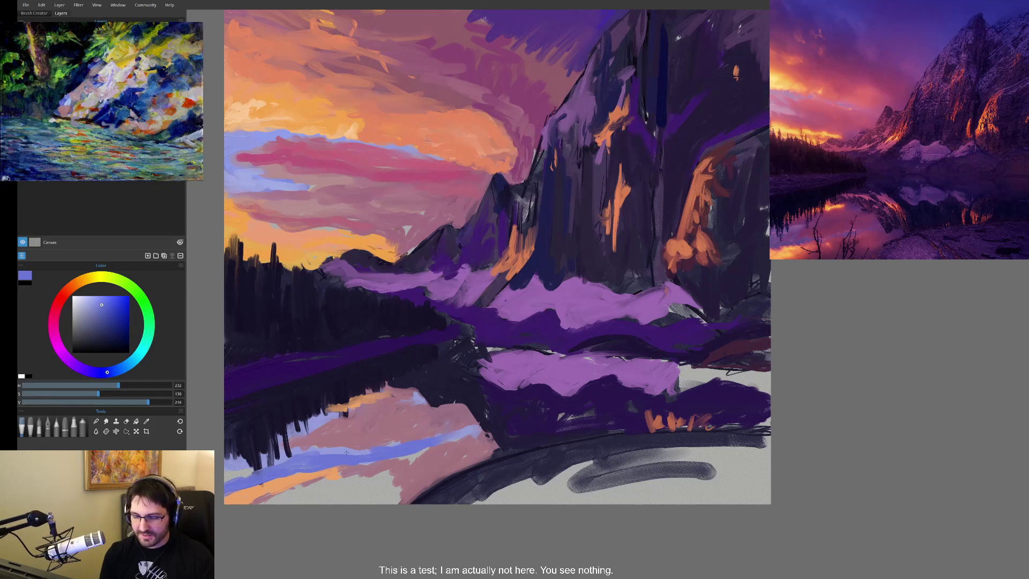
left_click(321, 451, "alt")
left_click(98, 318)
mouse_move(423, 432)
left_mouse_down()
mouse_move(297, 440)
mouse_move(437, 426)
mouse_move(459, 413)
left_mouse_up()
mouse_move(386, 406)
left_mouse_down()
mouse_move(309, 415)
mouse_move(416, 399)
left_mouse_up()
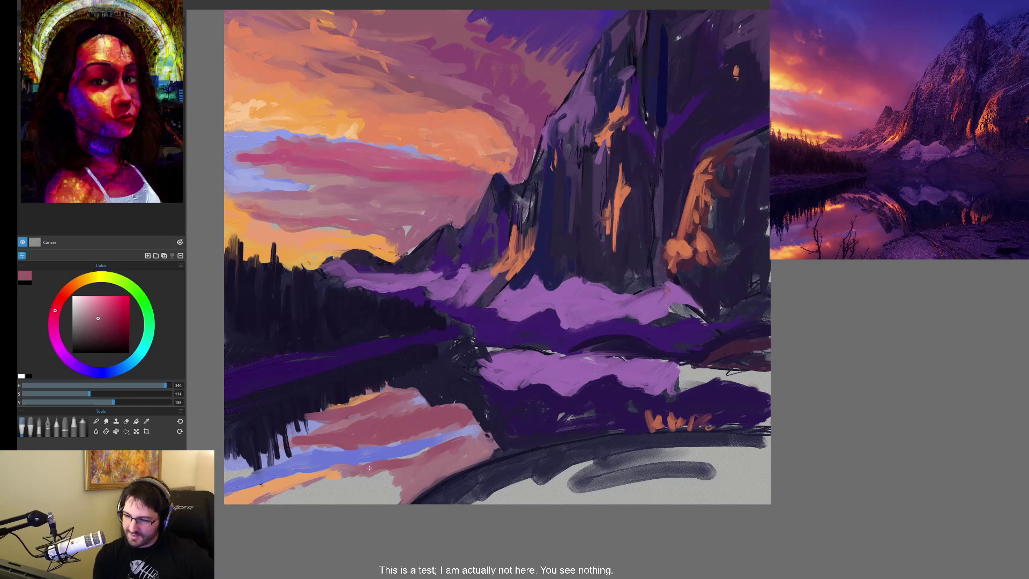
mouse_move(363, 482)
left_mouse_down()
mouse_move(271, 501)
mouse_move(429, 462)
mouse_move(371, 490)
left_mouse_up()
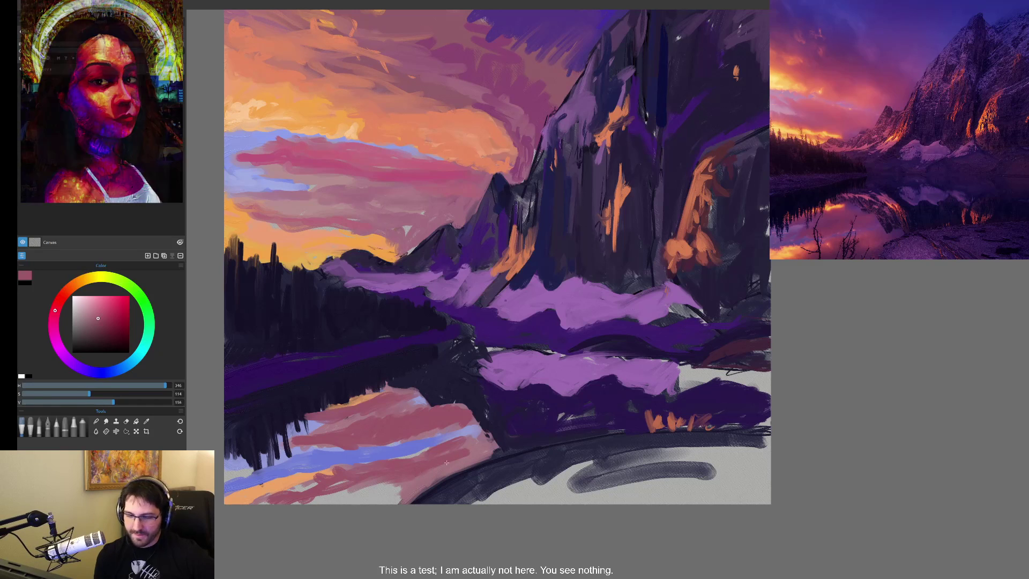
- Darken the rose color slightly and paint it over the lower lake to the dark shore and along the reflection's upper edge
left_click(99, 322)
mouse_move(410, 477)
left_mouse_down()
mouse_move(316, 501)
mouse_move(394, 493)
mouse_move(377, 501)
mouse_move(338, 486)
mouse_move(435, 470)
left_mouse_up()
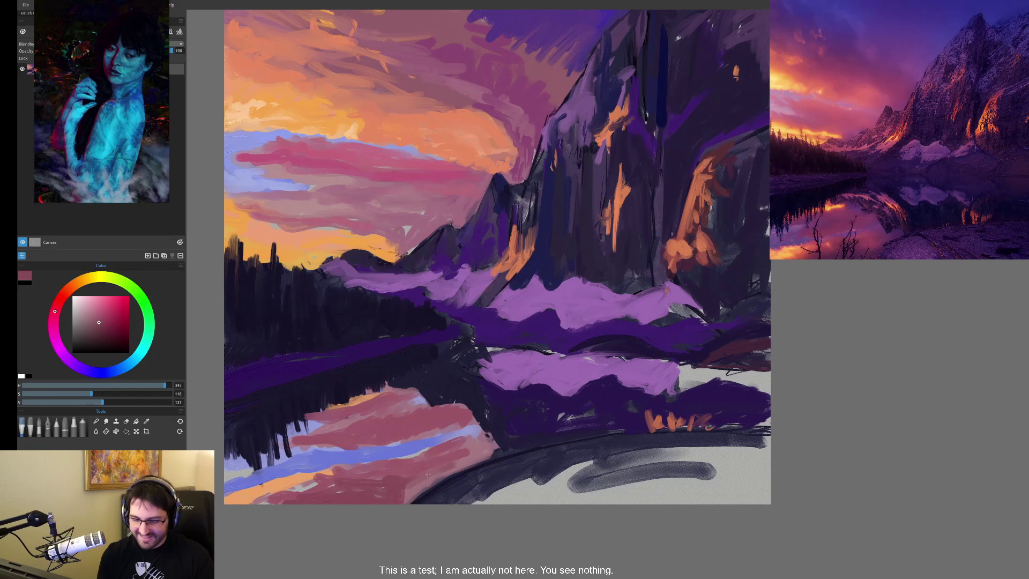
mouse_move(481, 443)
left_mouse_down()
mouse_move(453, 451)
mouse_move(512, 442)
mouse_move(458, 462)
left_mouse_up()
mouse_move(475, 420)
left_mouse_down()
mouse_move(463, 409)
mouse_move(434, 413)
left_mouse_up()
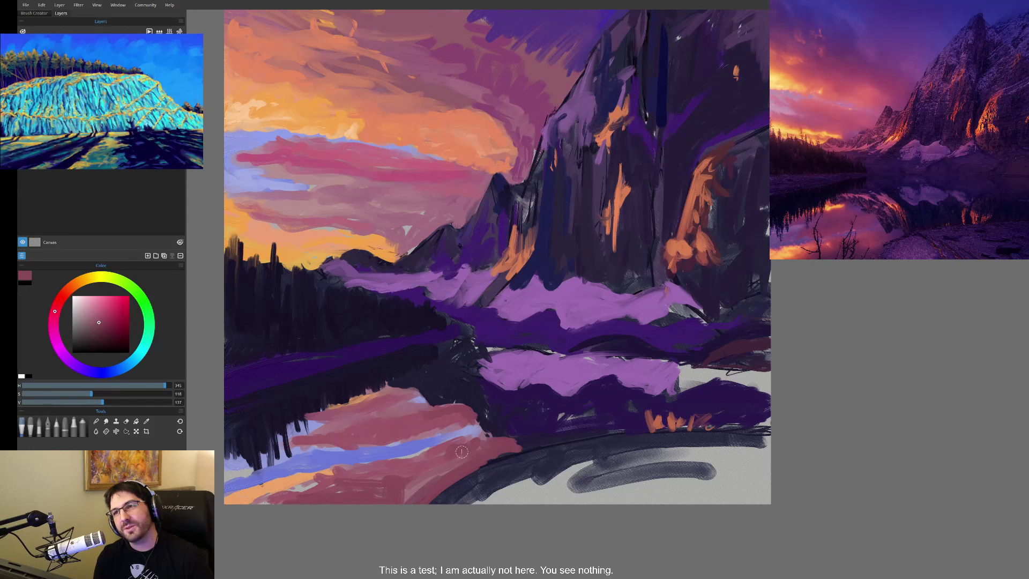
- Sample dark purple, brighten it to a rich violet, and block in the curved foreground bank over the gray strokes and bare canvas
key("alt")
left_click(555, 411)
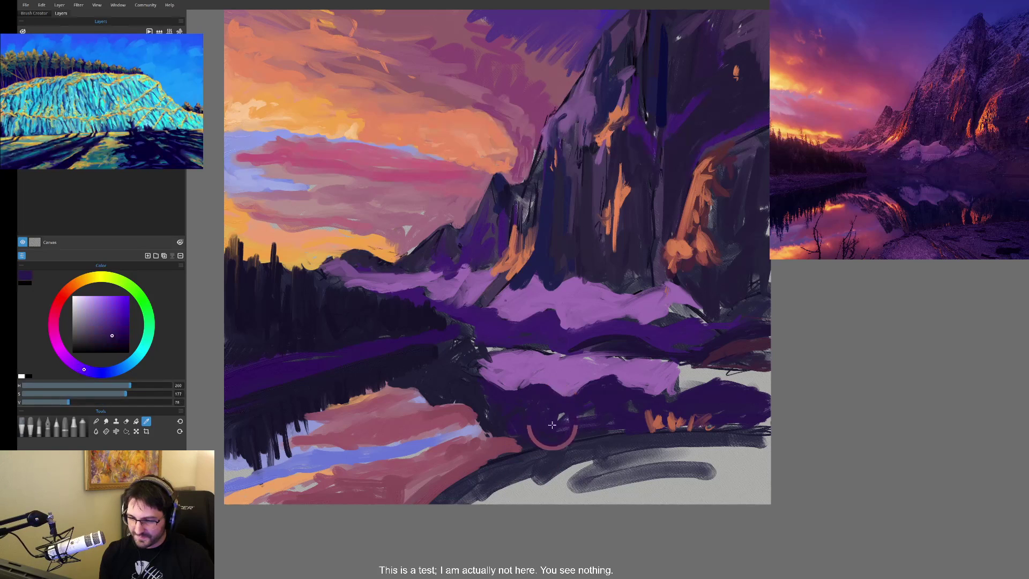
left_click(478, 257)
left_click(113, 324)
left_click(112, 322)
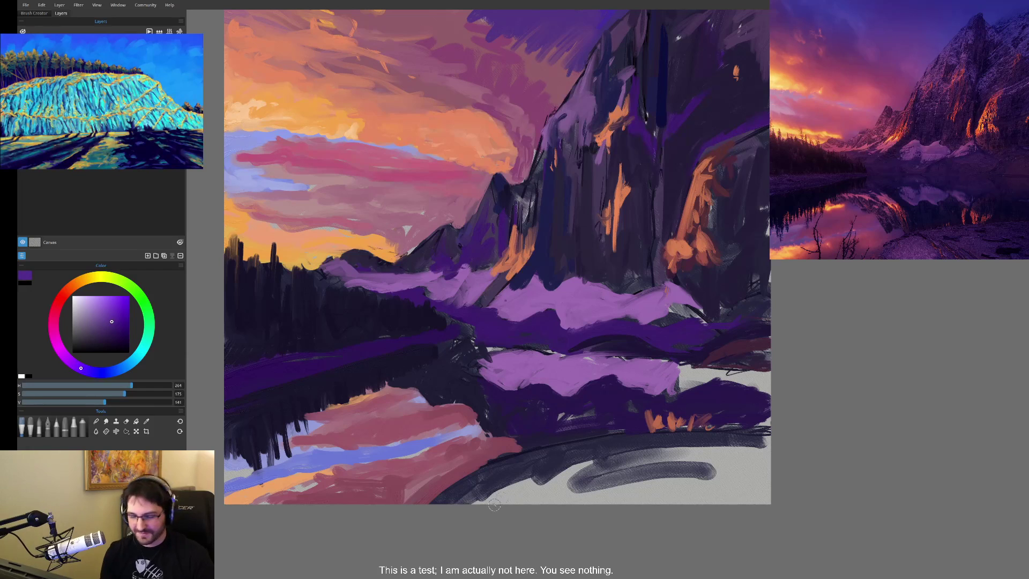
mouse_move(503, 472)
left_mouse_down()
mouse_move(438, 505)
mouse_move(526, 458)
mouse_move(467, 490)
mouse_move(566, 502)
mouse_move(580, 491)
mouse_move(532, 474)
mouse_move(468, 499)
mouse_move(538, 507)
mouse_move(546, 505)
mouse_move(513, 489)
mouse_move(602, 478)
mouse_move(552, 456)
mouse_move(597, 494)
mouse_move(569, 456)
mouse_move(544, 450)
mouse_move(604, 444)
mouse_move(570, 461)
mouse_move(632, 465)
mouse_move(599, 438)
mouse_move(644, 438)
mouse_move(631, 450)
mouse_move(674, 438)
mouse_move(747, 444)
mouse_move(693, 442)
mouse_move(750, 461)
mouse_move(643, 485)
left_mouse_up()
mouse_move(725, 498)
left_mouse_down()
mouse_move(588, 502)
mouse_move(700, 505)
mouse_move(664, 497)
mouse_move(735, 490)
left_mouse_up()
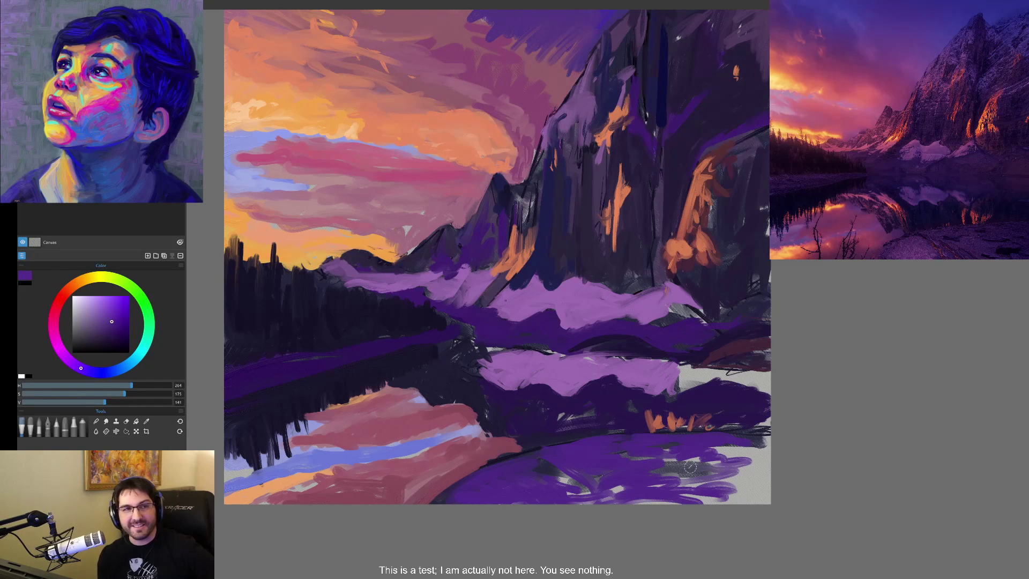
mouse_move(735, 475)
left_mouse_down()
mouse_move(763, 481)
mouse_move(734, 474)
mouse_move(757, 476)
left_mouse_up()
mouse_move(673, 478)
left_mouse_down()
mouse_move(781, 470)
mouse_move(721, 435)
mouse_move(771, 431)
mouse_move(613, 440)
mouse_move(688, 435)
left_mouse_up()
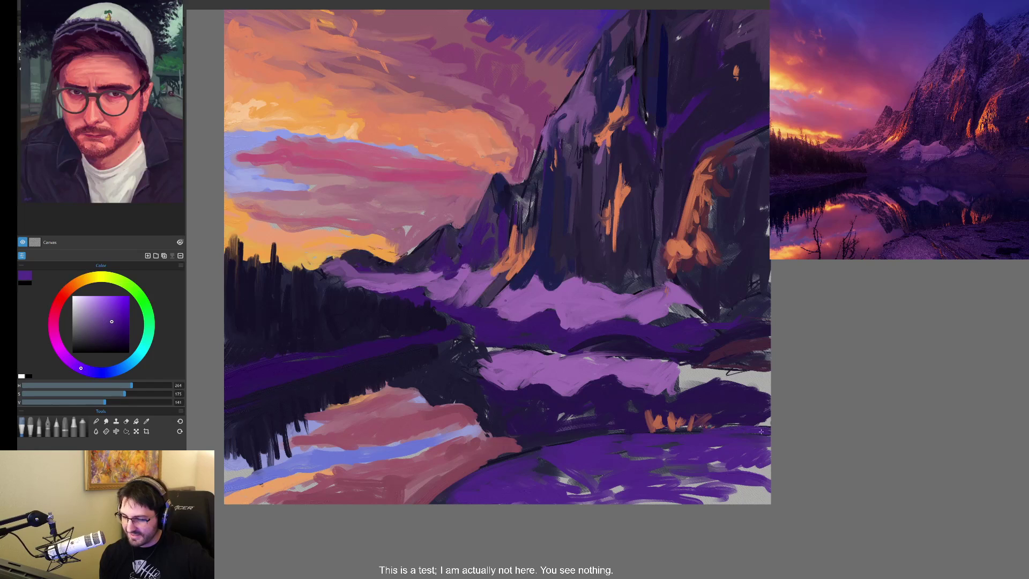
- Sample the dark purple behind the foreground bank and paint it along the bank's upper edge
left_click(726, 403, "alt")
left_click(115, 334)
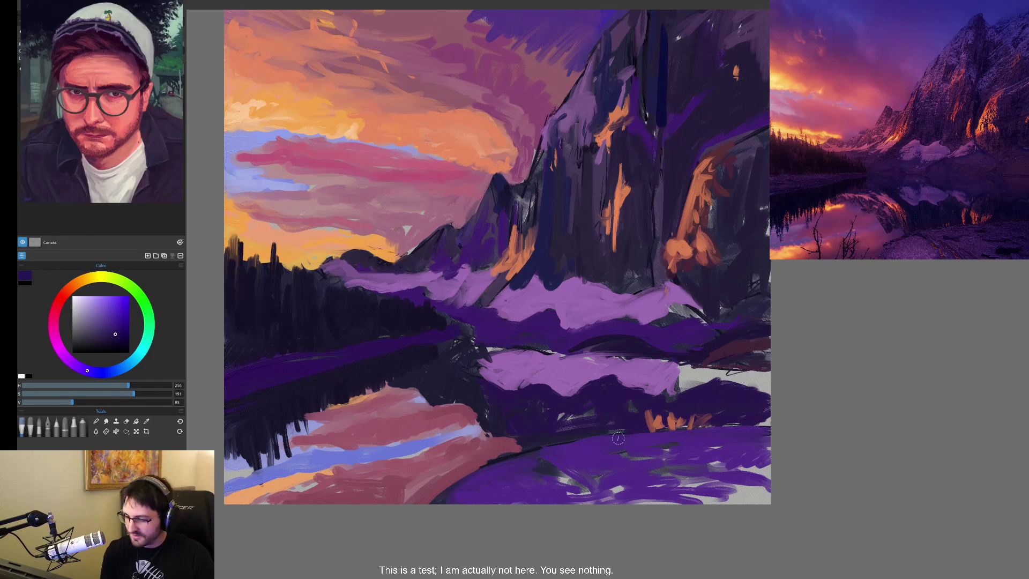
mouse_move(723, 438)
left_mouse_down()
mouse_move(780, 438)
mouse_move(677, 435)
mouse_move(784, 431)
left_mouse_up()
mouse_move(652, 437)
left_mouse_down()
mouse_move(712, 446)
mouse_move(666, 458)
mouse_move(747, 453)
mouse_move(705, 447)
mouse_move(773, 448)
mouse_move(748, 457)
mouse_move(750, 467)
mouse_move(730, 446)
mouse_move(786, 448)
mouse_move(763, 471)
left_mouse_up()
- Darken the purple to near black and paint a solid mound behind the foreground bank, covering most of the small orange strokes
left_click(727, 406, "alt")
left_click(115, 344)
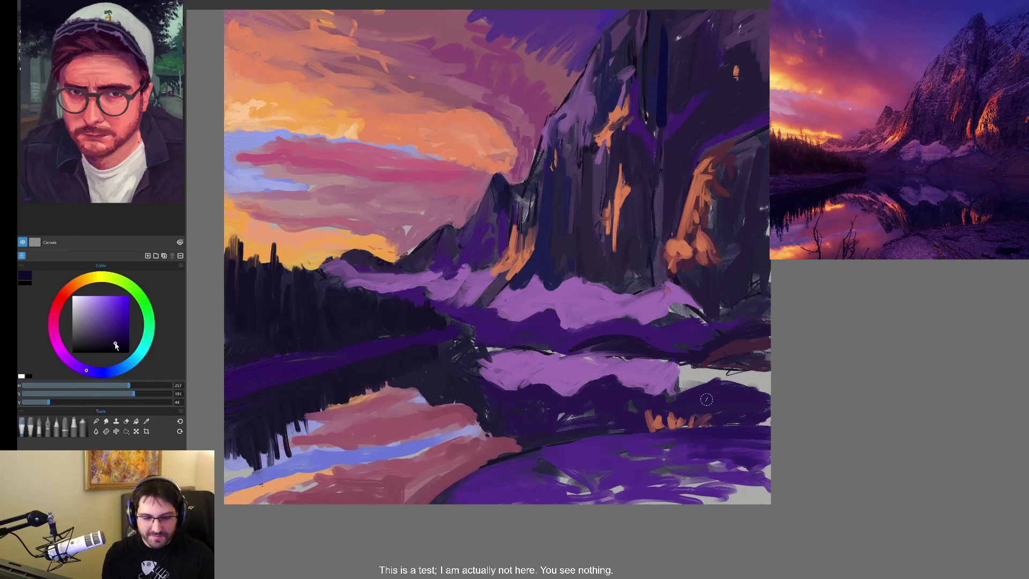
mouse_move(728, 419)
left_mouse_down()
mouse_move(742, 419)
mouse_move(700, 394)
mouse_move(742, 393)
mouse_move(699, 380)
mouse_move(781, 396)
left_mouse_up()
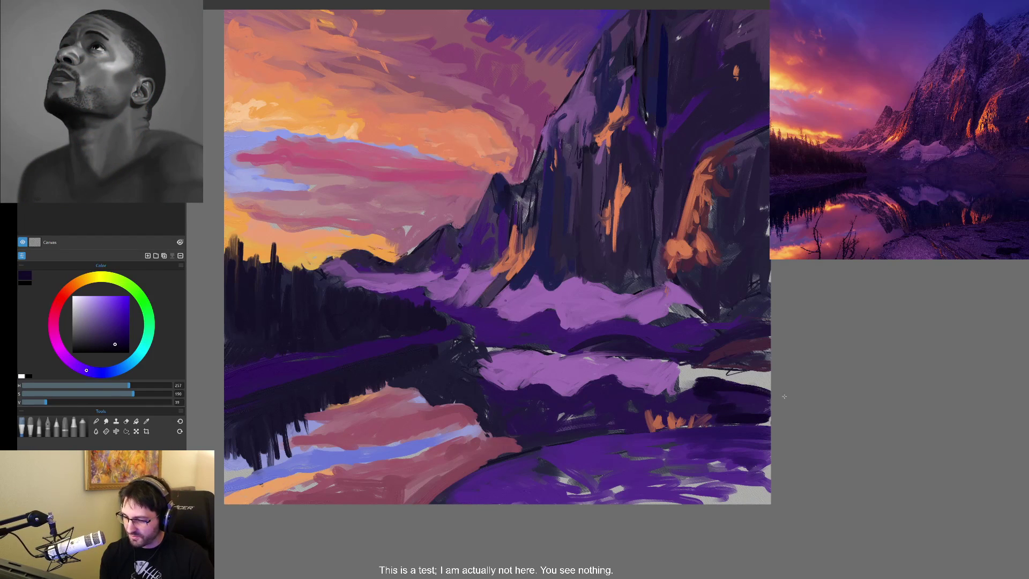
mouse_move(719, 392)
left_mouse_down()
mouse_move(771, 403)
mouse_move(743, 418)
mouse_move(752, 426)
mouse_move(722, 431)
mouse_move(775, 431)
mouse_move(748, 426)
left_mouse_up()
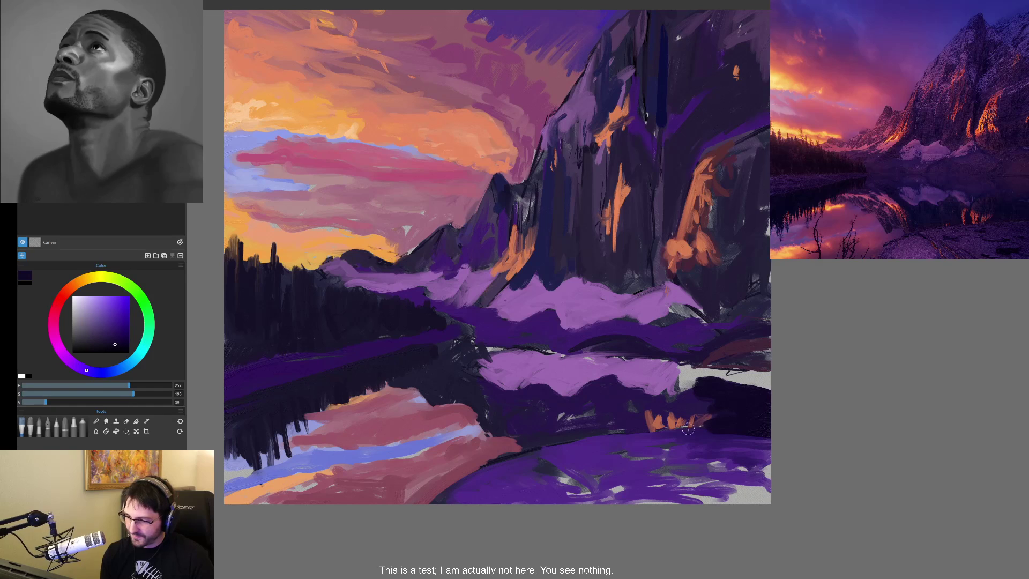
mouse_move(694, 391)
left_mouse_down()
mouse_move(654, 433)
mouse_move(723, 429)
mouse_move(671, 427)
mouse_move(716, 406)
mouse_move(690, 424)
mouse_move(726, 417)
mouse_move(679, 388)
mouse_move(663, 417)
left_mouse_up()
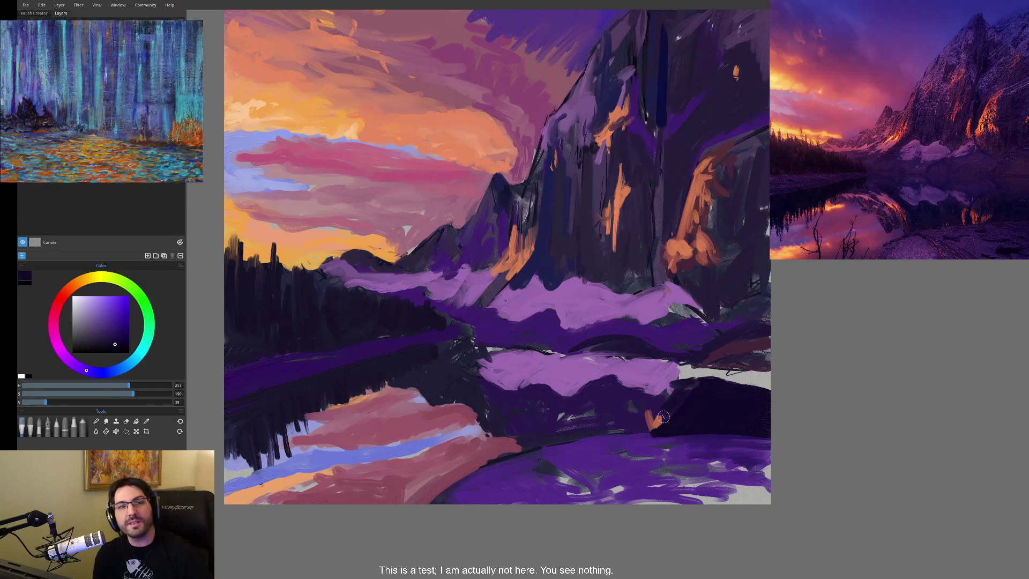
- Dab near-black rock patches onto the violet foreground bank, and break them up with sampled violet strokes
left_click_drag(684, 472, 682, 512)
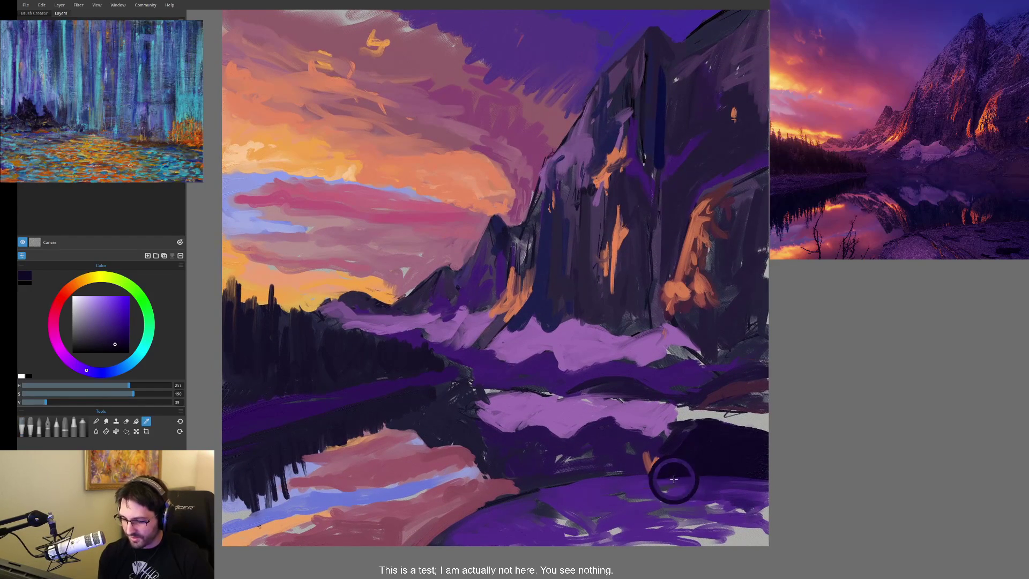
mouse_move(591, 514)
left_mouse_down()
mouse_move(617, 514)
mouse_move(577, 513)
mouse_move(621, 515)
mouse_move(652, 496)
mouse_move(624, 489)
mouse_move(653, 489)
mouse_move(694, 536)
mouse_move(737, 540)
mouse_move(697, 542)
mouse_move(738, 533)
mouse_move(686, 542)
left_mouse_up()
left_click(641, 524, "alt")
mouse_move(616, 535)
left_mouse_down()
mouse_move(640, 526)
mouse_move(630, 541)
mouse_move(604, 542)
mouse_move(558, 523)
left_mouse_up()
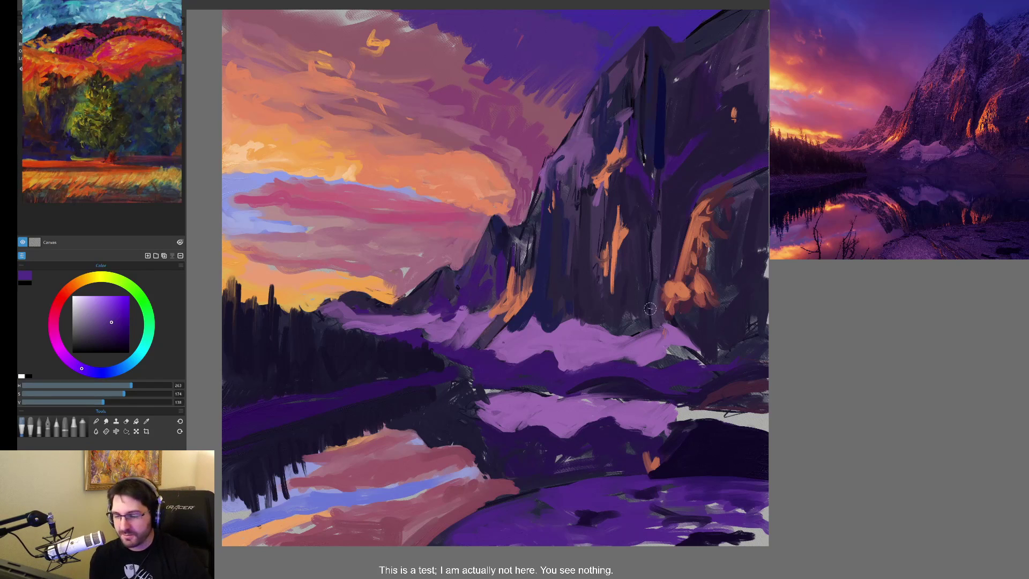
- Sample the cliff highlight's orange, shift it to a coral red, and paint accents on the central and right sunlit rock streaks
left_click(617, 240, "alt")
left_click(107, 300)
left_click(67, 297)
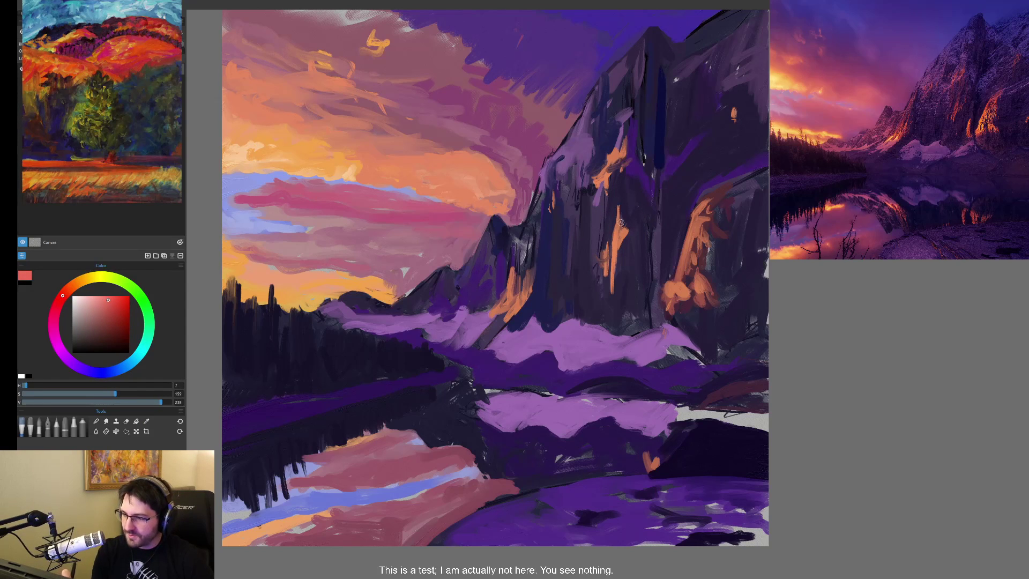
mouse_move(612, 244)
left_mouse_down()
mouse_move(606, 262)
mouse_move(609, 247)
left_mouse_up()
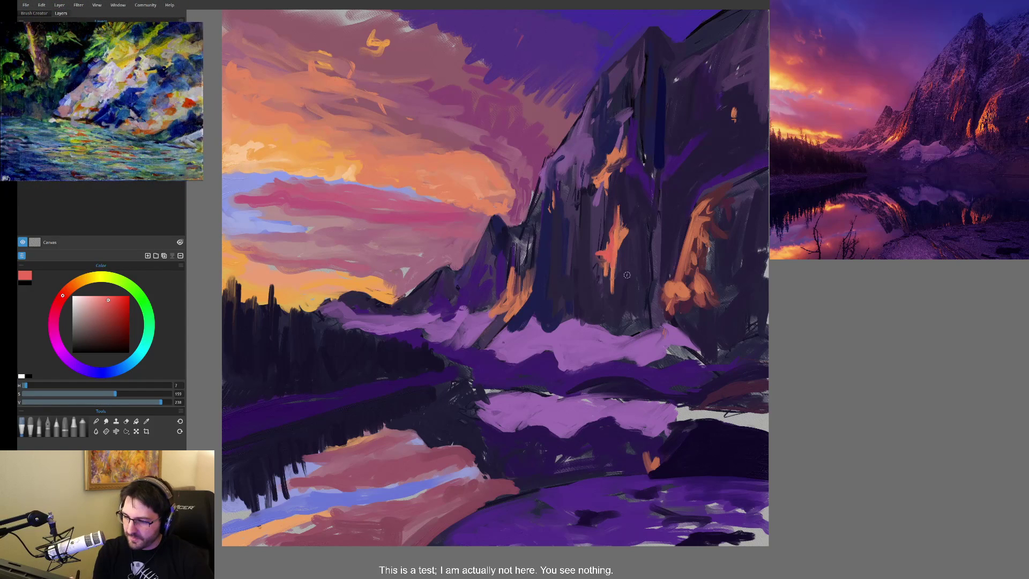
mouse_move(700, 209)
left_mouse_down()
mouse_move(693, 252)
mouse_move(707, 197)
mouse_move(726, 191)
left_mouse_up()
left_click_drag(708, 227, 693, 252)
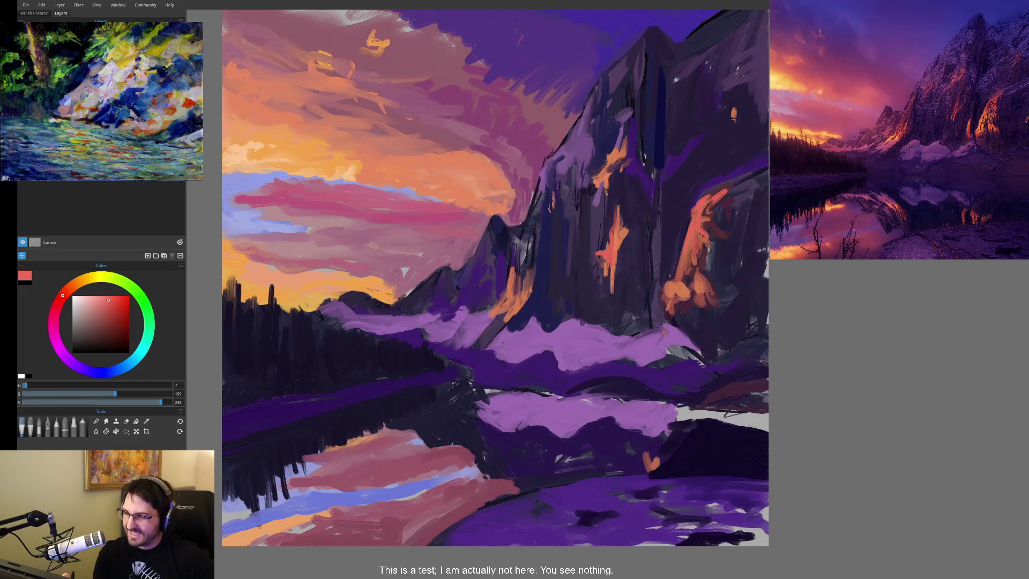
- Sample dark purple from the cliff, trim the central sunlit streak's edges with it, and paint vertical purple streaks down the rock face beside it
key("alt")
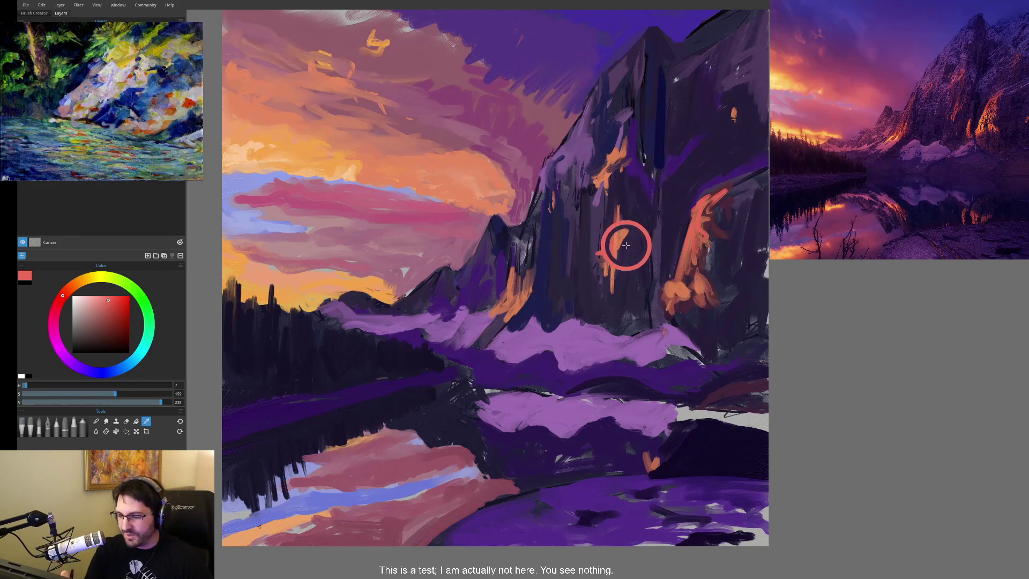
left_click(626, 245, "alt")
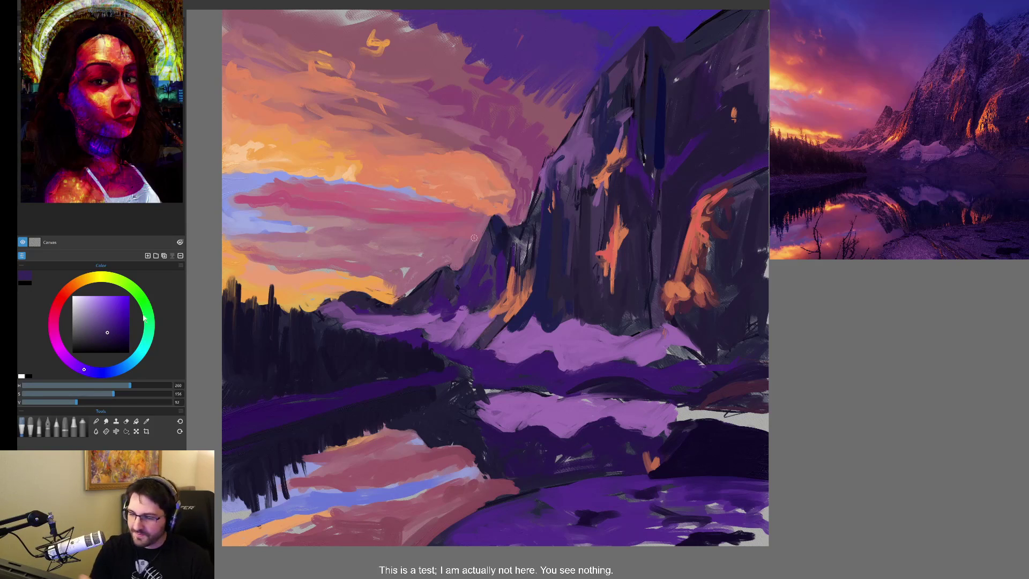
mouse_move(626, 233)
left_mouse_down()
mouse_move(613, 255)
mouse_move(608, 309)
left_mouse_up()
left_click_drag(603, 266, 603, 283)
left_click_drag(599, 266, 591, 319)
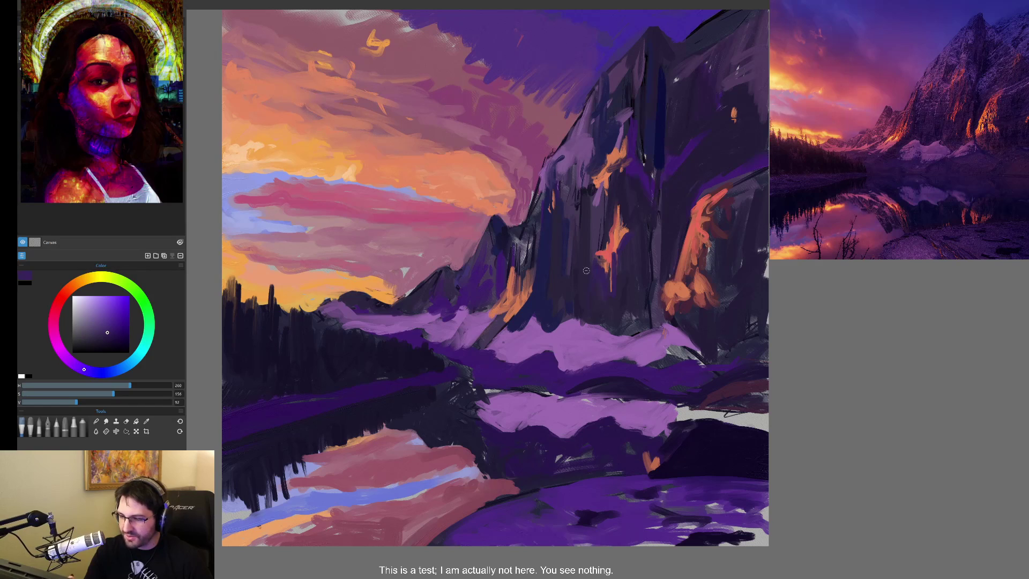
left_click_drag(595, 237, 594, 226)
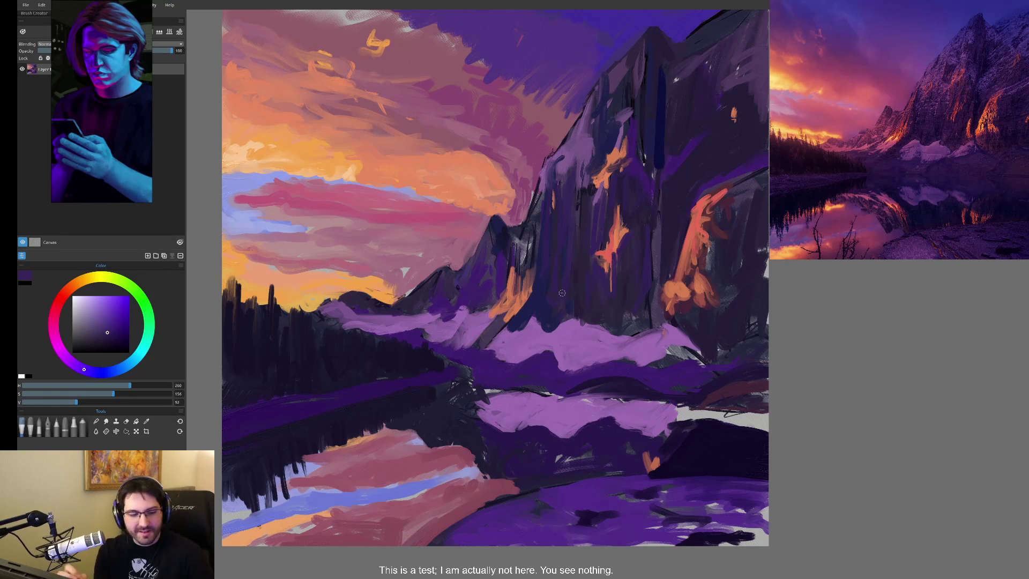
- Sample light violet from the snow bank below the cliff and paint jagged snow peaks up over the base of the rock face
left_click(569, 335, "alt")
mouse_move(555, 308)
left_mouse_down()
mouse_move(519, 308)
mouse_move(506, 324)
mouse_move(550, 321)
mouse_move(543, 308)
mouse_move(579, 317)
mouse_move(588, 303)
mouse_move(580, 318)
mouse_move(612, 333)
left_mouse_up()
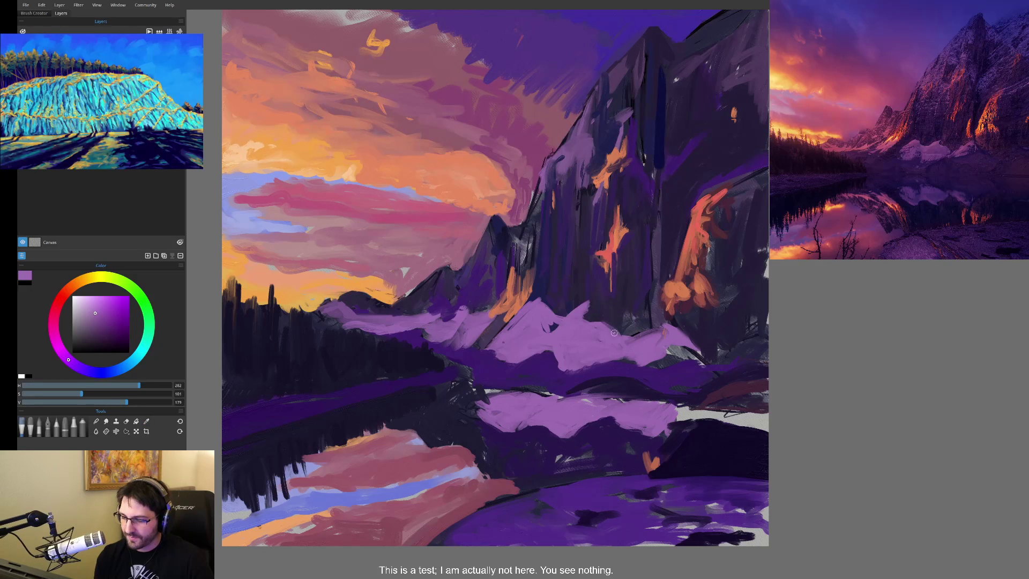
left_click(598, 318, "alt")
left_click_drag(603, 319, 618, 334)
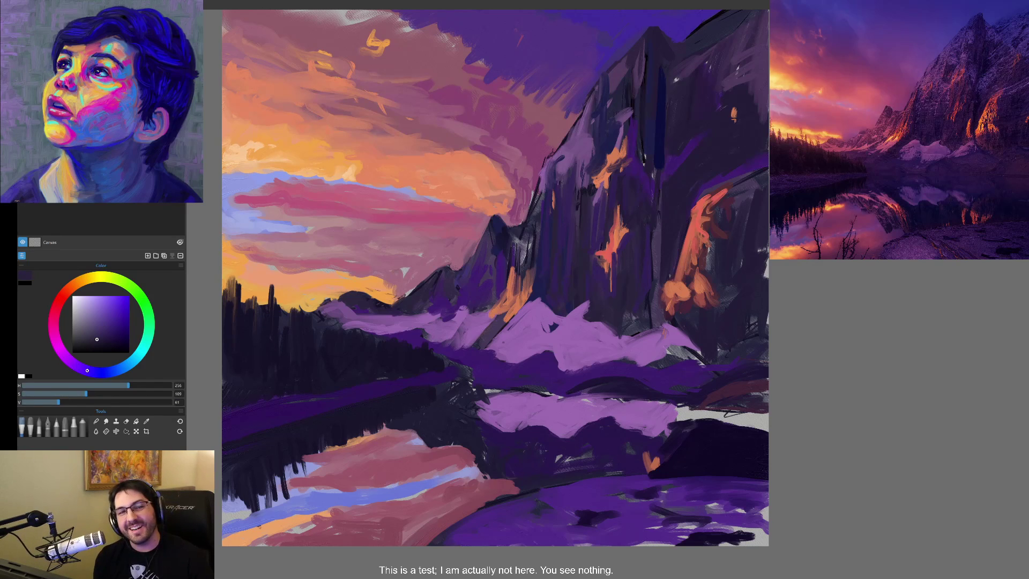
- Sample dark purple from the cliff, darken it to near black, and paint a dark crack in the rock beside the central sunlit streak
left_click(640, 300, "alt")
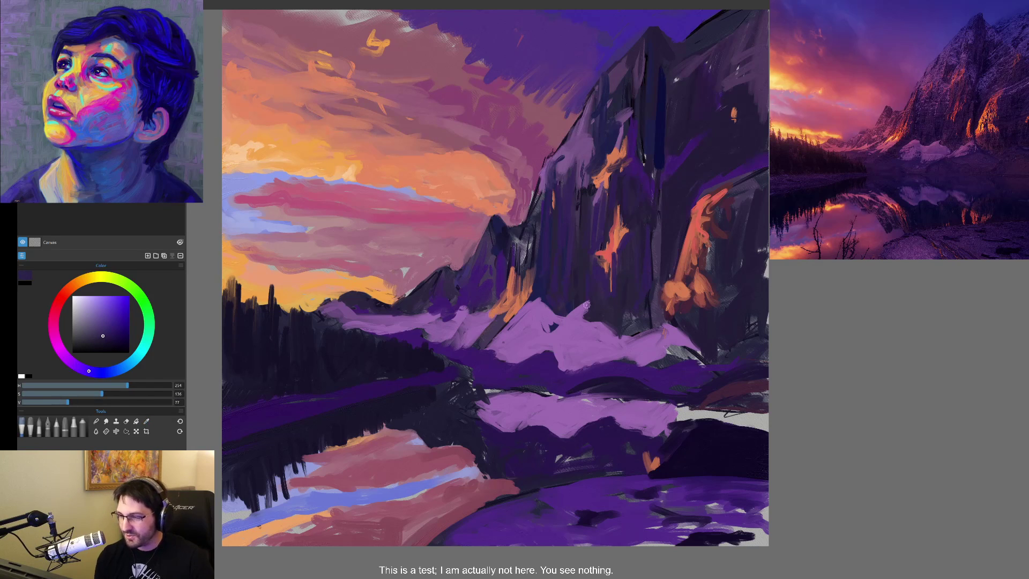
left_click_drag(105, 328, 108, 332)
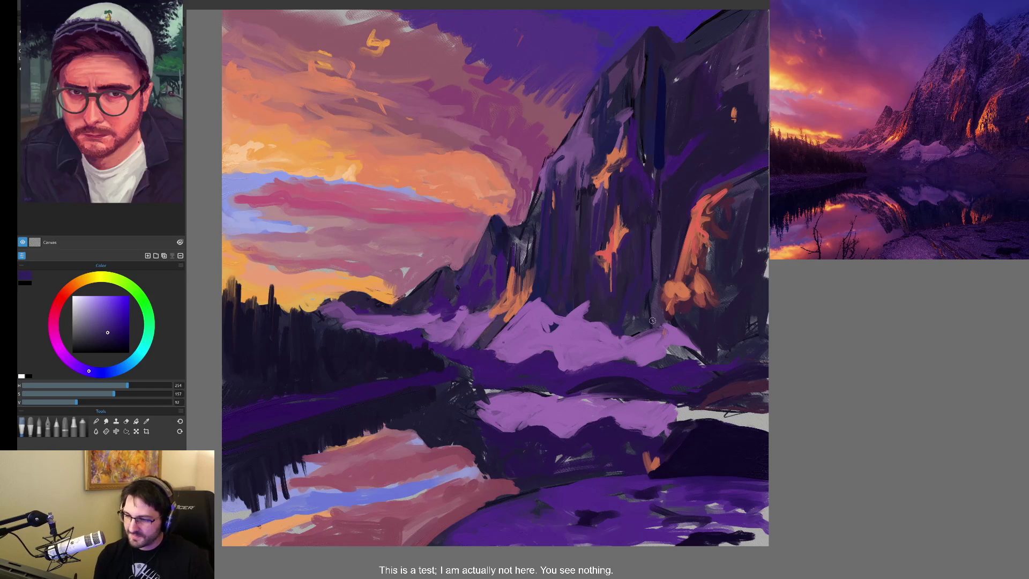
left_click(99, 341)
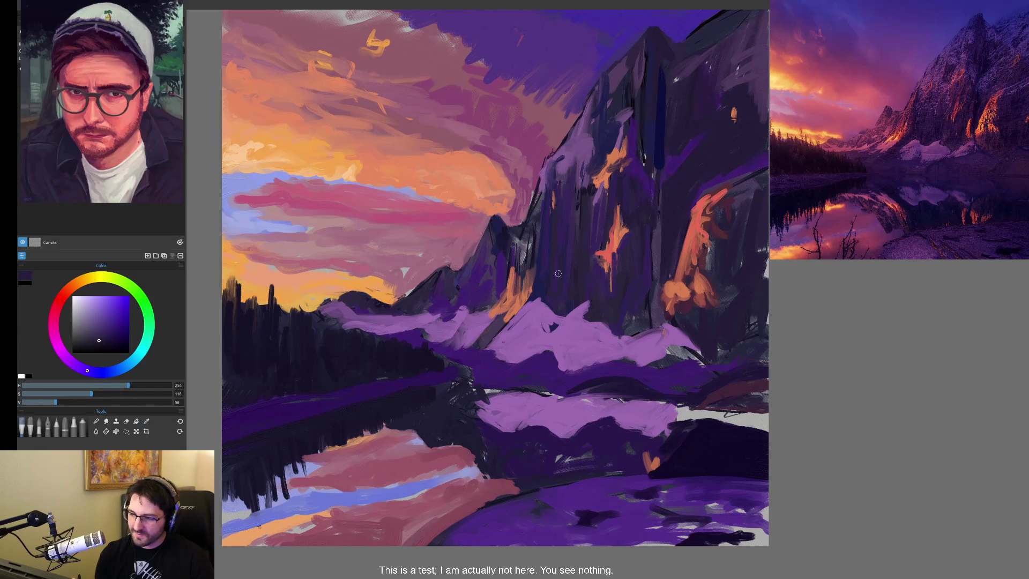
left_click_drag(99, 342, 103, 345)
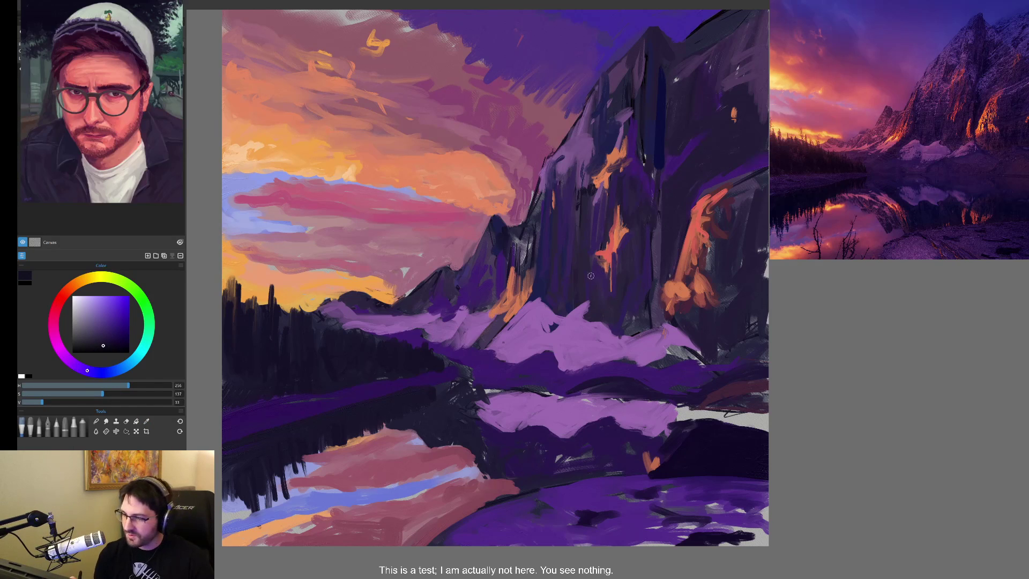
mouse_move(588, 267)
left_mouse_down()
mouse_move(579, 296)
mouse_move(577, 241)
mouse_move(582, 299)
mouse_move(579, 264)
left_mouse_up()
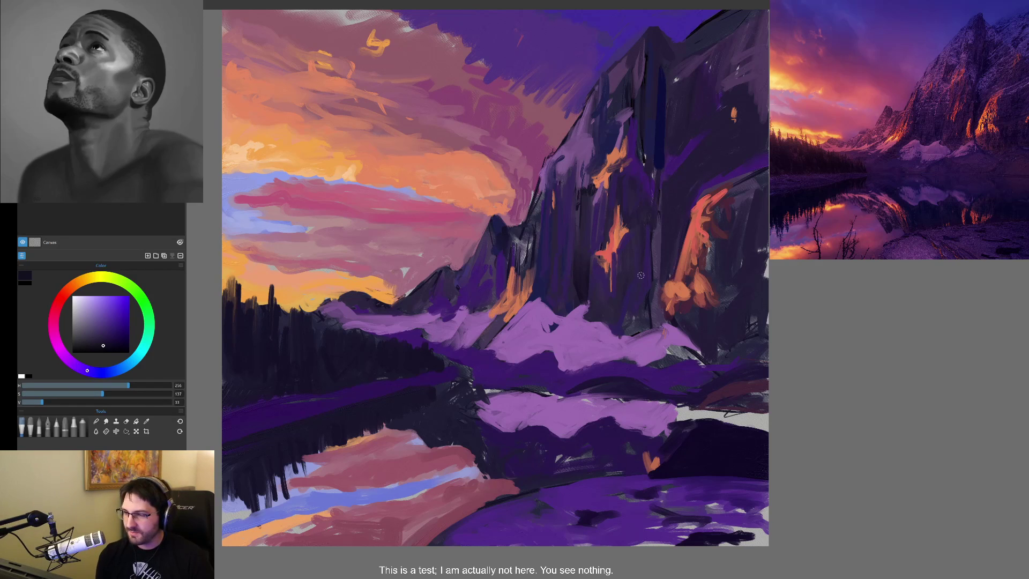
- Paint a near-black vertical crevice between the central and right sunlit streaks, and refine its edges with sampled dark purple
mouse_move(663, 271)
left_mouse_down()
mouse_move(663, 236)
mouse_move(652, 235)
left_mouse_up()
left_click(651, 225, "alt")
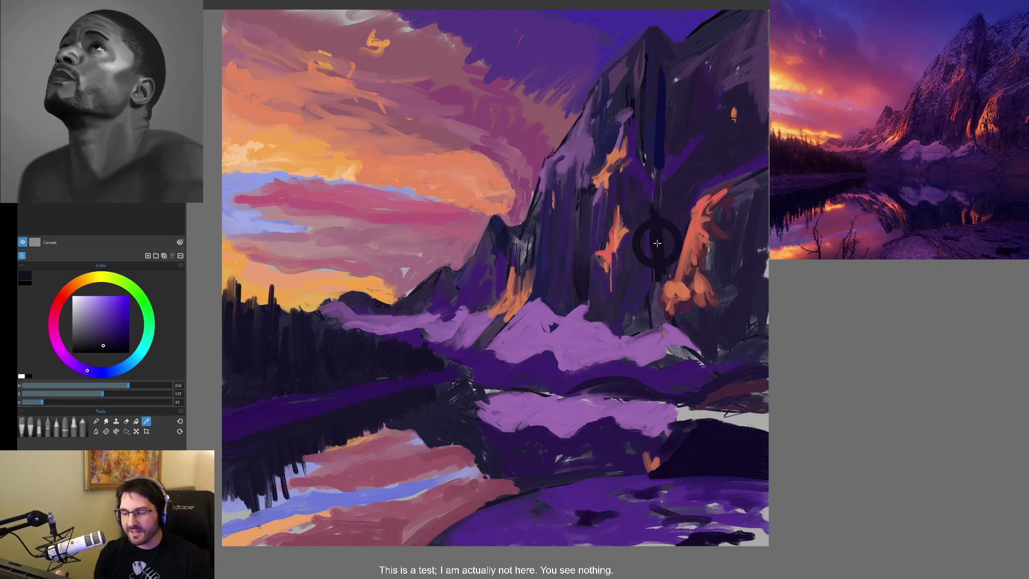
left_click(654, 272, "alt")
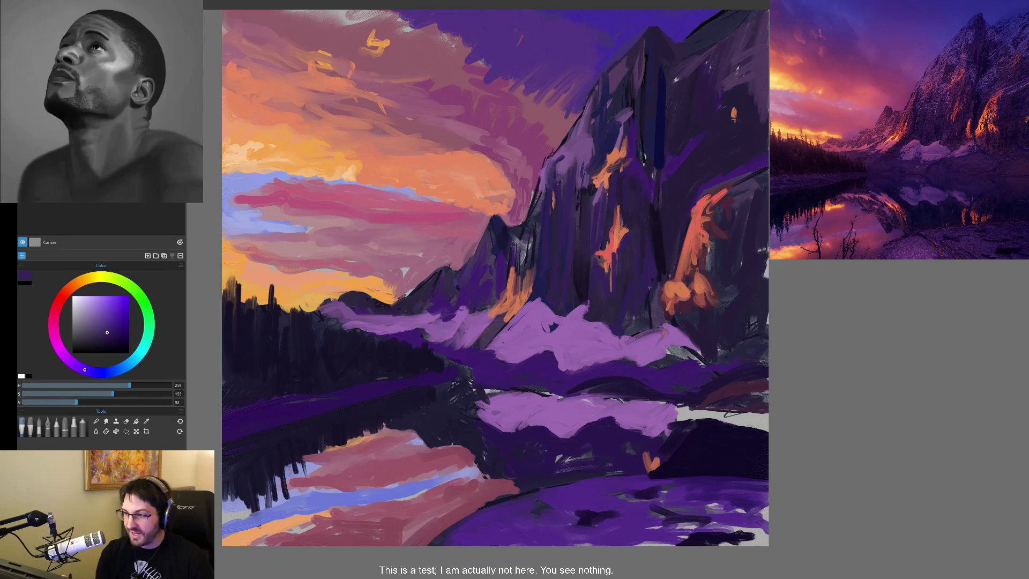
left_click(658, 265, "alt")
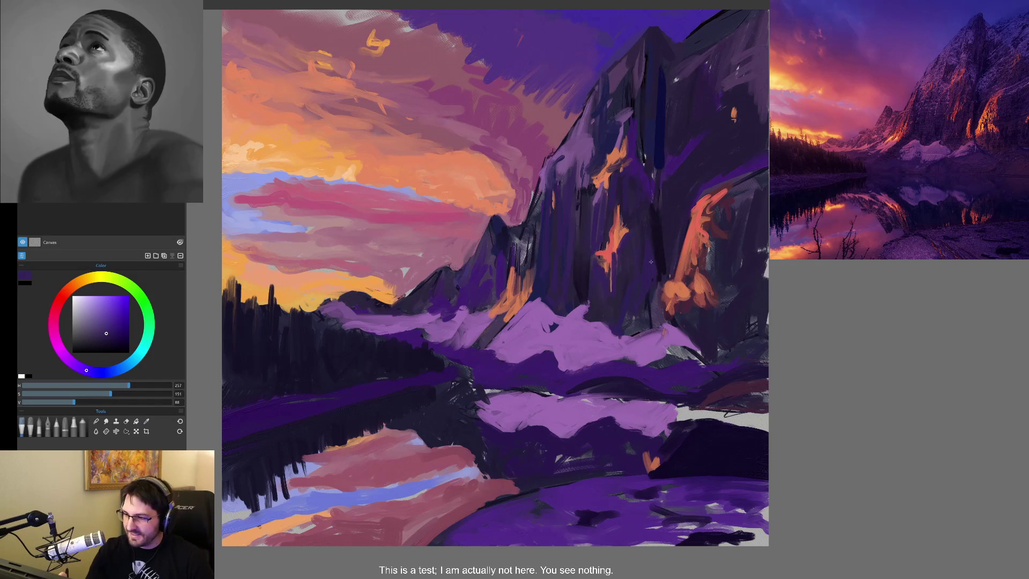
- Sample a muted red-orange and paint a short vertical sunlit streak at the foot of the dark crevice
left_click(666, 298, "alt")
left_click_drag(652, 275, 653, 306)
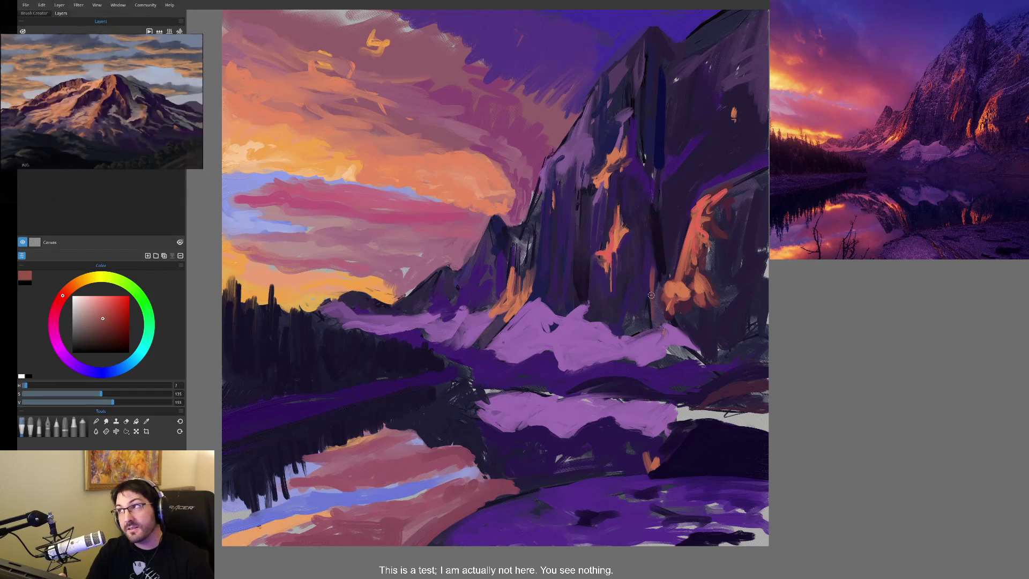
left_click_drag(654, 279, 655, 311)
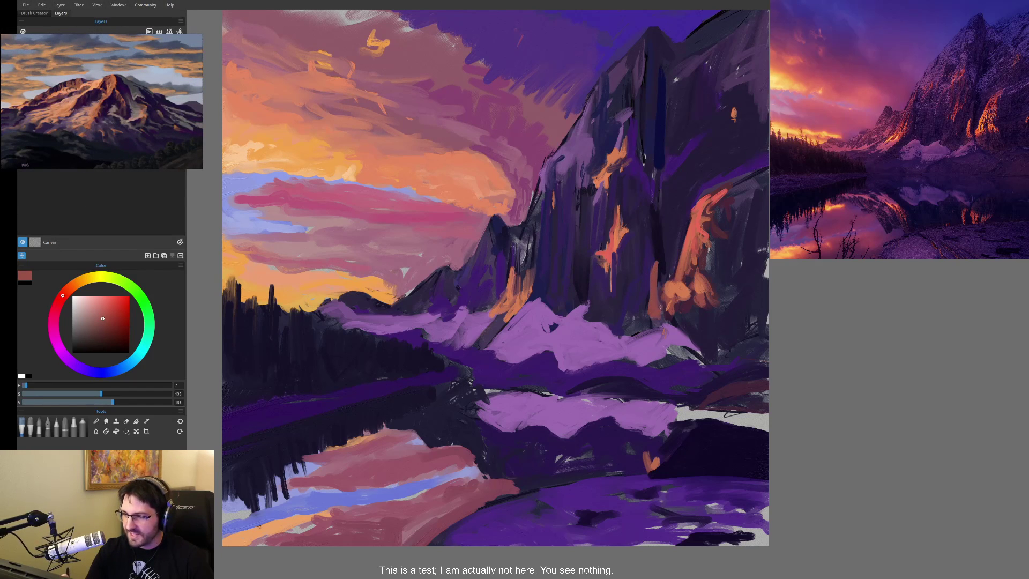
- Sample near-black from the crevice, widen it, and extend the dark strokes up the cliff over the blue vertical stripe
left_click(654, 249, "alt")
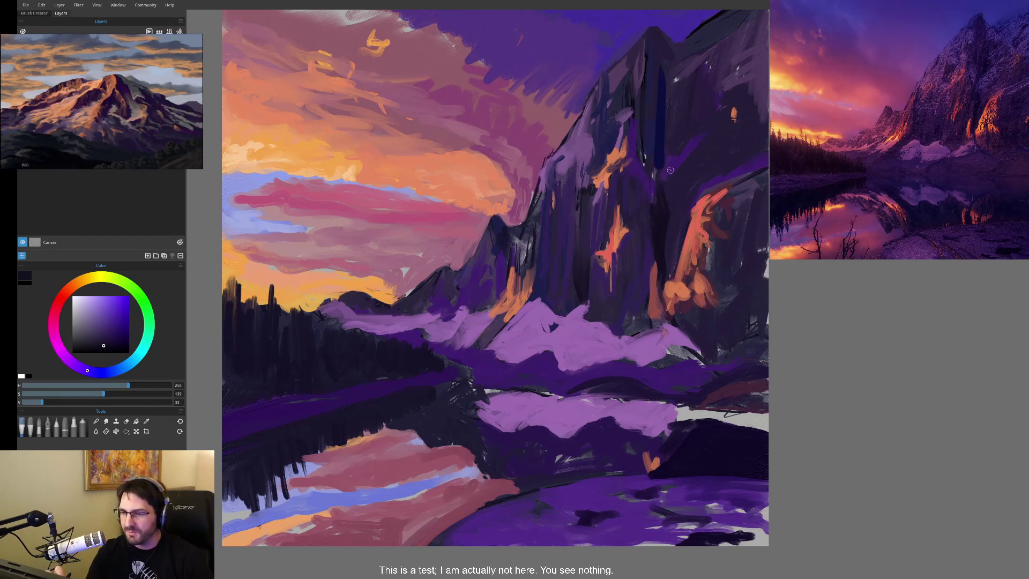
left_click(660, 201, "alt")
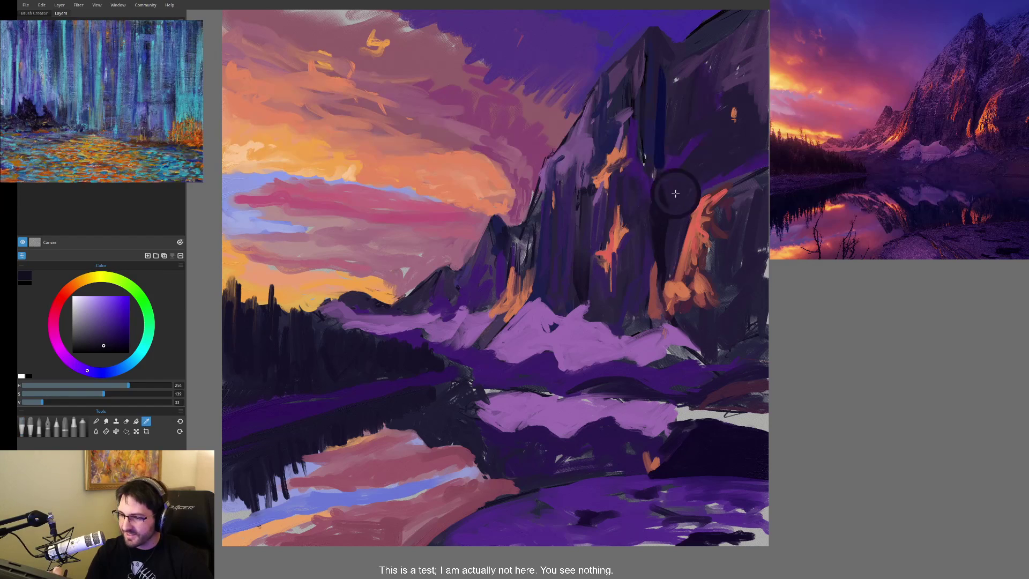
left_click(675, 213, "alt")
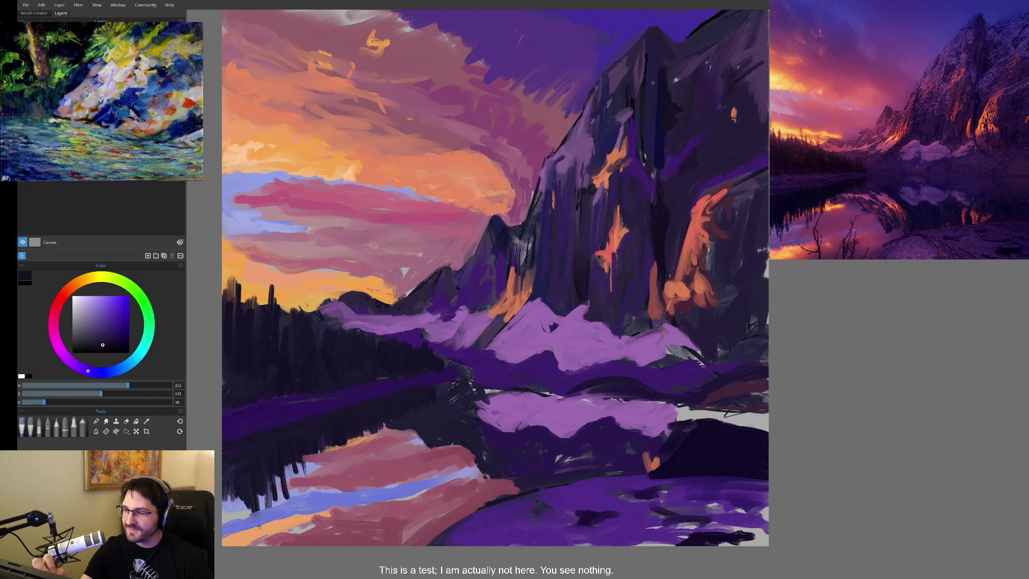
left_click_drag(648, 130, 647, 106)
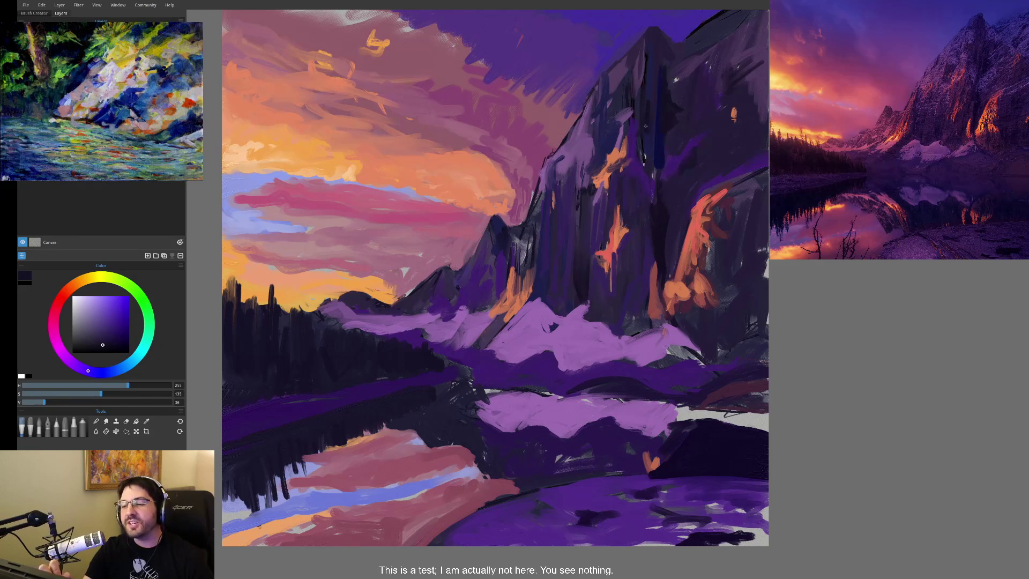
- Sample purples and a dark red from the rock and paint varied strokes across the upper right cliff and around its sunlit highlights
left_click(632, 157, "alt")
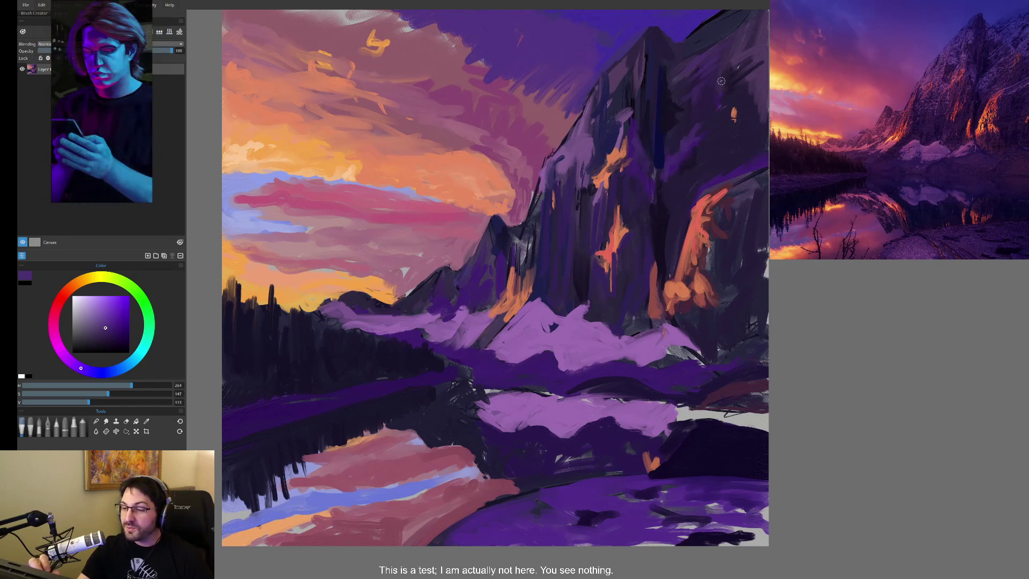
left_click(700, 66, "alt")
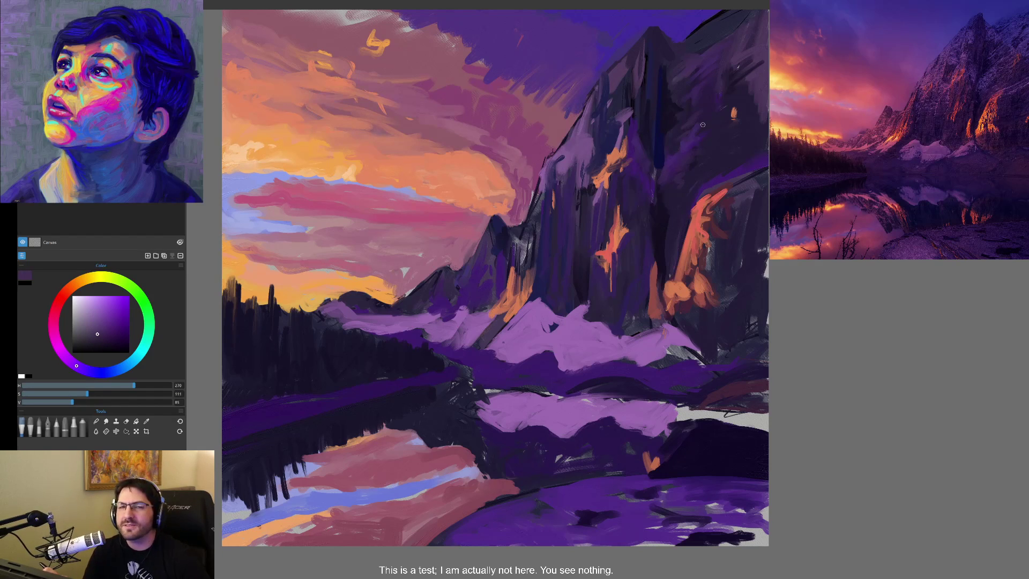
left_click(717, 191, "alt")
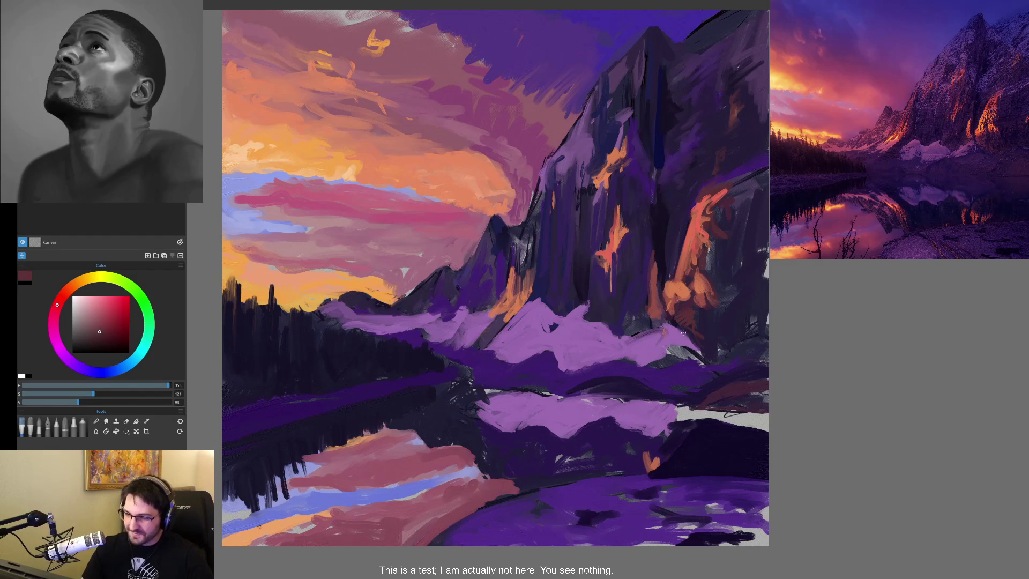
- Extend the snow bank's right end with sampled light violet, and shade it with a deeper, more saturated purple
left_click(644, 337, "alt")
left_click_drag(627, 339, 658, 326)
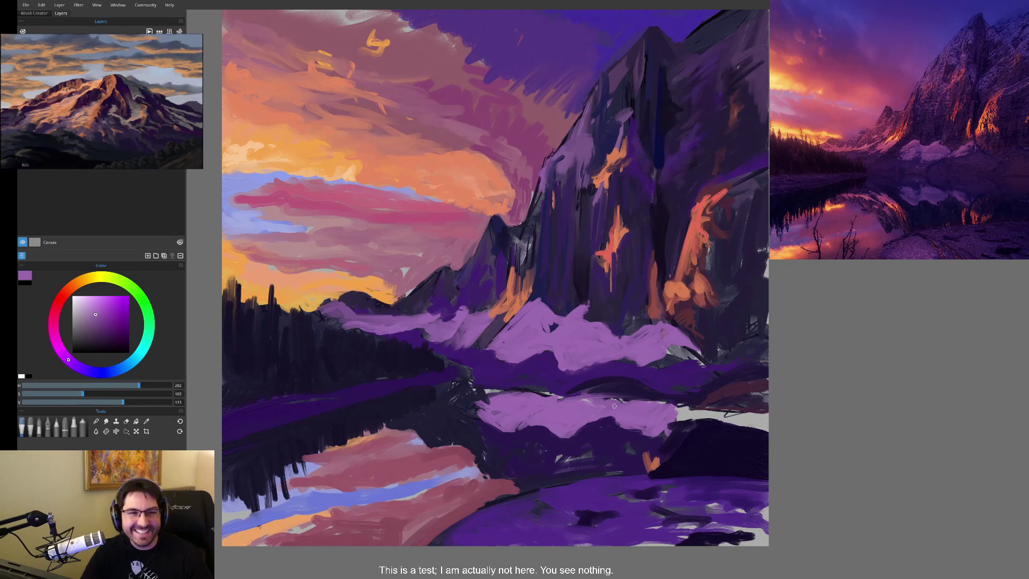
mouse_move(675, 331)
left_mouse_down()
mouse_move(704, 351)
mouse_move(691, 339)
left_mouse_up()
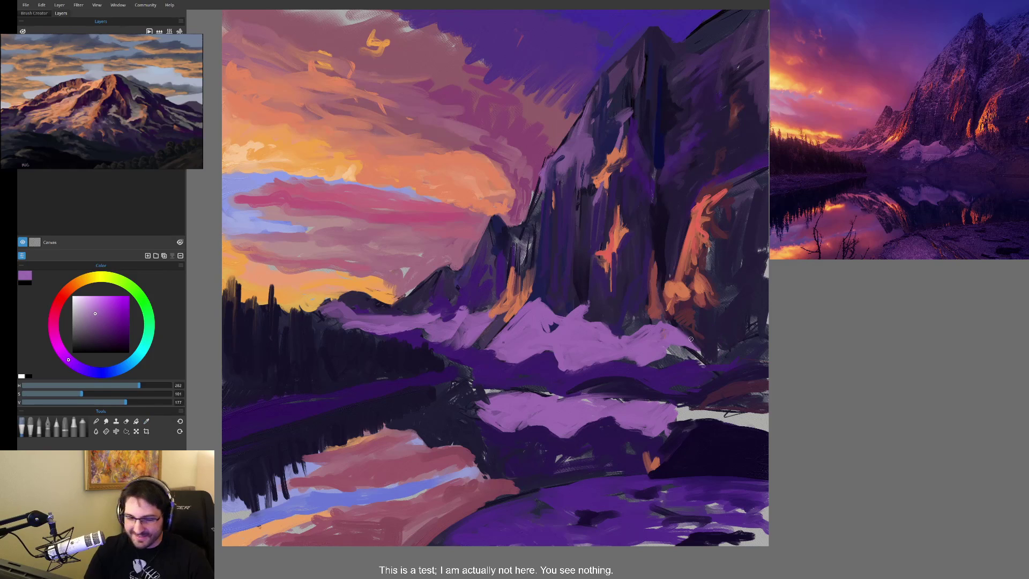
left_click_drag(103, 315, 103, 316)
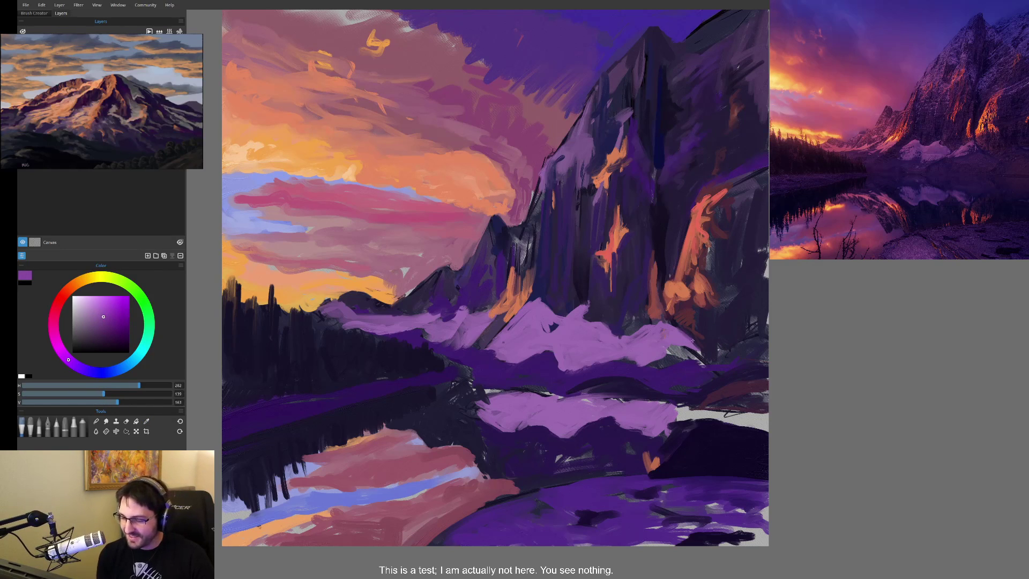
mouse_move(685, 343)
left_mouse_down()
mouse_move(647, 336)
mouse_move(645, 349)
mouse_move(673, 364)
left_mouse_up()
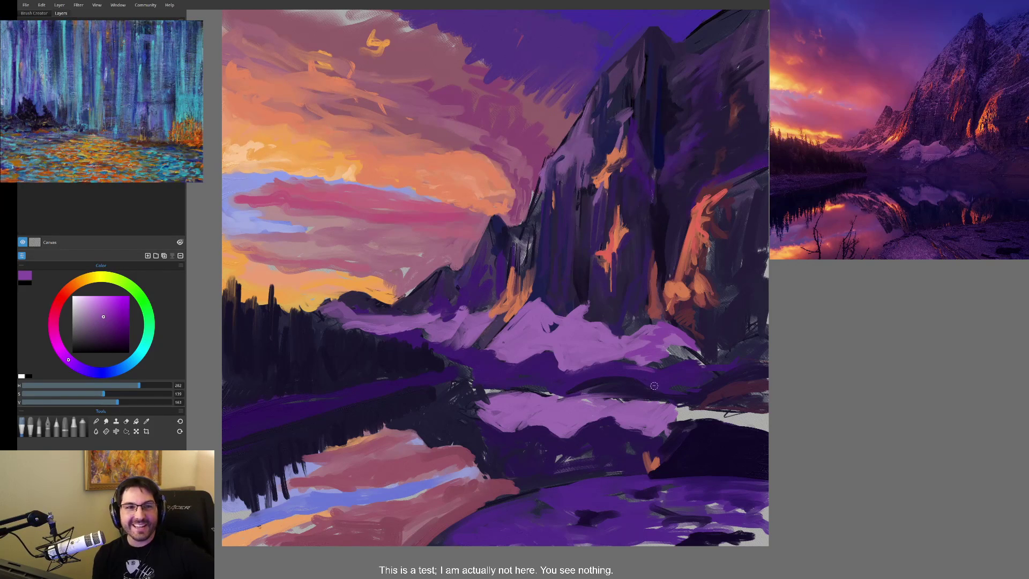
- Alternate sampled light violet and mid purple to paint shadow folds across the middle and left of the snow bank
left_click(638, 344, "alt")
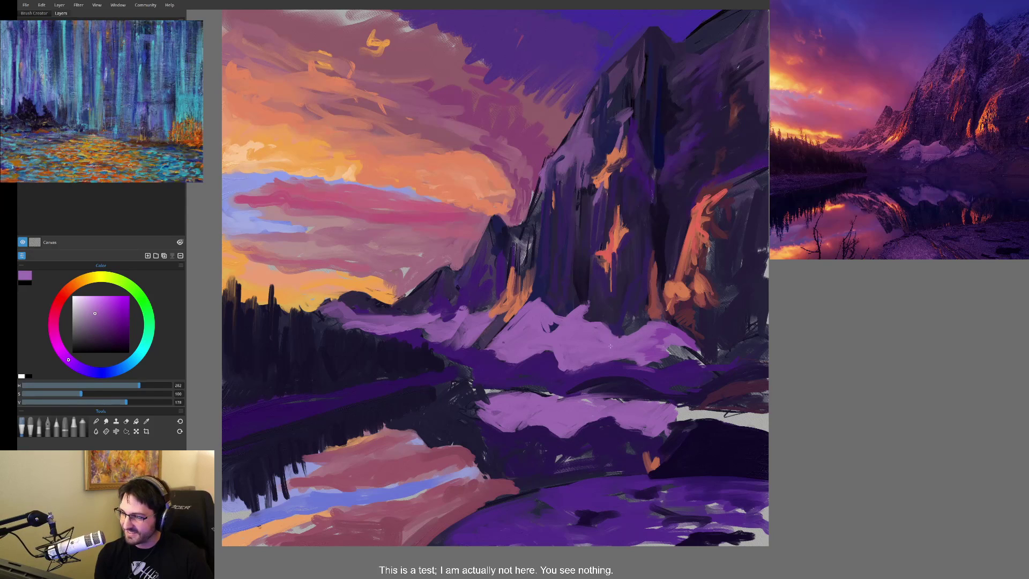
left_click(650, 349, "alt")
mouse_move(572, 336)
left_mouse_down()
mouse_move(597, 339)
mouse_move(565, 338)
mouse_move(580, 329)
left_mouse_up()
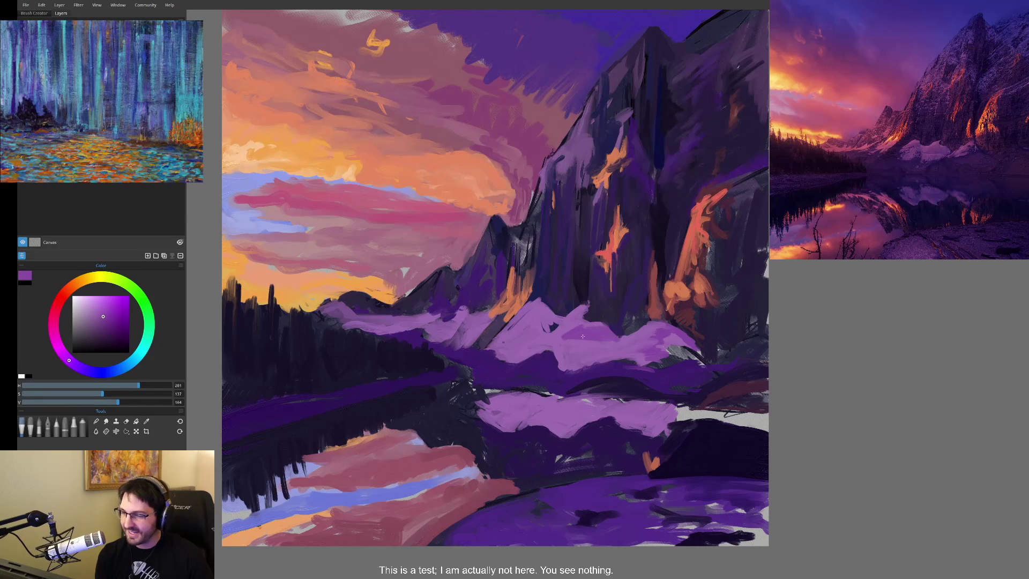
mouse_move(540, 327)
left_mouse_down()
mouse_move(546, 314)
mouse_move(521, 323)
mouse_move(547, 331)
left_mouse_up()
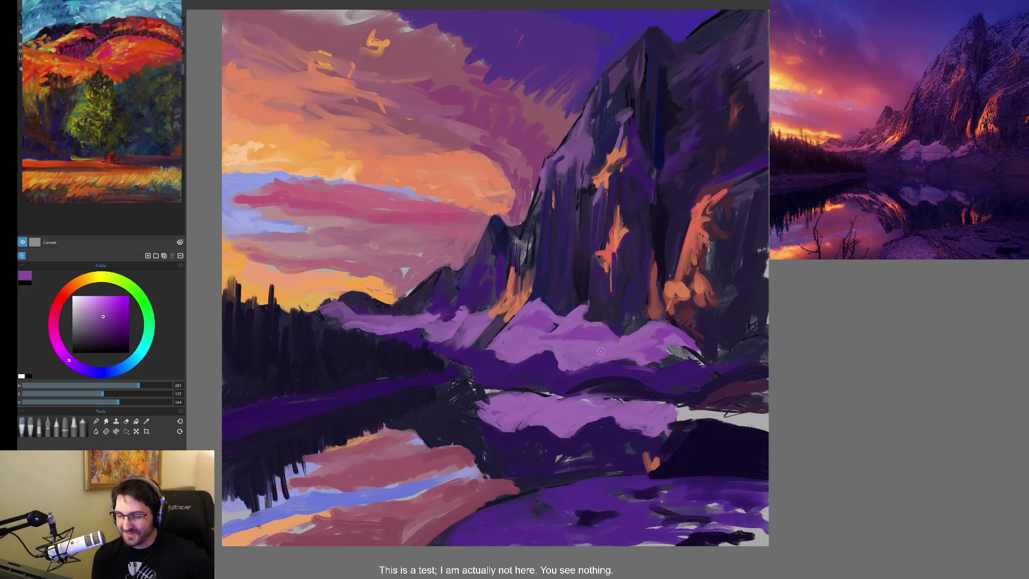
left_click(537, 306, "alt")
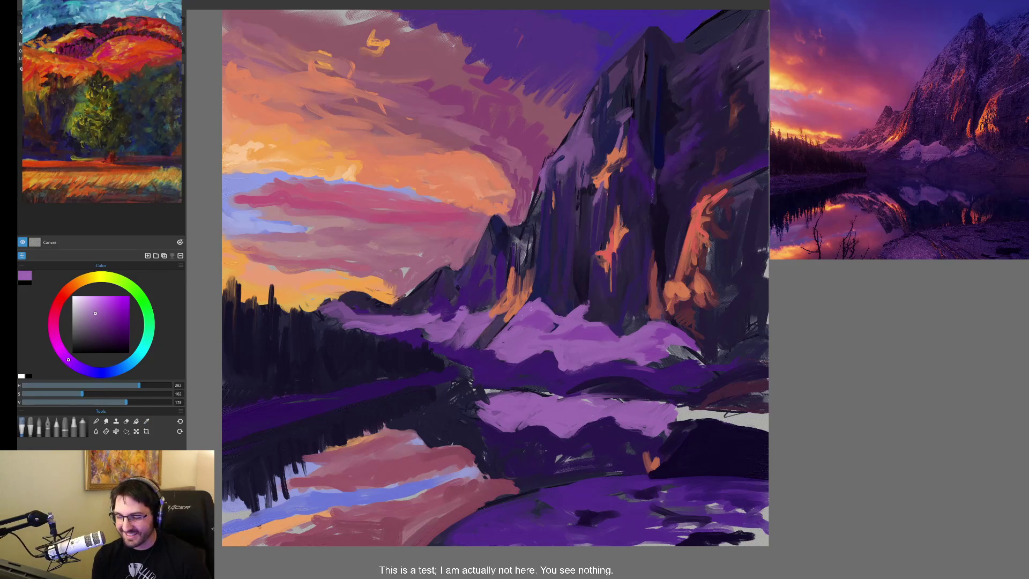
- Sample dark blue and dark purple from the cliff and trim the snow bank's peaks, touching up the edge with sampled violet
left_click(537, 294, "alt")
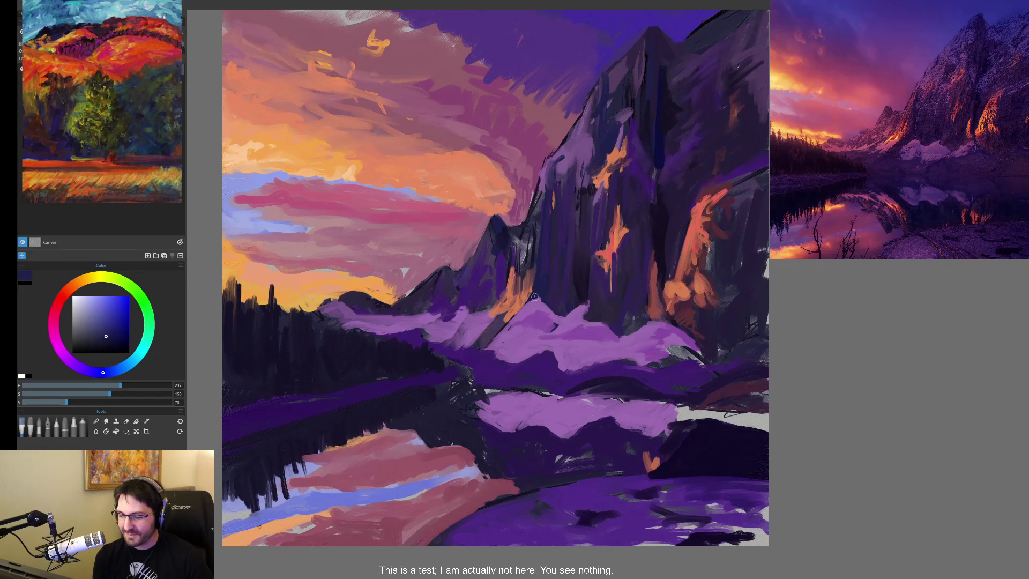
left_click(588, 299, "alt")
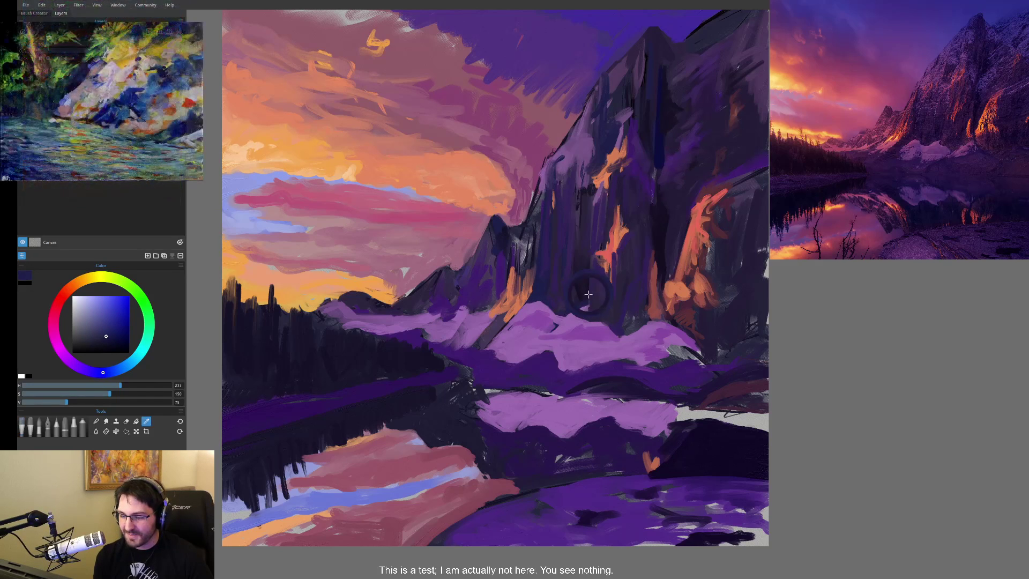
left_click(589, 292, "alt")
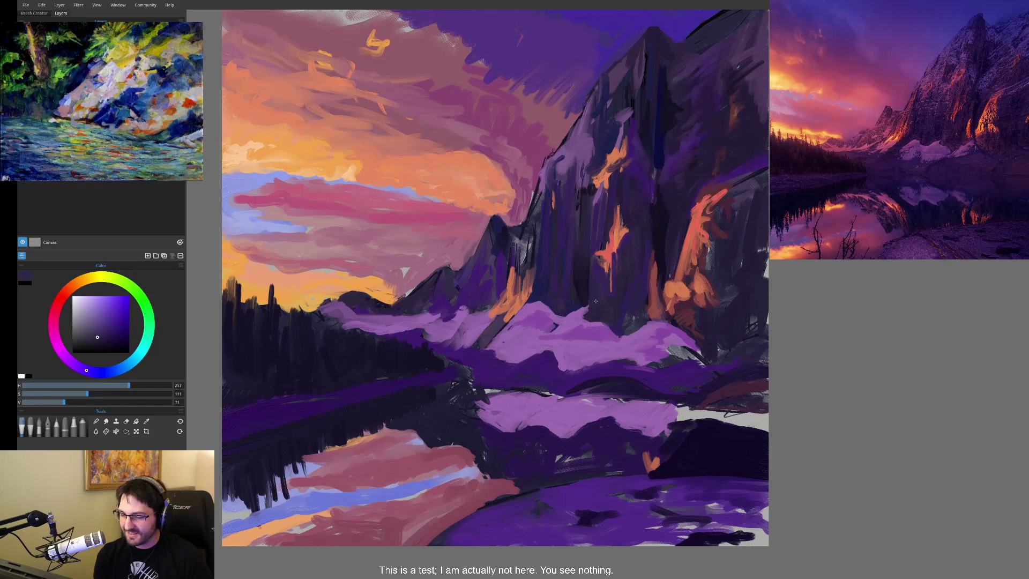
left_click(581, 311, "alt")
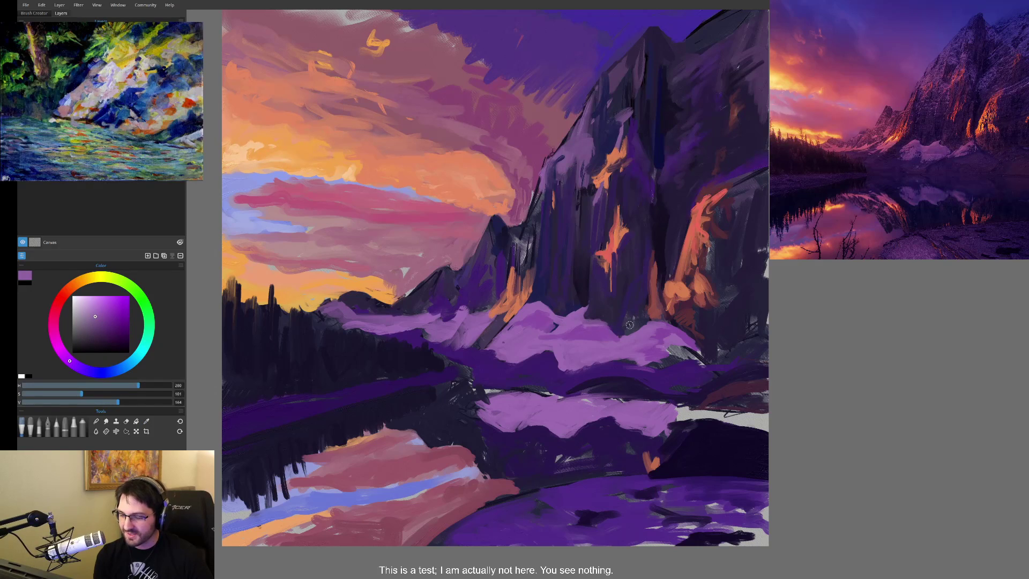
left_click(602, 312, "alt")
left_click(596, 289, "alt")
left_click(593, 268, "alt")
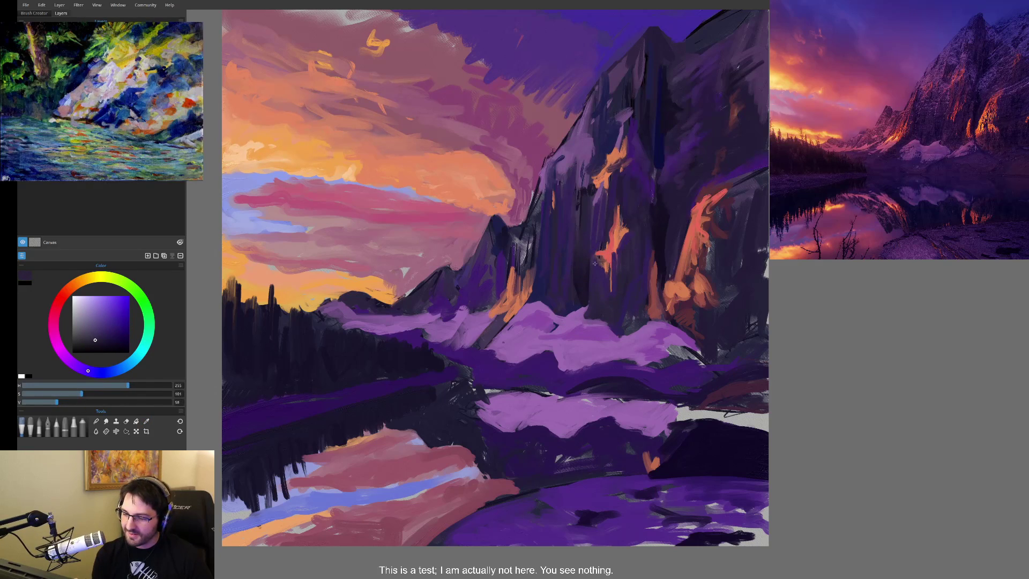
- Sample muted purple and red tones around the central sunlit streak and soften its edges with small touches
left_click(617, 248, "alt")
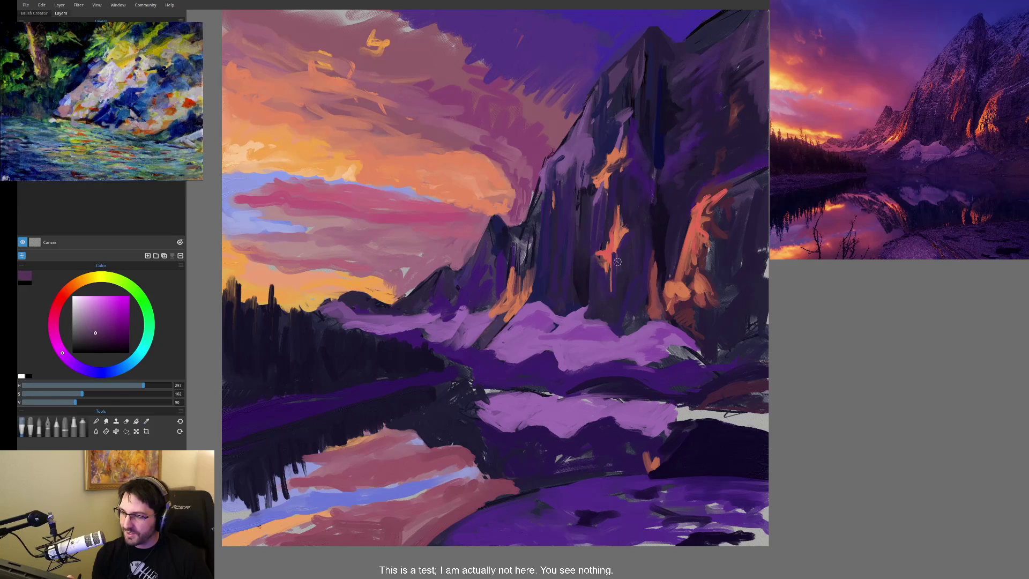
left_click(619, 246, "alt")
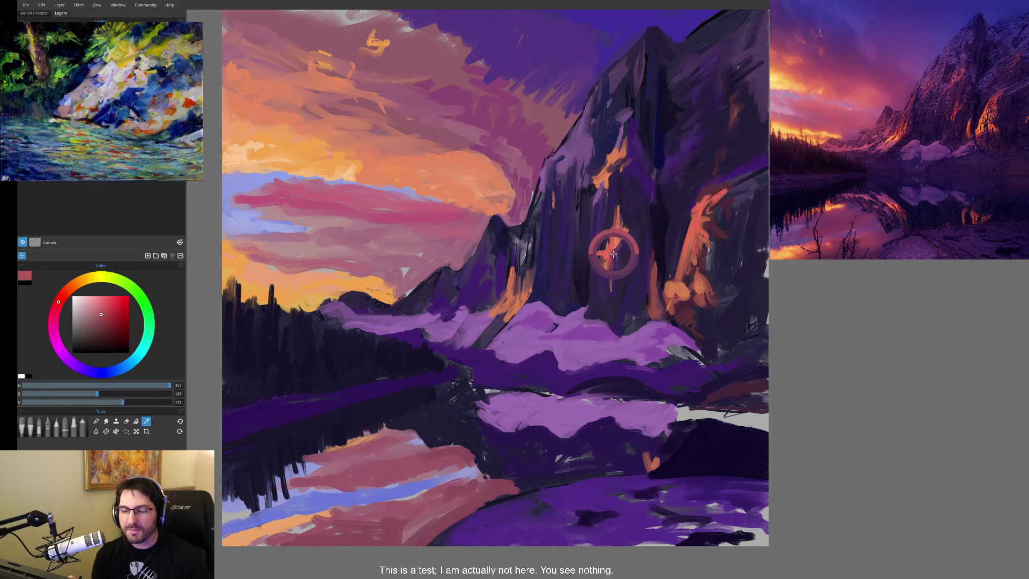
left_click(624, 219, "alt")
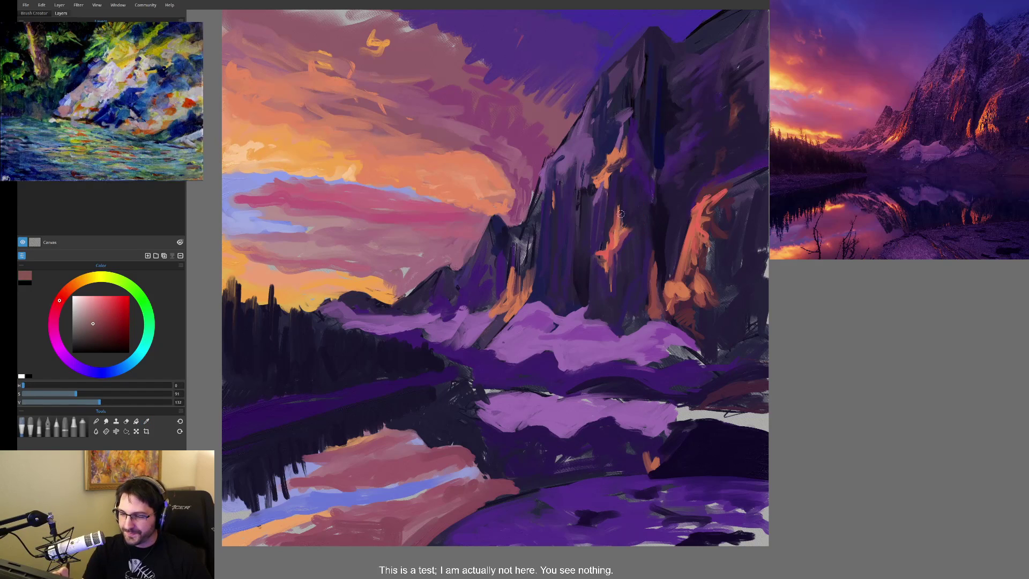
- Sample dark purples and muted reds around the cliff's upper sunlit streak and touch up its lower left edge
left_click(627, 197, "alt")
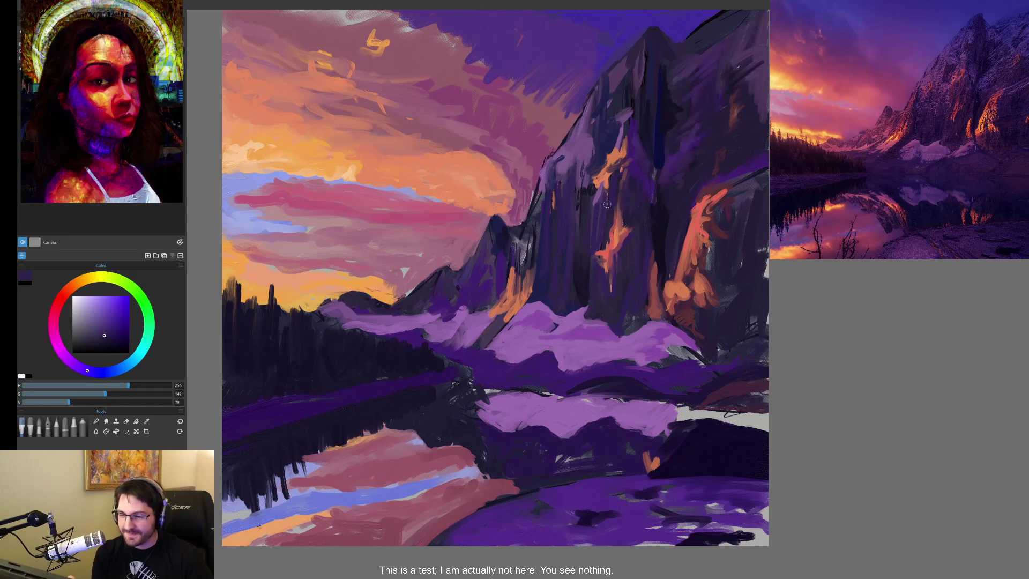
left_click(600, 179, "alt")
left_click(600, 179, "alt")
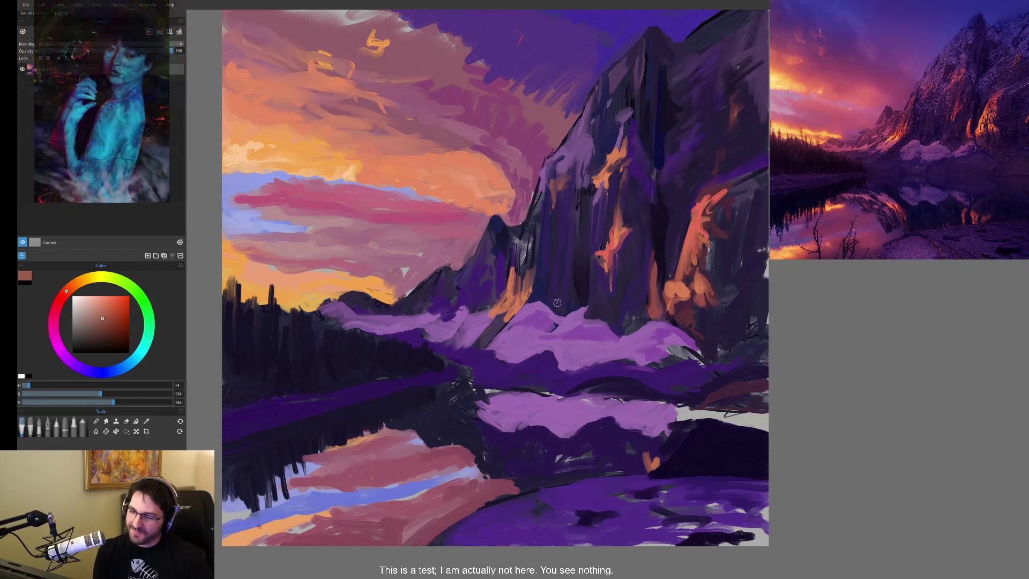
left_click(593, 185, "alt")
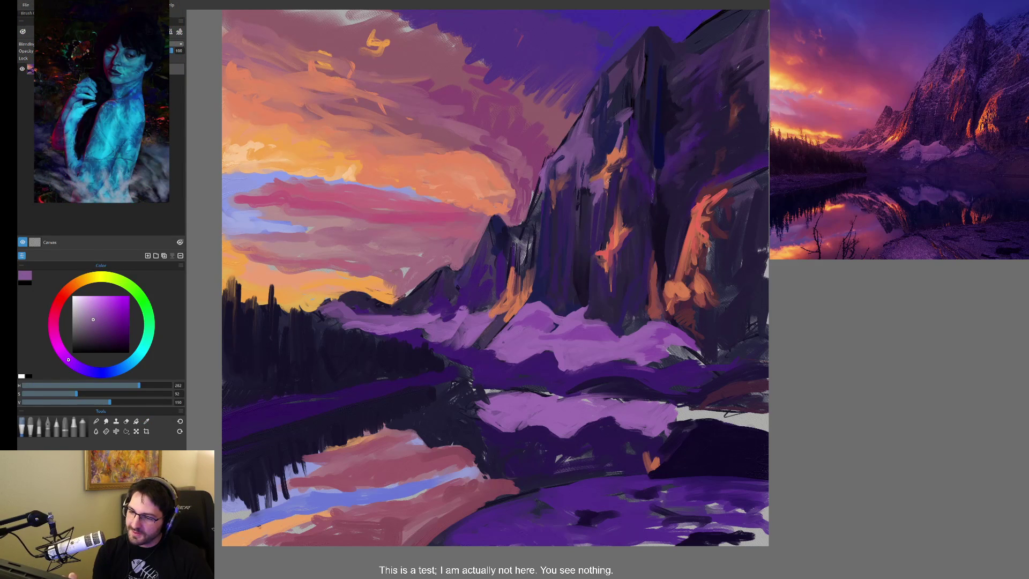
left_click(601, 199, "alt")
mouse_move(596, 195)
left_mouse_down()
mouse_move(599, 185)
mouse_move(602, 195)
left_mouse_up()
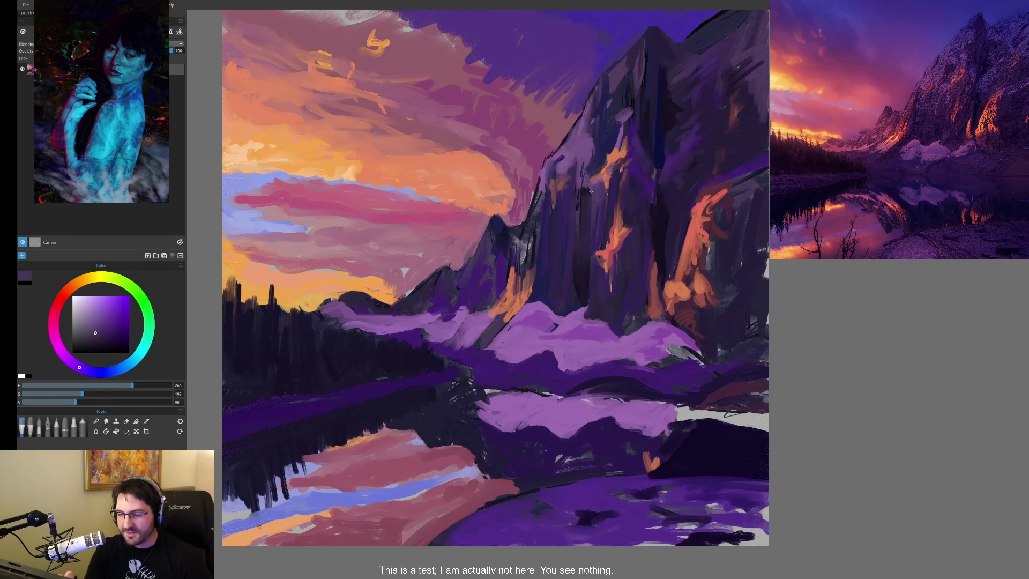
left_click(595, 213, "alt")
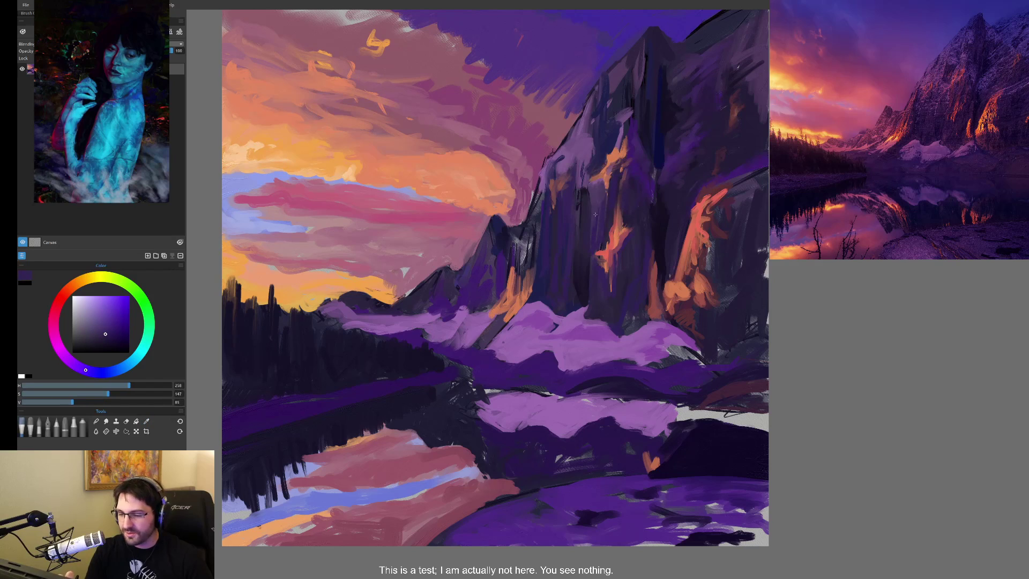
- Sample dark and mid purples from the cliff and blend the shadows across its pale shoulder beside the upper sunlit streak
mouse_move(583, 187)
left_mouse_down()
mouse_move(581, 179)
mouse_move(573, 206)
left_mouse_up()
mouse_move(584, 137)
left_mouse_down()
mouse_move(586, 160)
mouse_move(584, 114)
left_mouse_up()
left_click(589, 143, "alt")
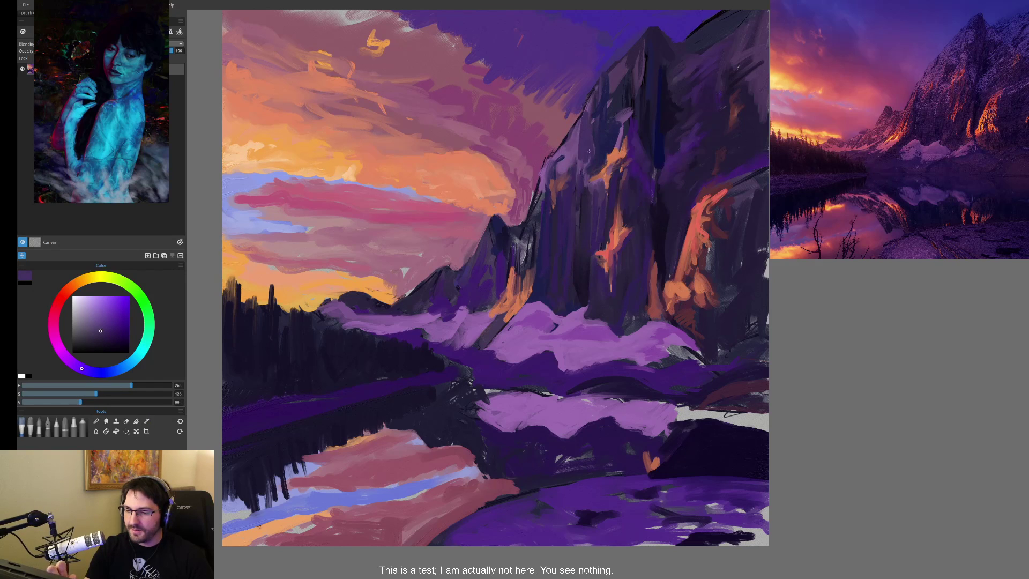
left_click(588, 151, "alt")
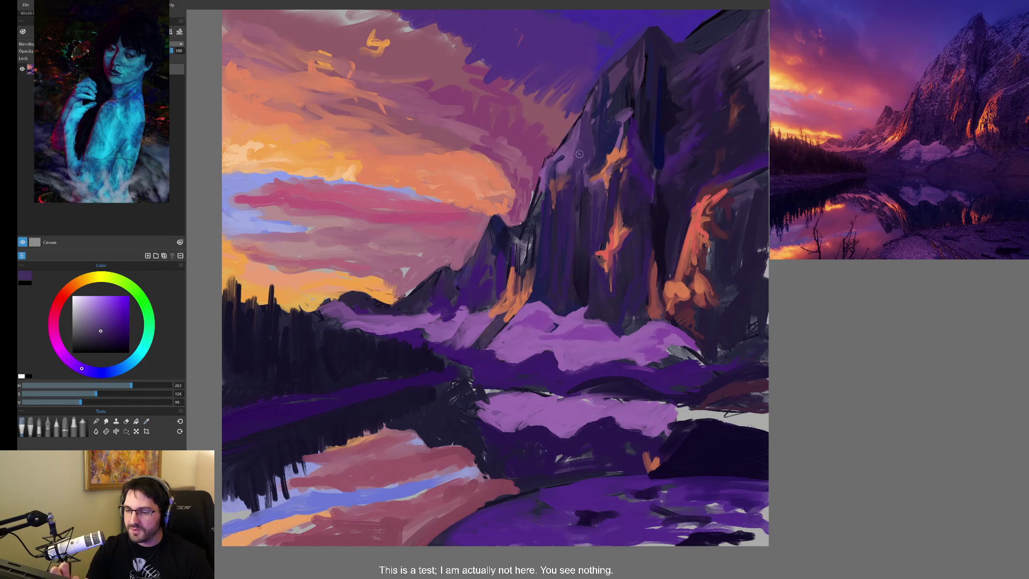
left_click(578, 140, "alt")
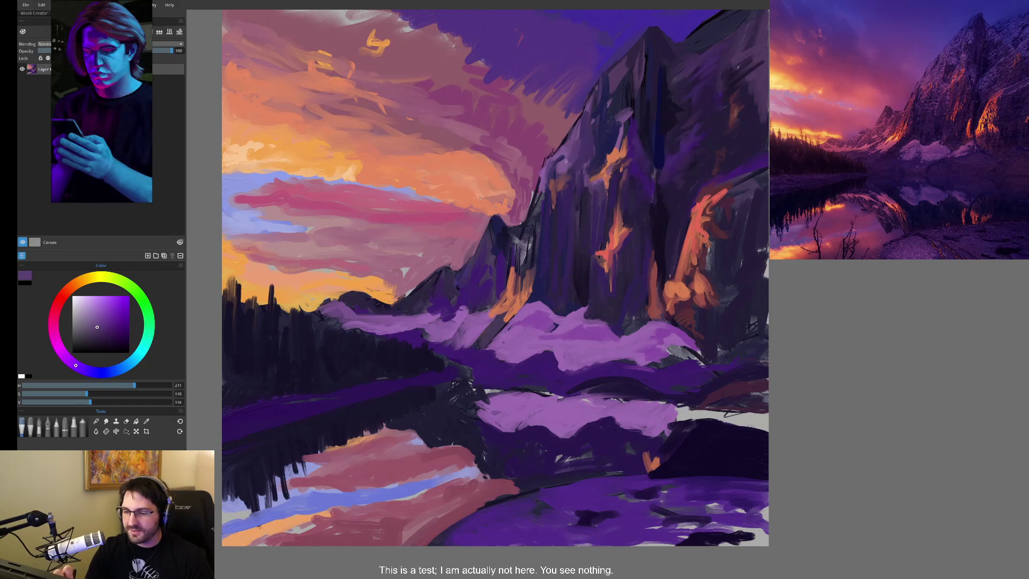
left_click(562, 157, "alt")
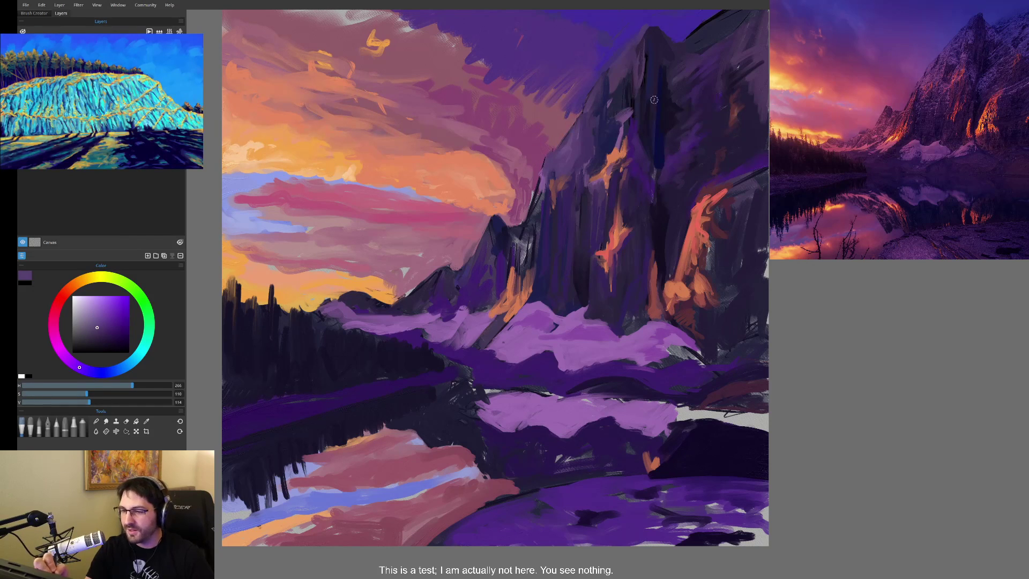
- Reshape the cliff summit's left ridge with sampled dark purple, and pick up a coral red
left_click(640, 34, "alt")
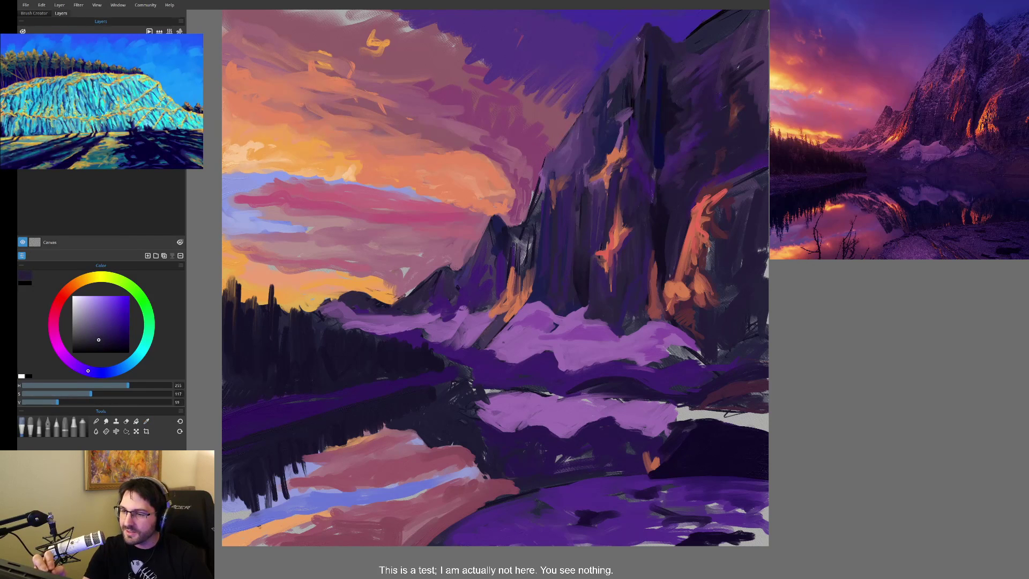
mouse_move(627, 52)
left_mouse_down()
mouse_move(646, 38)
mouse_move(646, 69)
left_mouse_up()
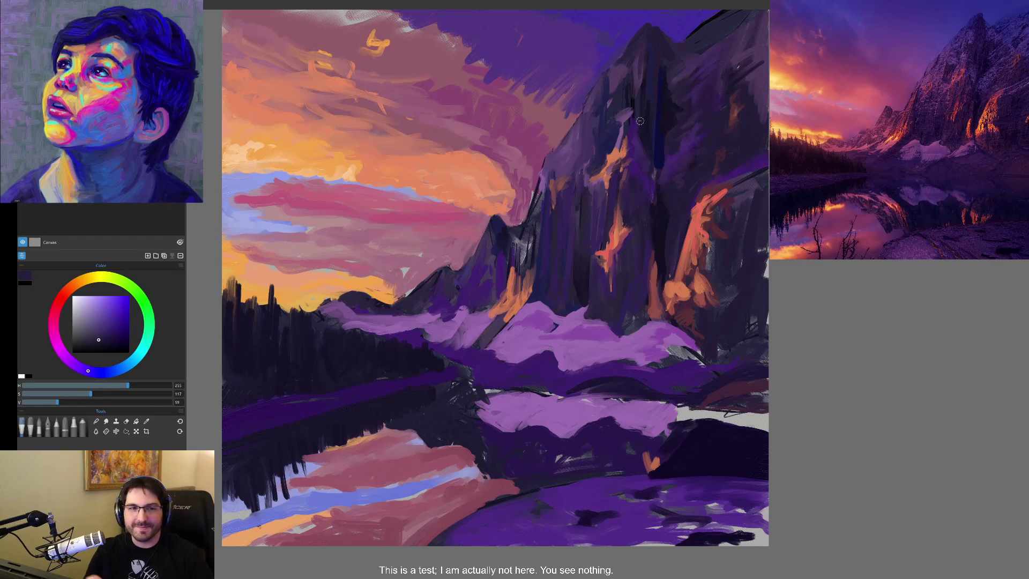
left_click(612, 154, "alt")
left_click(426, 215, "alt")
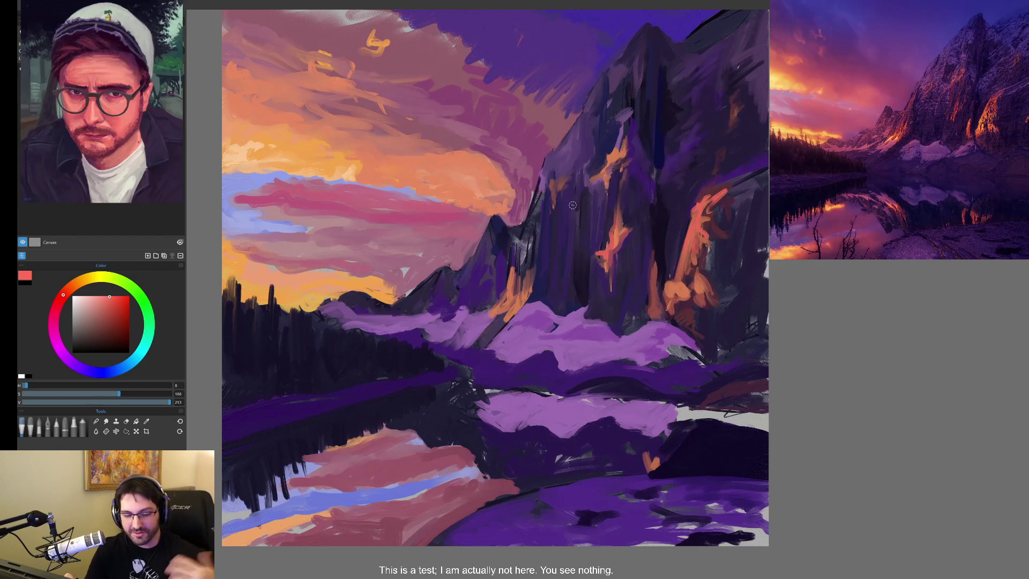
- Sample dark purple and dark blue from the cliff and touch up the small peak beside its left edge
left_click(549, 219, "alt")
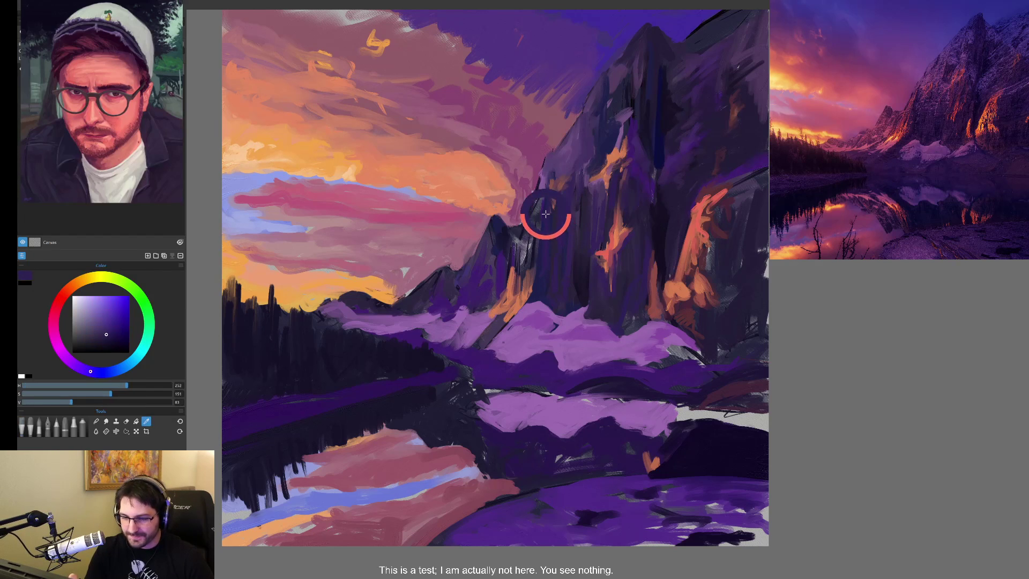
mouse_move(527, 262)
left_mouse_down()
mouse_move(524, 241)
mouse_move(516, 239)
mouse_move(514, 255)
left_mouse_up()
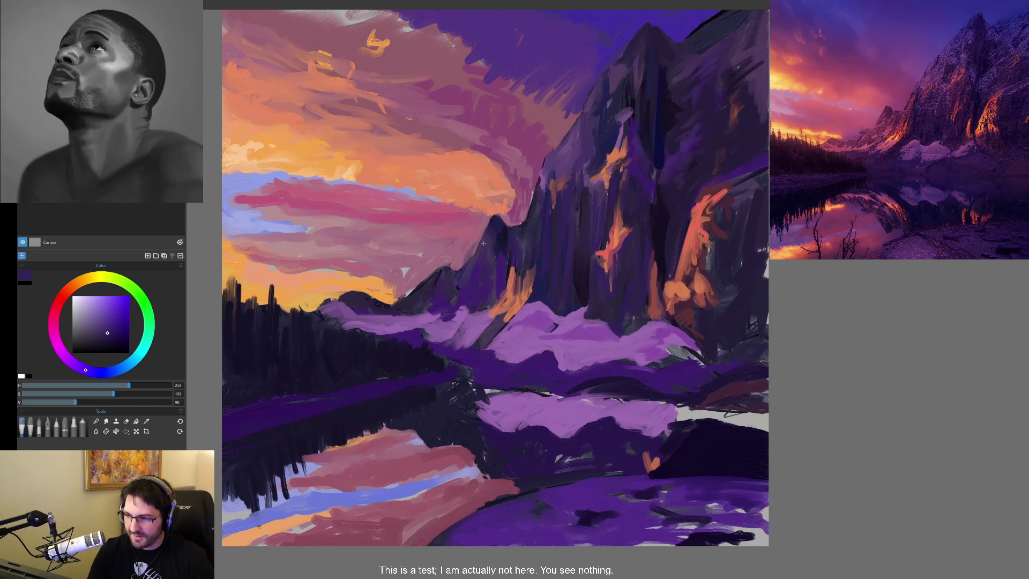
left_click(498, 240, "alt")
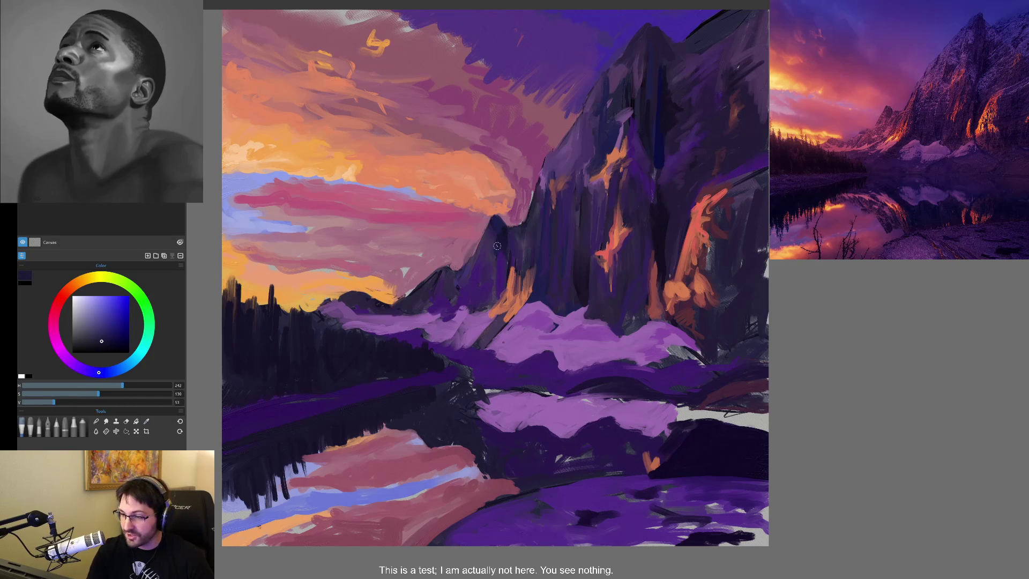
- Try broad textured test strokes in dark navy and brighter blue with an enlarged brush over the sky beside the small peak
left_click_drag(510, 313, 520, 398)
scroll(499, 409, "up", 5)
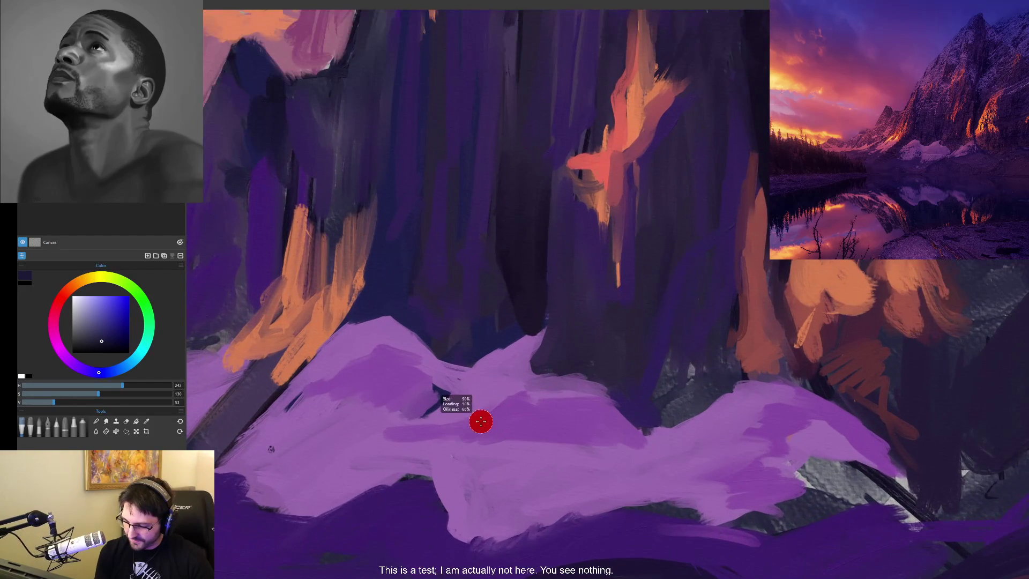
scroll(481, 421, "up", 1)
left_click_drag(501, 355, 593, 420)
left_click_drag(464, 324, 566, 448)
left_click_drag(495, 375, 516, 410)
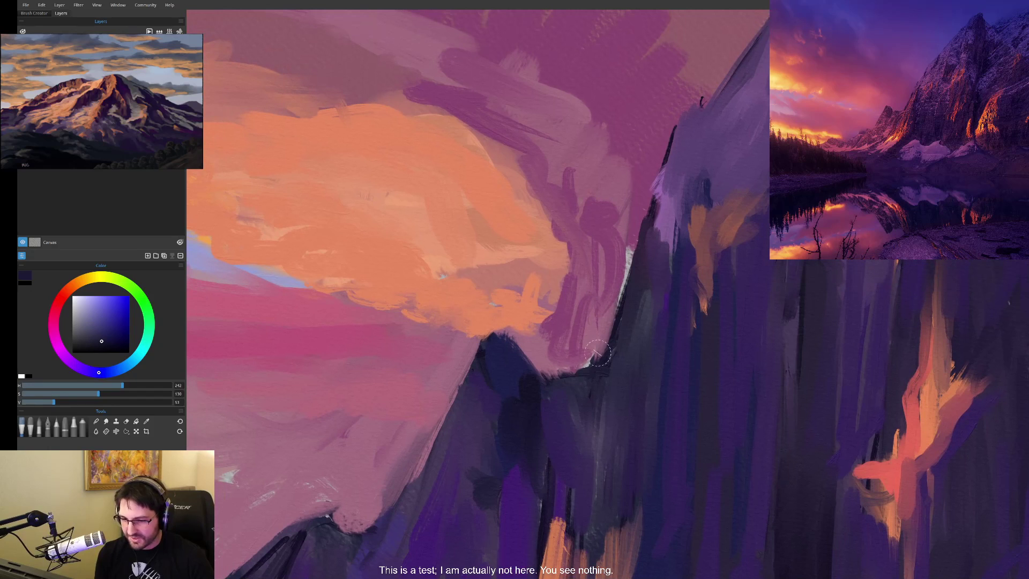
key("]")
key("]")
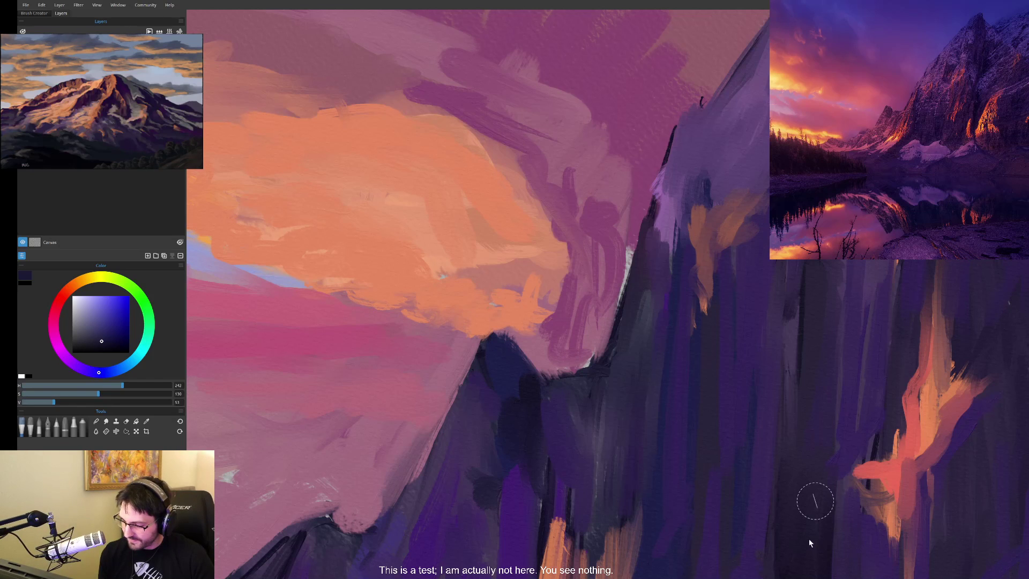
mouse_move(433, 322)
left_mouse_down()
mouse_move(562, 201)
mouse_move(474, 295)
mouse_move(327, 412)
mouse_move(467, 274)
mouse_move(590, 182)
mouse_move(542, 353)
mouse_move(651, 214)
left_mouse_up()
left_click(111, 307)
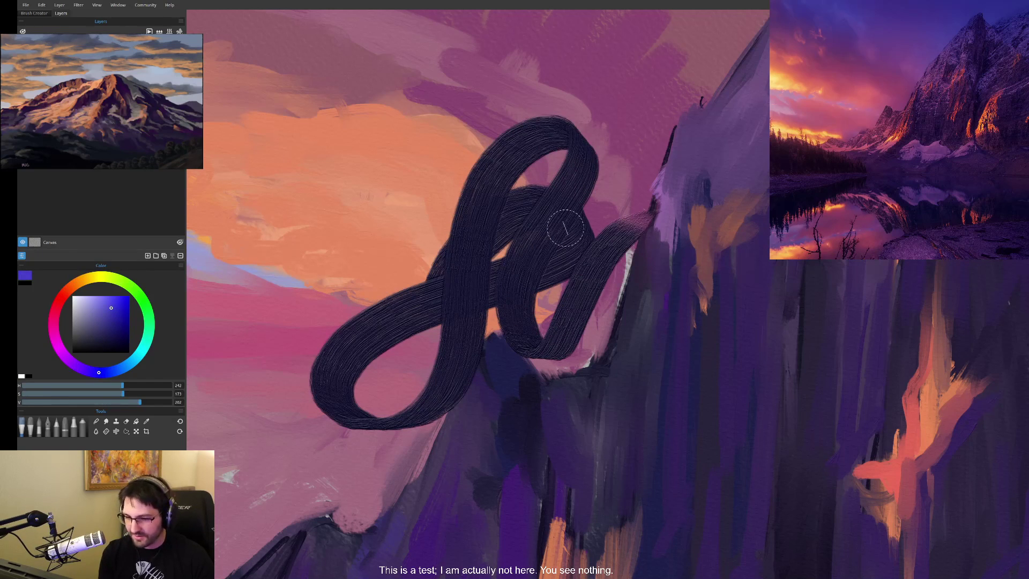
left_click_drag(399, 273, 565, 220)
mouse_move(478, 254)
left_mouse_down()
mouse_move(321, 359)
mouse_move(450, 322)
mouse_move(488, 351)
left_mouse_up()
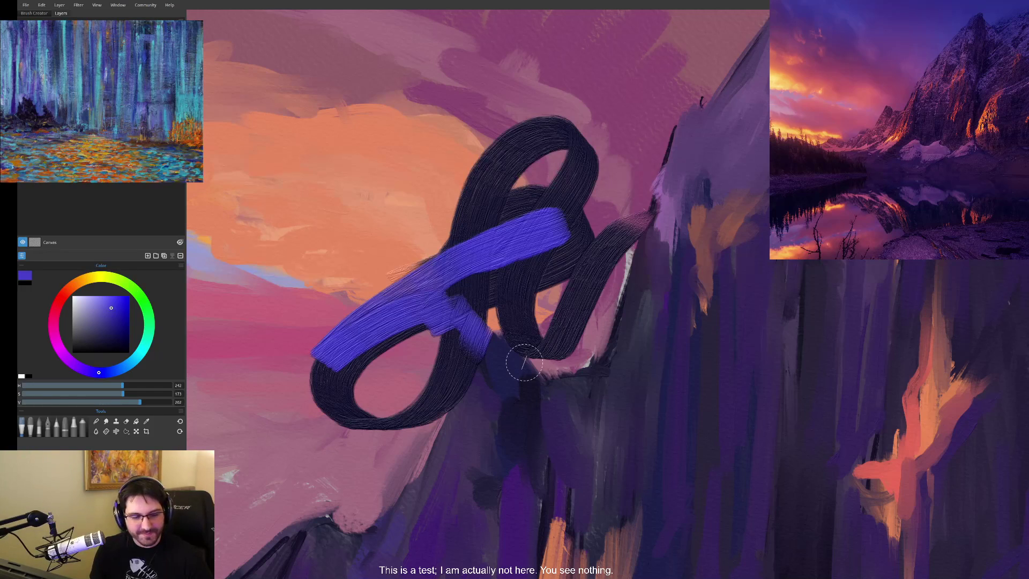
- Undo the blue and navy test strokes over the sky
scroll(524, 362, "down", 5)
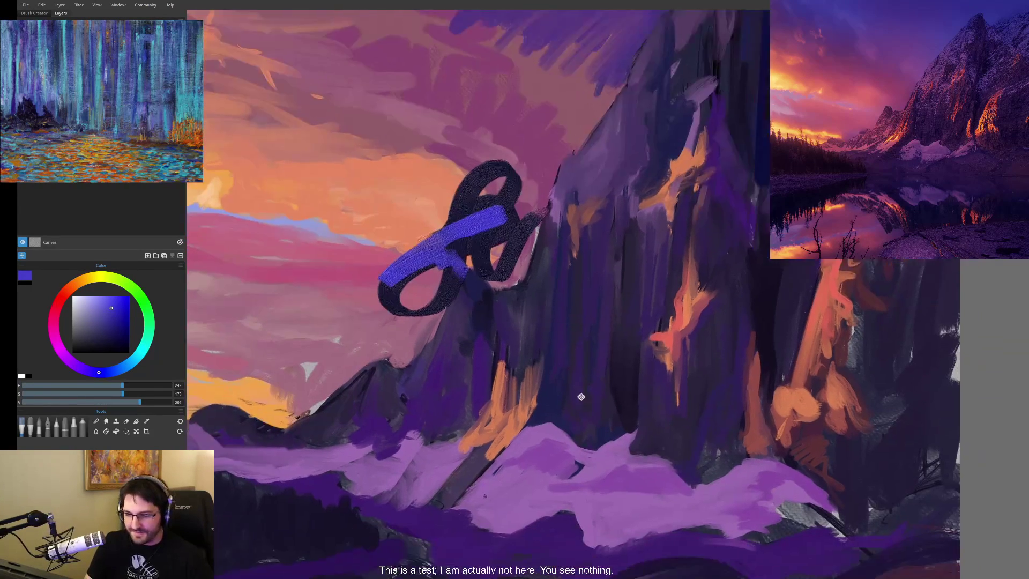
left_click_drag(590, 402, 512, 360)
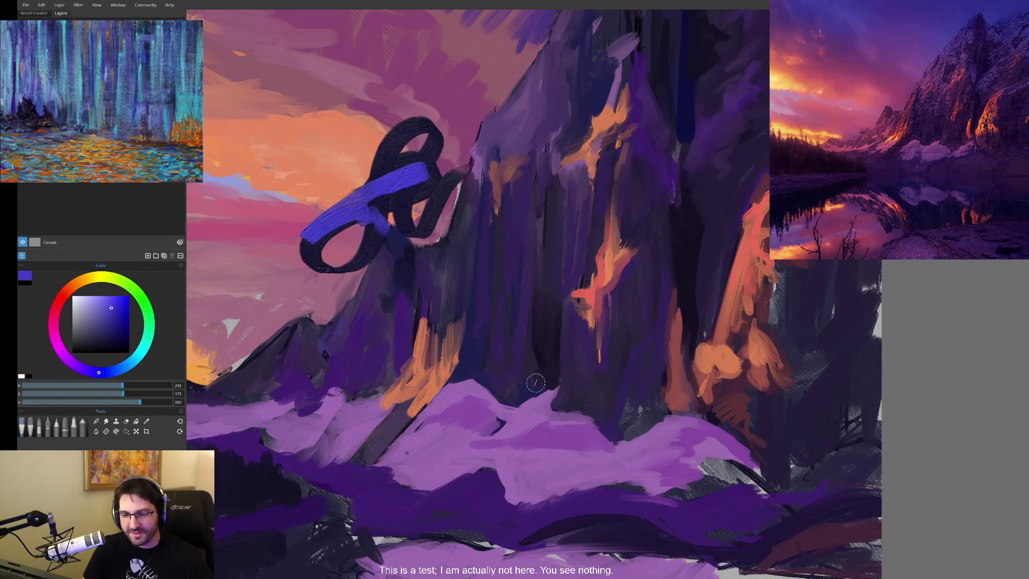
key("ctrl+z")
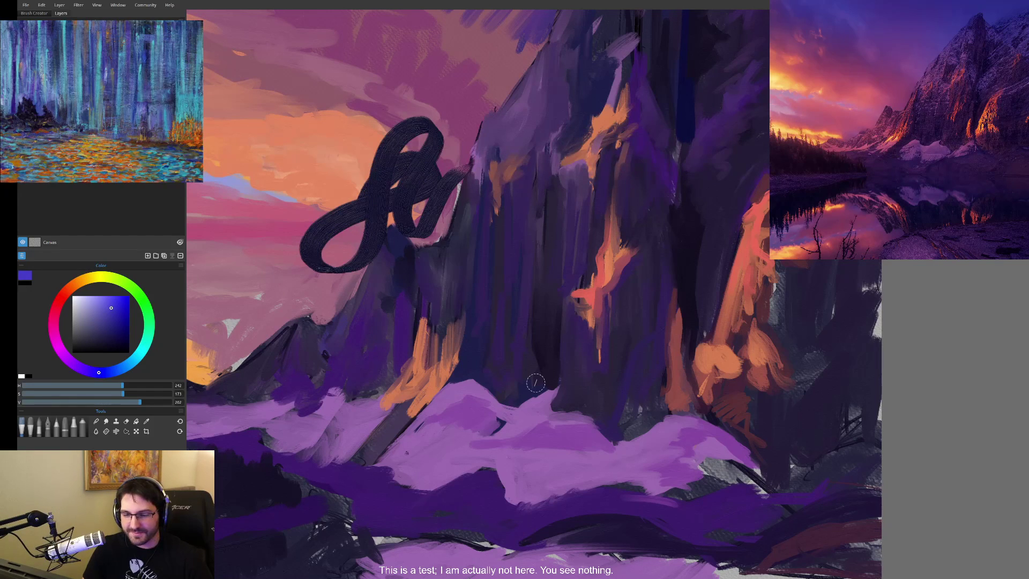
key("ctrl+z")
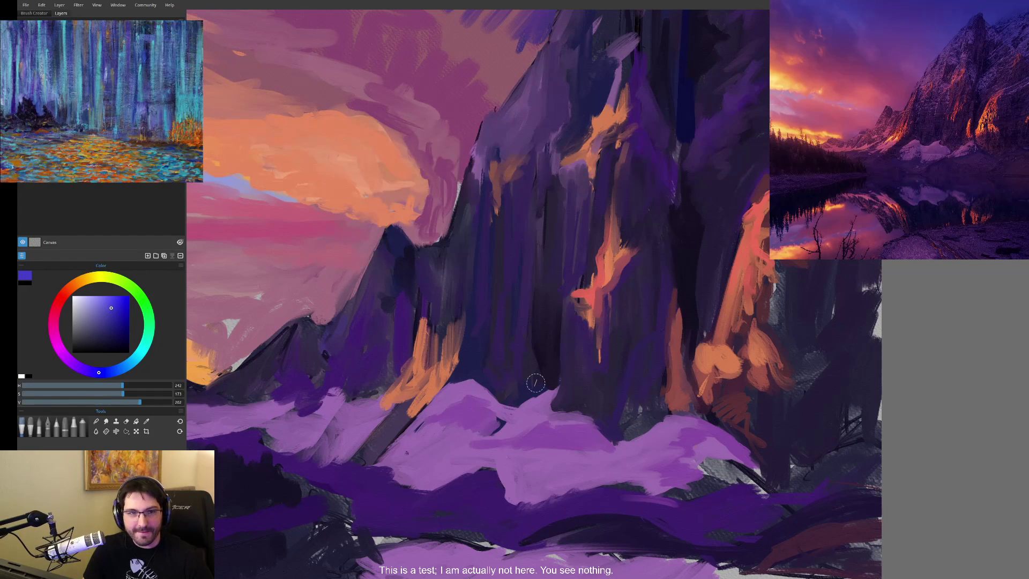
- Add a new layer and paint a large vivid blue test patch over the sky and the cliff's left edge with a soft brush
key("ctrl+minus")
key("ctrl+minus")
key("ctrl+minus")
key("ctrl+minus")
mouse_move(570, 395)
left_mouse_down()
mouse_move(652, 384)
mouse_move(636, 377)
left_mouse_up()
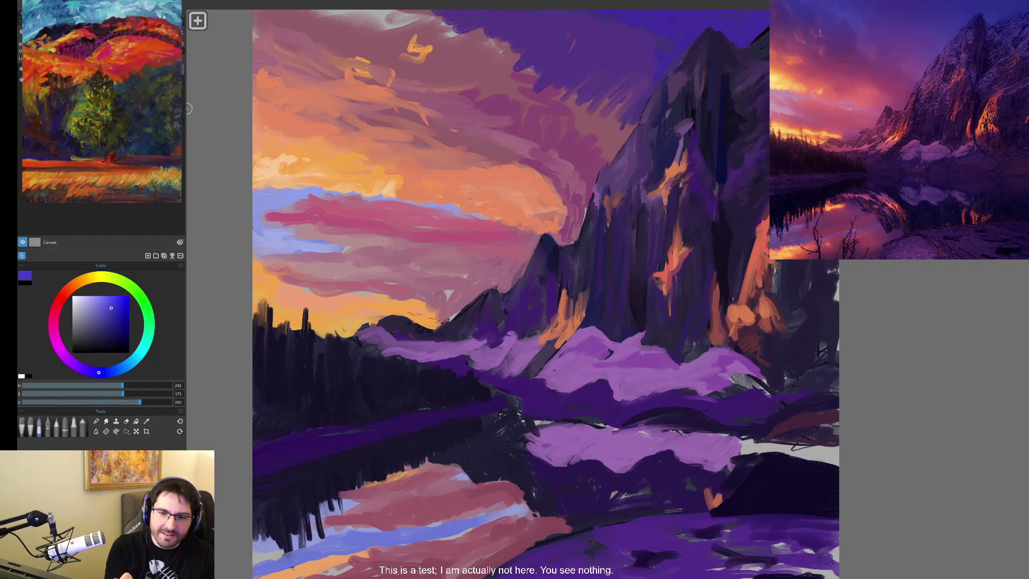
left_click(116, 297)
left_click(119, 299)
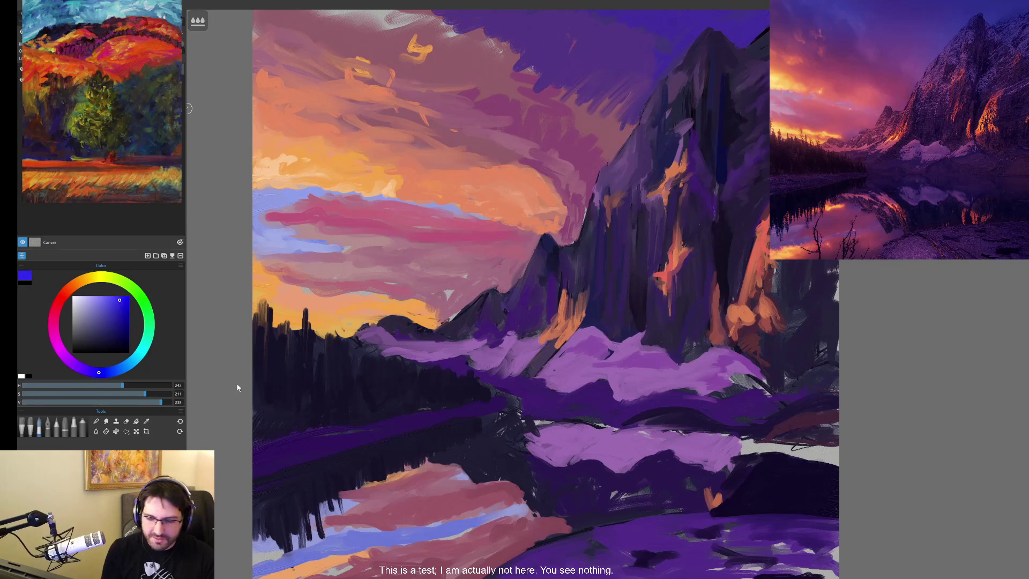
left_click_drag(467, 276, 512, 185)
mouse_move(600, 184)
left_mouse_down()
mouse_move(546, 230)
mouse_move(629, 291)
mouse_move(582, 297)
mouse_move(676, 300)
left_mouse_up()
- Cover the vivid blue patch with pale lavender and run broad medium-blue strokes along its left side
left_click(93, 302)
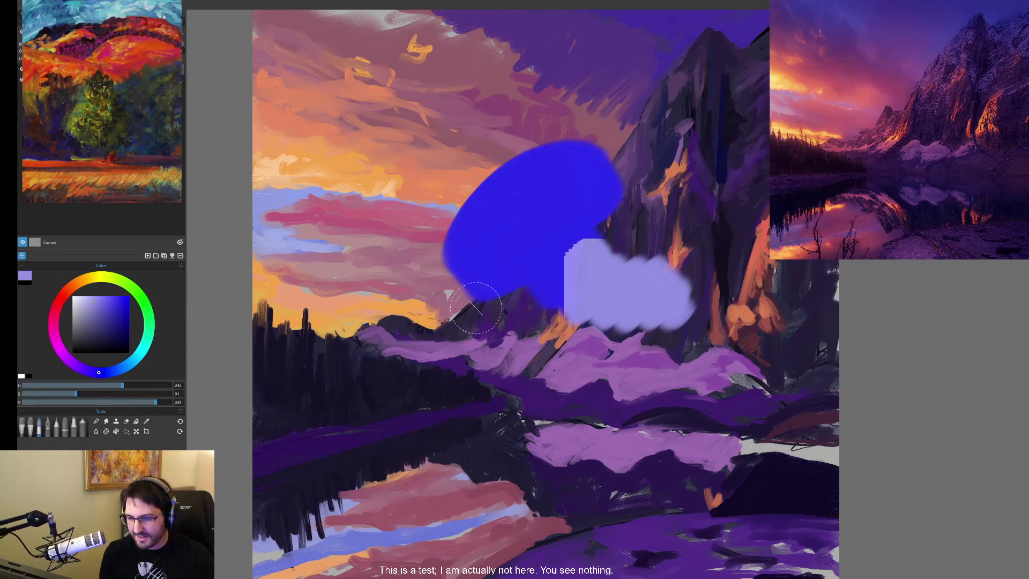
mouse_move(509, 258)
left_mouse_down()
mouse_move(568, 286)
mouse_move(471, 251)
mouse_move(600, 204)
mouse_move(581, 236)
mouse_move(536, 161)
mouse_move(504, 236)
mouse_move(439, 316)
mouse_move(451, 386)
left_mouse_up()
left_click(109, 303)
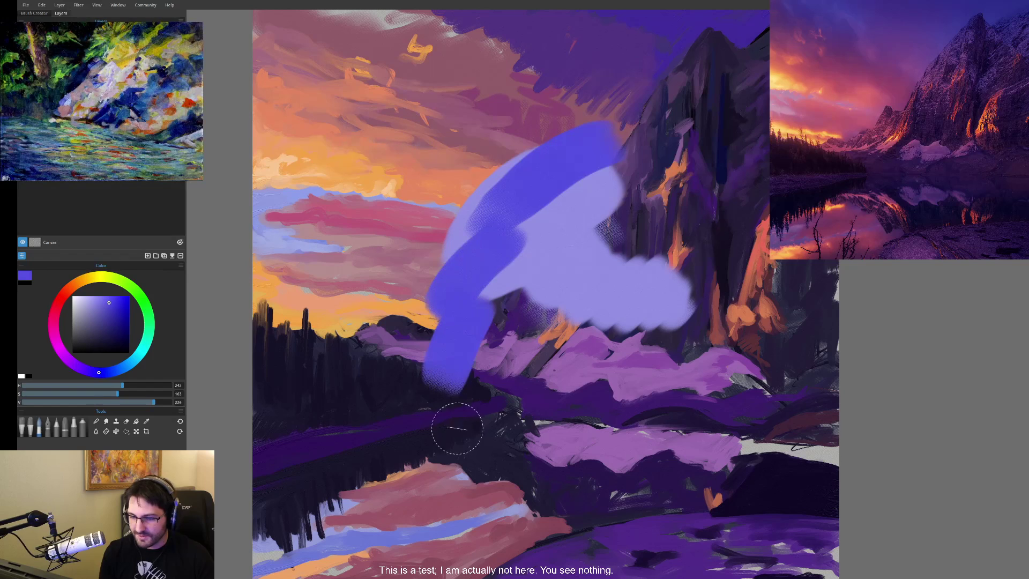
- Add a paler lavender patch and a saturated magenta-purple patch at the lower edge of the test area
left_click(91, 303)
left_click(87, 302)
mouse_move(511, 317)
left_mouse_down()
mouse_move(541, 343)
mouse_move(482, 311)
mouse_move(552, 300)
left_mouse_up()
left_click(65, 357)
left_click_drag(95, 333, 123, 313)
mouse_move(568, 359)
left_mouse_down()
mouse_move(552, 348)
mouse_move(582, 341)
mouse_move(544, 351)
left_mouse_up()
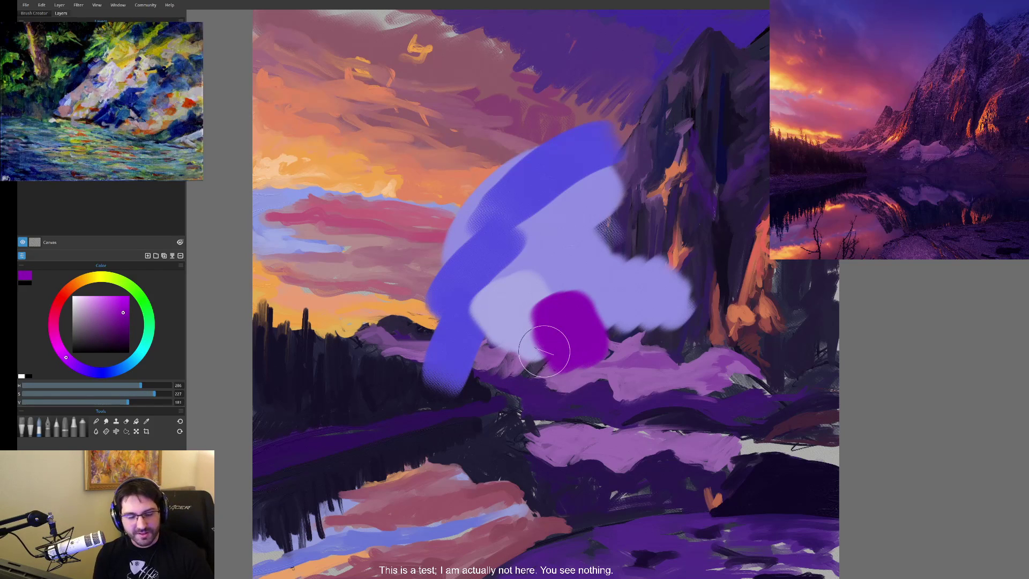
- Examine the surface texture at the soft lower edge of the medium-blue test stroke up close
scroll(544, 351, "up", 5)
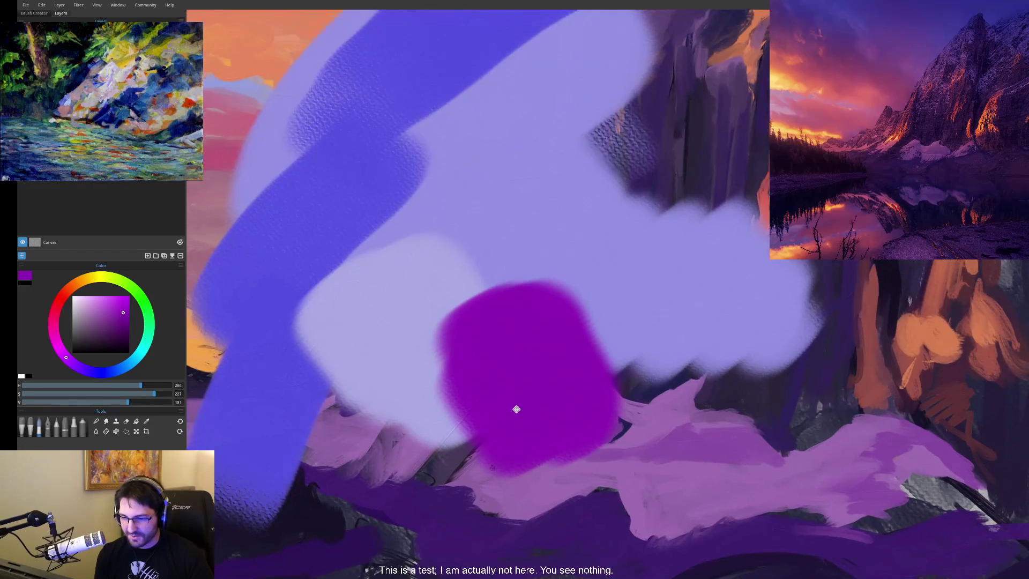
left_click_drag(505, 410, 620, 375)
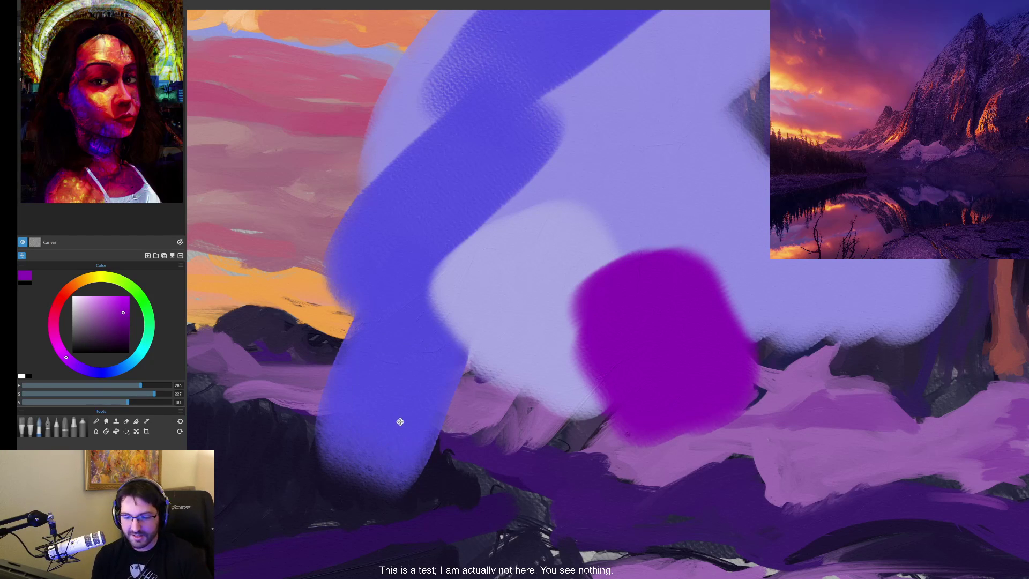
left_click_drag(399, 420, 572, 268)
scroll(546, 278, "up", 5)
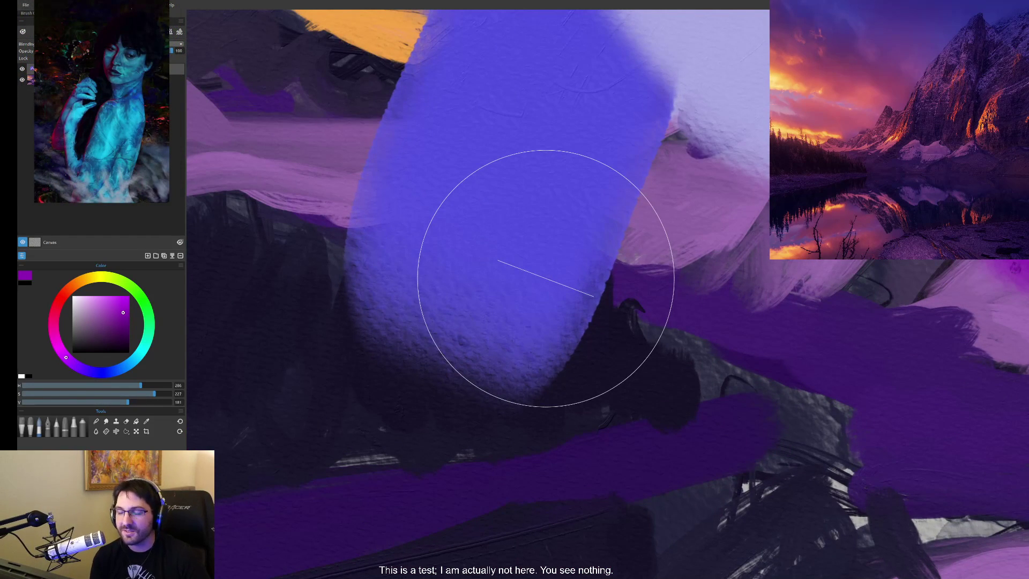
key("ctrl+plus")
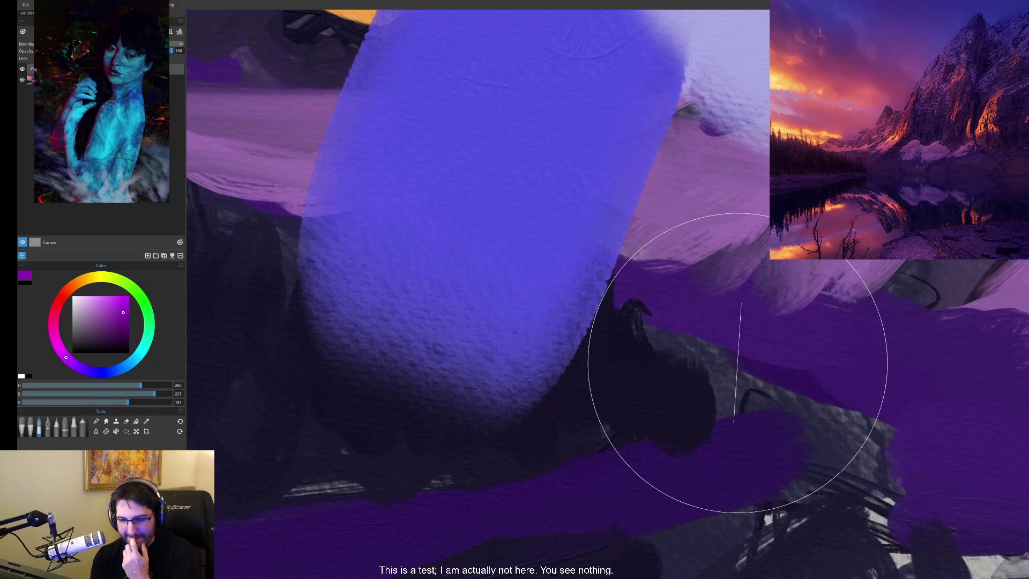
scroll(737, 363, "up", 6)
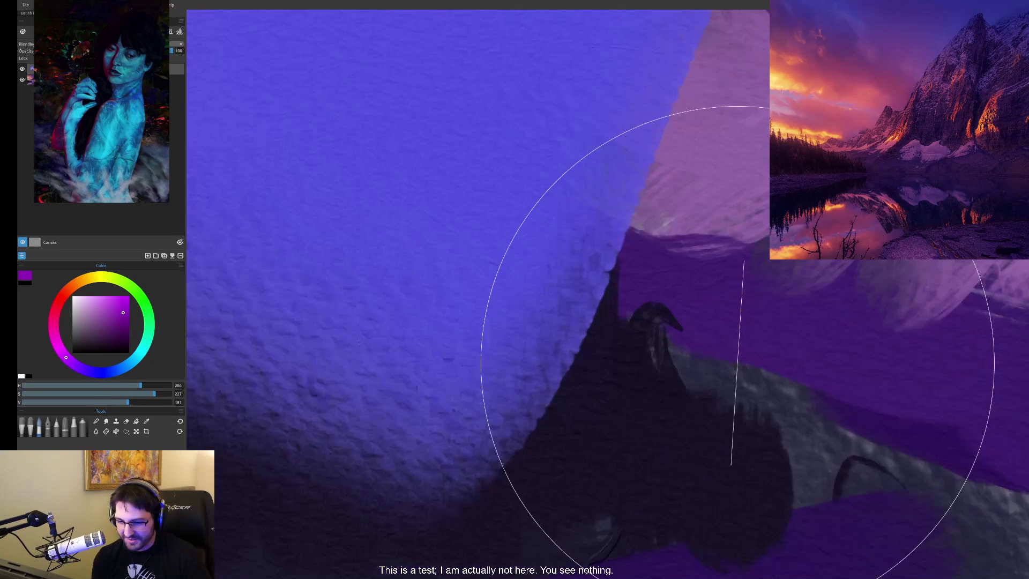
left_click_drag(595, 463, 664, 356)
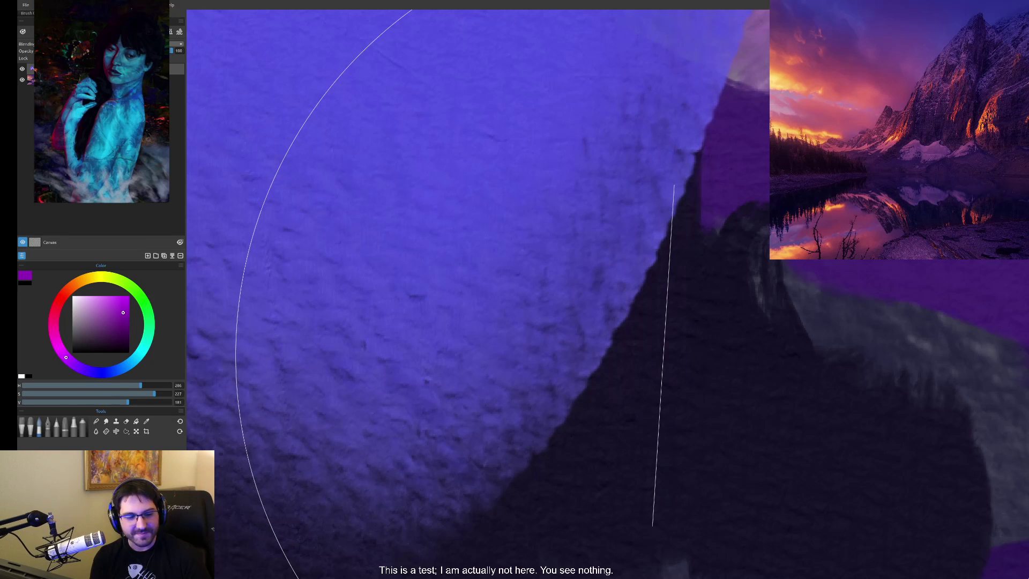
- Outline a cartoon creature in thin black pen around the blue and lavender test patches, with a spotted body, wings and a face
scroll(663, 355, "down", 6)
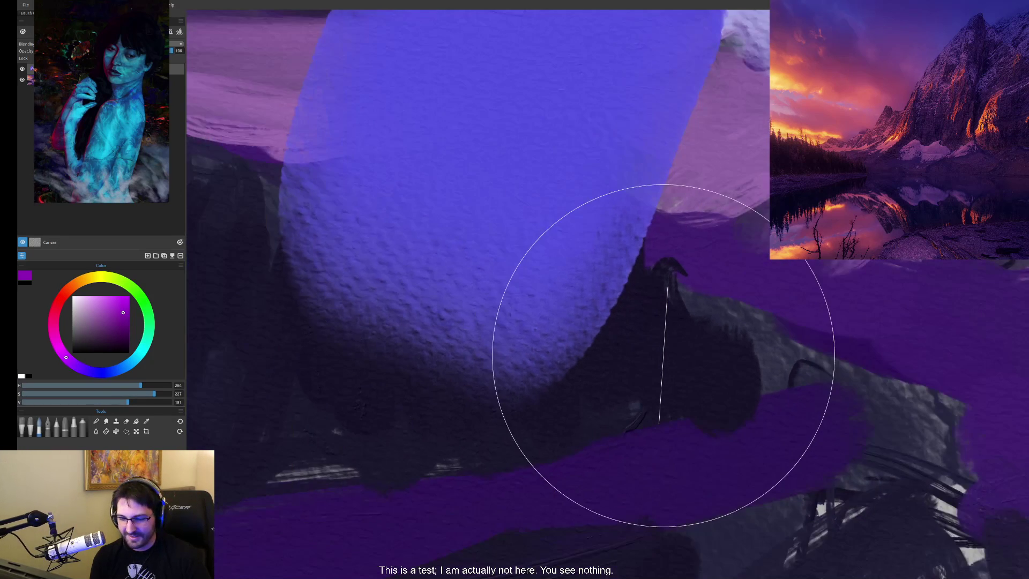
scroll(663, 355, "down", 8)
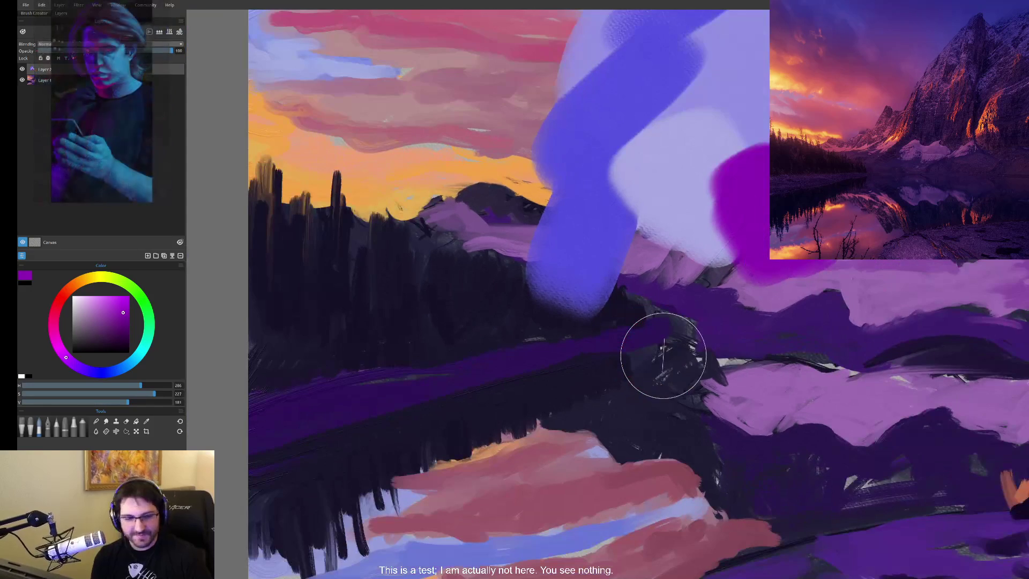
scroll(604, 359, "up", 5)
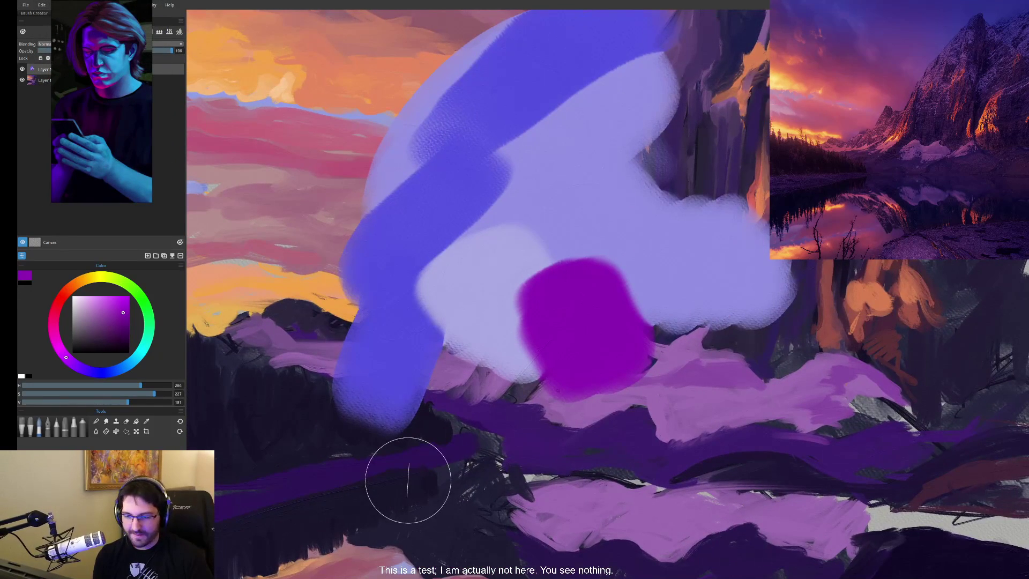
scroll(408, 480, "down", 4)
left_click(48, 427)
left_click_drag(91, 333, 72, 353)
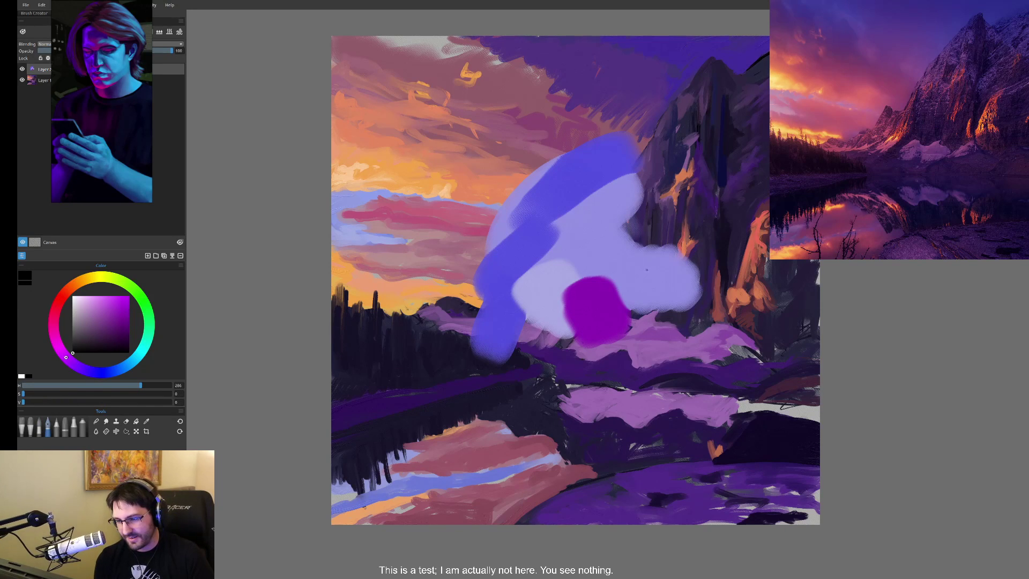
mouse_move(611, 321)
left_mouse_down()
mouse_move(626, 226)
mouse_move(520, 225)
mouse_move(473, 281)
mouse_move(525, 312)
mouse_move(609, 329)
left_mouse_up()
mouse_move(527, 241)
left_mouse_down()
mouse_move(516, 252)
mouse_move(502, 247)
left_mouse_up()
mouse_move(581, 277)
left_mouse_down()
mouse_move(561, 304)
mouse_move(575, 269)
mouse_move(560, 259)
left_mouse_up()
mouse_move(582, 233)
left_mouse_down()
mouse_move(601, 239)
mouse_move(593, 227)
left_mouse_up()
mouse_move(614, 223)
left_mouse_down()
mouse_move(518, 177)
mouse_move(577, 215)
mouse_move(608, 157)
mouse_move(507, 212)
left_mouse_up()
left_click_drag(619, 166, 646, 220)
left_click_drag(660, 296, 681, 298)
mouse_move(632, 249)
left_mouse_down()
mouse_move(707, 303)
mouse_move(649, 320)
left_mouse_up()
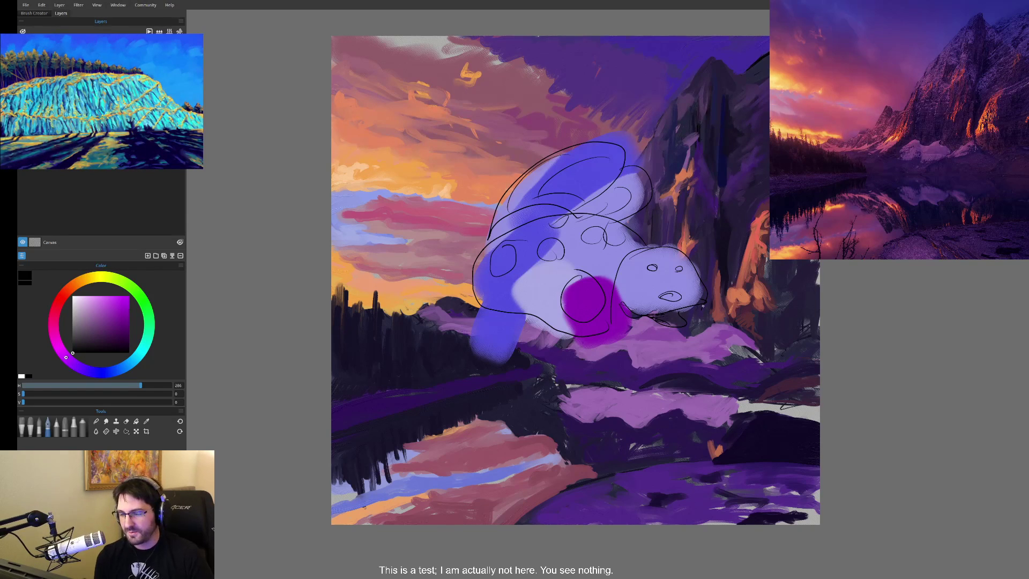
- Draw four blocky legs beneath the creature's body, hatching the two far ones
mouse_move(481, 309)
left_mouse_down()
mouse_move(509, 359)
mouse_move(524, 309)
left_mouse_up()
mouse_move(569, 337)
left_mouse_down()
mouse_move(587, 367)
mouse_move(608, 326)
mouse_move(622, 356)
left_mouse_up()
left_click_drag(637, 319, 614, 326)
left_click_drag(517, 339, 556, 346)
mouse_move(547, 343)
left_mouse_down()
mouse_move(553, 322)
mouse_move(549, 340)
left_mouse_up()
left_click_drag(618, 322, 639, 336)
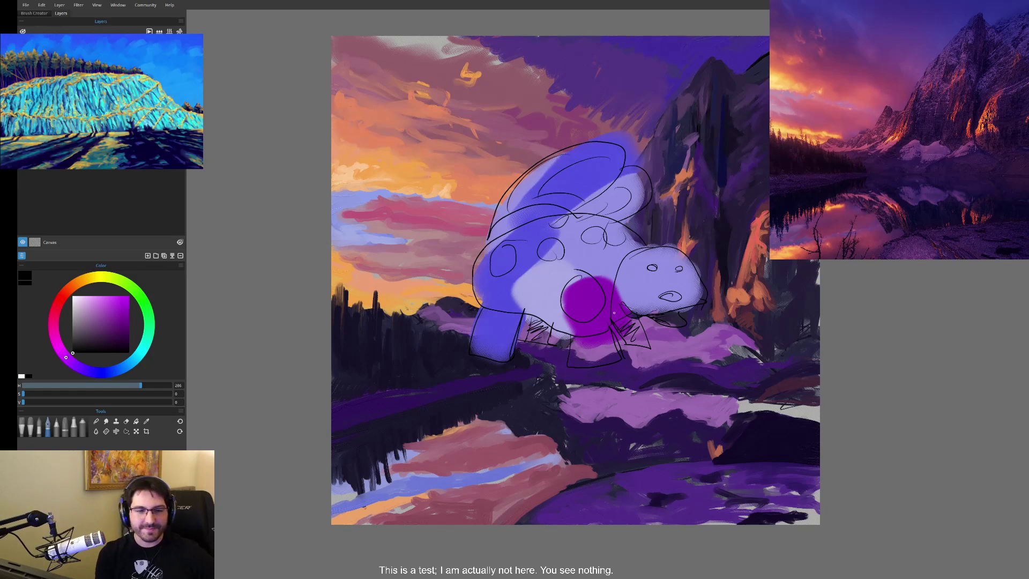
- Delete the layer holding the test patches and the creature doodle
left_click(180, 255)
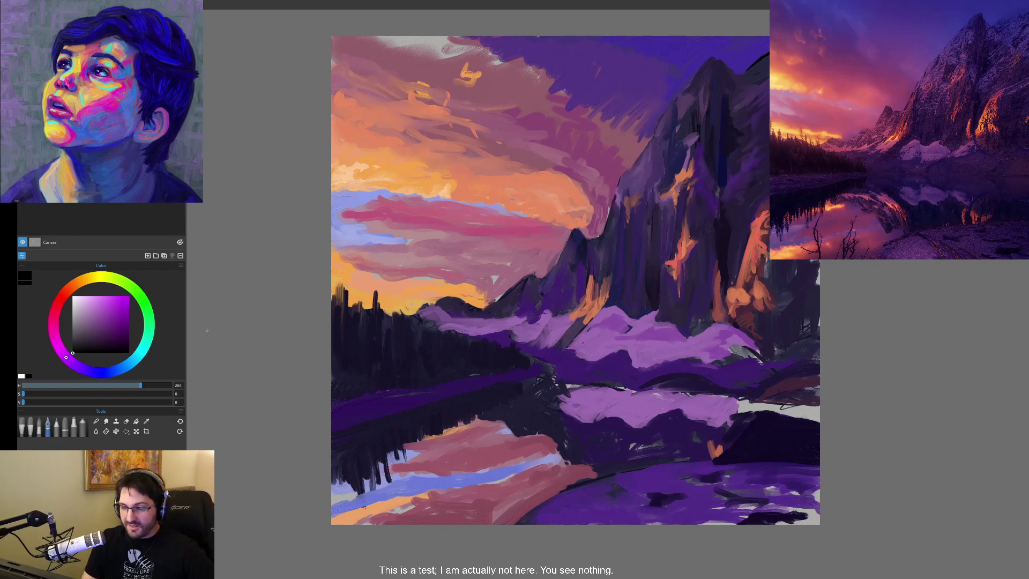
- Fill the bare gap beside the distant ridge and rework the lower cloud band with a dusty pink sampled from the sky
key("ctrl+plus")
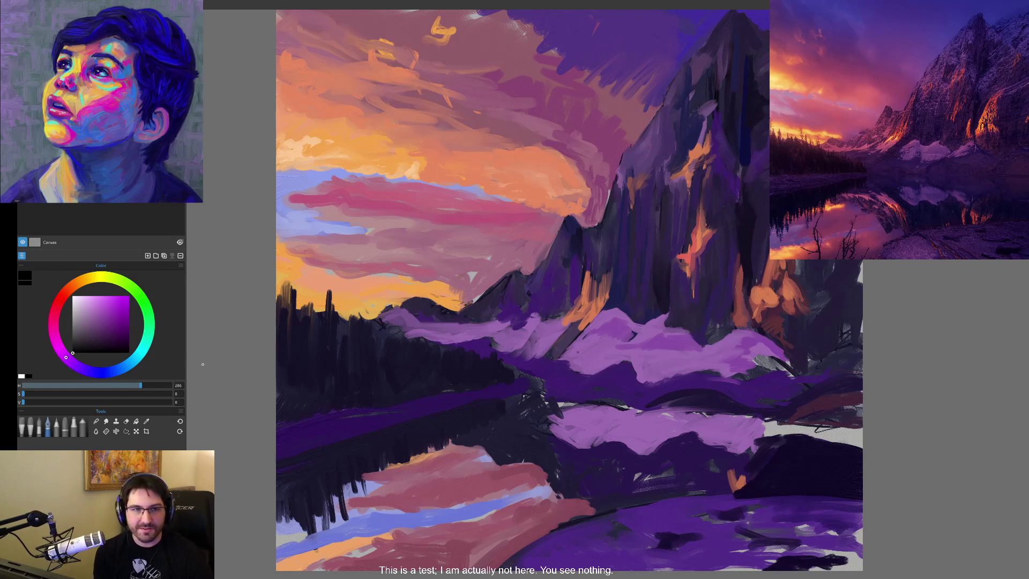
left_click(22, 426)
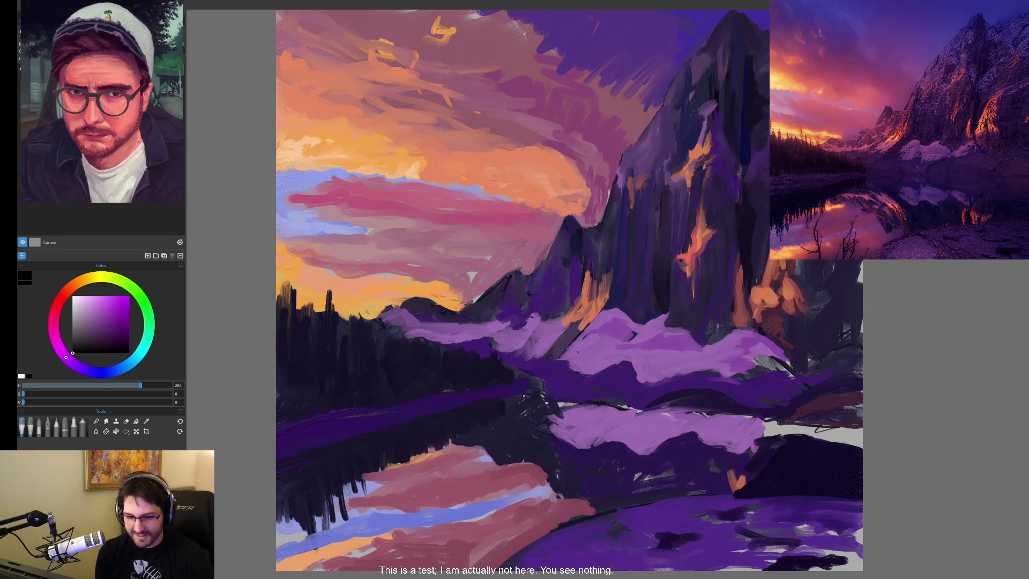
left_click(447, 290, "alt")
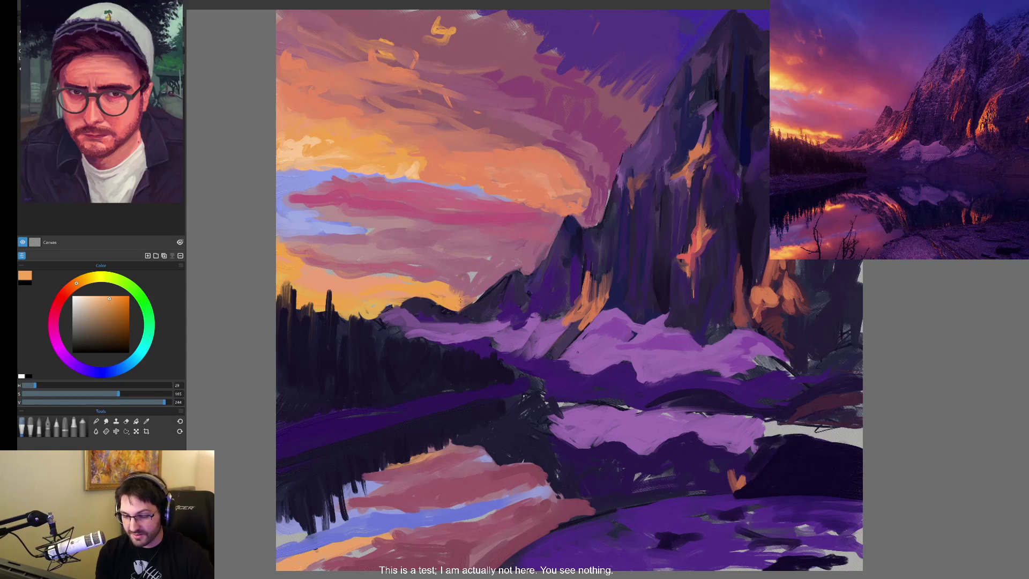
left_click(463, 290, "alt")
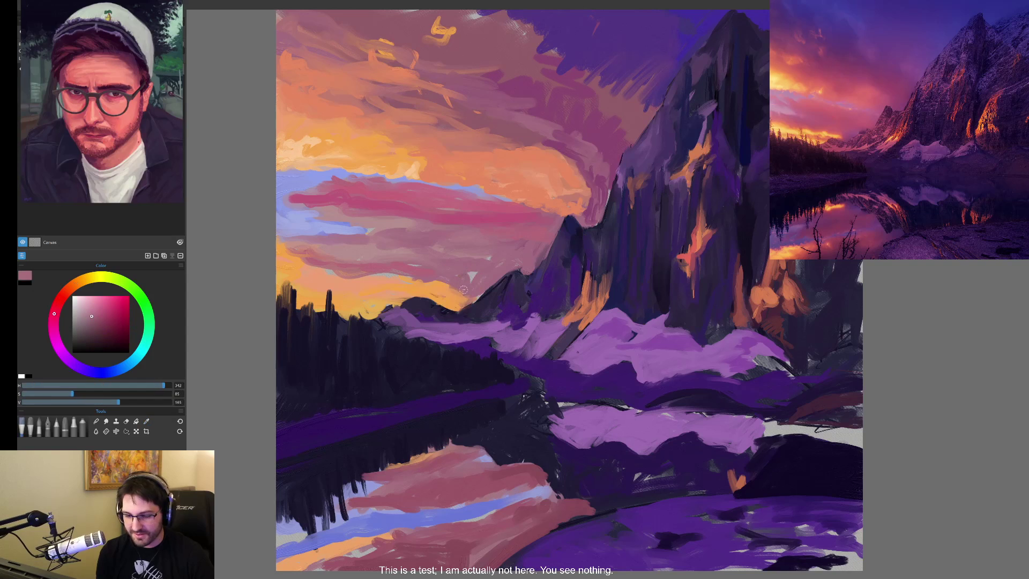
mouse_move(439, 287)
left_mouse_down()
mouse_move(421, 285)
mouse_move(464, 293)
mouse_move(285, 259)
left_mouse_up()
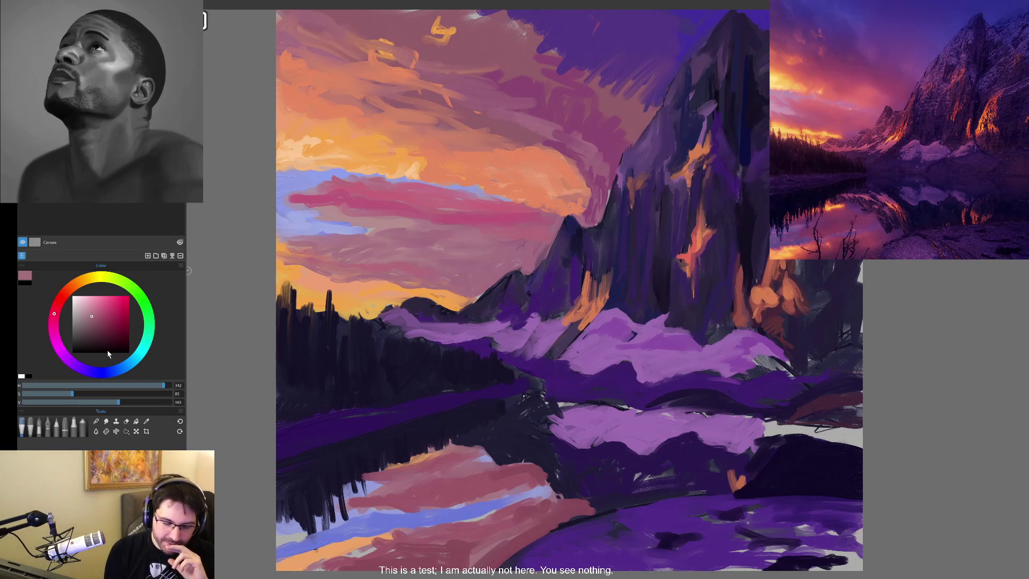
- Darken the paint colour to near-black and create a new blank textured canvas
left_click_drag(99, 340, 99, 347)
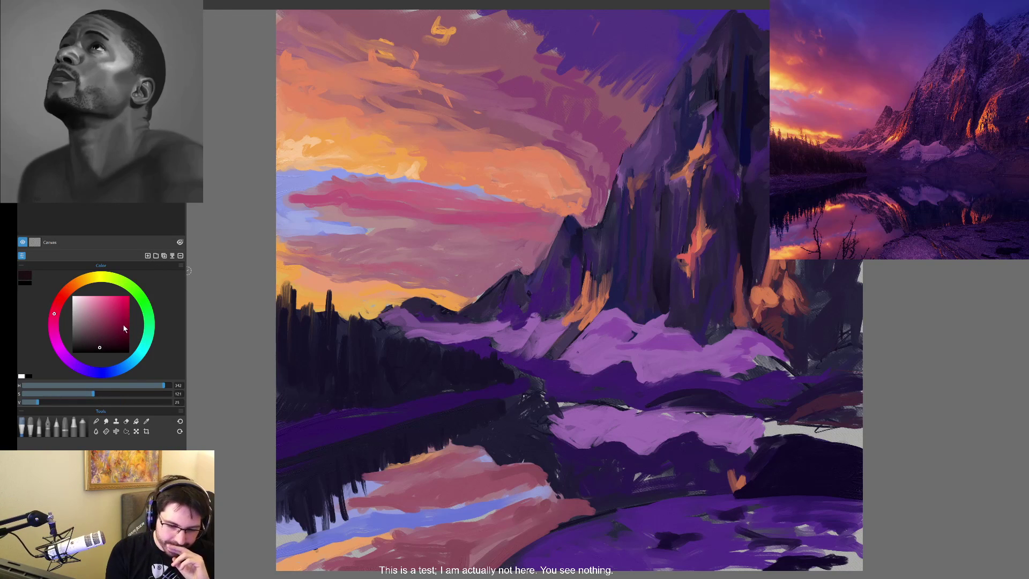
left_click(96, 350)
left_click(26, 5)
left_click(31, 44)
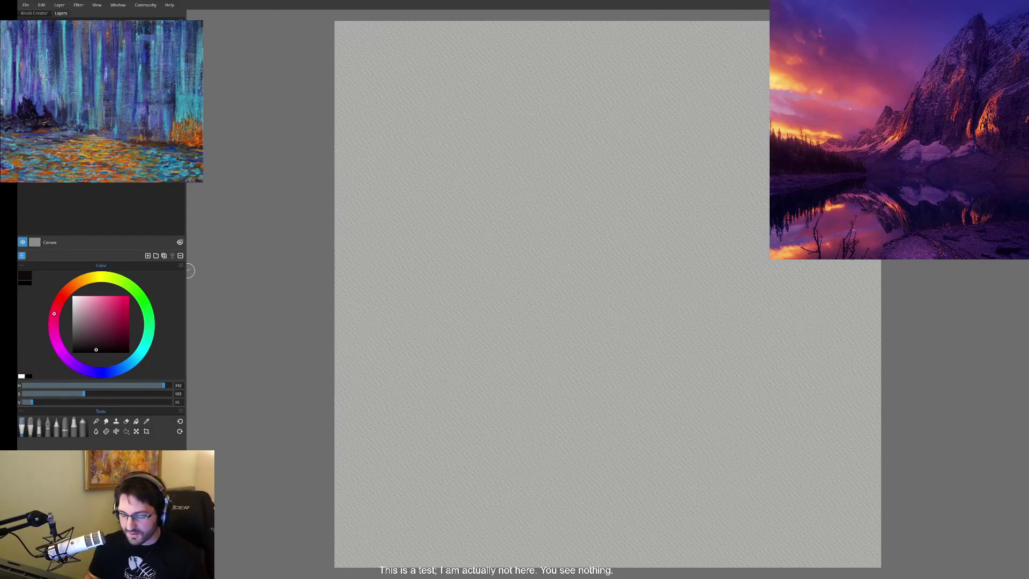
- Paint broad, soft-edged very dark maroon strokes from the upper area of the blank canvas down to its right edge
left_click(108, 346)
mouse_move(423, 155)
left_mouse_down()
mouse_move(599, 84)
mouse_move(418, 288)
mouse_move(666, 222)
left_mouse_up()
left_click_drag(536, 311, 850, 351)
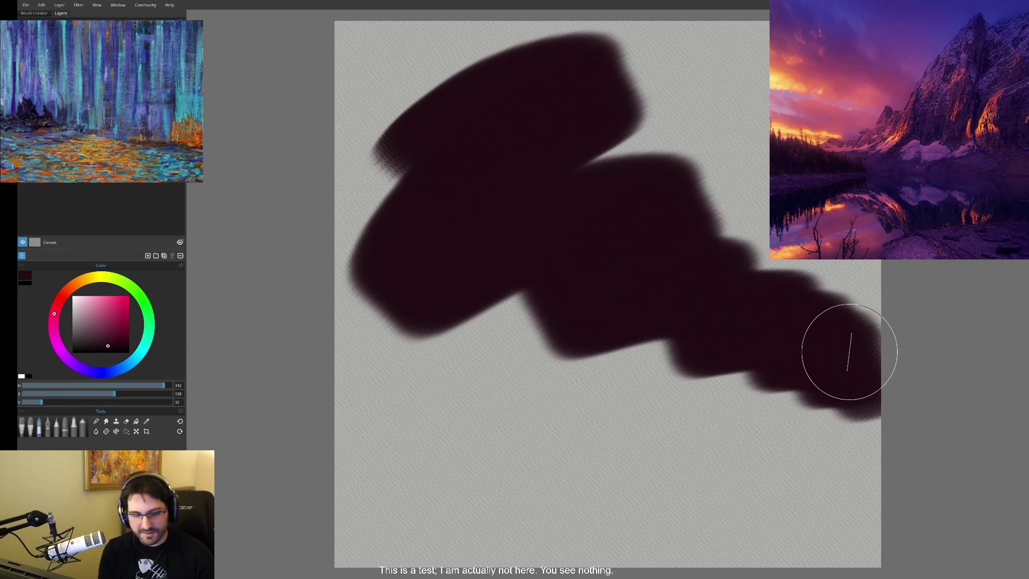
- Paint a wide vivid purple band below the dark shape, and add pale lavender strokes along the band's upper edge
left_click(91, 340)
left_click(79, 366)
left_click(115, 317)
mouse_move(386, 310)
left_mouse_down()
mouse_move(429, 343)
mouse_move(836, 354)
mouse_move(371, 421)
mouse_move(799, 420)
left_mouse_up()
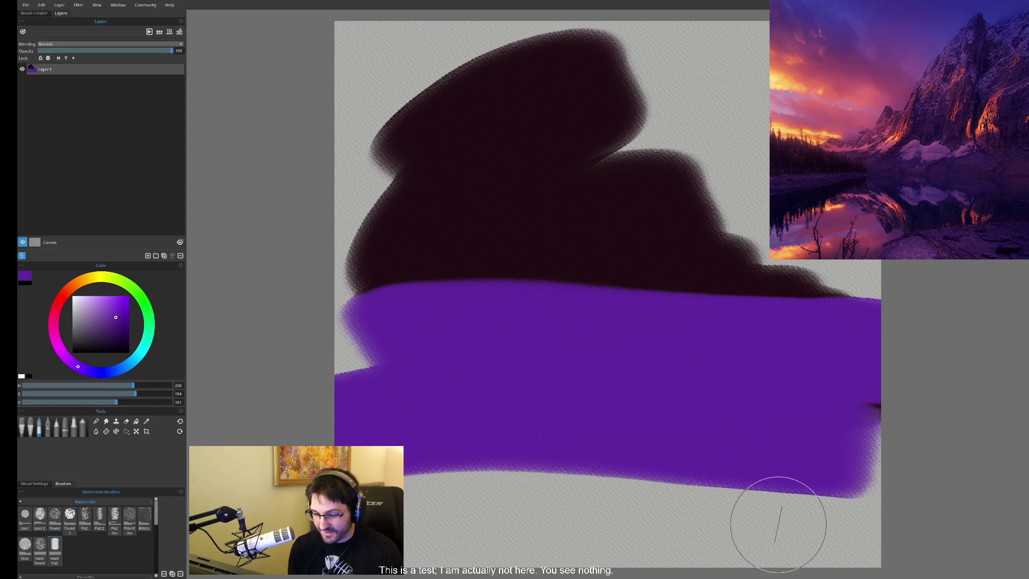
left_click(92, 304)
mouse_move(539, 307)
left_mouse_down()
mouse_move(355, 290)
mouse_move(498, 286)
mouse_move(832, 307)
mouse_move(598, 307)
mouse_move(657, 329)
mouse_move(528, 354)
left_mouse_up()
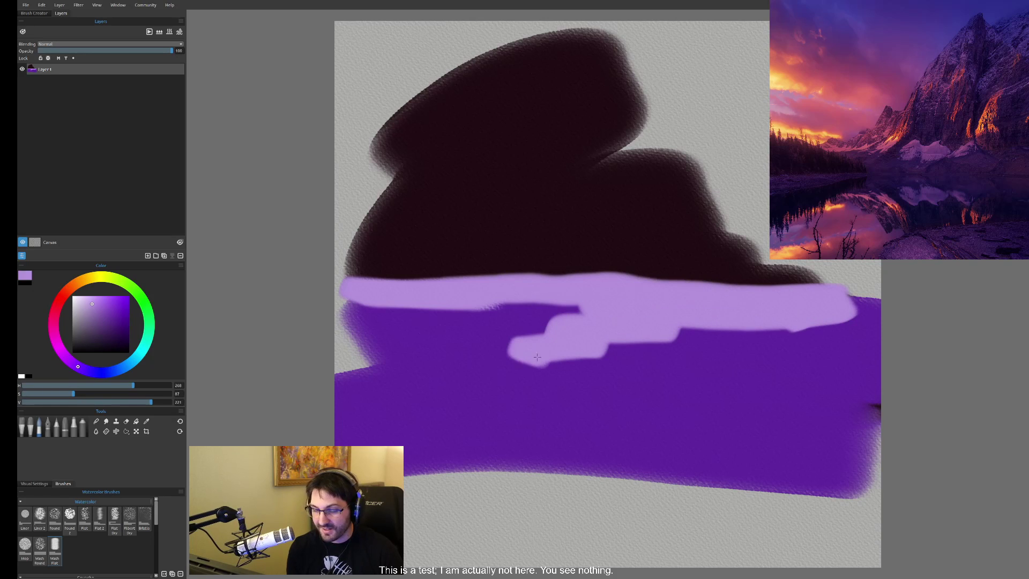
- Wet the purple band and the bare canvas below it with the soft Water brush, and switch to the Blow tool
left_click(96, 431)
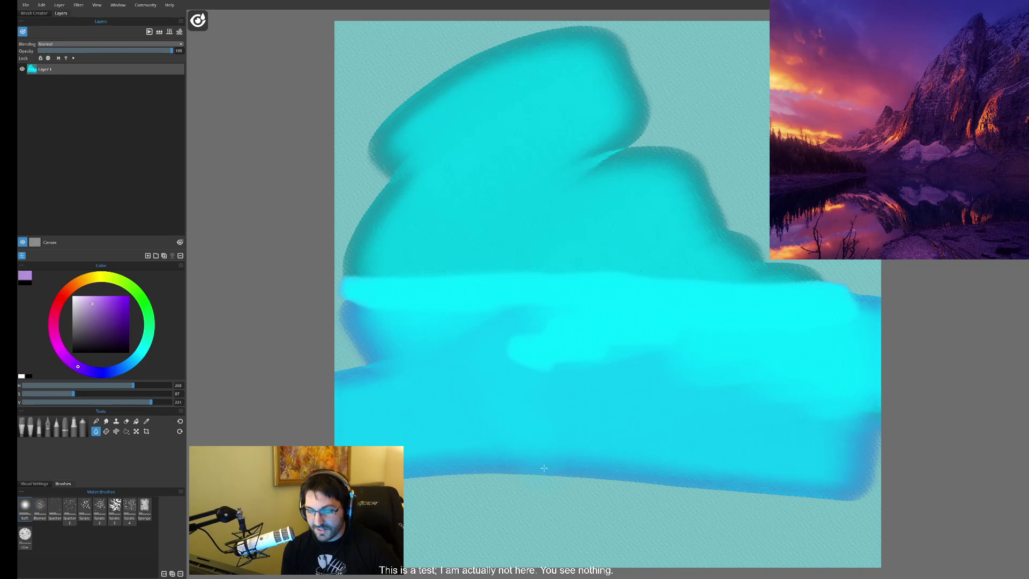
left_click_drag(576, 494, 581, 477)
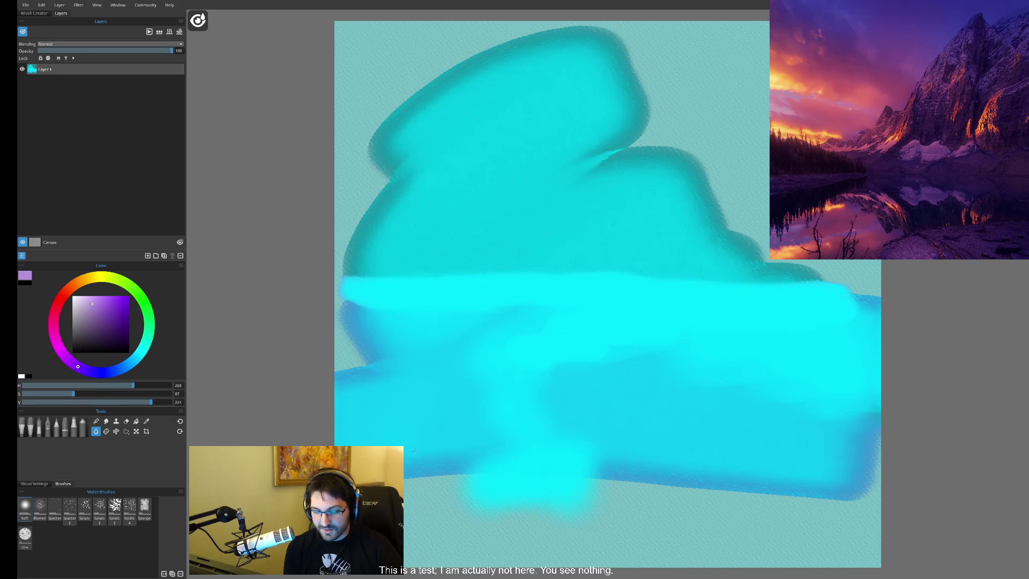
left_click(116, 432)
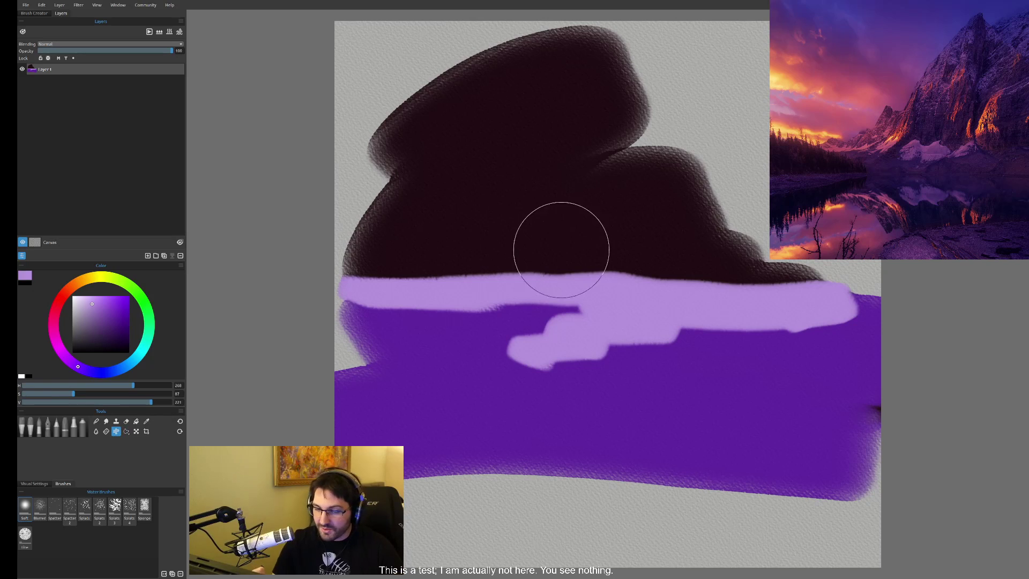
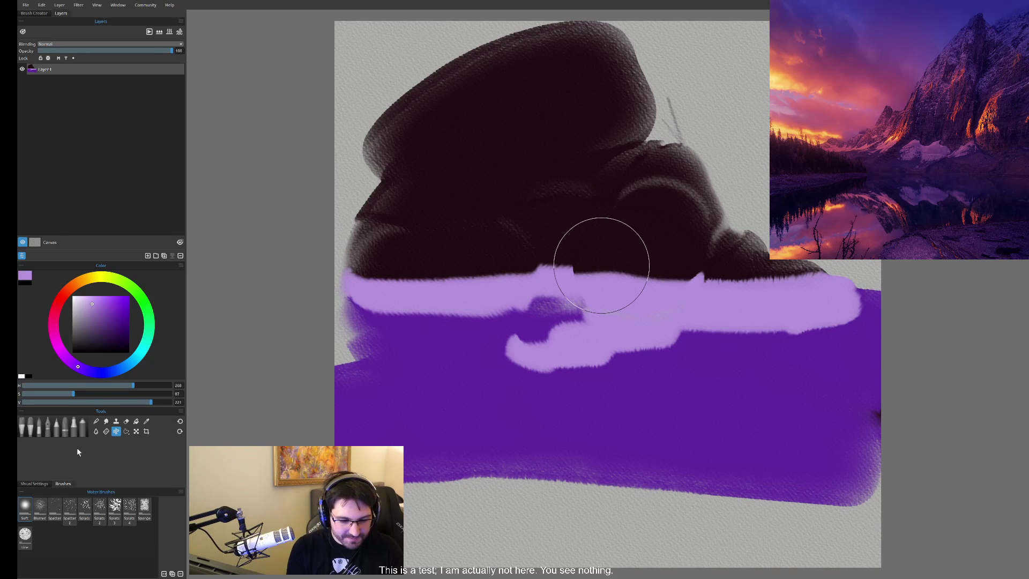
- Switch from the Water brushes to a Watercolor Spatter brush and scatter fine lavender specks over the dark shape and surrounding canvas
left_click(115, 510)
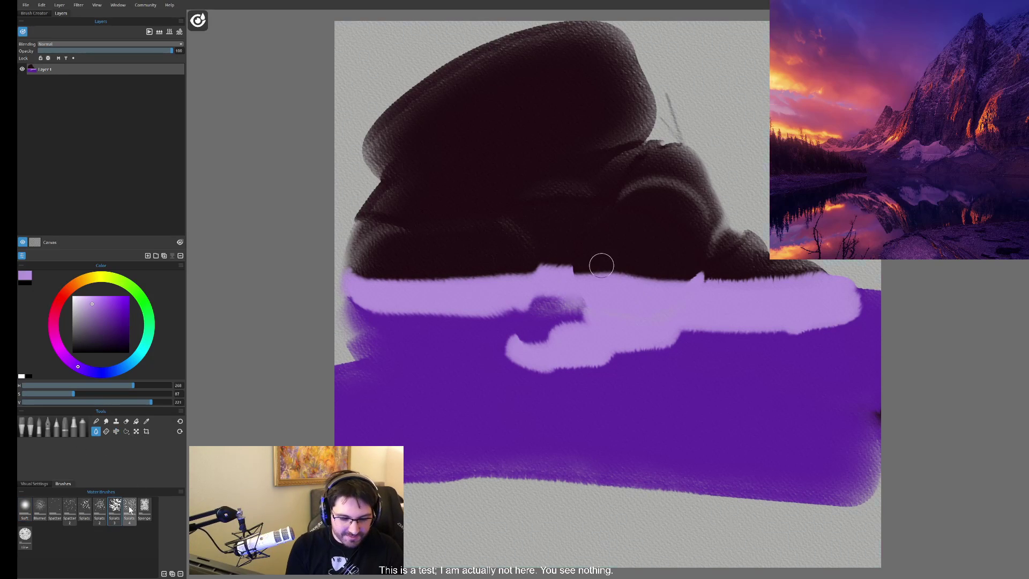
left_click(129, 510)
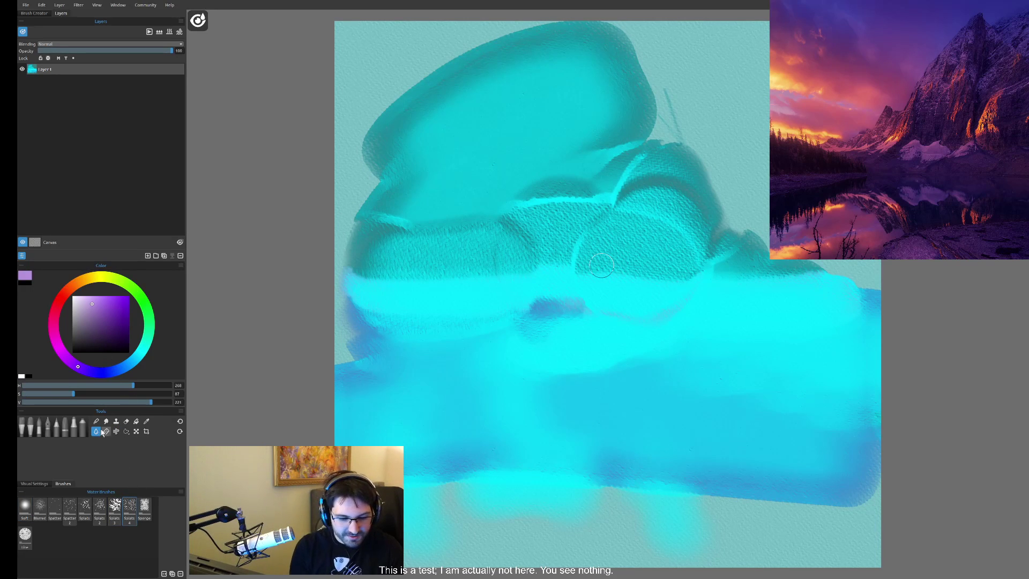
left_click(39, 427)
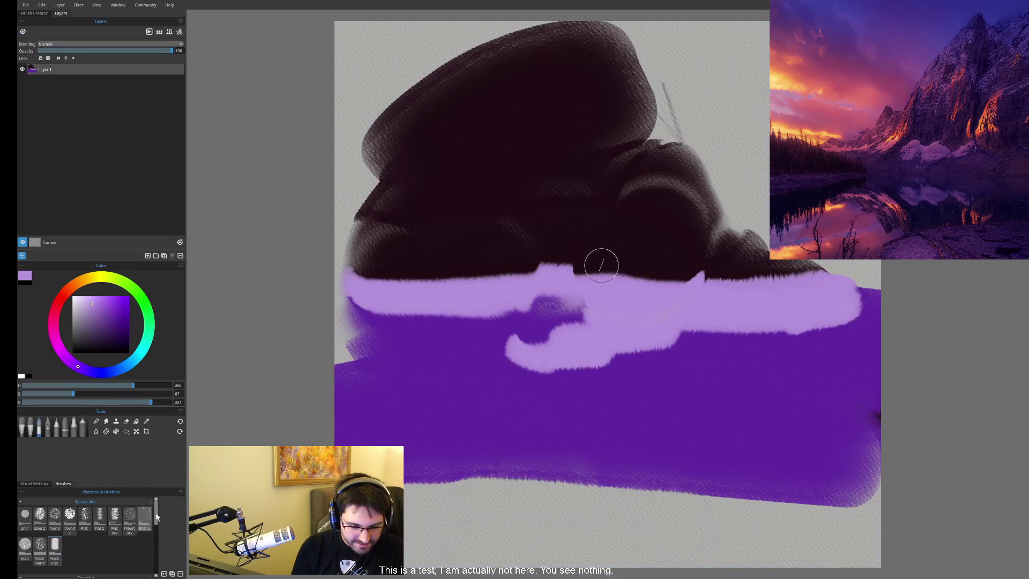
scroll(157, 516, "down", 5)
left_click(100, 560)
mouse_move(572, 260)
left_mouse_down()
mouse_move(658, 103)
mouse_move(552, 67)
mouse_move(394, 162)
mouse_move(368, 326)
mouse_move(490, 498)
mouse_move(594, 491)
left_mouse_up()
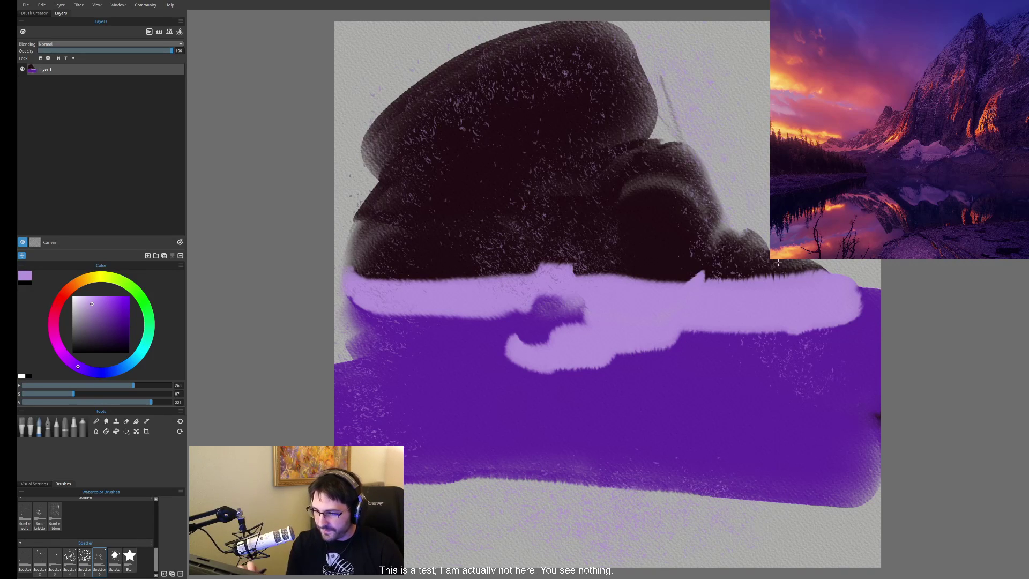
- Spatter denser light purple paint across the upper half of the canvas with a coarser Watercolor Spatter brush
left_click(86, 558)
left_click(99, 298)
mouse_move(365, 145)
left_mouse_down()
mouse_move(370, 209)
mouse_move(560, 152)
mouse_move(423, 70)
mouse_move(734, 75)
left_mouse_up()
mouse_move(760, 198)
left_mouse_down()
mouse_move(814, 386)
mouse_move(643, 536)
mouse_move(375, 349)
mouse_move(472, 397)
mouse_move(563, 483)
mouse_move(697, 322)
mouse_move(718, 134)
mouse_move(407, 59)
mouse_move(378, 84)
left_mouse_up()
- Change the paint colour to coral red and spatter it over the dark shape and down across the purple band
left_click(63, 295)
left_click_drag(102, 306, 110, 299)
mouse_move(369, 134)
left_mouse_down()
mouse_move(509, 59)
mouse_move(386, 140)
mouse_move(418, 321)
mouse_move(357, 413)
mouse_move(509, 536)
mouse_move(696, 472)
mouse_move(724, 290)
mouse_move(408, 225)
left_mouse_up()
mouse_move(665, 145)
left_mouse_down()
mouse_move(696, 96)
mouse_move(857, 300)
mouse_move(610, 394)
mouse_move(573, 364)
left_mouse_up()
- Change the colour to golden orange and spatter it over the centre of the dark shape and the lower purple band
left_click(82, 281)
left_click(116, 298)
mouse_move(522, 183)
left_mouse_down()
mouse_move(568, 132)
mouse_move(616, 203)
mouse_move(568, 252)
mouse_move(407, 343)
mouse_move(568, 429)
left_mouse_up()
mouse_move(712, 377)
left_mouse_down()
mouse_move(836, 375)
mouse_move(707, 509)
mouse_move(428, 514)
left_mouse_up()
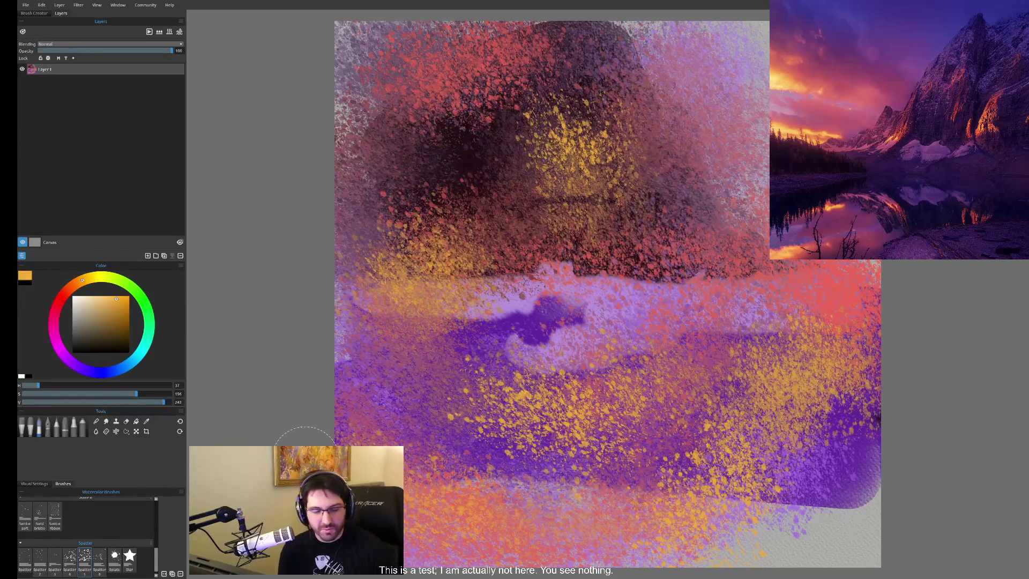
- Lighten the colour to pale cream and spatter it over the wet paint from the dark centre to the lower canvas
key("ctrl+plus")
key("ctrl+plus")
key("ctrl+plus")
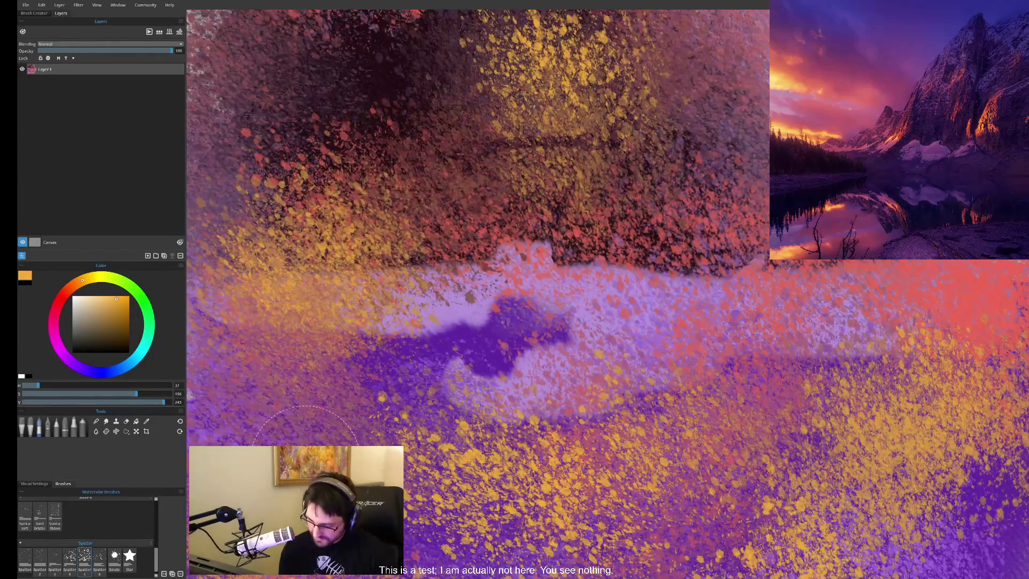
key("ctrl+plus")
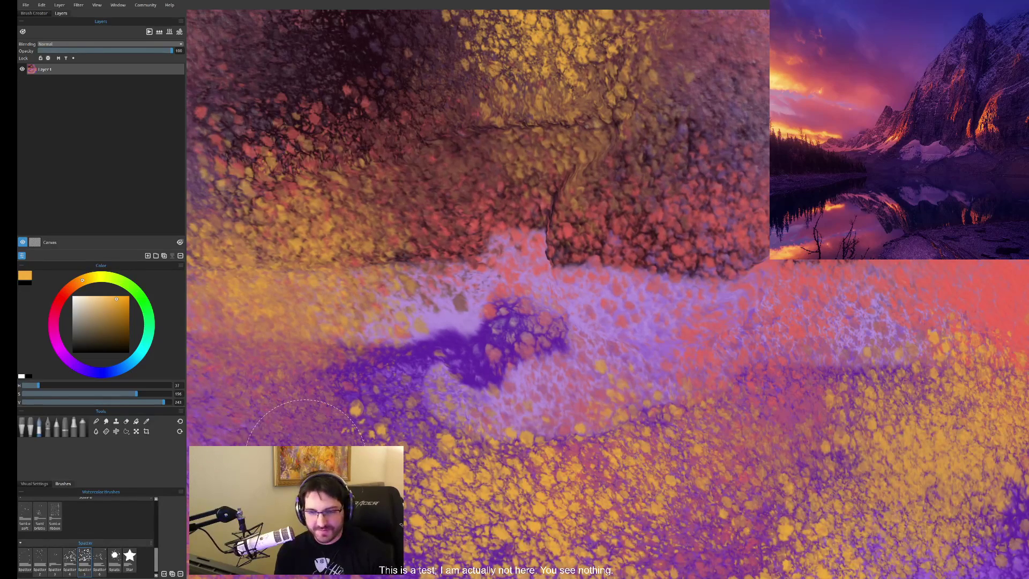
scroll(305, 458, "down", 5)
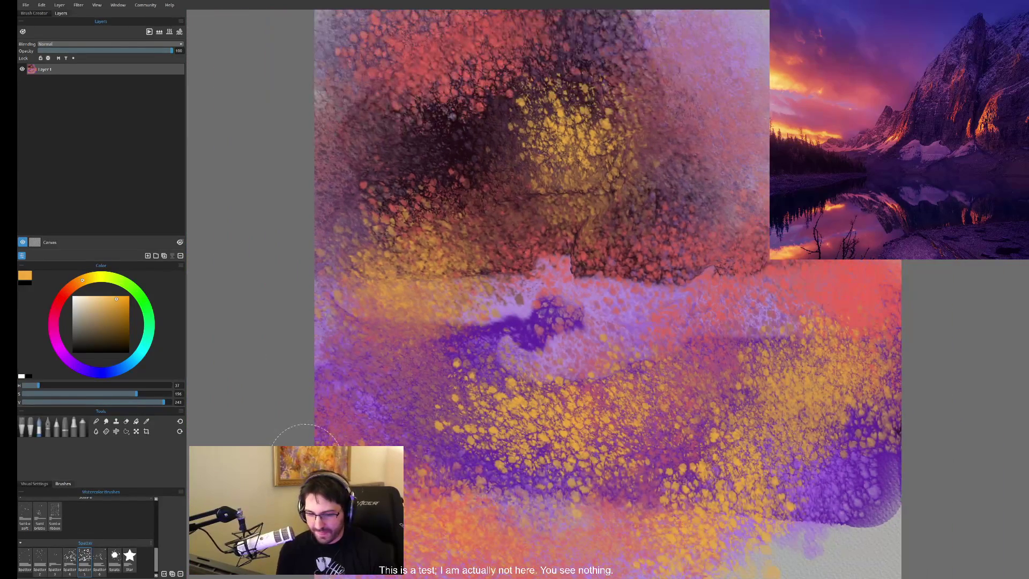
left_click_drag(592, 359, 533, 383)
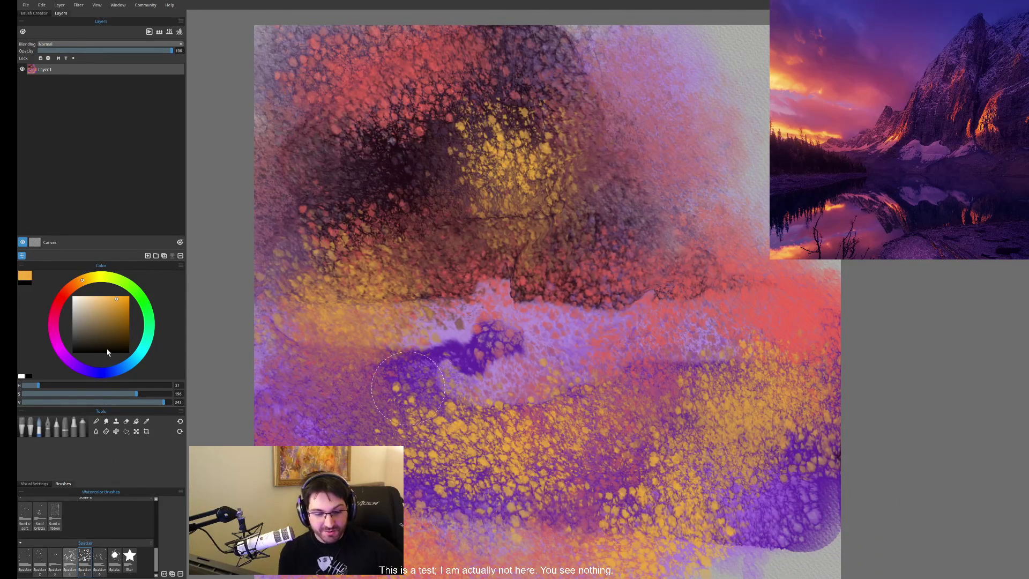
left_click(90, 304)
left_click_drag(90, 304, 85, 298)
mouse_move(504, 199)
left_mouse_down()
mouse_move(576, 290)
mouse_move(443, 402)
mouse_move(514, 193)
mouse_move(343, 214)
mouse_move(353, 140)
mouse_move(254, 59)
mouse_move(456, 48)
mouse_move(616, 118)
mouse_move(745, 225)
mouse_move(809, 375)
mouse_move(669, 541)
mouse_move(289, 364)
mouse_move(300, 418)
left_mouse_up()
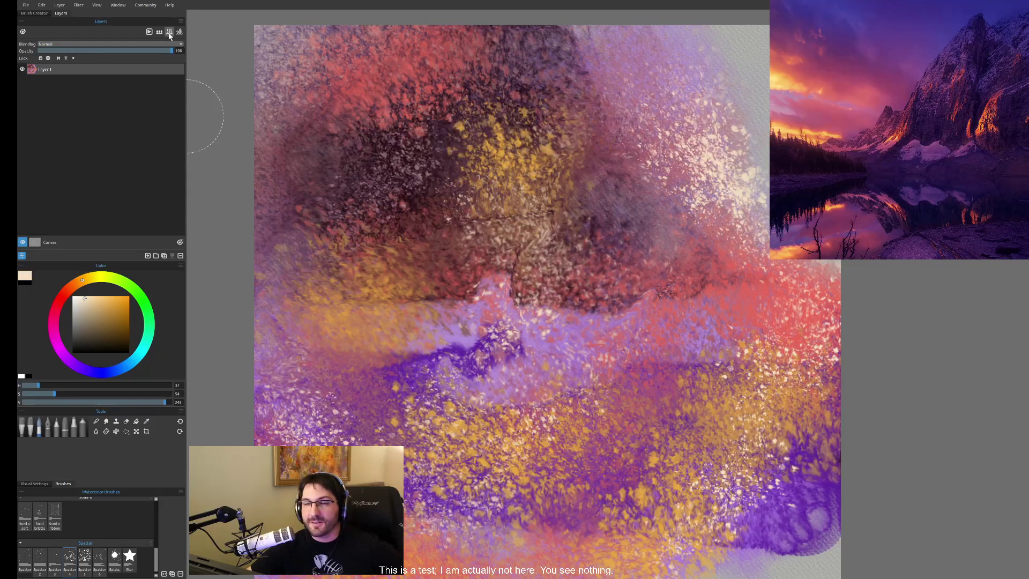
- Try the Blow tool on the wet golden spatter near the centre and examine the paint texture up close
left_click(116, 431)
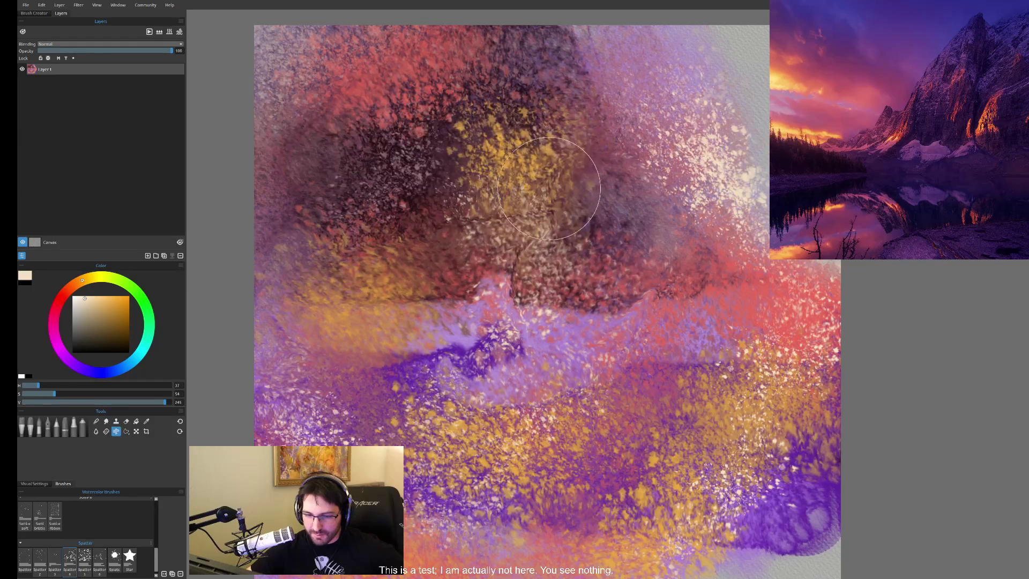
mouse_move(520, 213)
left_mouse_down()
mouse_move(541, 172)
mouse_move(503, 176)
mouse_move(482, 209)
mouse_move(515, 203)
left_mouse_up()
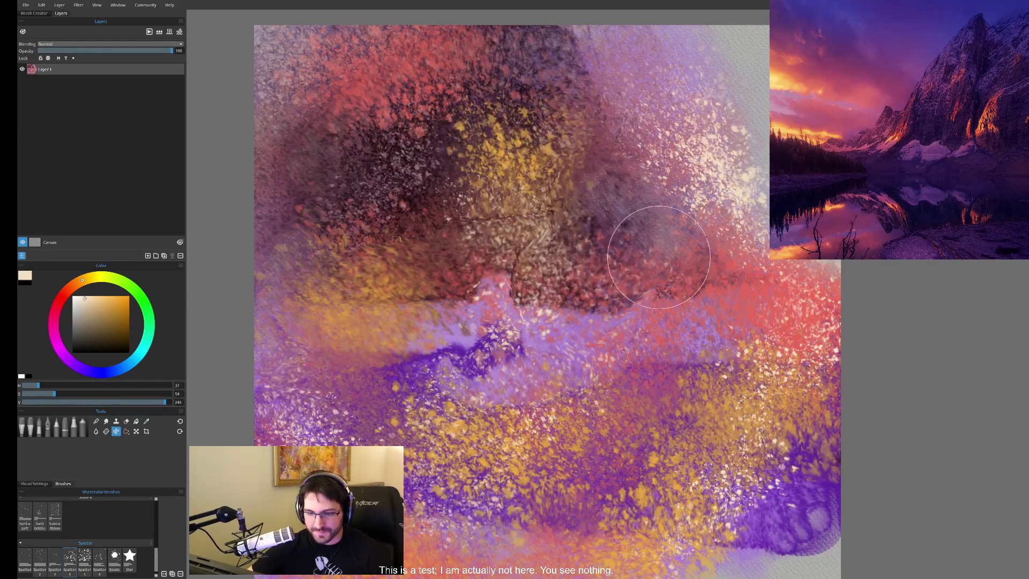
key("ctrl+plus")
key("ctrl+plus")
key("ctrl+plus")
left_click_drag(446, 189, 725, 457)
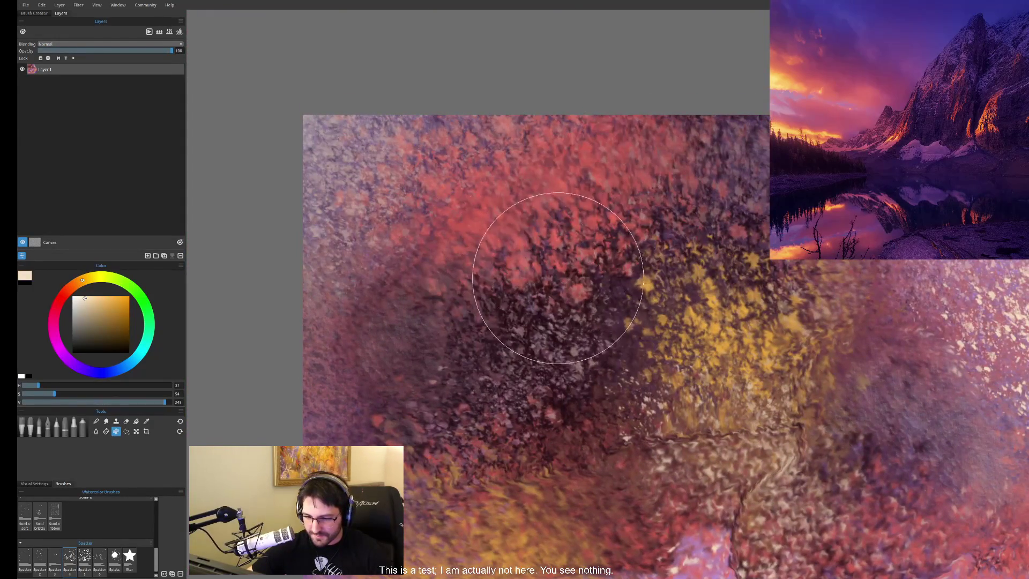
left_click_drag(727, 412, 546, 296)
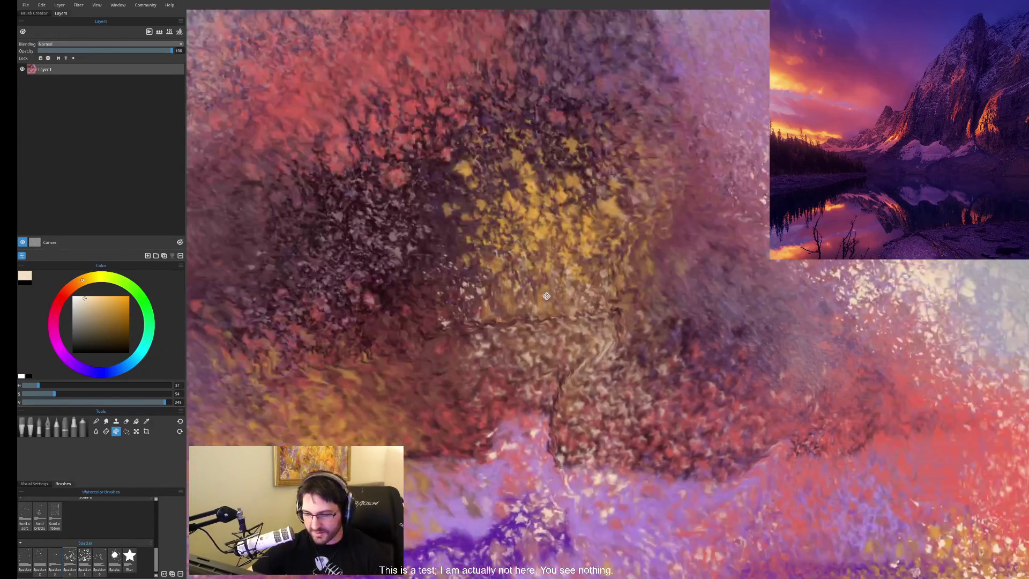
- Switch to the Acrylic brushes and return to the mountain landscape painting
left_click(23, 432)
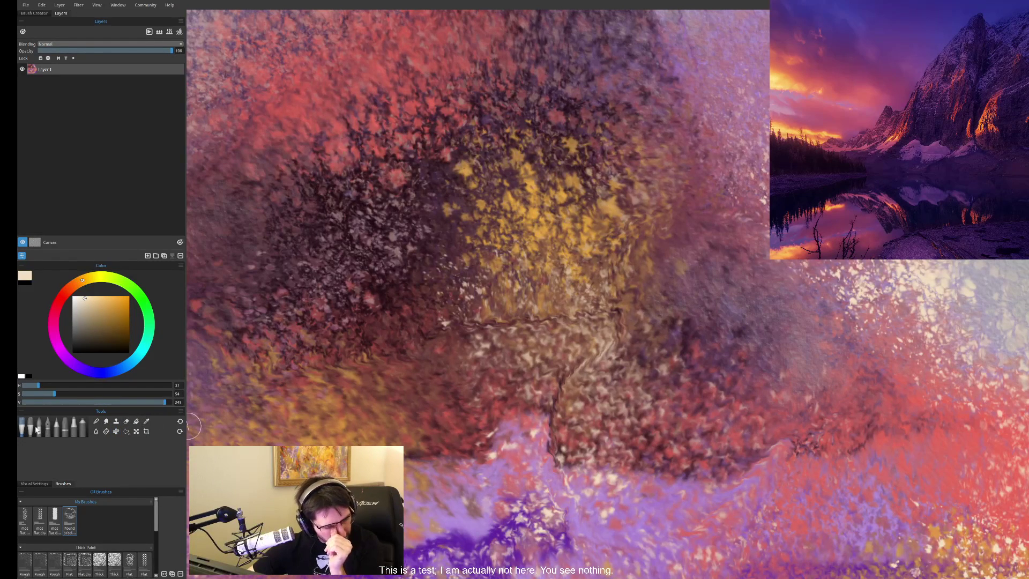
left_click(30, 427)
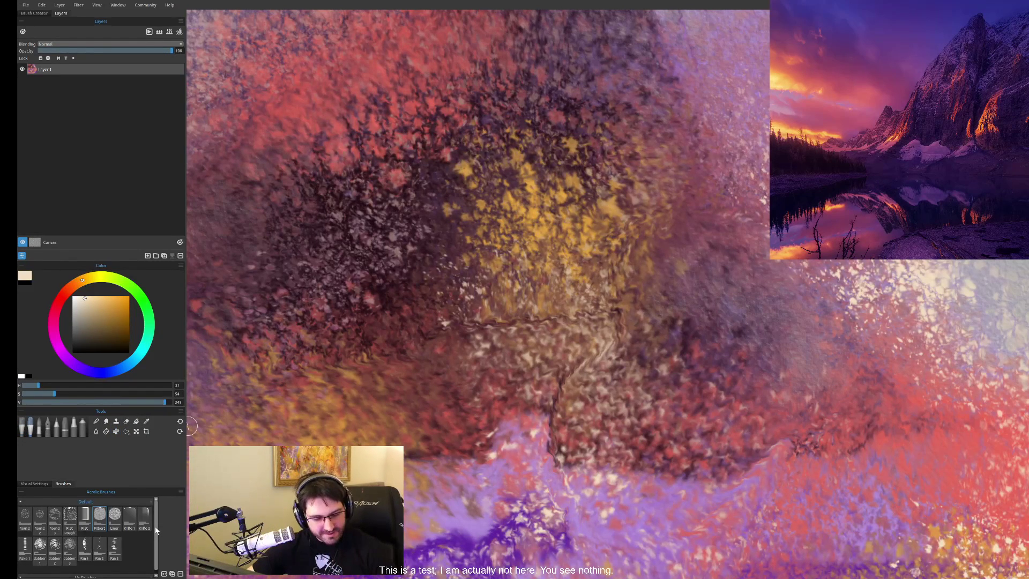
scroll(604, 297, "down", 4)
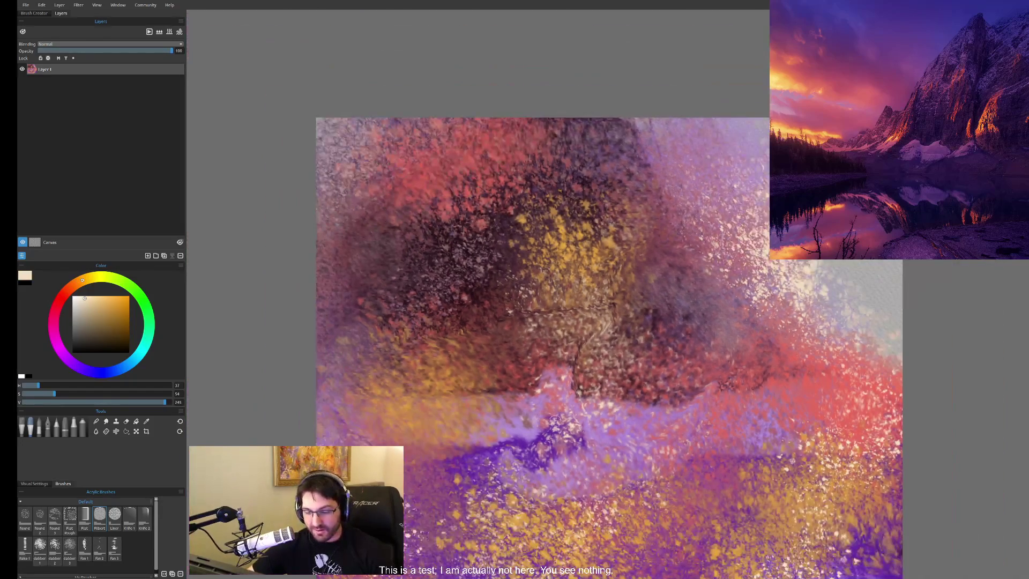
left_click_drag(577, 427, 471, 275)
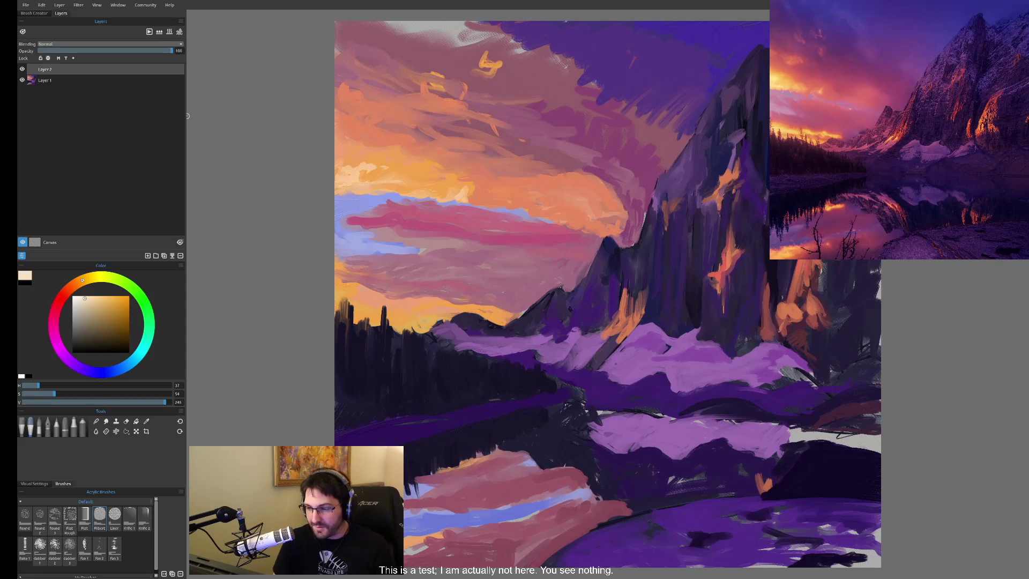
- Cover the bare canvas patch along the right-hand shoreline with dark purple and maroon acrylic strokes
left_click_drag(801, 328, 697, 323)
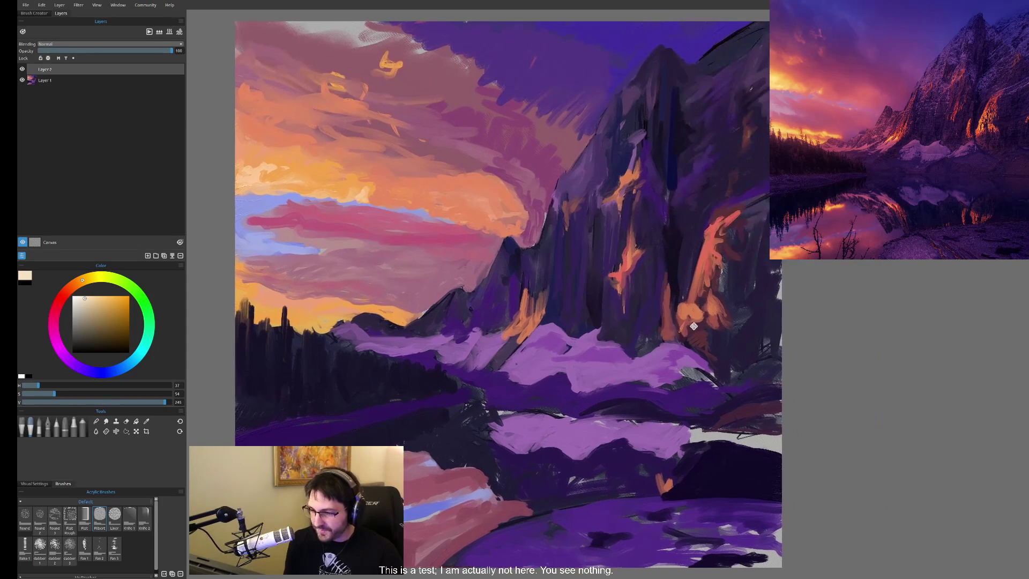
left_click(98, 343)
left_click(73, 363)
left_click(103, 329)
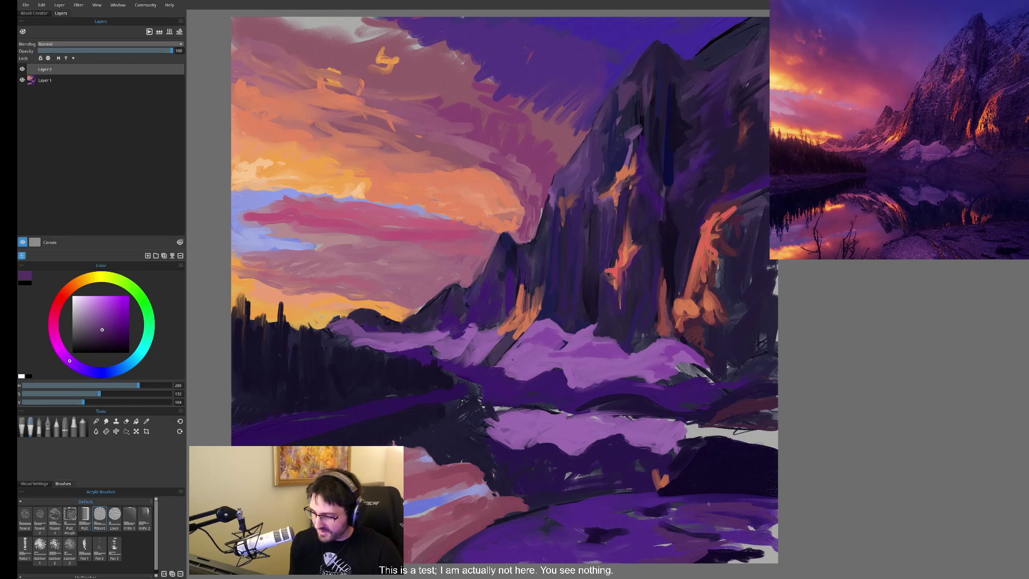
left_click(715, 444, "alt")
mouse_move(685, 446)
left_mouse_down()
mouse_move(730, 414)
mouse_move(761, 441)
mouse_move(709, 436)
mouse_move(792, 443)
left_mouse_up()
left_click(730, 413, "alt")
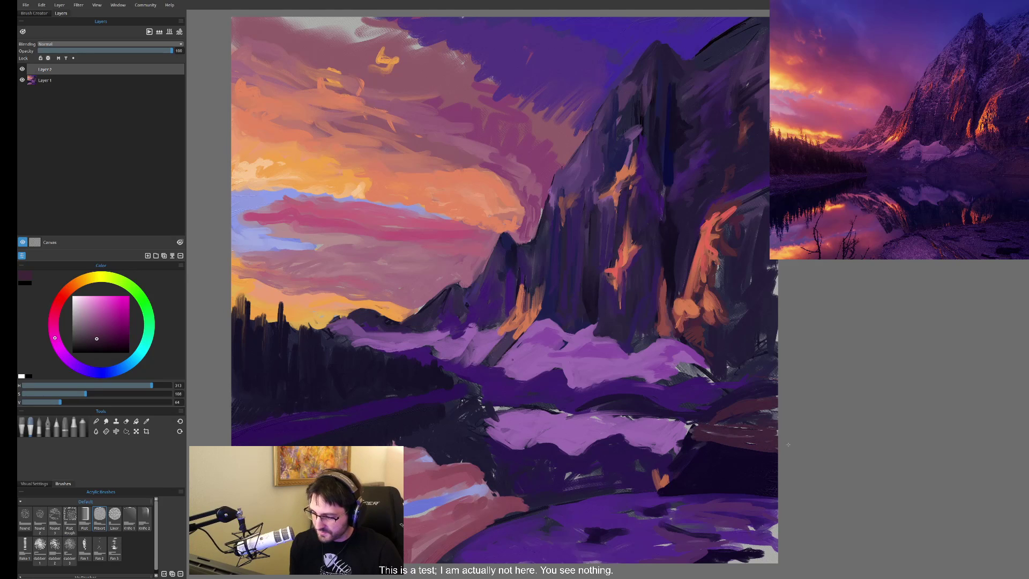
- Choose a deep violet and paint shadow strokes on the cliff around the large orange highlight on its right side
left_click(740, 318, "alt")
left_click(692, 237, "alt")
left_click(674, 168, "alt")
left_click(80, 367)
left_click(115, 340)
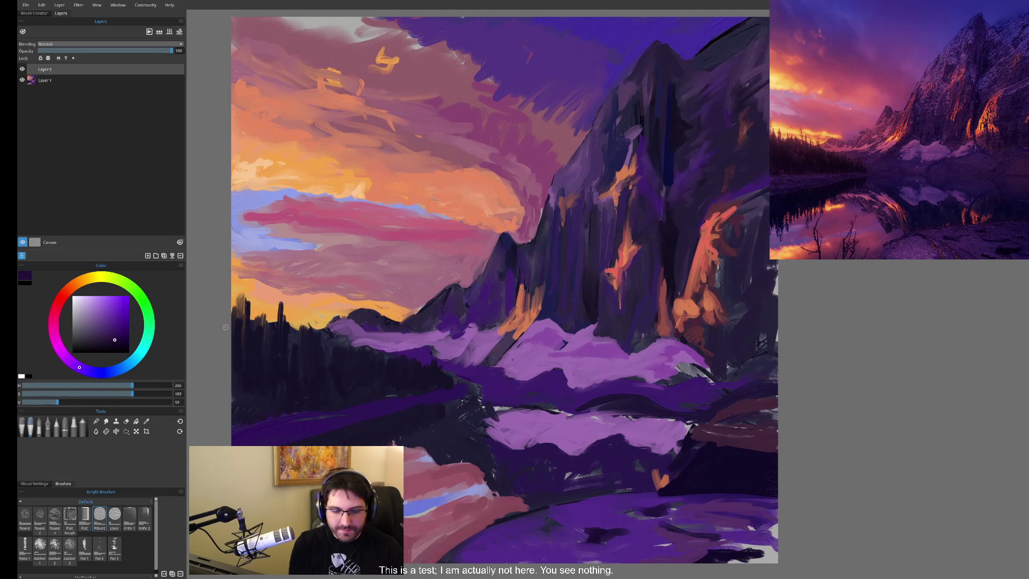
mouse_move(724, 262)
left_mouse_down()
mouse_move(721, 277)
mouse_move(719, 253)
mouse_move(704, 286)
left_mouse_up()
mouse_move(726, 243)
left_mouse_down()
mouse_move(720, 256)
mouse_move(739, 217)
mouse_move(747, 268)
mouse_move(762, 227)
left_mouse_up()
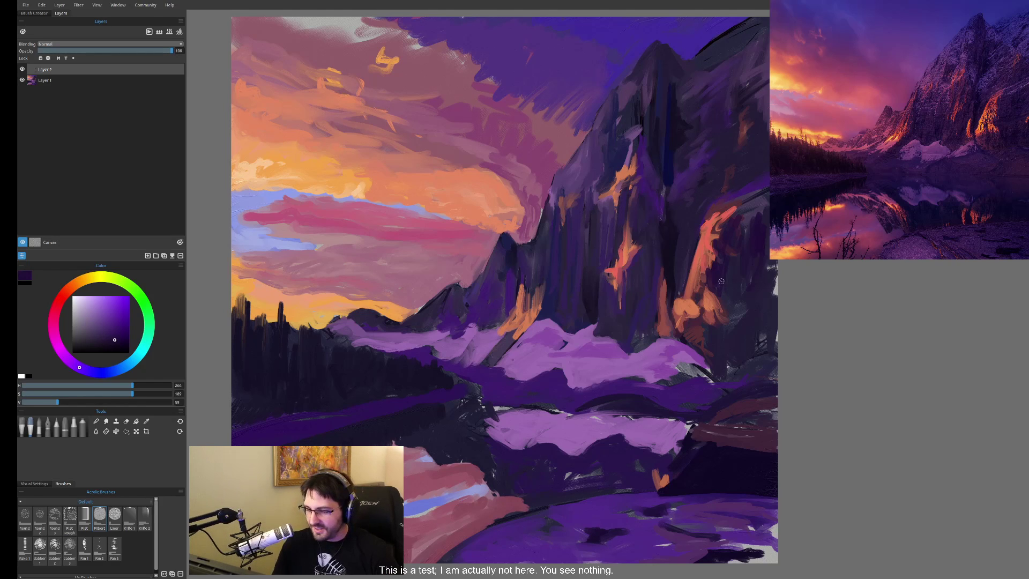
left_click_drag(722, 273, 710, 313)
left_click_drag(673, 270, 666, 311)
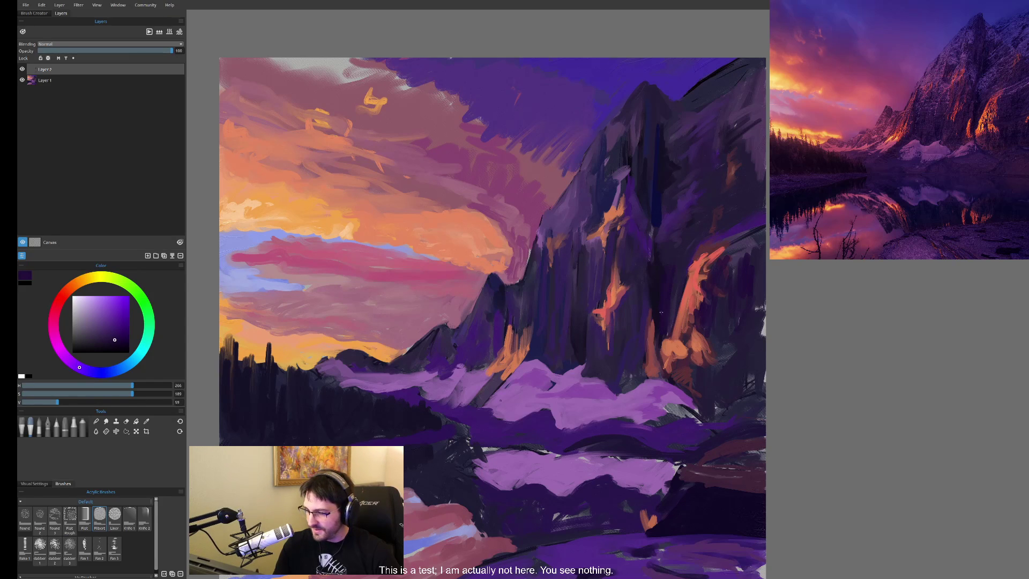
- Sample and darken the cliff's blue-violet, and paint shadow strokes down from the summit to deepen and sharpen the peak
left_click(657, 267, "alt")
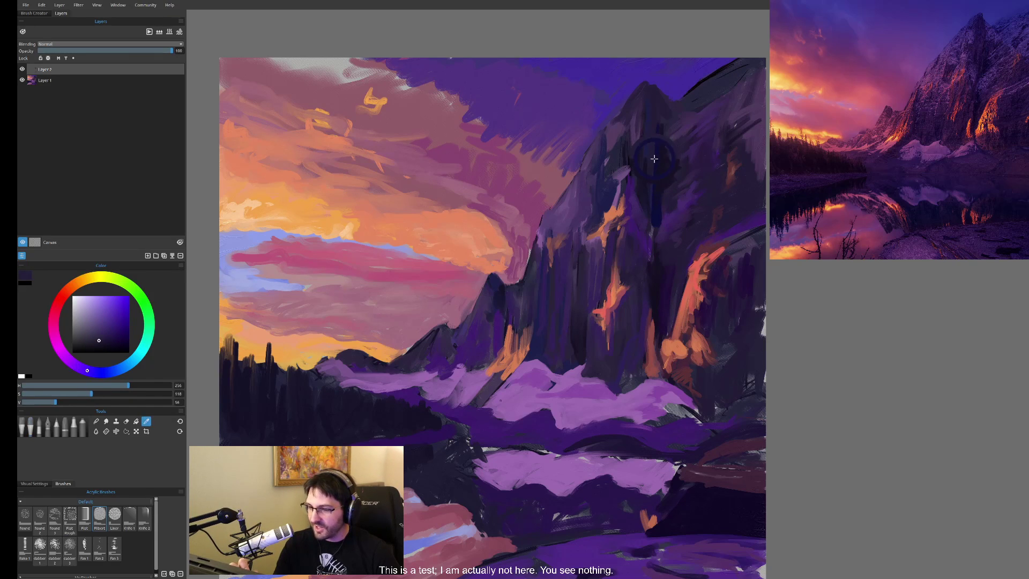
left_click(101, 344)
left_click(105, 343)
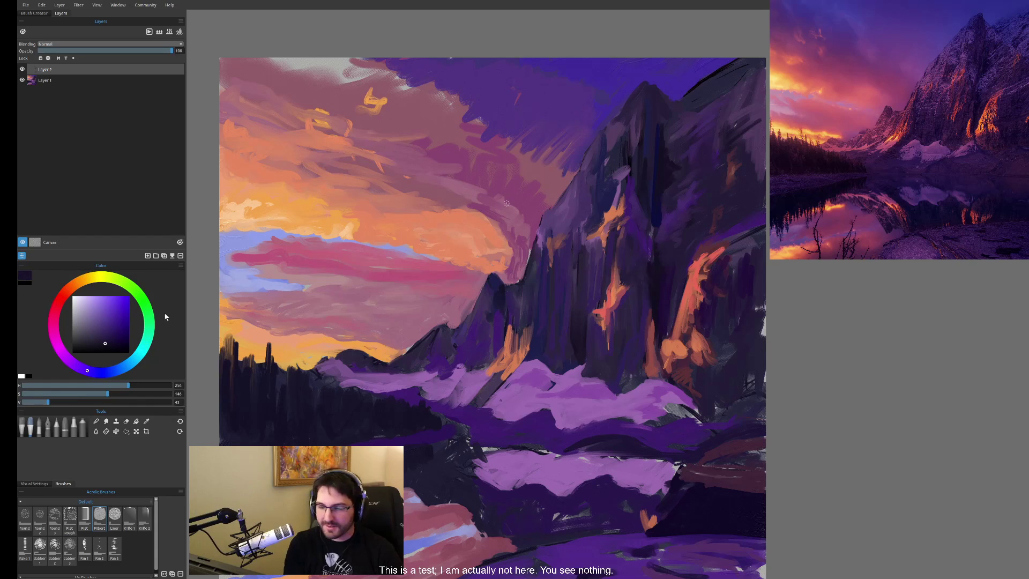
mouse_move(648, 118)
left_mouse_down()
mouse_move(649, 165)
mouse_move(655, 107)
mouse_move(652, 196)
left_mouse_up()
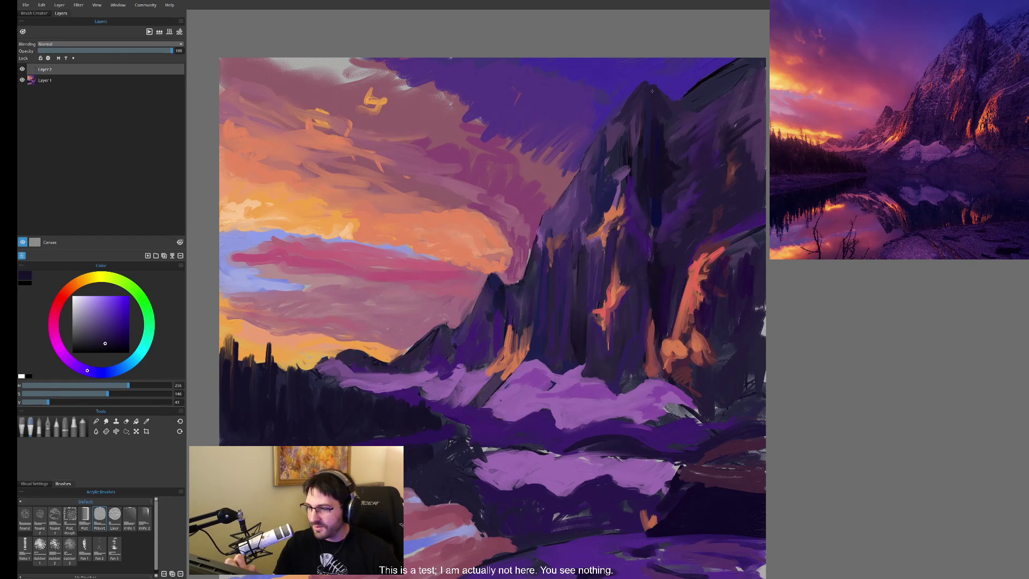
mouse_move(653, 89)
left_mouse_down()
mouse_move(654, 80)
mouse_move(660, 114)
mouse_move(660, 100)
mouse_move(667, 116)
mouse_move(694, 111)
mouse_move(722, 87)
mouse_move(673, 106)
left_mouse_up()
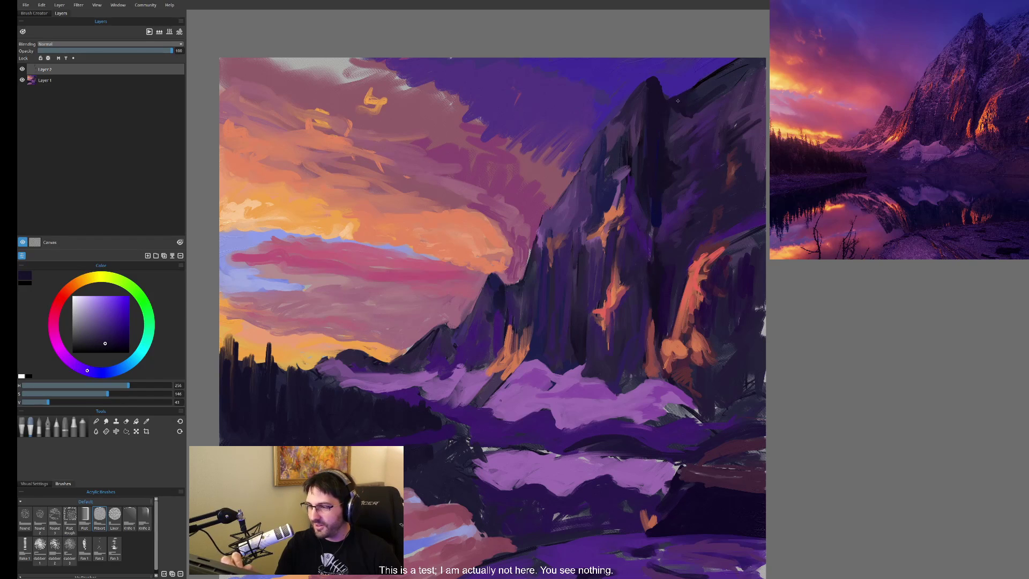
- Paint dark violet strokes along the ridge right of the peak to fill it out to the canvas's upper-right corner
mouse_move(714, 70)
left_mouse_down()
mouse_move(696, 105)
mouse_move(740, 66)
mouse_move(683, 101)
mouse_move(707, 75)
mouse_move(690, 86)
mouse_move(754, 66)
mouse_move(707, 114)
mouse_move(689, 97)
left_mouse_up()
left_click(708, 113, "alt")
left_click_drag(756, 65, 740, 102)
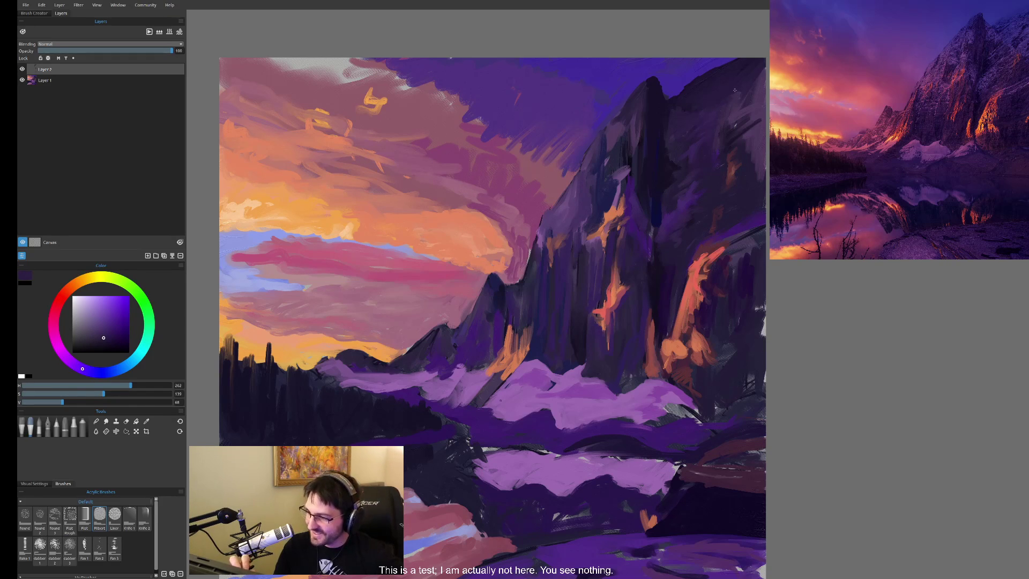
left_click_drag(761, 84, 757, 103)
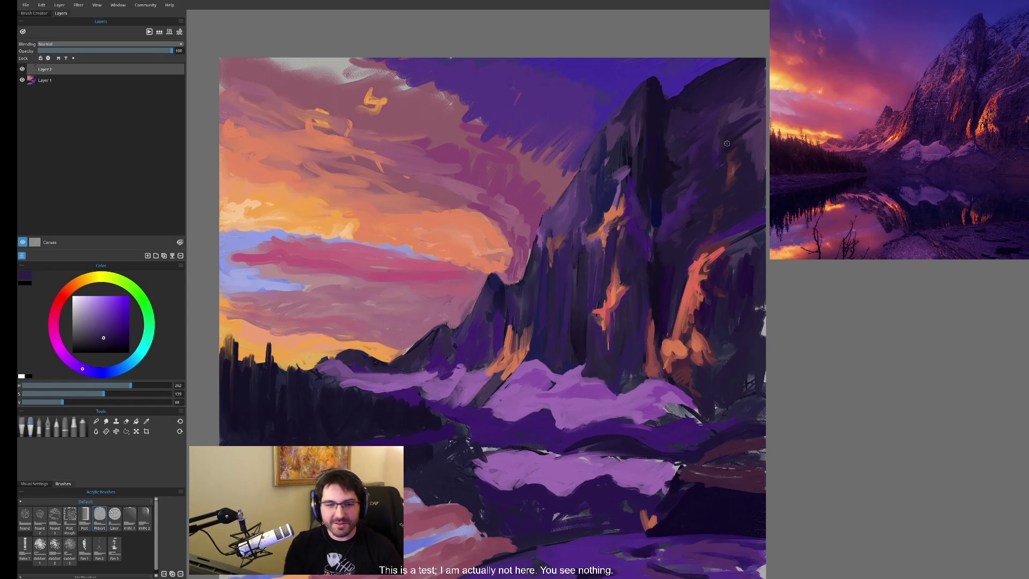
- Compare the landscape with the upper layer hidden and shown, and merge that layer into the one below
left_click(22, 69)
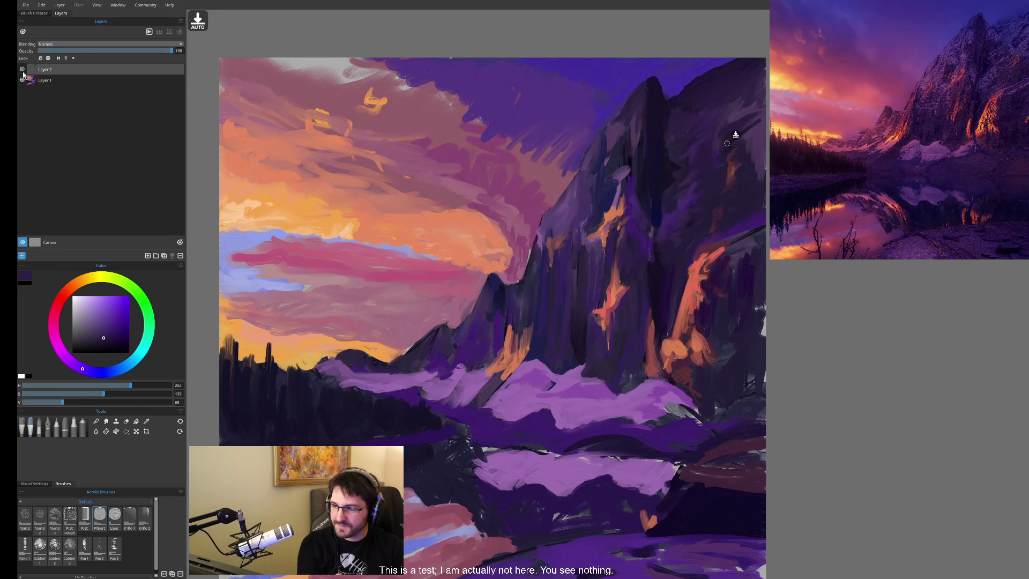
left_click(23, 69)
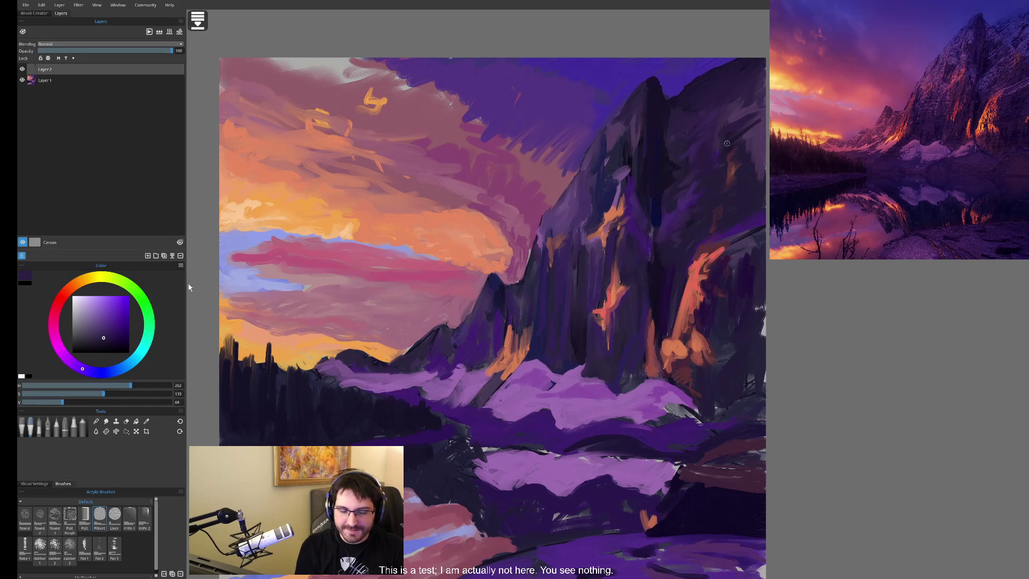
key("ctrl+e")
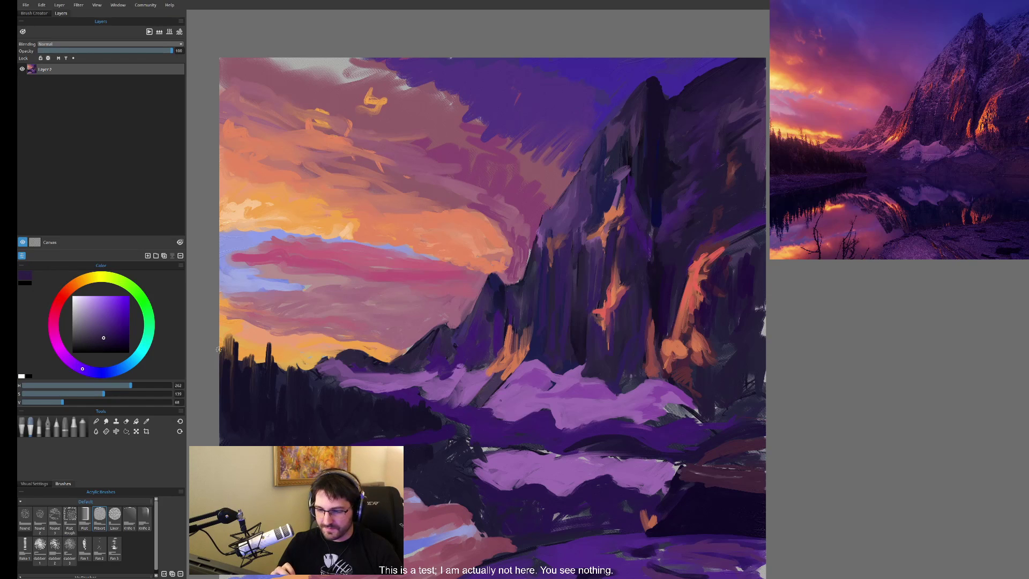
key("ctrl+minus")
key("ctrl+minus")
key("ctrl+minus")
key("ctrl+minus")
key("ctrl+minus")
key("ctrl+minus")
key("ctrl+minus")
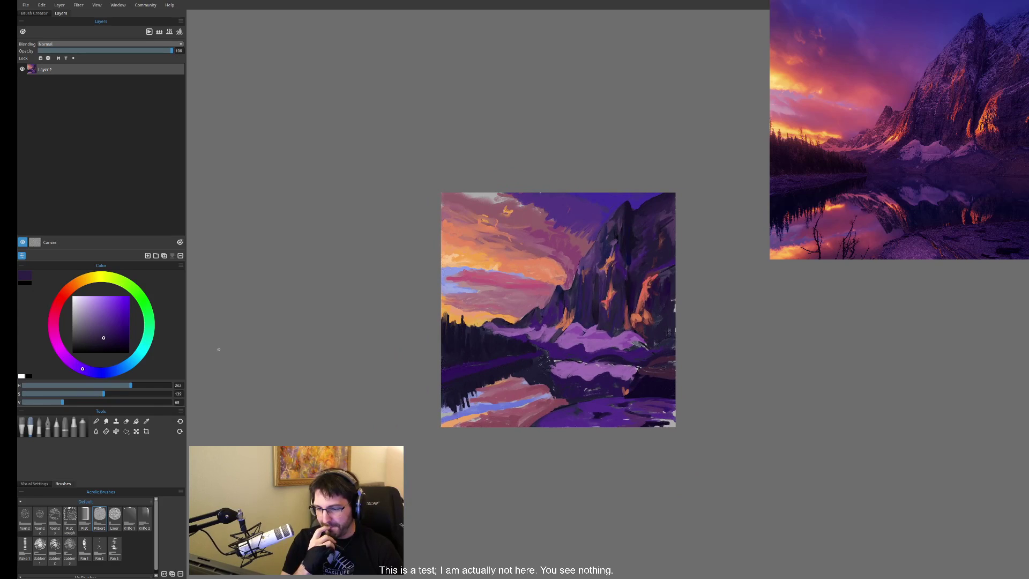
key("ctrl+minus")
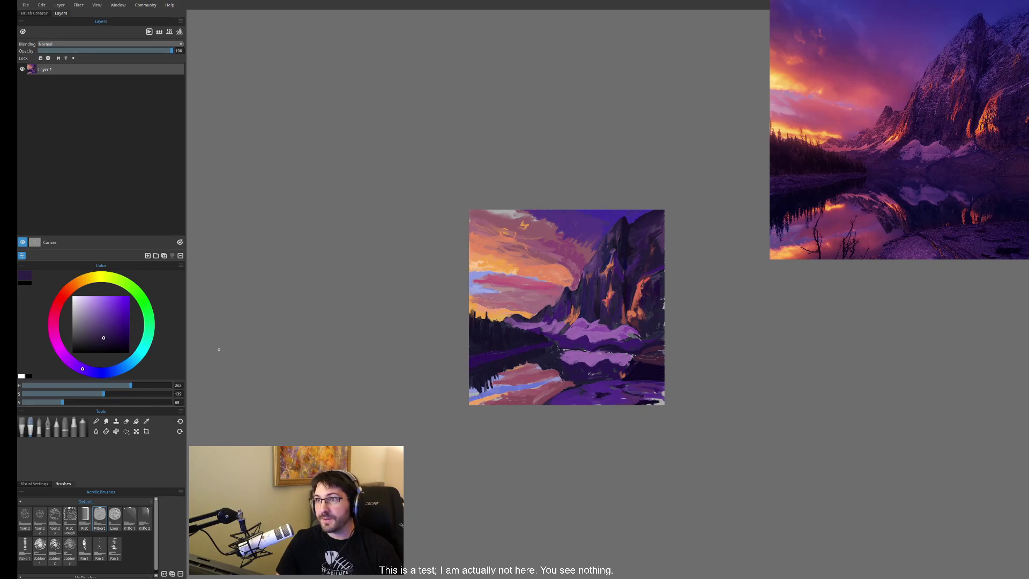
- Sample the sky's purple, darken it, and paint a deep violet cloud mass across the upper sky beside the mountain
mouse_move(565, 418)
left_mouse_down()
mouse_move(595, 284)
mouse_move(659, 238)
left_mouse_up()
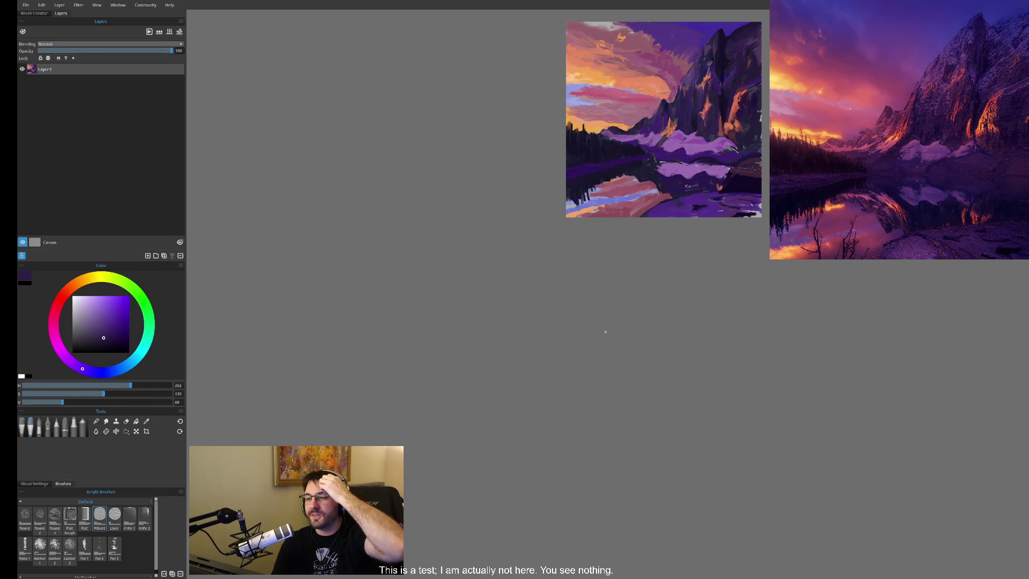
left_click_drag(681, 212, 642, 373)
left_click_drag(599, 302, 610, 297)
key("alt")
left_click(591, 145)
left_click(111, 332)
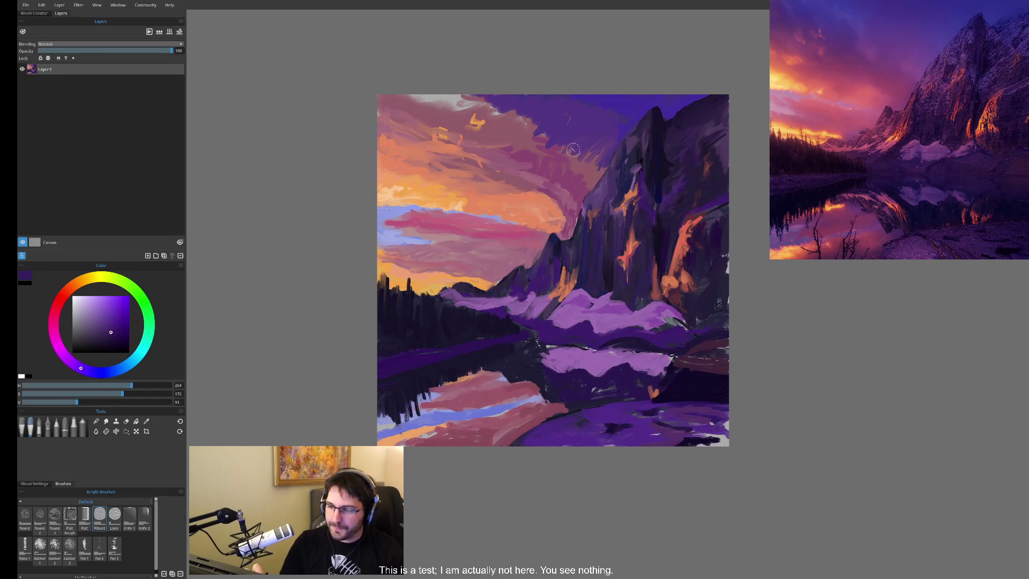
mouse_move(595, 169)
left_mouse_down()
mouse_move(619, 119)
mouse_move(590, 137)
mouse_move(574, 107)
mouse_move(563, 115)
mouse_move(527, 101)
mouse_move(524, 110)
mouse_move(584, 161)
mouse_move(512, 120)
mouse_move(568, 145)
mouse_move(501, 99)
mouse_move(521, 104)
mouse_move(501, 115)
mouse_move(485, 109)
mouse_move(600, 172)
mouse_move(598, 182)
left_mouse_up()
left_click(567, 140, "alt")
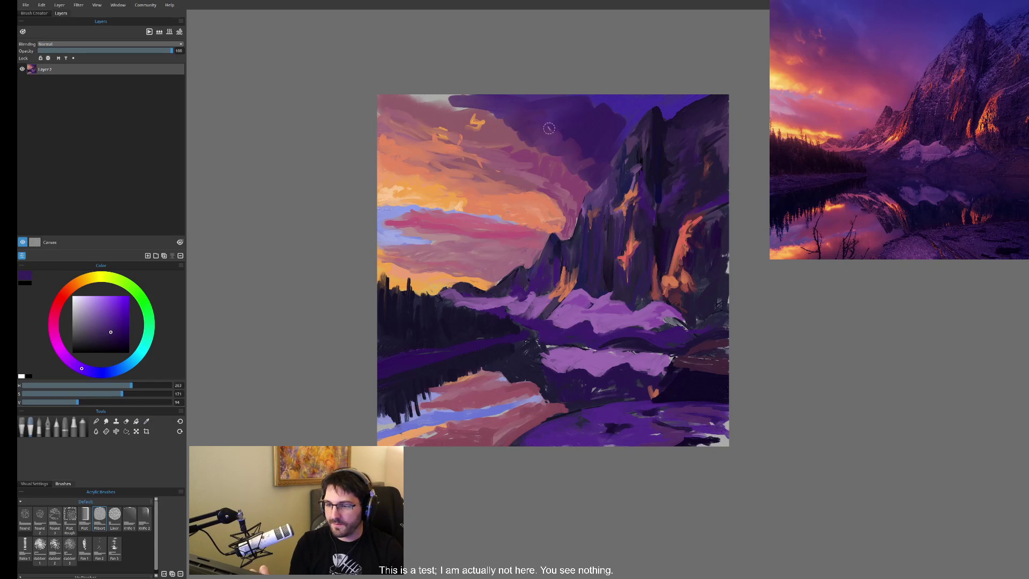
- Switch to an oil brush and paint sampled magenta-purple along the dark cloud's lower edge and over the bare upper-left canvas
left_click(21, 428)
mouse_move(156, 518)
left_mouse_down()
mouse_move(156, 538)
mouse_move(157, 519)
left_mouse_up()
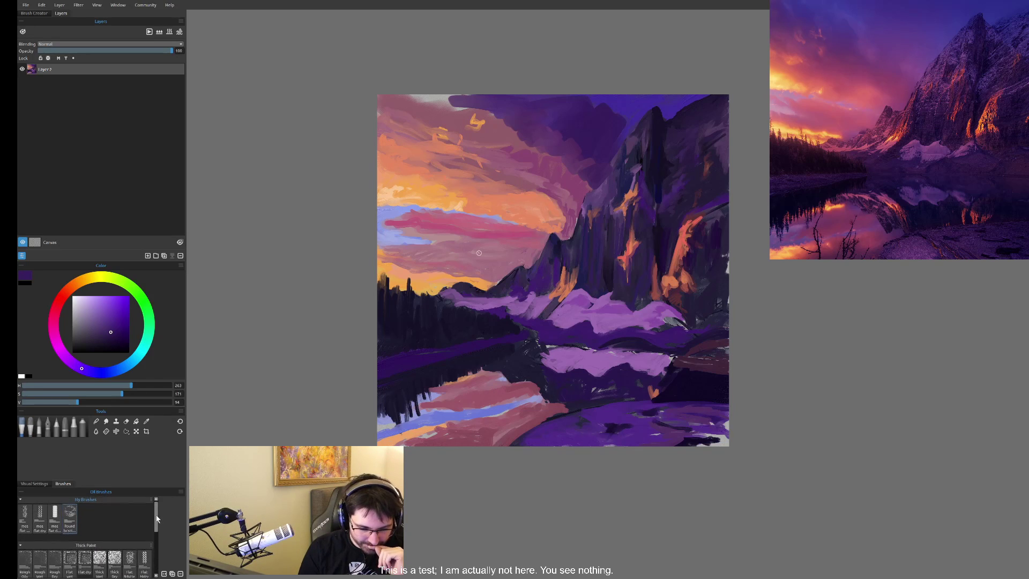
left_click(574, 164, "alt")
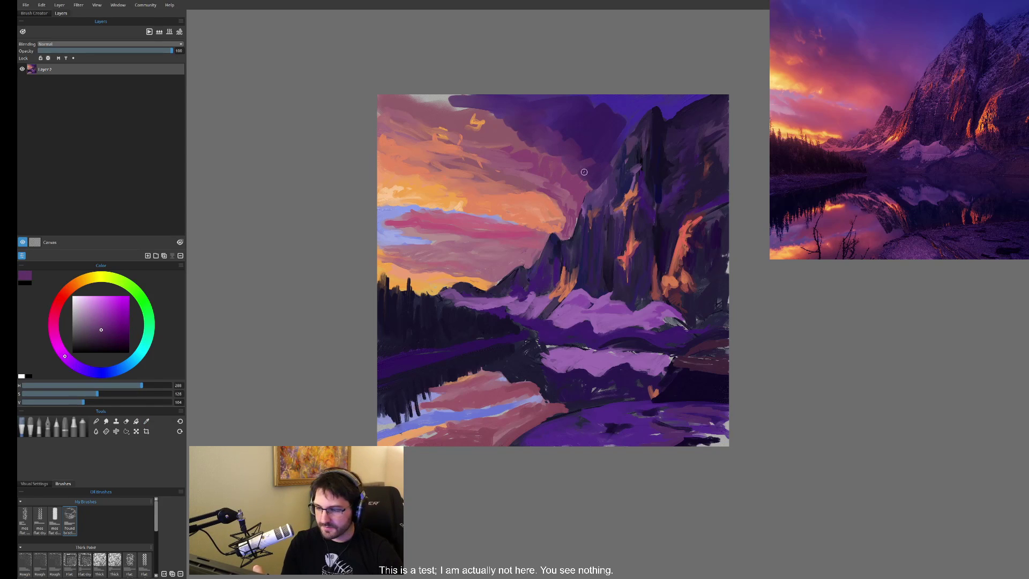
mouse_move(564, 168)
left_mouse_down()
mouse_move(566, 176)
mouse_move(549, 161)
left_mouse_up()
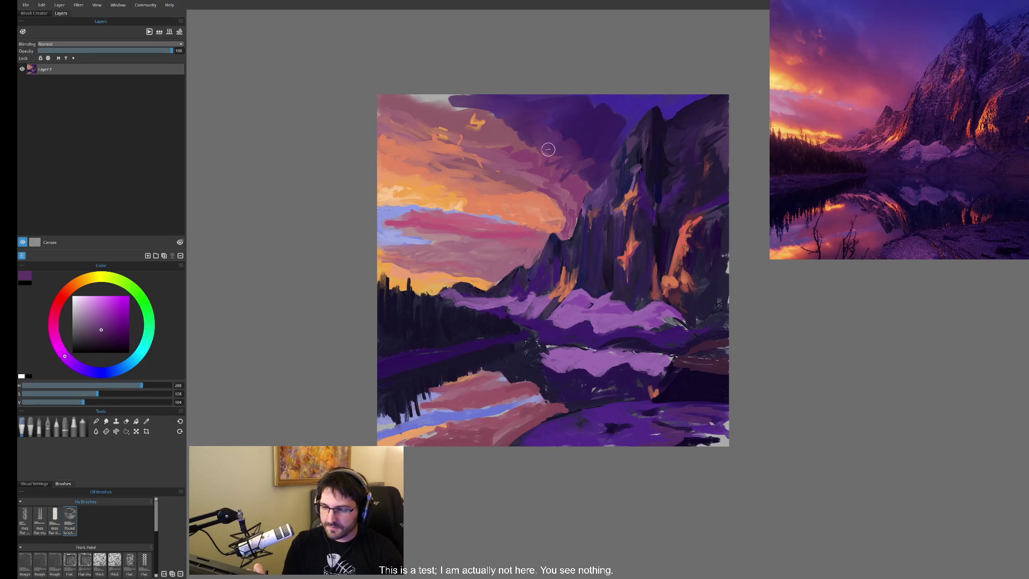
left_click(548, 151, "alt")
mouse_move(547, 148)
left_mouse_down()
mouse_move(427, 99)
mouse_move(444, 89)
mouse_move(428, 98)
mouse_move(549, 146)
mouse_move(559, 186)
mouse_move(584, 182)
mouse_move(582, 198)
mouse_move(588, 177)
mouse_move(564, 186)
mouse_move(572, 170)
mouse_move(558, 153)
mouse_move(437, 116)
mouse_move(475, 122)
mouse_move(396, 92)
mouse_move(505, 130)
mouse_move(382, 99)
mouse_move(443, 110)
left_mouse_up()
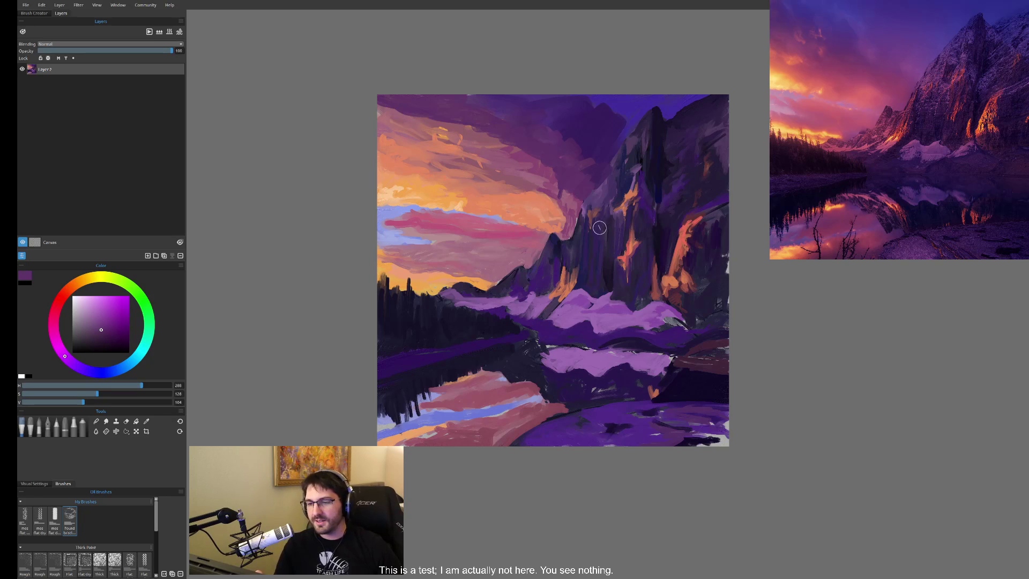
- Sample the sky's blue-violet, darken it, and repaint the sky around the mountain peak up to the canvas's top edge
key("alt")
left_click(596, 136)
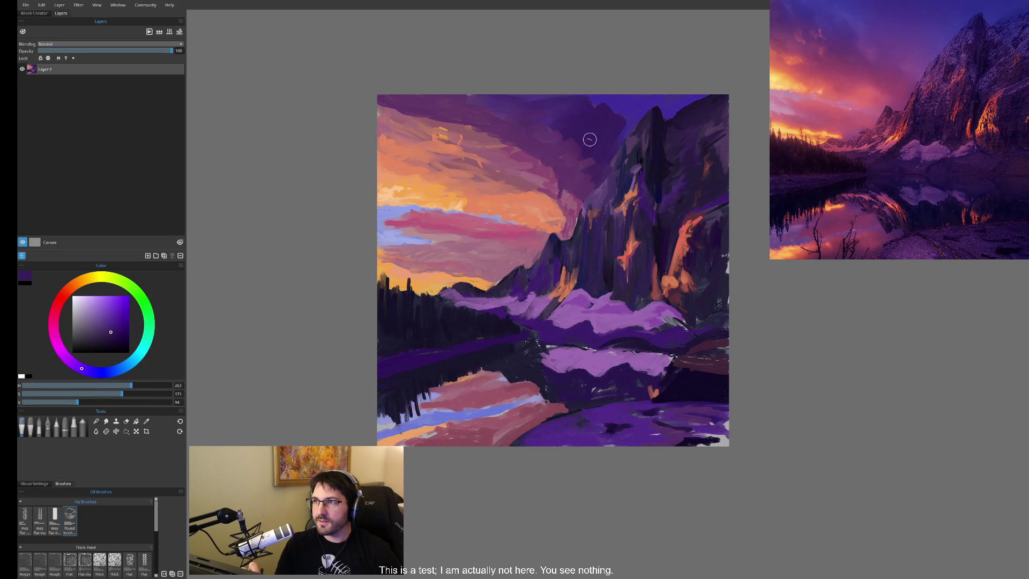
left_click(624, 109, "alt")
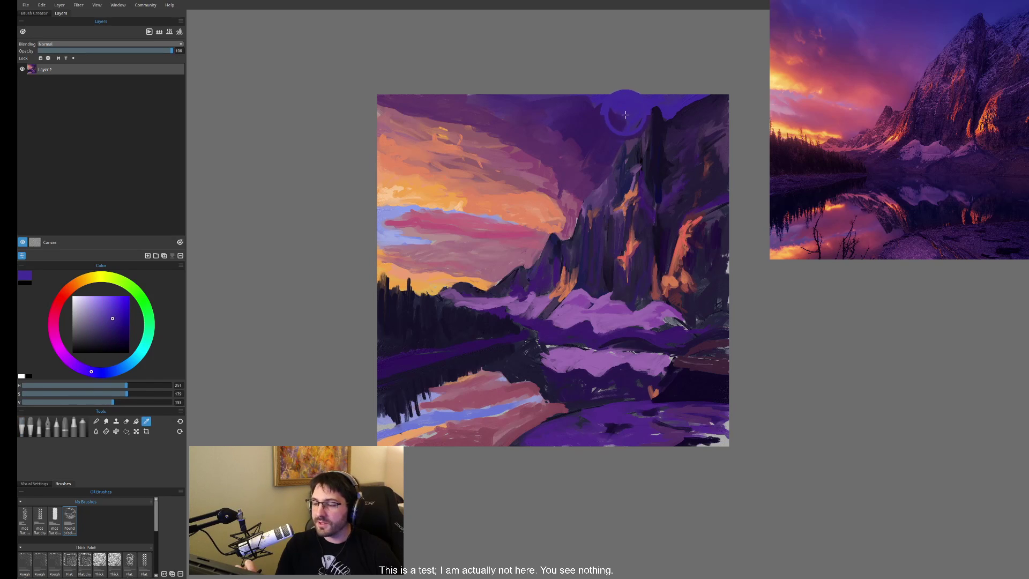
left_click(119, 322)
left_click_drag(646, 110, 628, 128)
left_click_drag(119, 324, 114, 326)
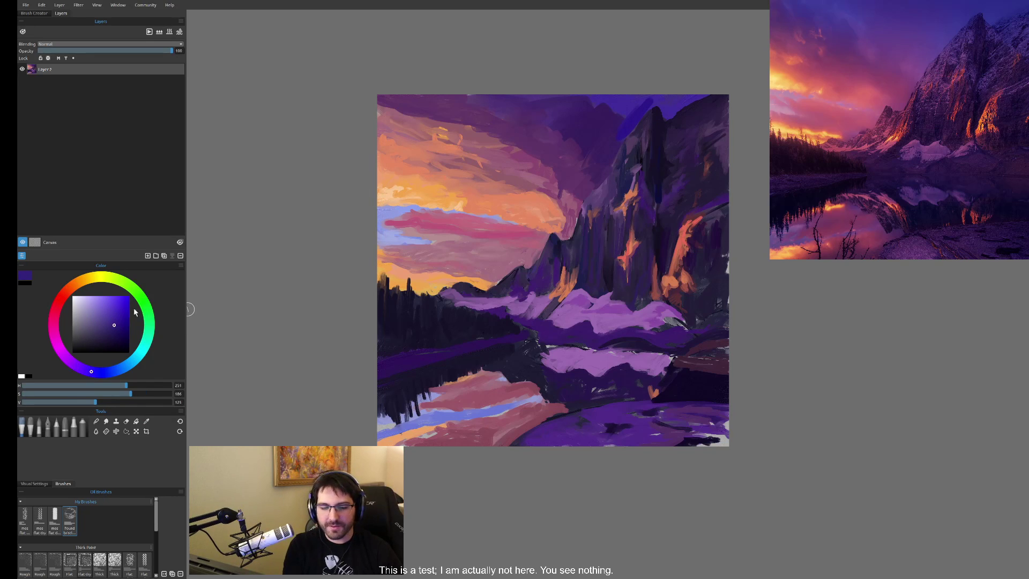
left_click_drag(621, 110, 589, 94)
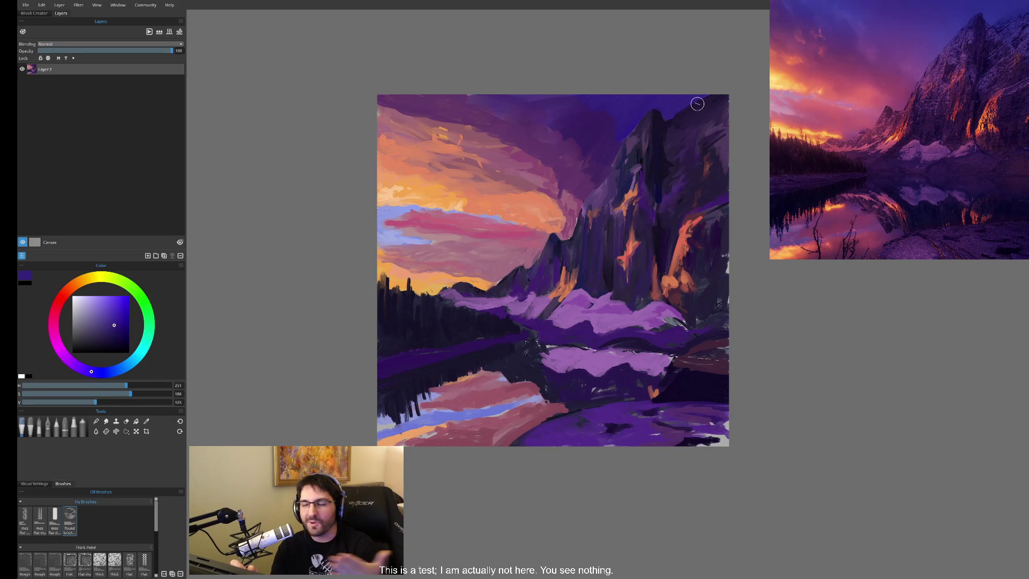
- Sample neighbouring dark violets and paint strokes blending the blue sky left of the peak into the purple cloud band
key("alt")
left_click(600, 124, "alt")
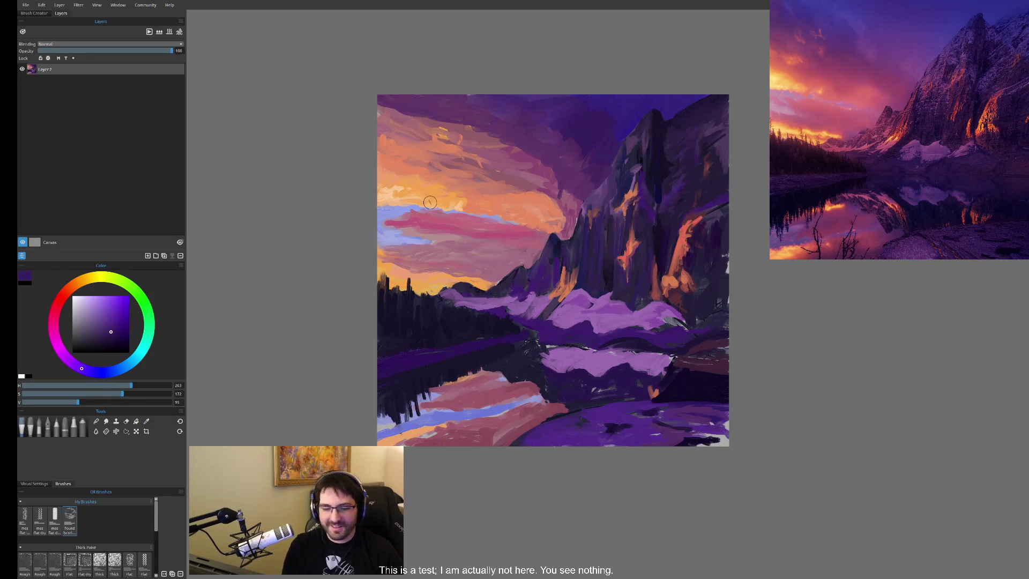
left_click(118, 334)
key("alt")
left_click(620, 130, "alt")
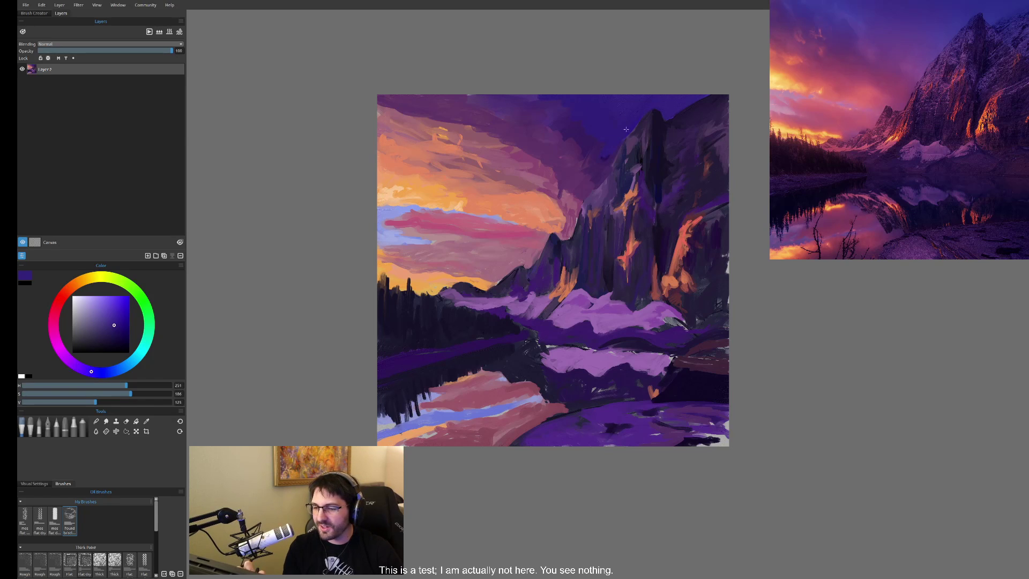
key("alt")
left_click(605, 160, "alt")
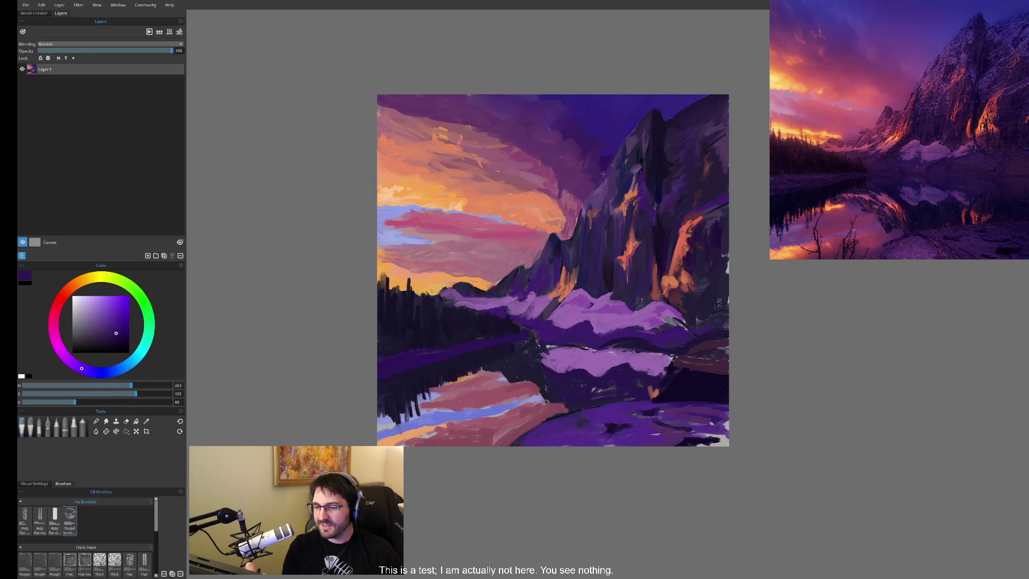
left_click(596, 154, "alt")
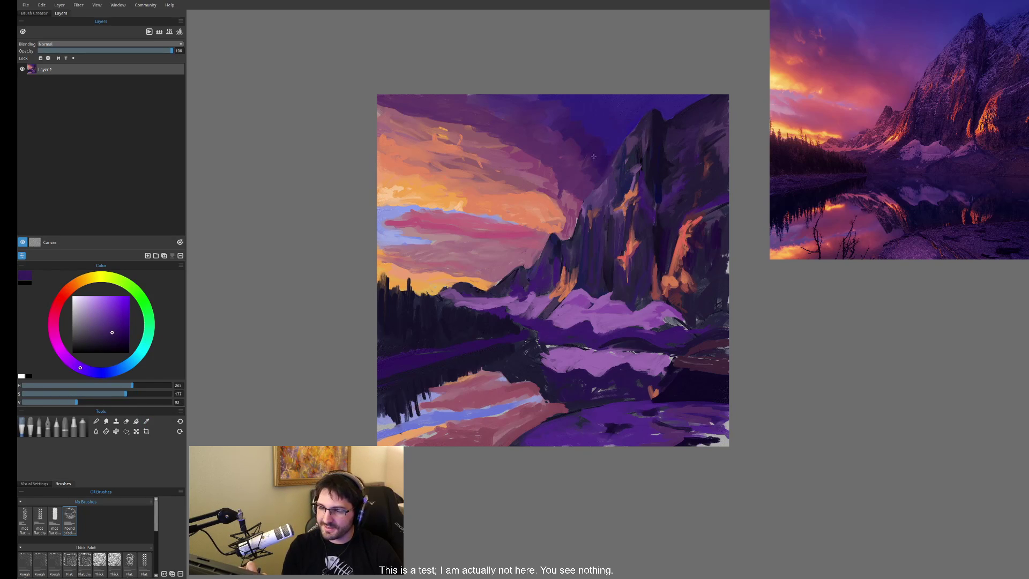
mouse_move(562, 133)
left_mouse_down()
mouse_move(510, 117)
mouse_move(562, 110)
mouse_move(491, 105)
left_mouse_up()
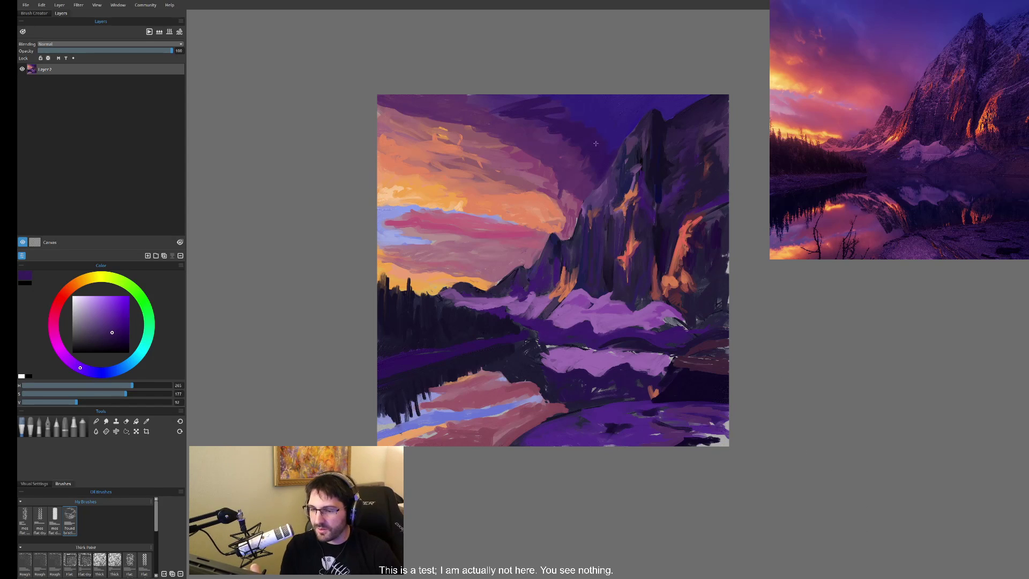
- Sample softer violets from the sky and smooth the purple cloud band toward the canvas's upper-left part
left_click(590, 118, "alt")
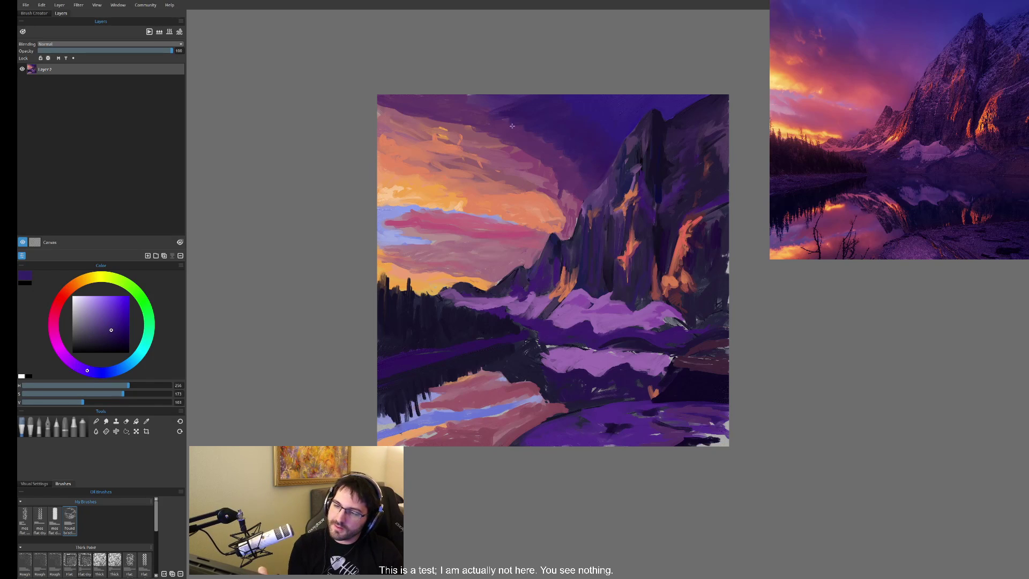
mouse_move(491, 108)
left_mouse_down()
mouse_move(454, 99)
mouse_move(502, 109)
left_mouse_up()
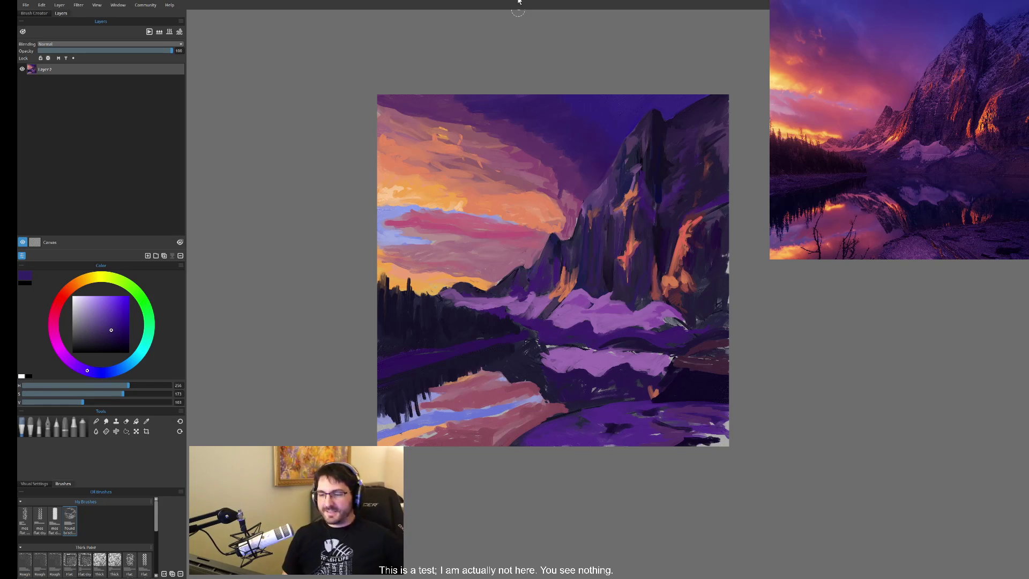
left_click(536, 139, "alt")
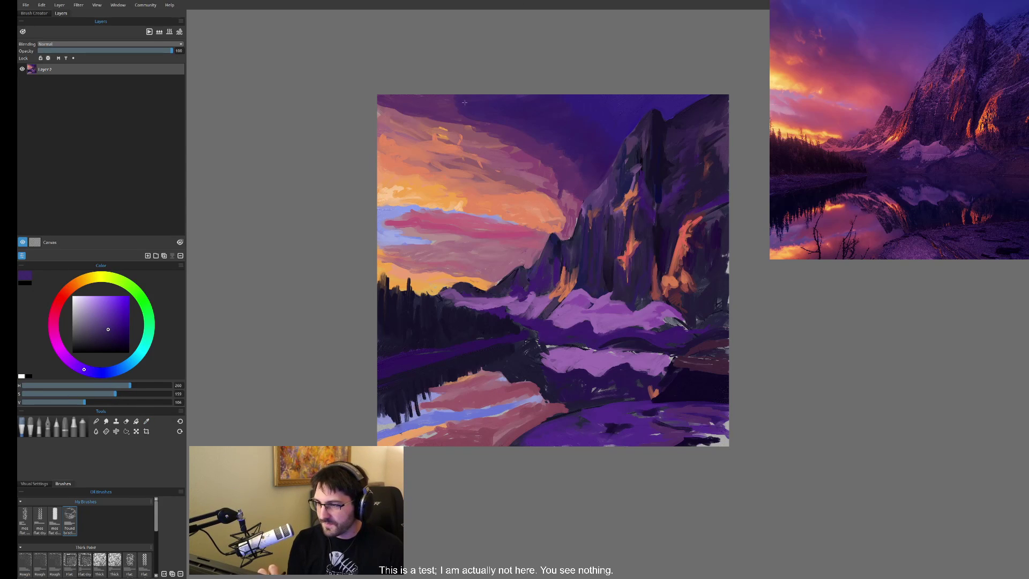
left_click_drag(466, 106, 437, 97)
- Shift the violet to a bluer, lighter hue and paint blue-violet strokes over the upper-left sky, blending them into the dark cloud
left_click(94, 371)
left_click(108, 324)
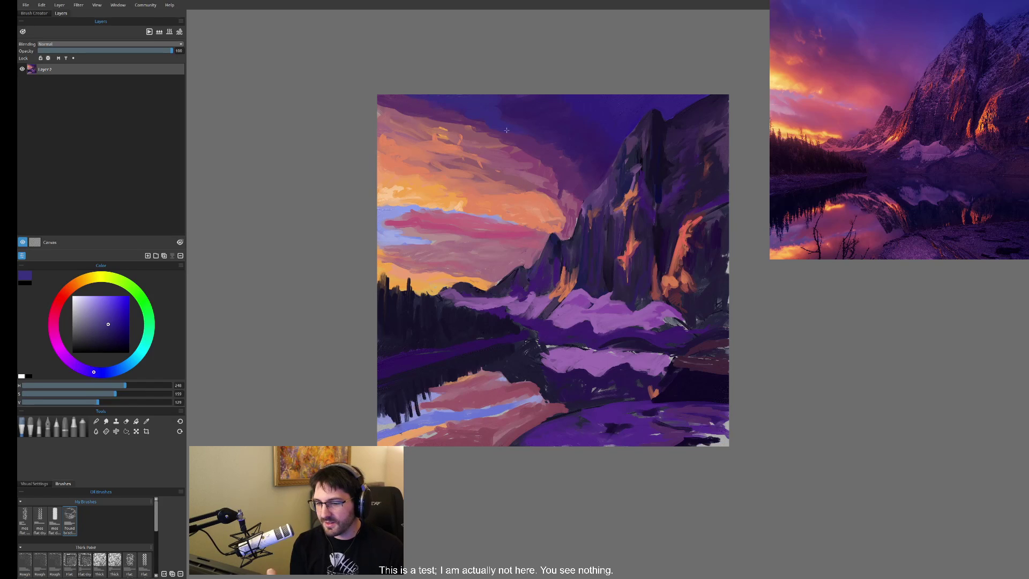
left_click_drag(499, 163, 494, 263)
key("ctrl+plus")
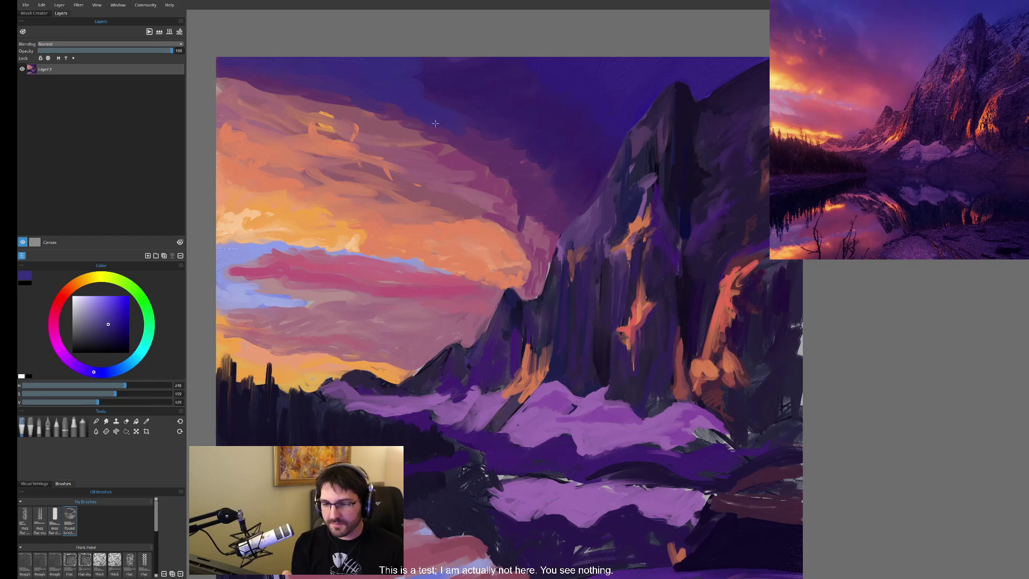
left_click(334, 94, "alt")
mouse_move(340, 92)
left_mouse_down()
mouse_move(372, 122)
mouse_move(340, 98)
mouse_move(346, 110)
mouse_move(383, 113)
mouse_move(382, 124)
mouse_move(339, 95)
mouse_move(402, 128)
left_mouse_up()
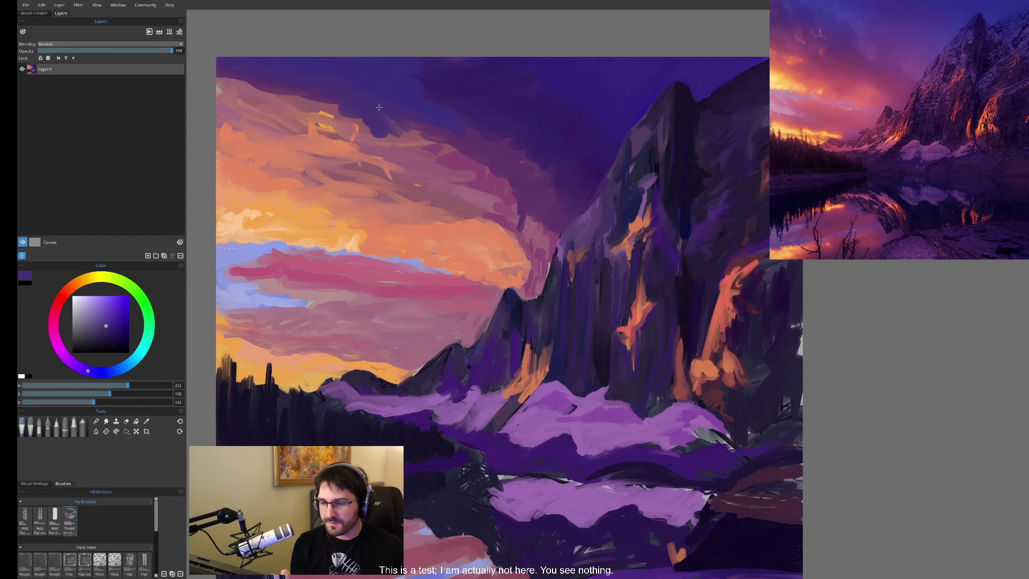
left_click(434, 86, "alt")
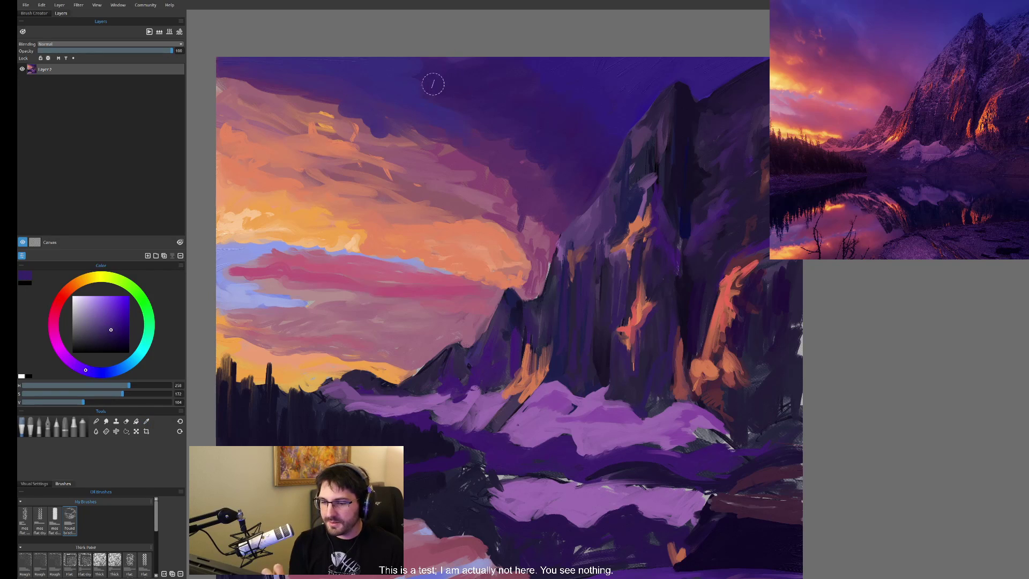
left_click(393, 88, "alt")
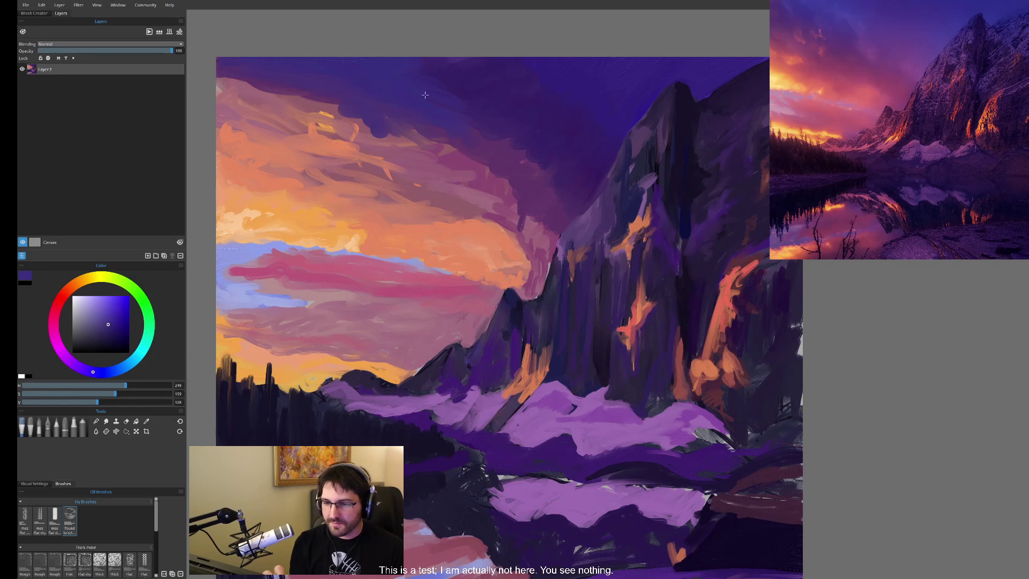
left_click_drag(458, 92, 454, 119)
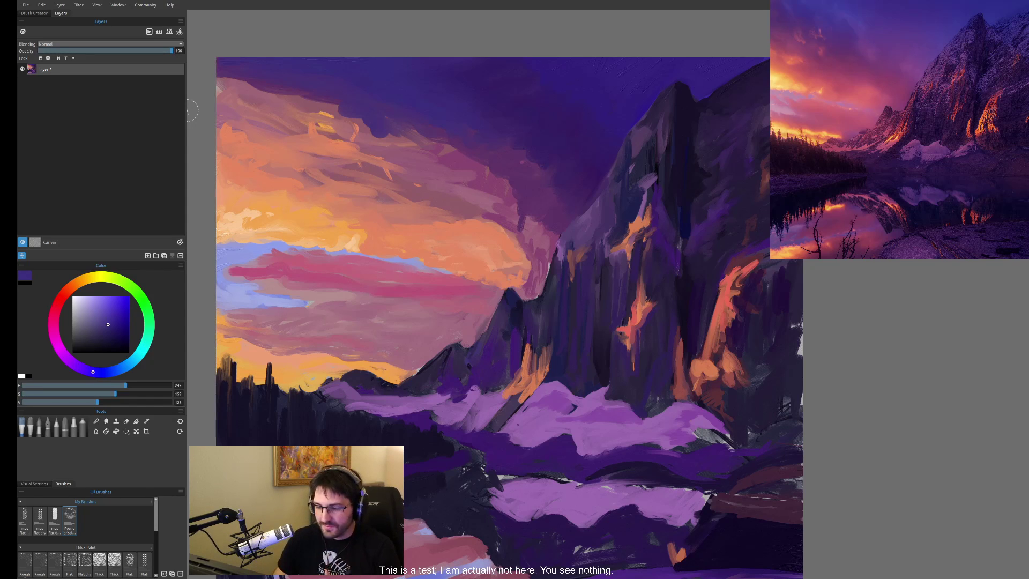
- Sample violets from the sky and paint dark purple strokes along the upper edge of the sunlit cloud left of the cliff
left_click(611, 155, "alt")
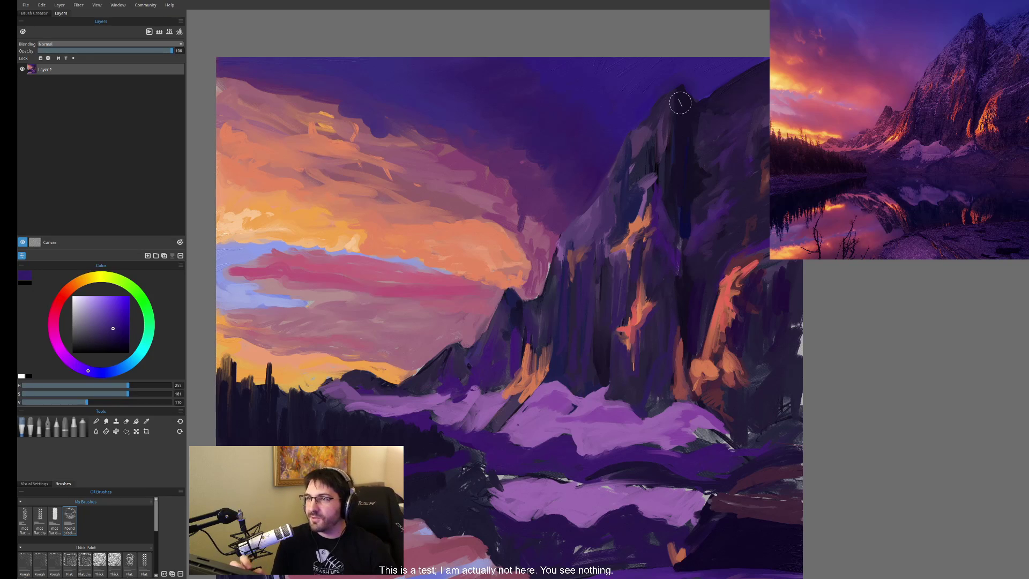
left_click(535, 136, "alt")
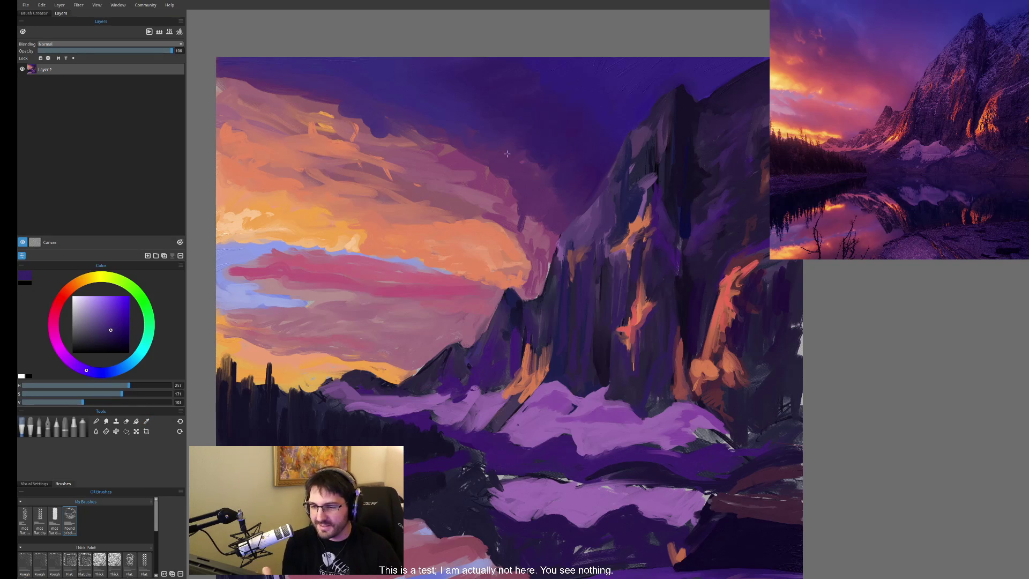
left_click(526, 149, "alt")
mouse_move(527, 151)
left_mouse_down()
mouse_move(469, 131)
mouse_move(476, 124)
mouse_move(498, 153)
mouse_move(546, 169)
left_mouse_up()
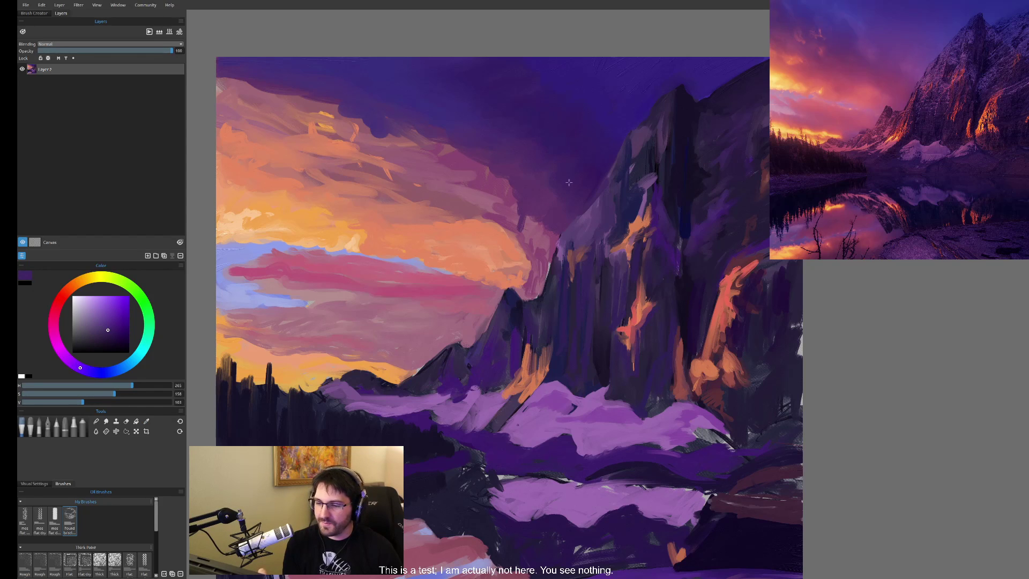
mouse_move(533, 204)
left_mouse_down()
mouse_move(424, 145)
mouse_move(446, 149)
mouse_move(453, 138)
mouse_move(428, 113)
mouse_move(418, 109)
mouse_move(410, 134)
mouse_move(394, 131)
mouse_move(419, 106)
mouse_move(395, 132)
mouse_move(446, 152)
mouse_move(437, 121)
mouse_move(427, 146)
mouse_move(452, 156)
mouse_move(415, 125)
mouse_move(438, 160)
mouse_move(470, 169)
mouse_move(443, 147)
mouse_move(455, 145)
mouse_move(493, 173)
mouse_move(454, 147)
mouse_move(503, 166)
mouse_move(411, 130)
left_mouse_up()
left_click(509, 122, "alt")
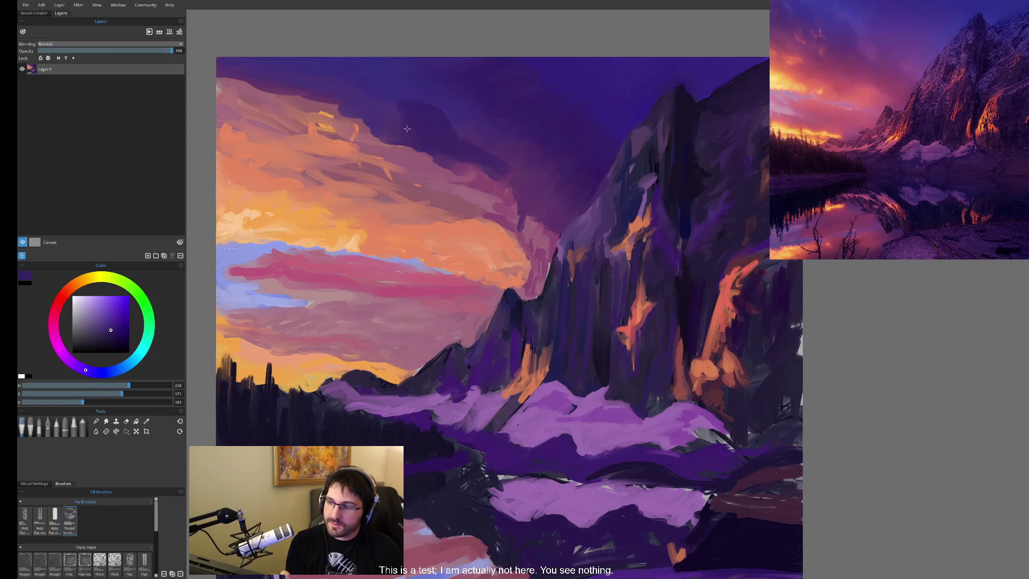
- Paint a muted magenta-purple band over the sunlit cloud's upper edge, from the canvas's left edge down toward the cliff
mouse_move(341, 94)
left_mouse_down()
mouse_move(361, 116)
mouse_move(320, 103)
mouse_move(344, 124)
mouse_move(292, 95)
mouse_move(236, 80)
left_mouse_up()
mouse_move(281, 105)
left_mouse_down()
mouse_move(220, 77)
mouse_move(294, 98)
mouse_move(230, 75)
mouse_move(215, 81)
mouse_move(286, 107)
mouse_move(275, 114)
mouse_move(220, 95)
mouse_move(332, 117)
mouse_move(320, 122)
mouse_move(348, 140)
mouse_move(356, 131)
mouse_move(367, 139)
mouse_move(357, 115)
mouse_move(379, 144)
mouse_move(440, 169)
mouse_move(509, 166)
left_mouse_up()
left_click(306, 93, "alt")
left_click(463, 173, "alt")
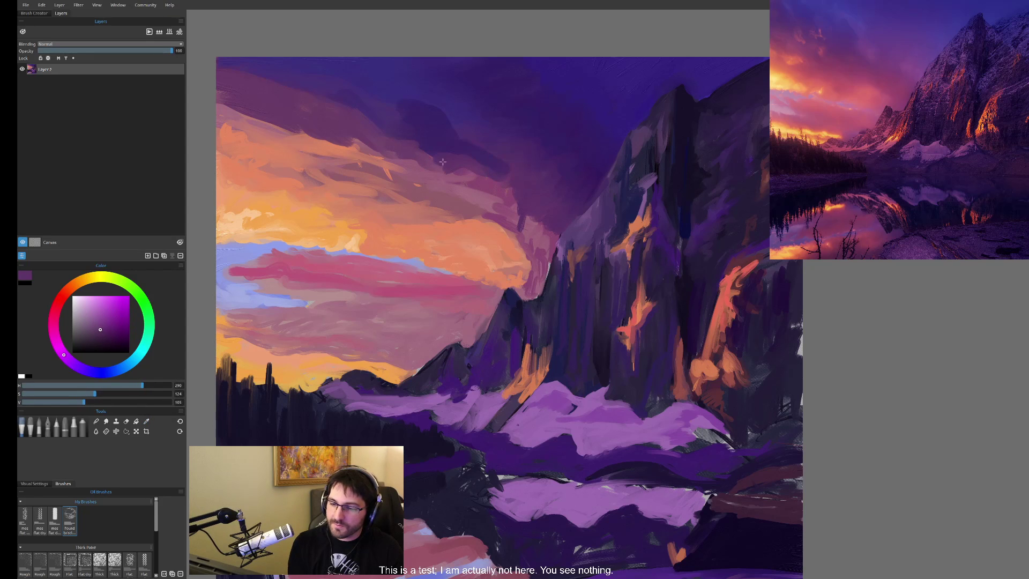
left_click(351, 107, "alt")
mouse_move(351, 107)
left_mouse_down()
mouse_move(371, 129)
mouse_move(289, 90)
mouse_move(267, 93)
mouse_move(271, 109)
mouse_move(266, 95)
mouse_move(280, 97)
mouse_move(263, 73)
mouse_move(257, 88)
mouse_move(227, 79)
mouse_move(309, 128)
mouse_move(357, 133)
mouse_move(455, 182)
mouse_move(441, 164)
mouse_move(487, 182)
mouse_move(440, 163)
mouse_move(485, 177)
left_mouse_up()
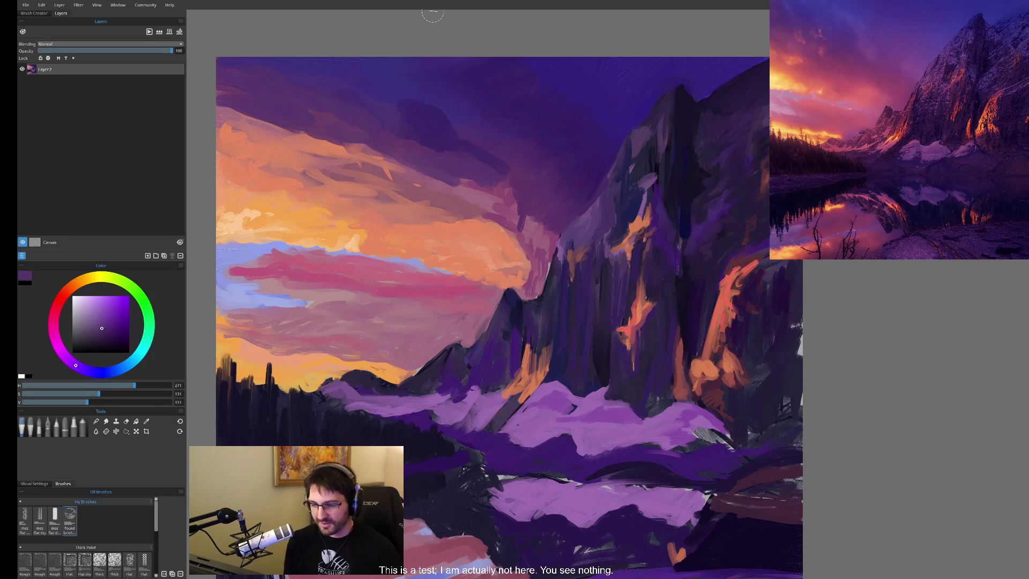
- Sample blue-violet and dark violet to blend the dark cloud patch into the sky and extend it down to the cliff
left_click(413, 101, "alt")
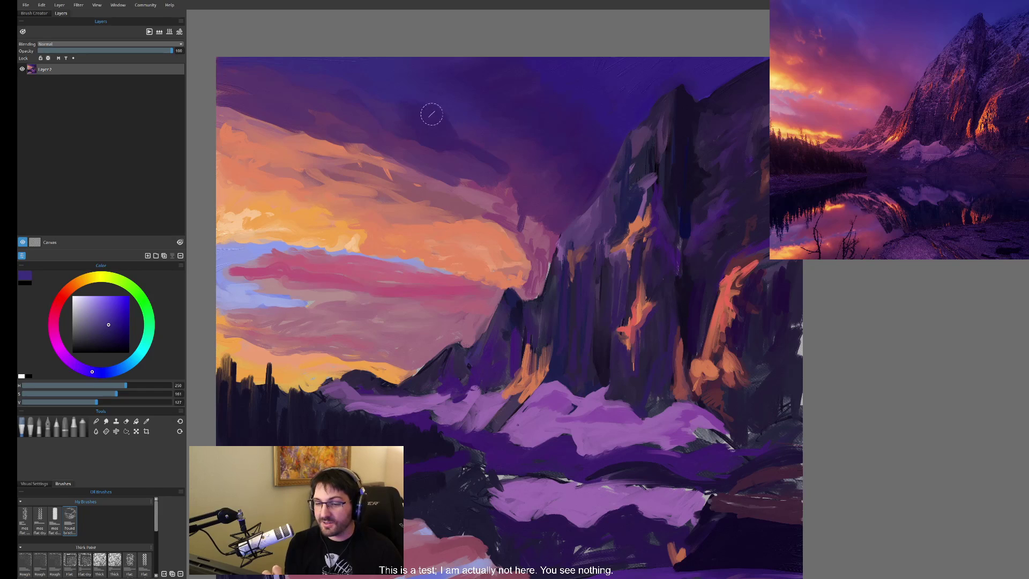
left_click(448, 125, "alt")
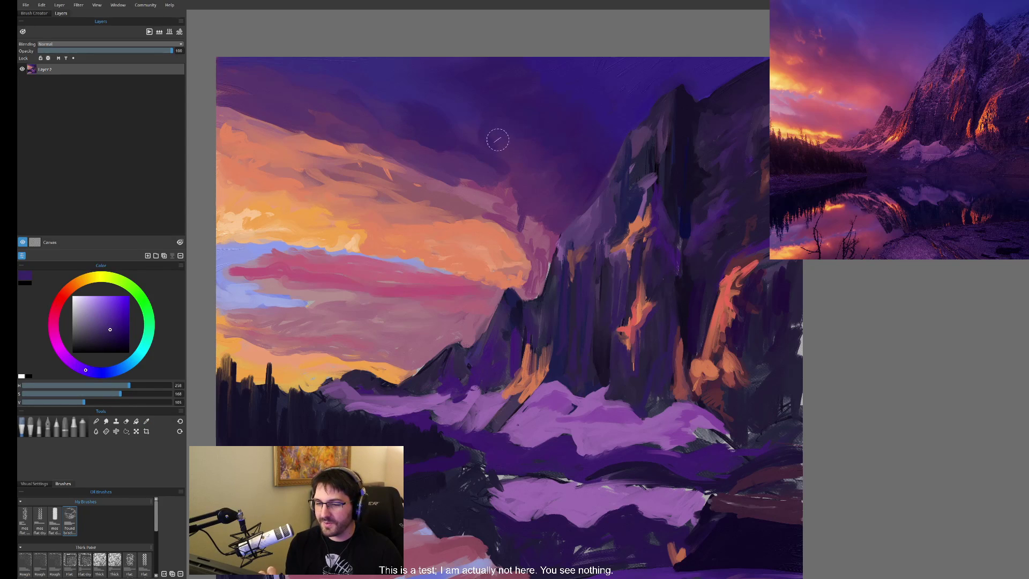
left_click_drag(508, 145, 502, 157)
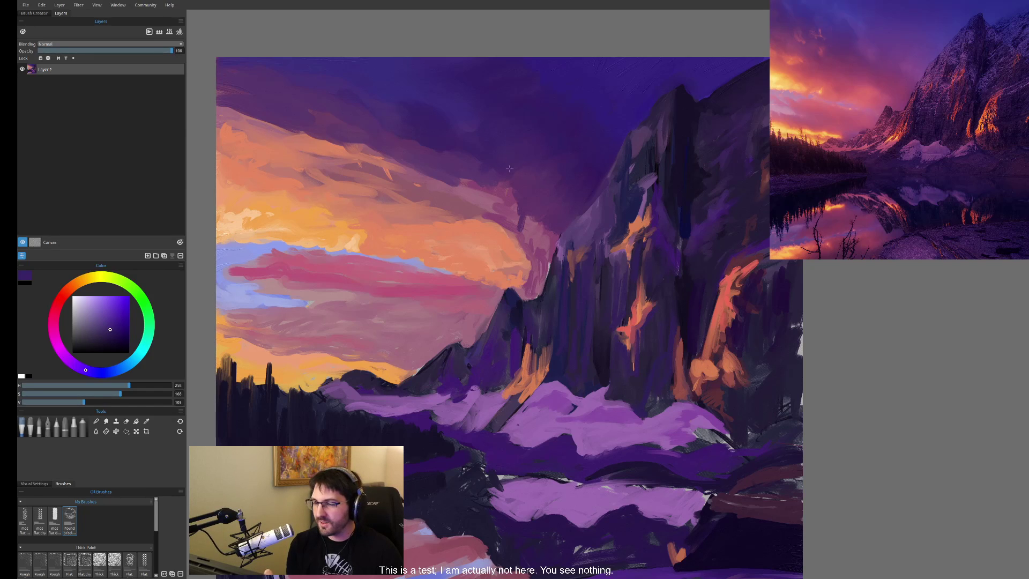
mouse_move(529, 194)
left_mouse_down()
mouse_move(520, 163)
mouse_move(491, 170)
mouse_move(530, 170)
mouse_move(521, 203)
left_mouse_up()
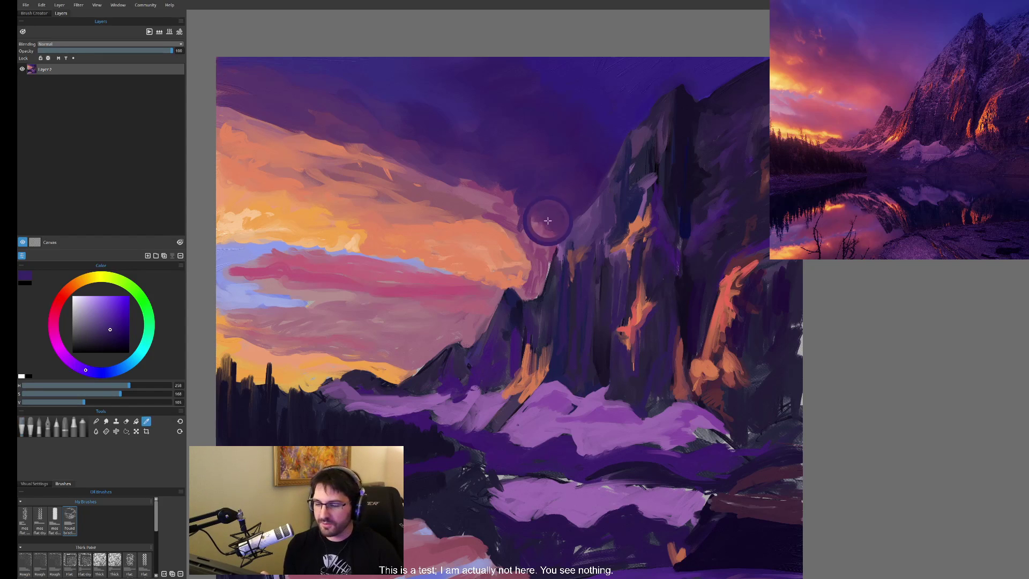
- Sample muted purples from the sky and paint them along the upper edge of the sunlit cloud left of the cliff
left_click(512, 198, "alt")
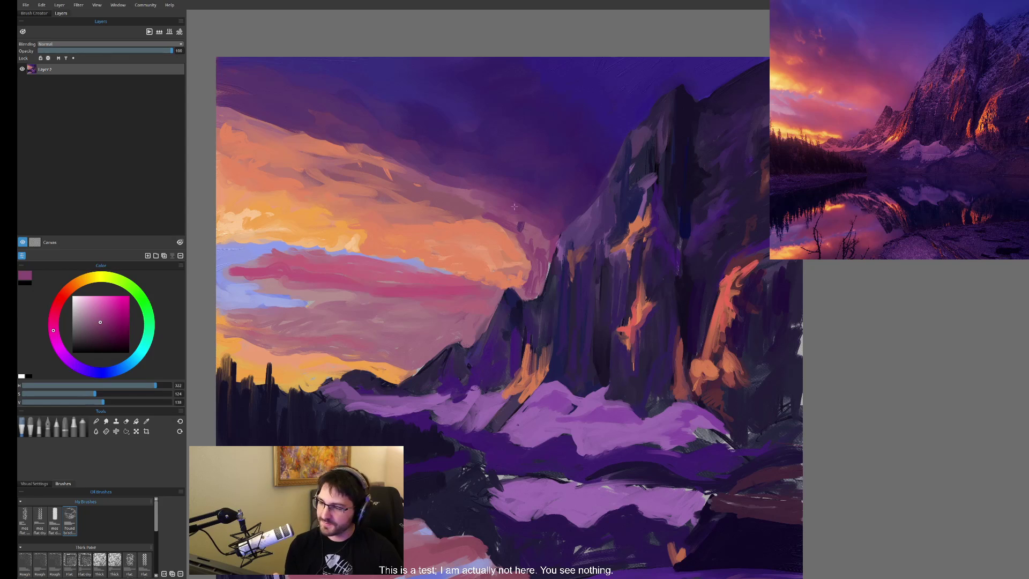
left_click(406, 151, "alt")
mouse_move(406, 155)
left_mouse_down()
mouse_move(373, 146)
mouse_move(457, 189)
left_mouse_up()
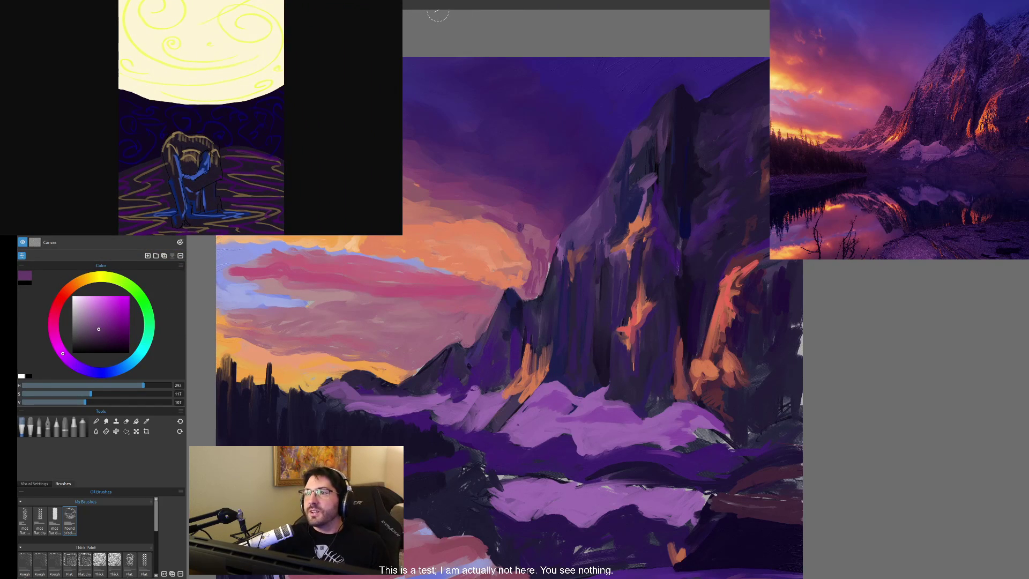
- Switch to the browser, close the open drawing and look through the artwork gallery page
key("ctrl+w")
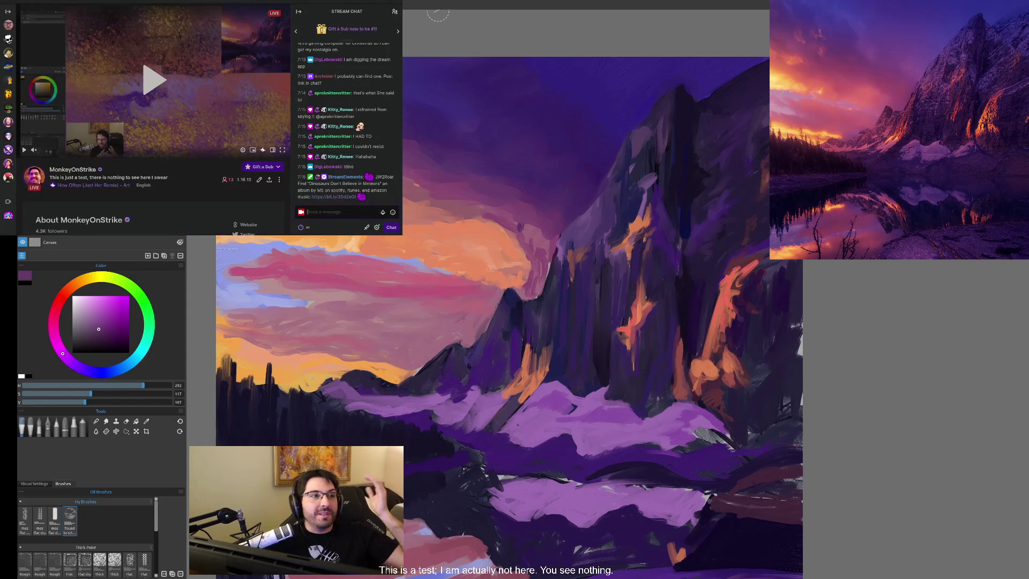
key("ctrl+Tab")
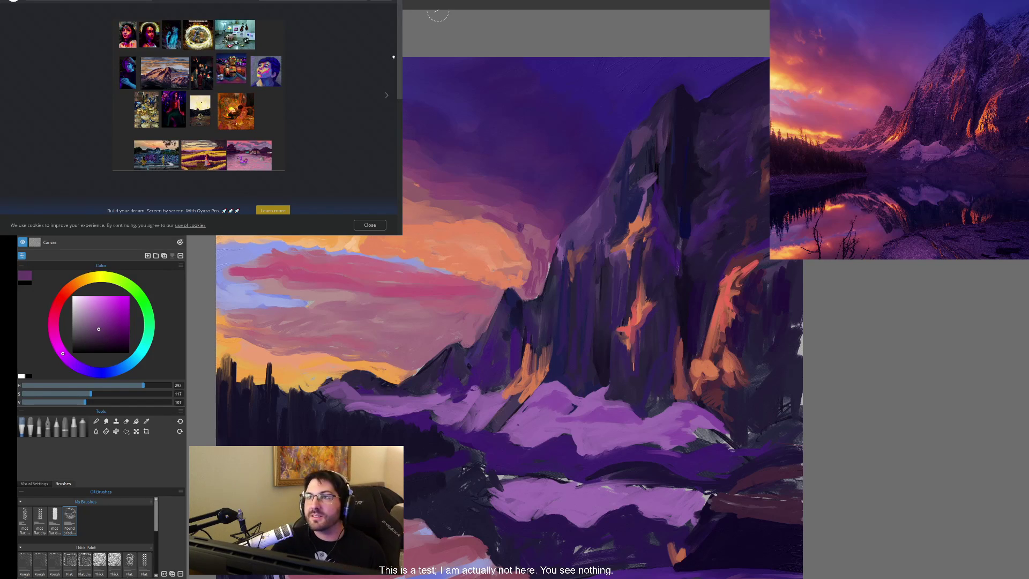
left_click(136, 83)
scroll(252, 136, "up", 2)
scroll(253, 137, "down", 2)
scroll(253, 137, "up", 2)
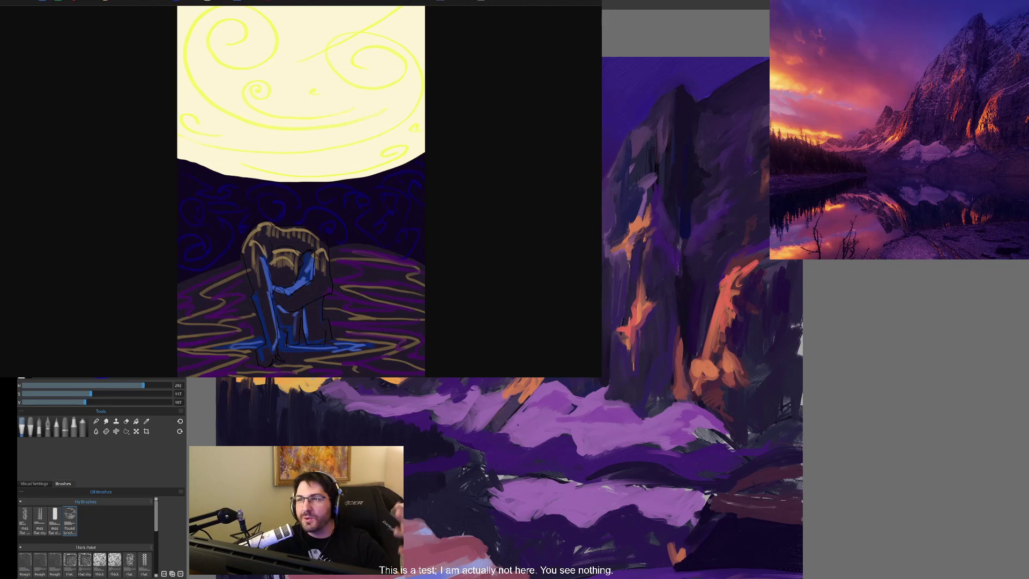
- Compare the moon and crouching figure drawing with its generated image variations
key("ctrl+Tab")
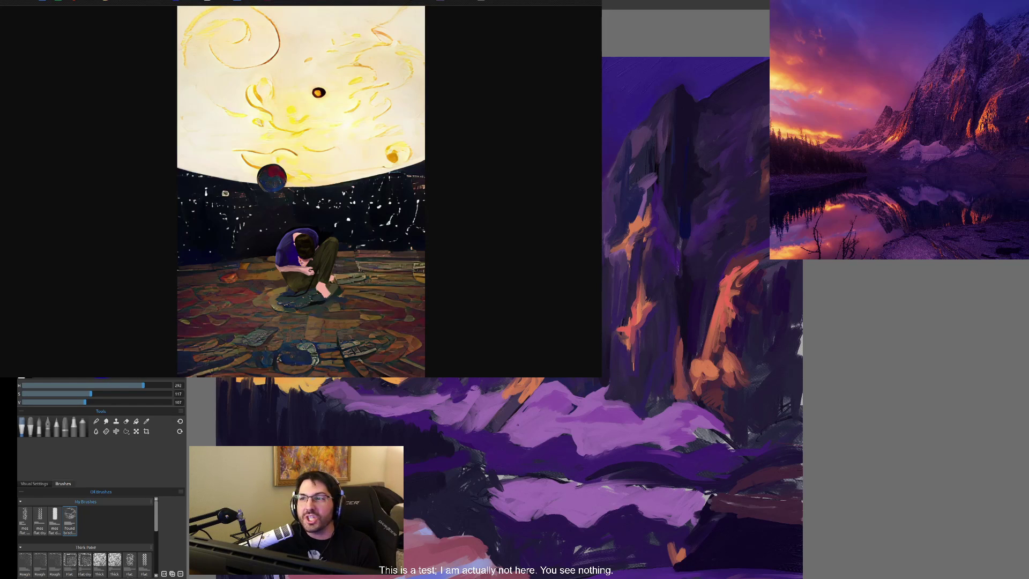
key("ctrl+Tab")
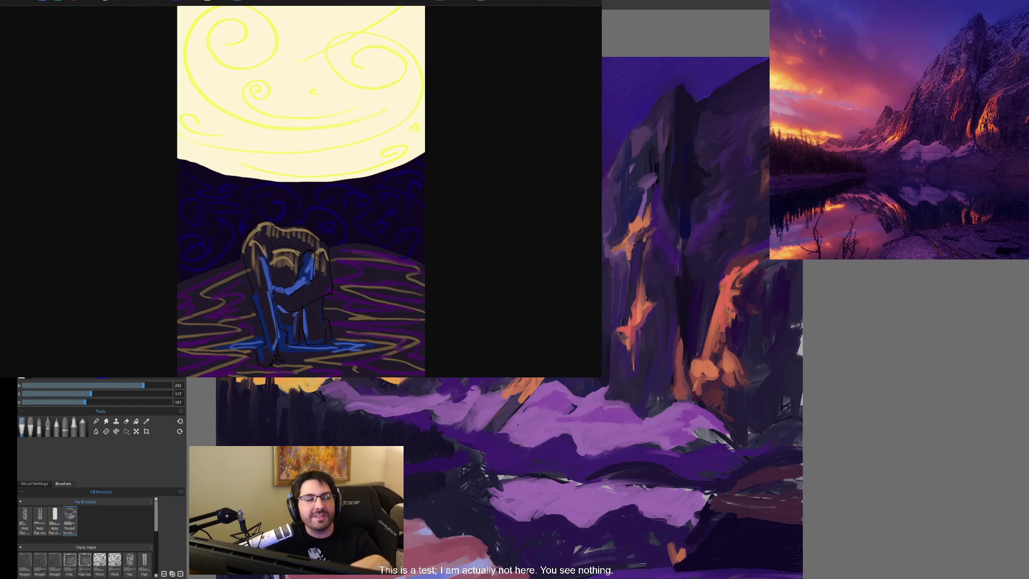
key("Right")
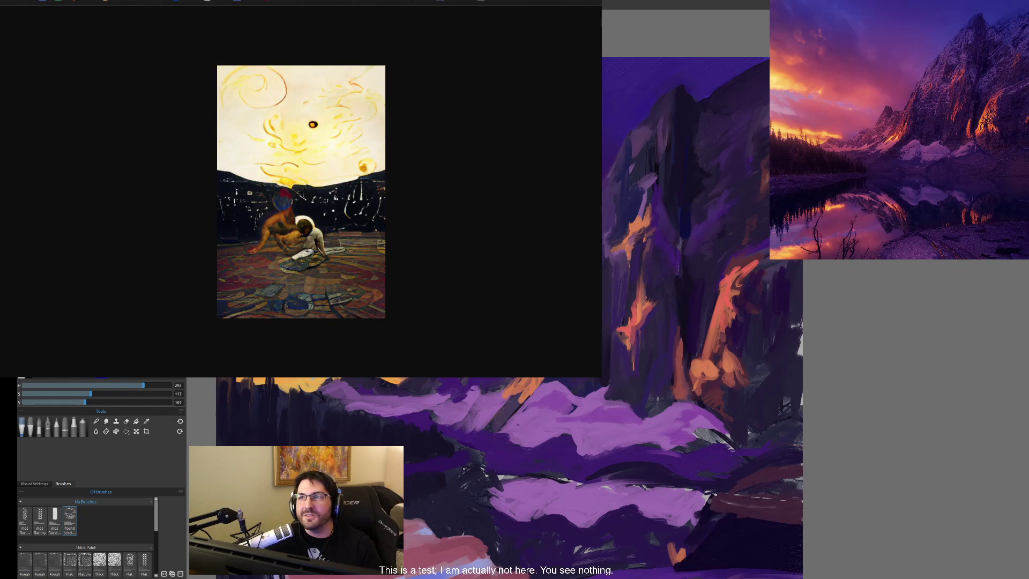
key("Right")
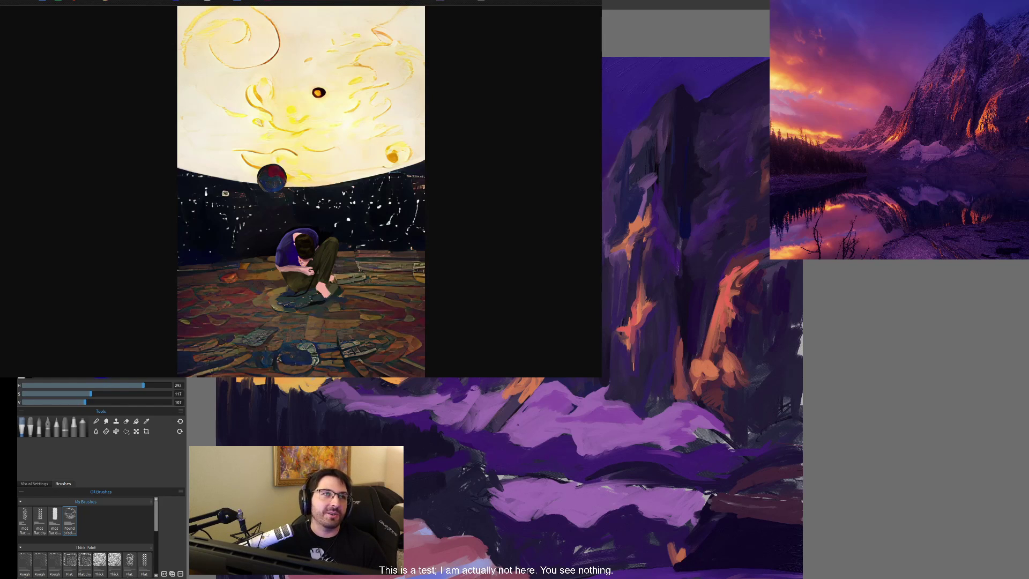
key("Escape")
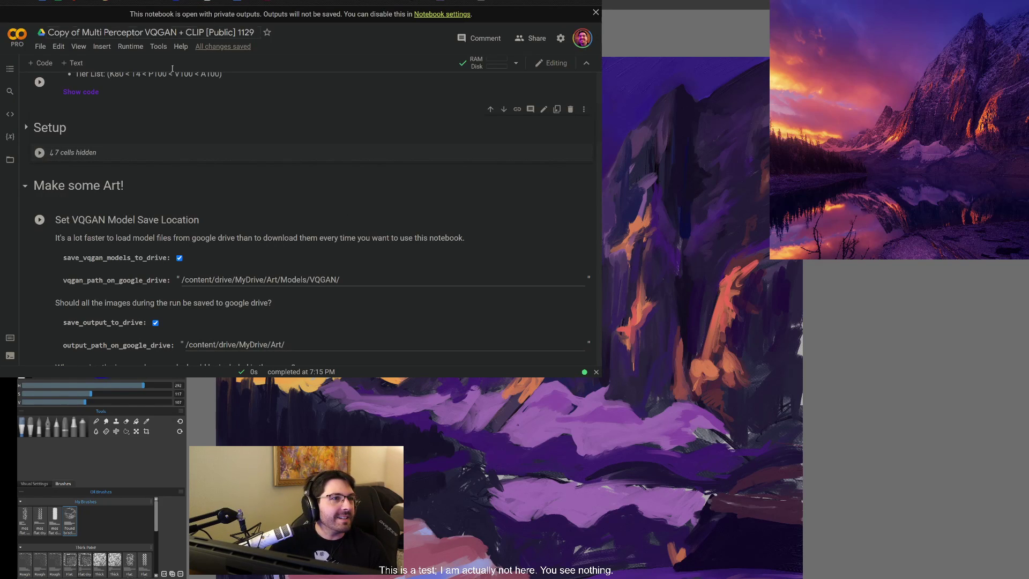
- Run the Set VQGAN Model Save Location cell in the Colab notebook to mount Google Drive
scroll(56, 200, "up", 1)
scroll(54, 193, "down", 3)
scroll(52, 176, "up", 1)
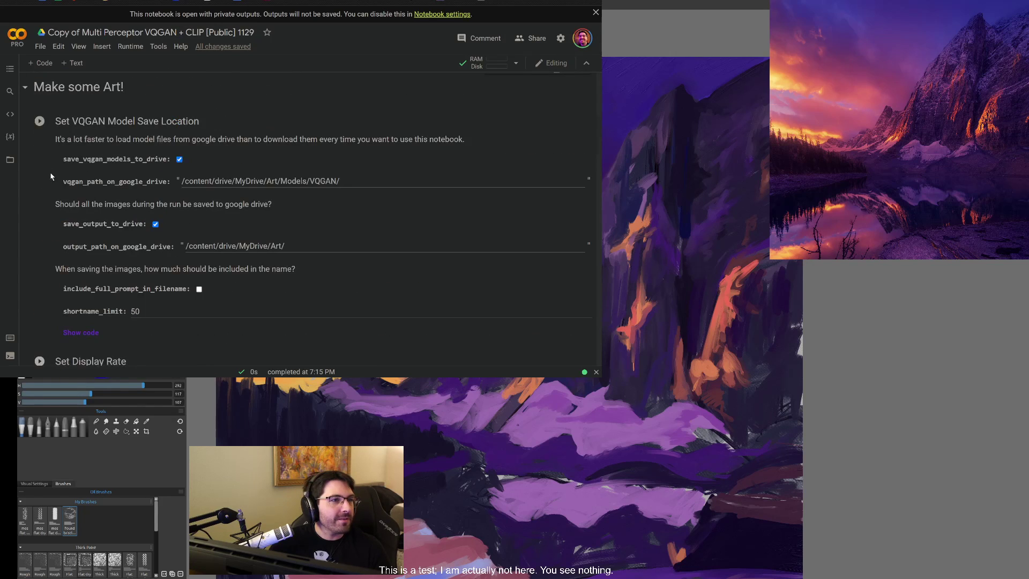
left_click(39, 121)
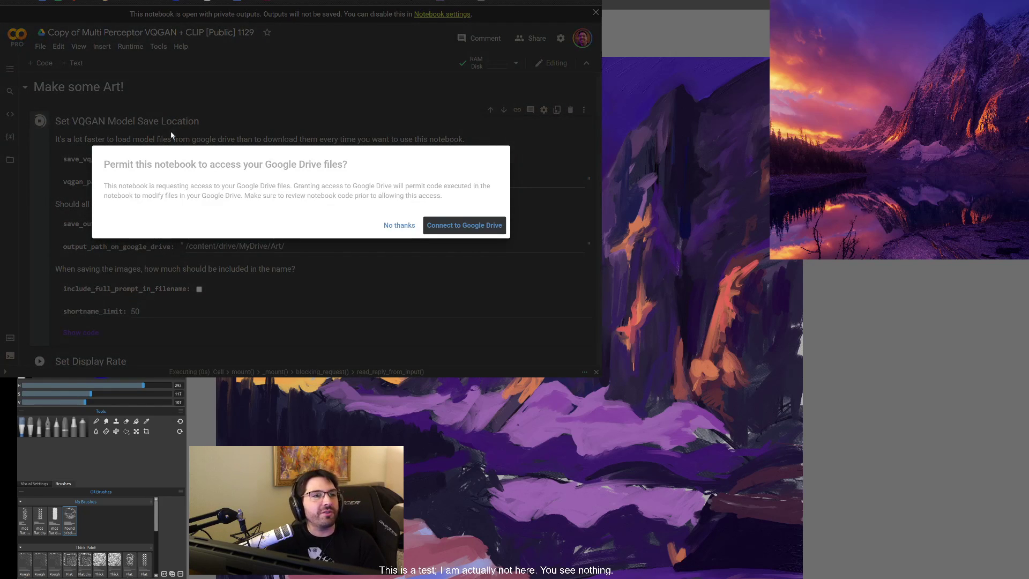
left_click(477, 225)
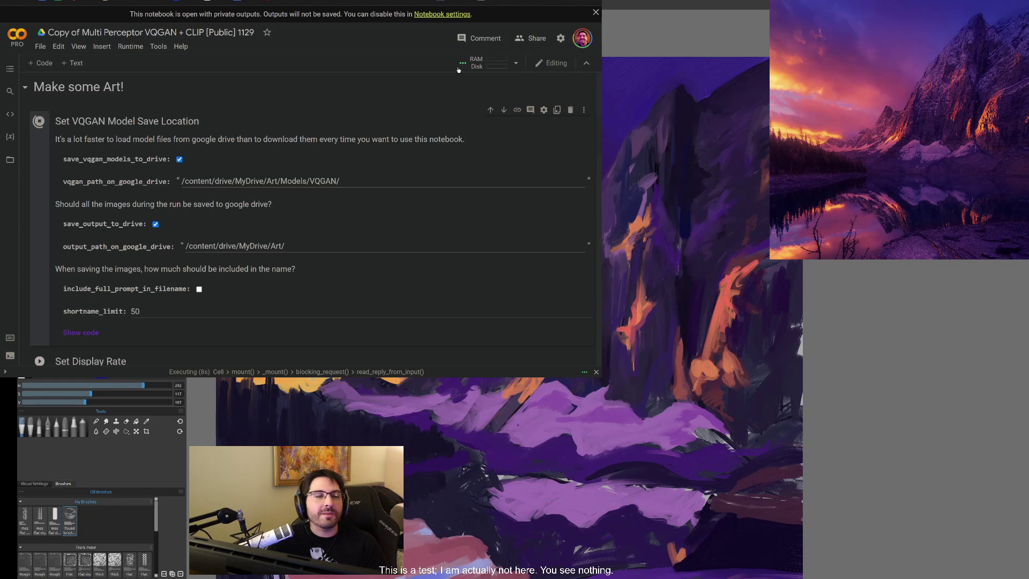
- Examine the notebook's Set Display Rate and Do the Run settings, including text prompt, seed, initial image, size and iterations
scroll(219, 146, "down", 1)
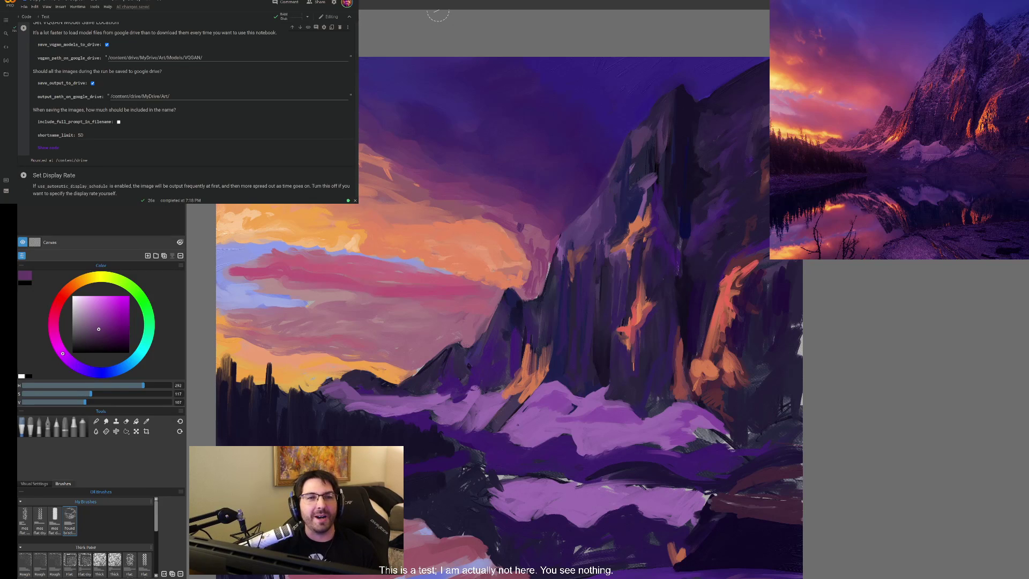
scroll(33, 64, "down", 3)
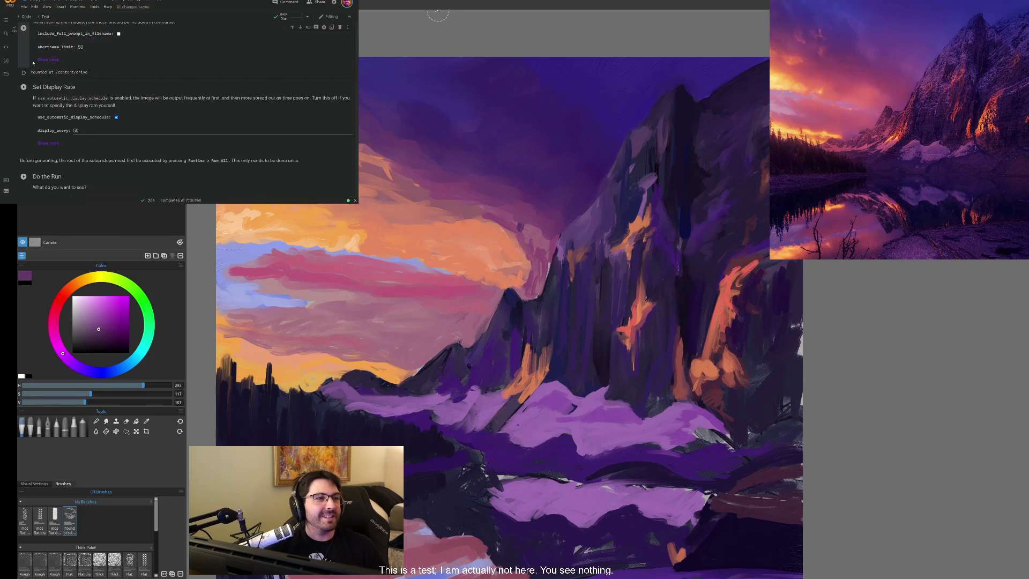
scroll(136, 97, "down", 1)
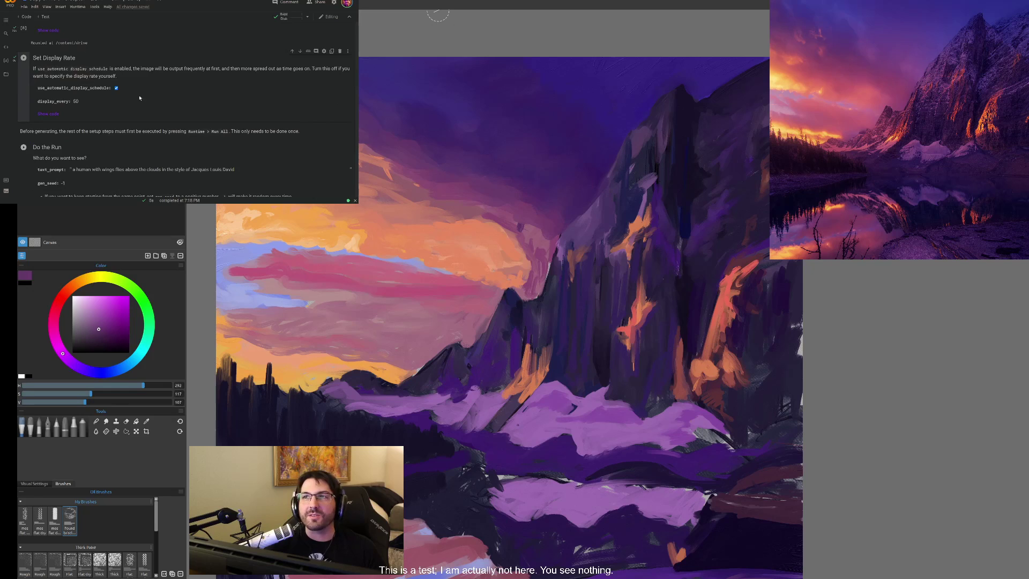
scroll(116, 86, "down", 2)
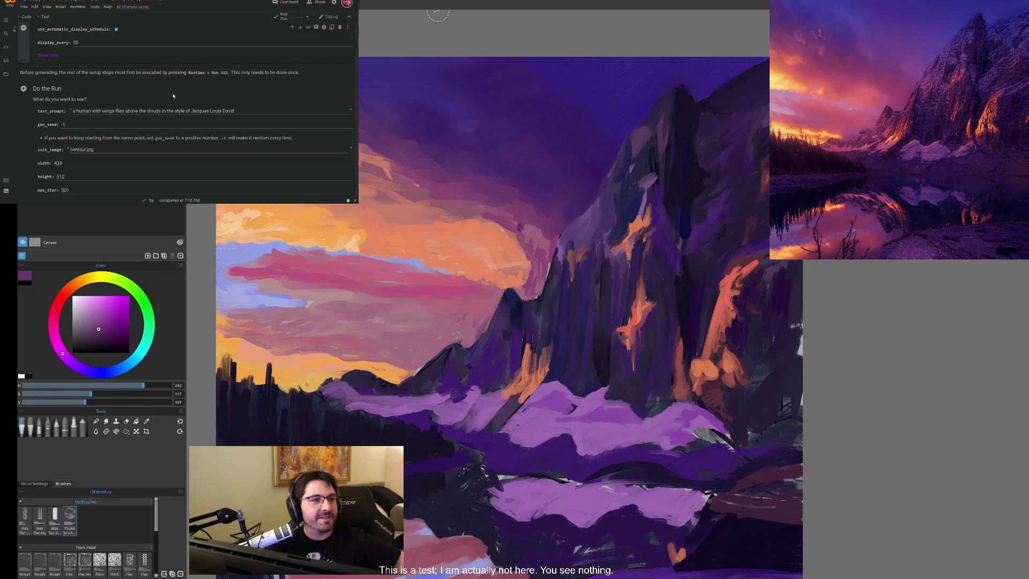
scroll(104, 102, "down", 15)
scroll(61, 127, "up", 10)
scroll(31, 147, "up", 8)
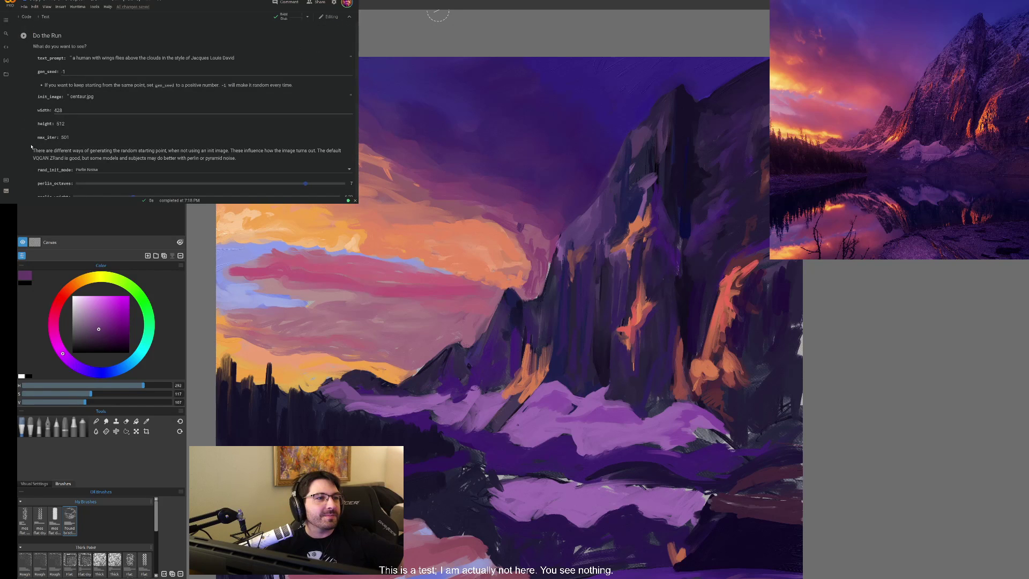
scroll(31, 147, "up", 1)
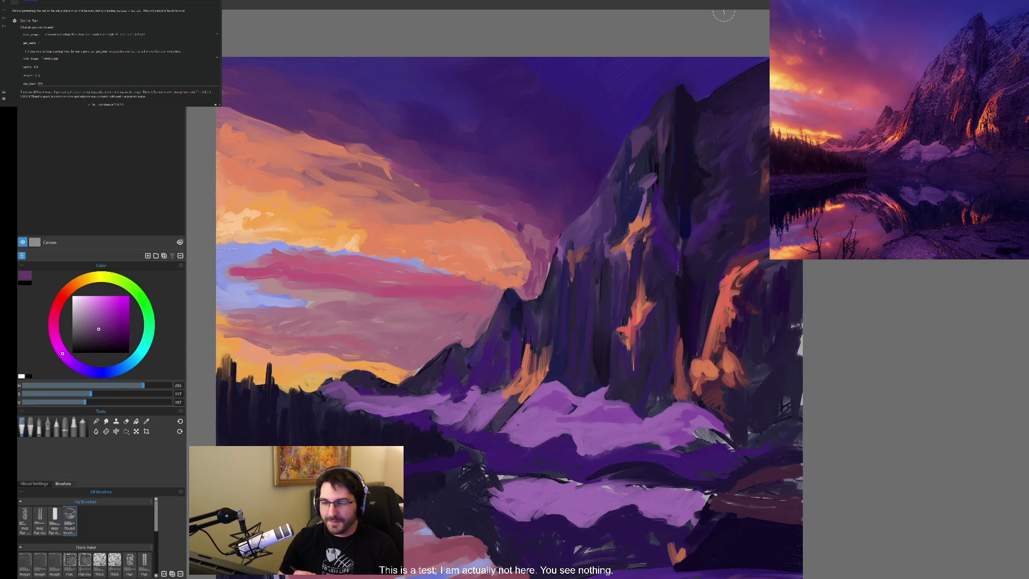
scroll(648, 343, "down", 3)
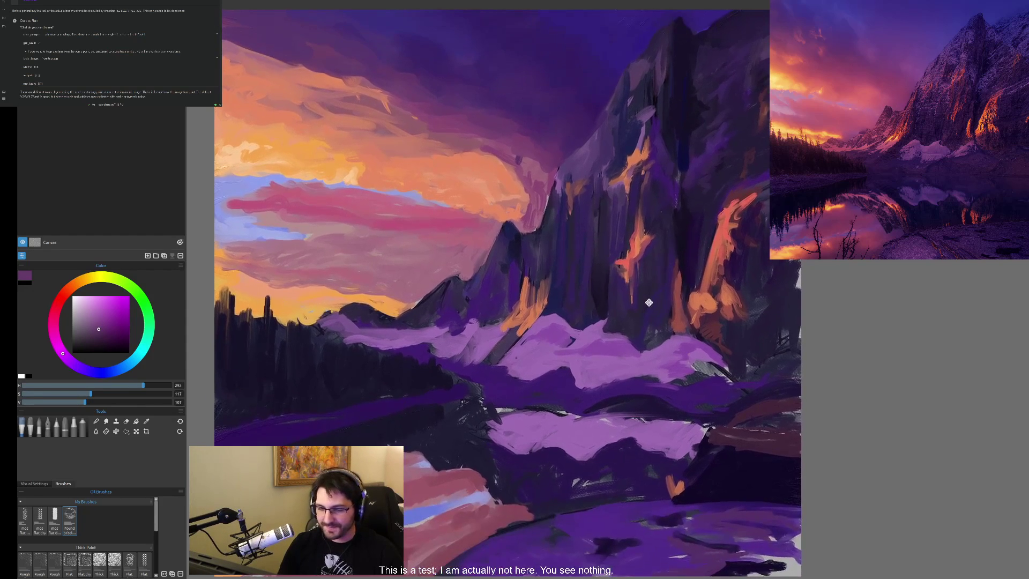